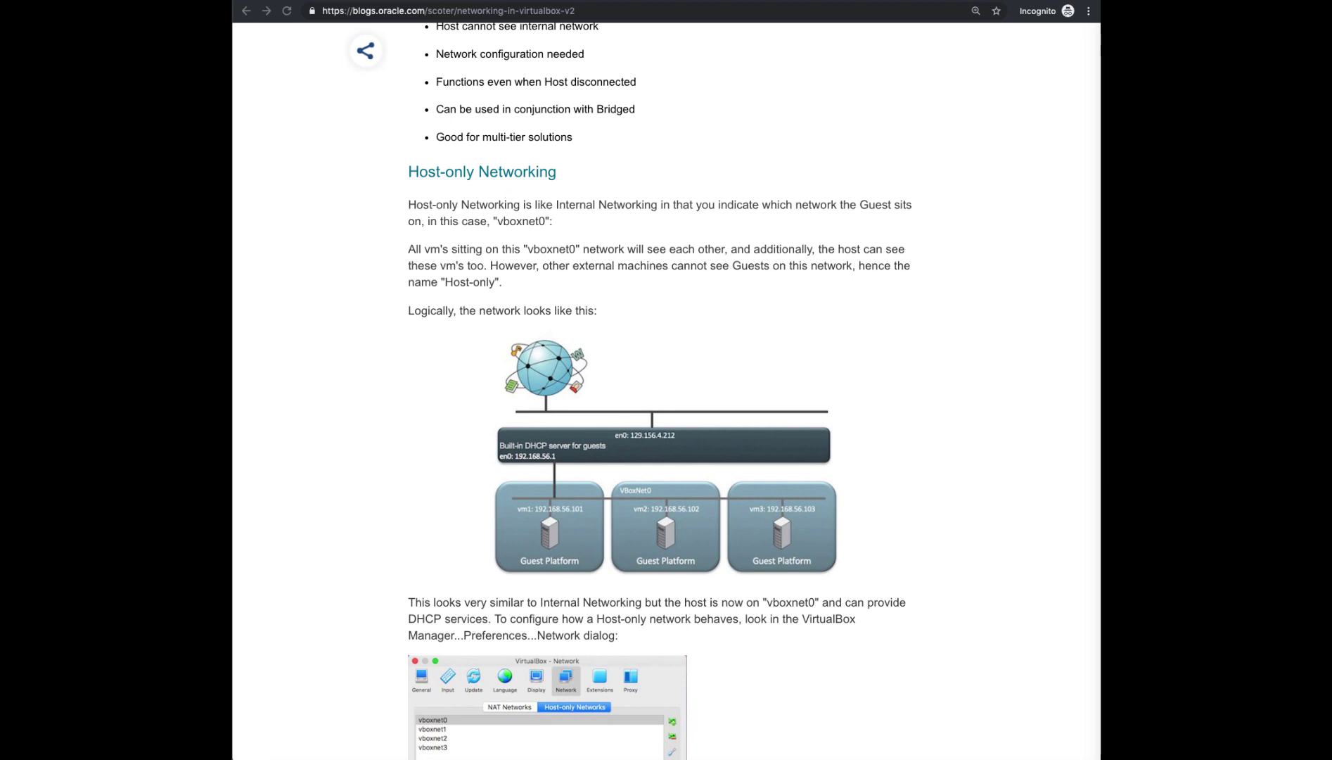
Skim the amis.nl VirtualBox networking article, then go to the manual's Chapter 6 tab
{"action": "key", "text": "ctrl+Tab"}
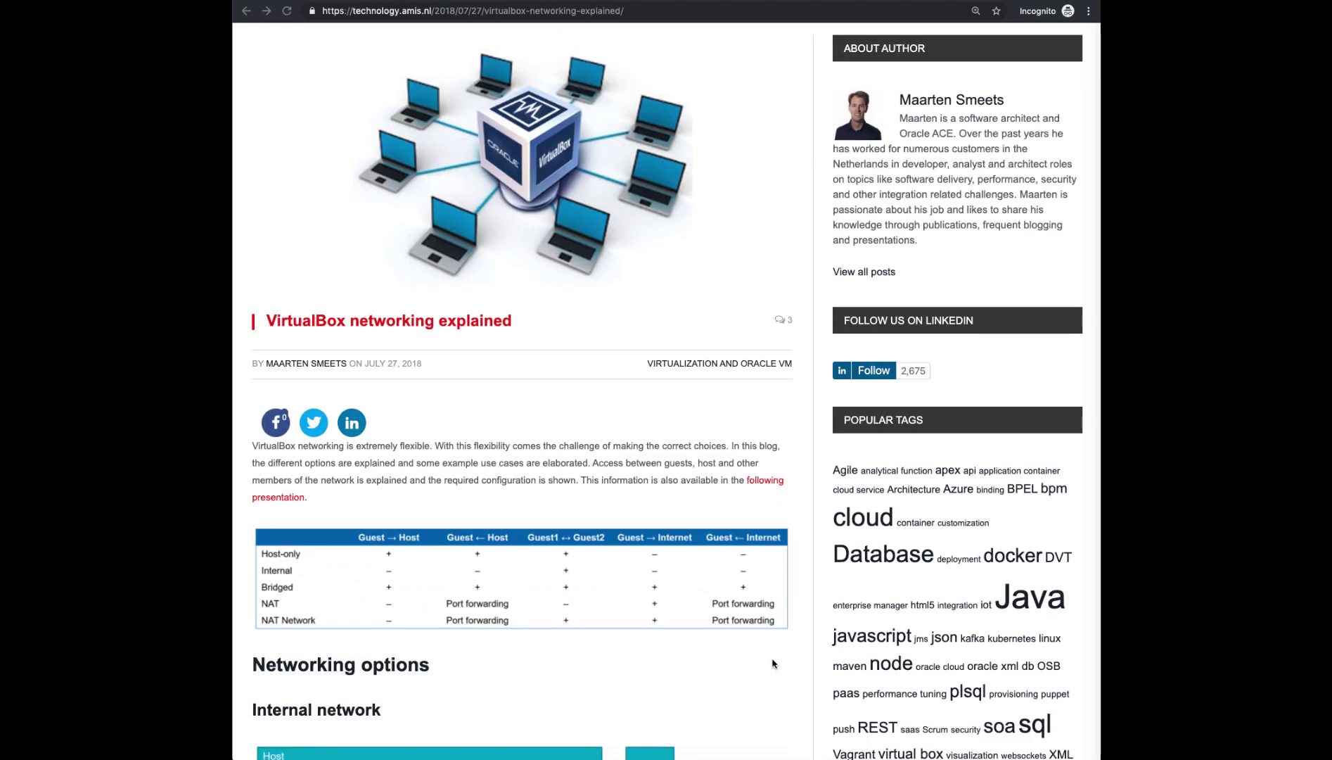
{"action": "scroll", "coordinate": [772, 663], "scroll_direction": "down", "scroll_amount": 7}
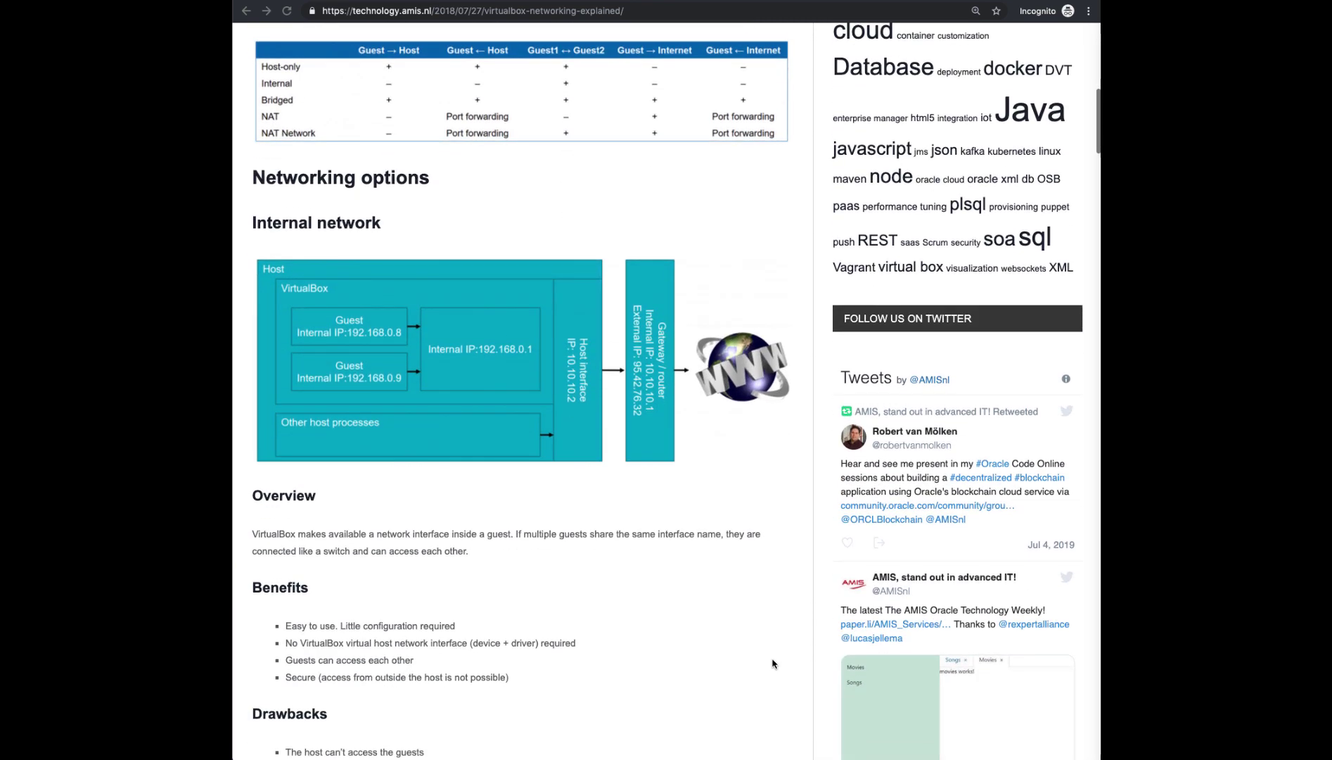
{"action": "scroll", "coordinate": [772, 663], "scroll_direction": "up", "scroll_amount": 1}
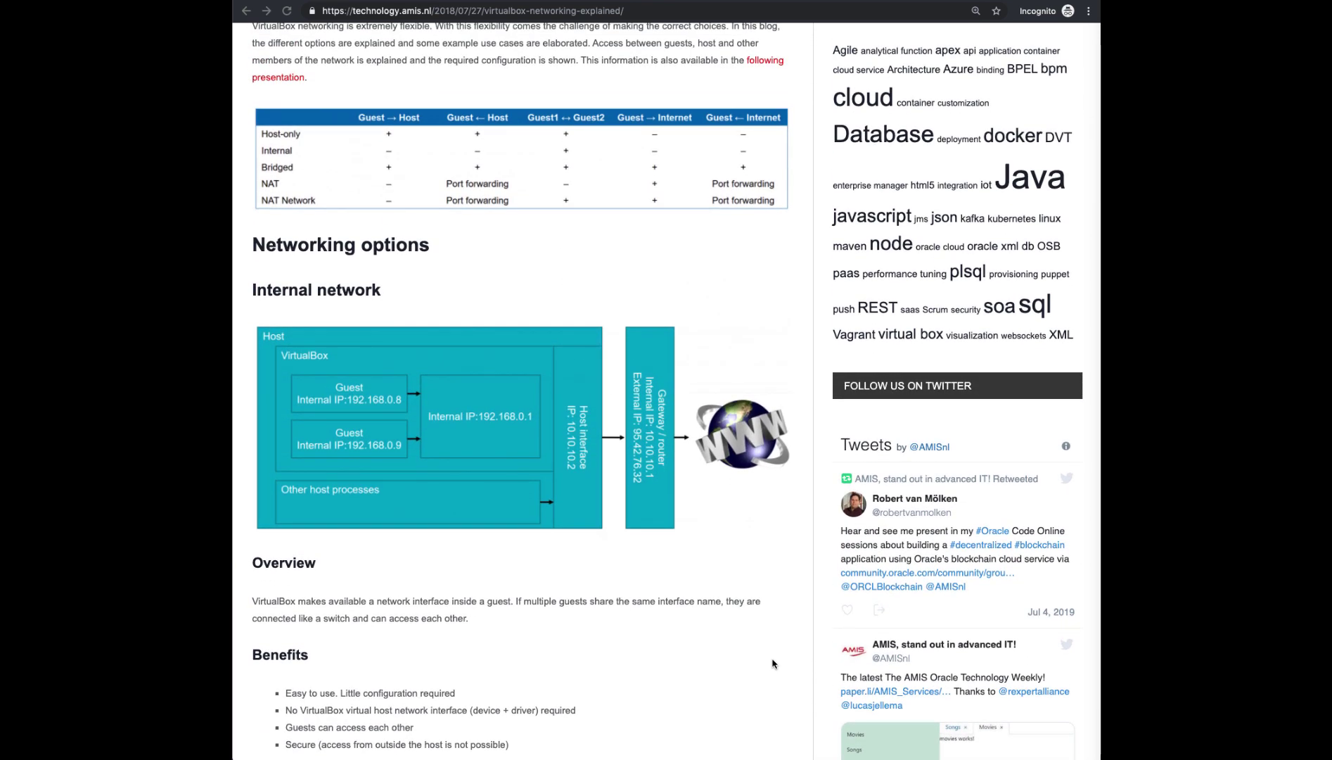
{"action": "scroll", "coordinate": [772, 663], "scroll_direction": "down", "scroll_amount": 18}
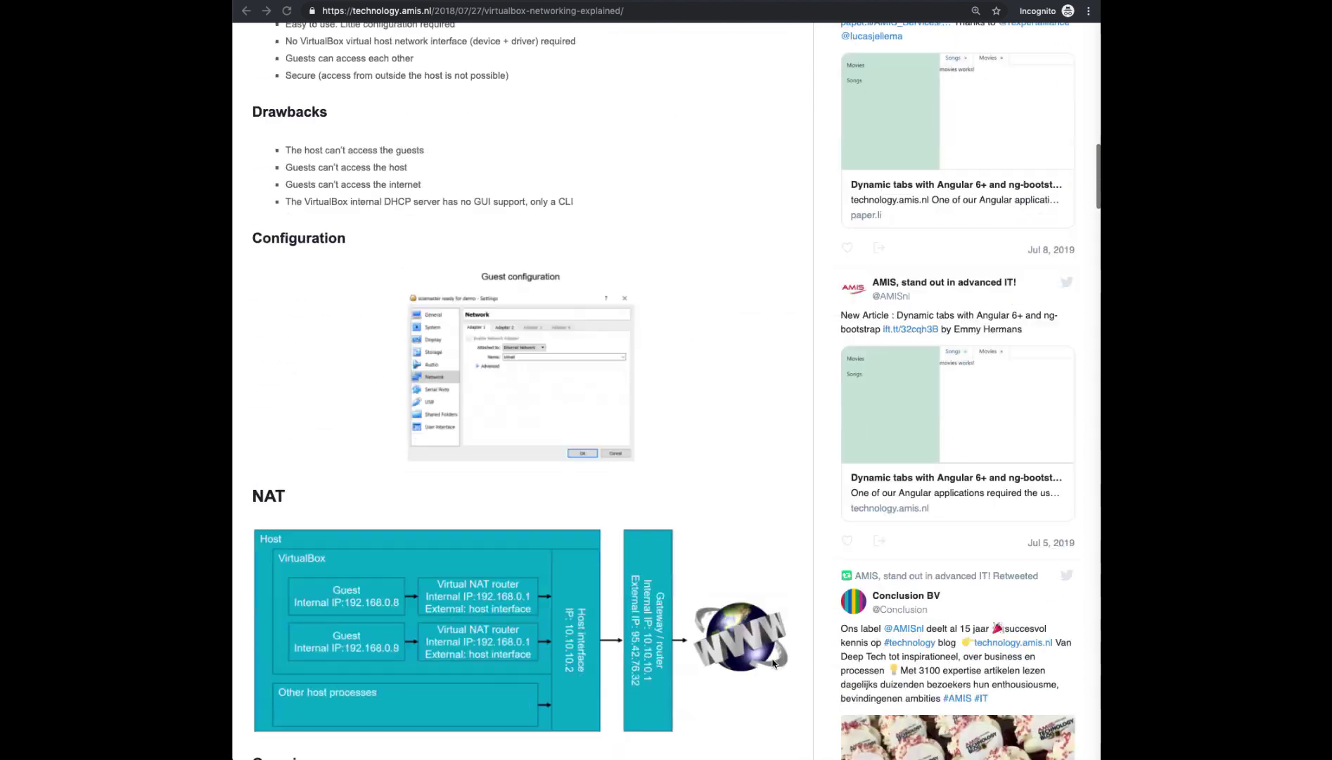
{"action": "scroll", "coordinate": [772, 663], "scroll_direction": "down", "scroll_amount": 20}
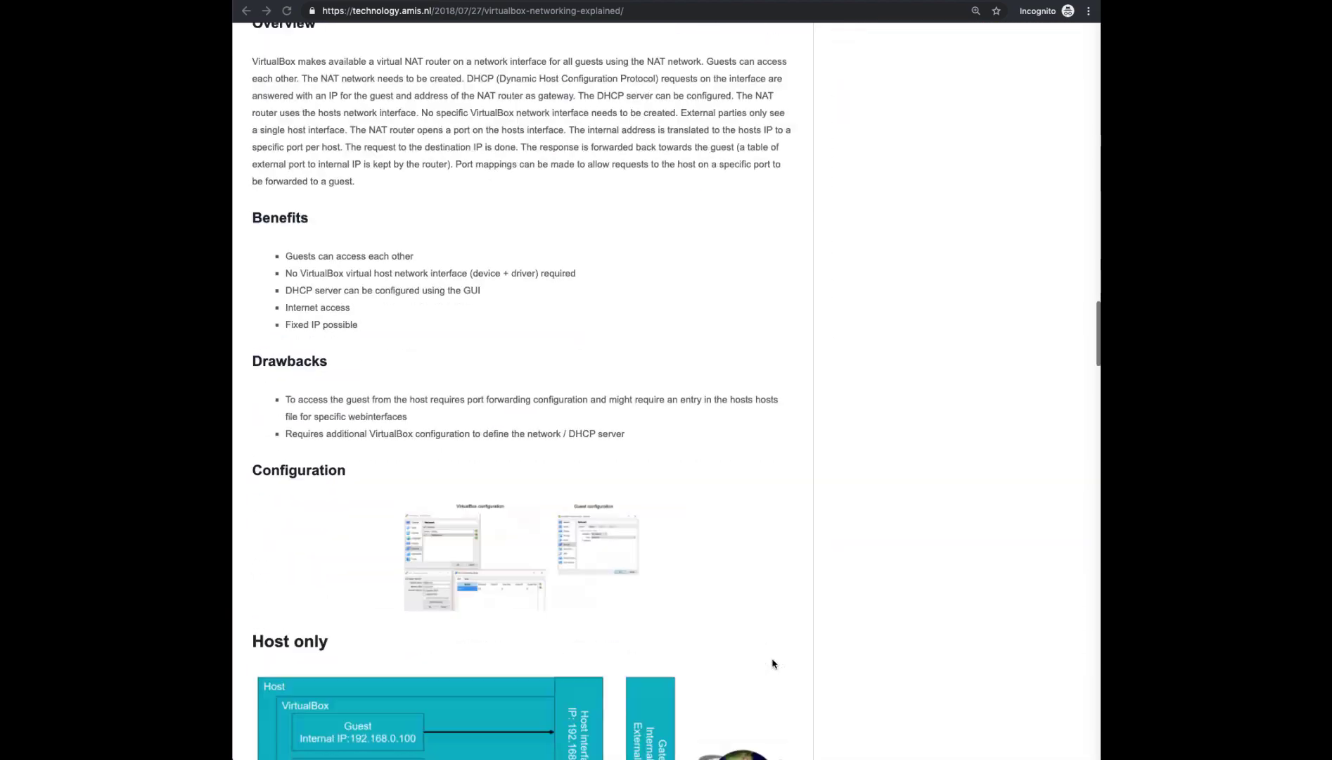
{"action": "scroll", "coordinate": [772, 663], "scroll_direction": "down", "scroll_amount": 20}
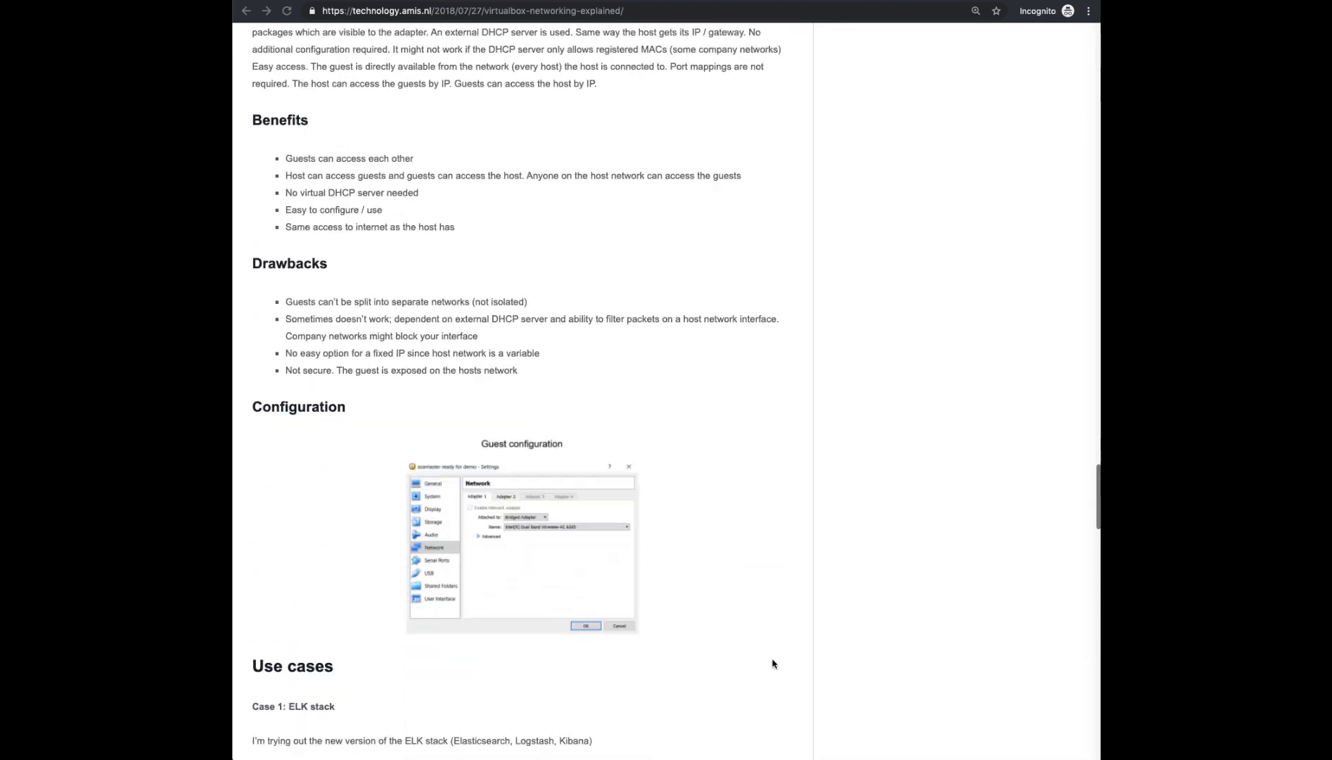
{"action": "scroll", "coordinate": [772, 663], "scroll_direction": "up", "scroll_amount": 1}
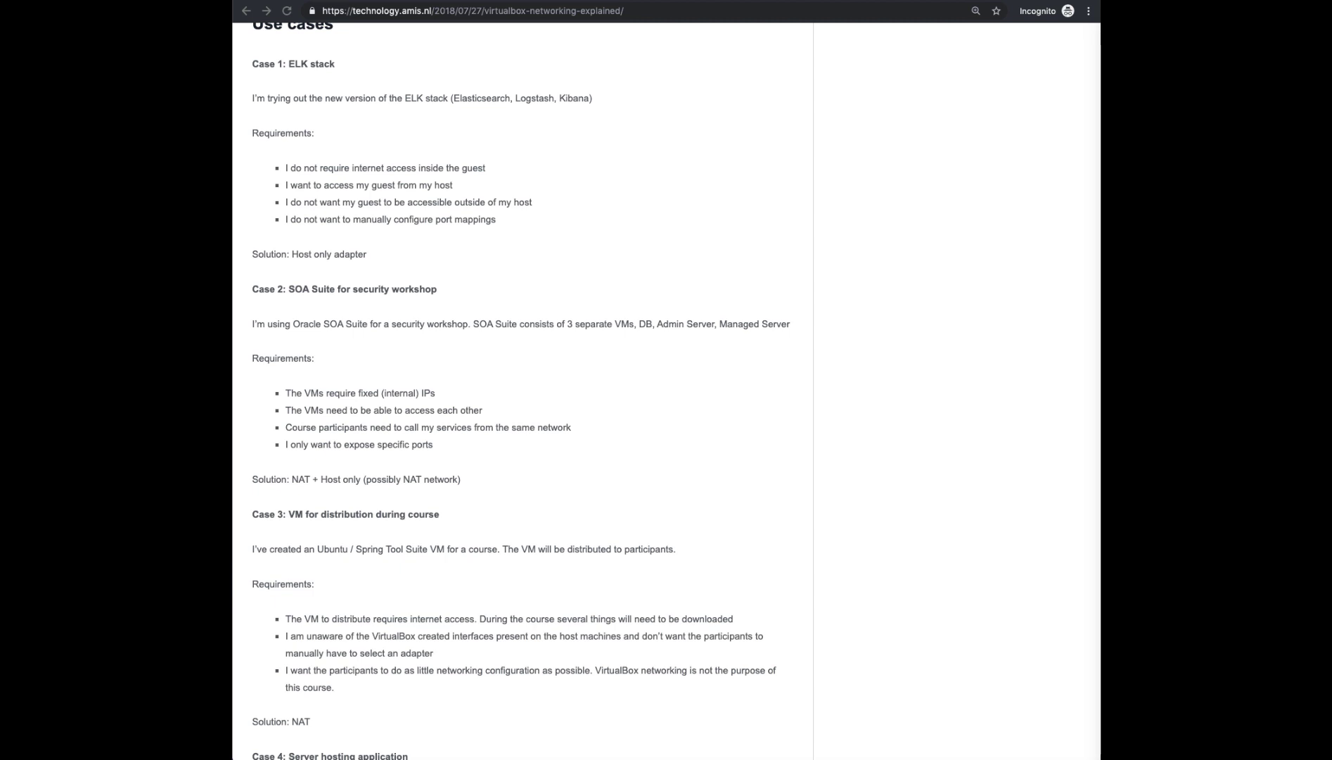
{"action": "key", "text": "ctrl+Tab"}
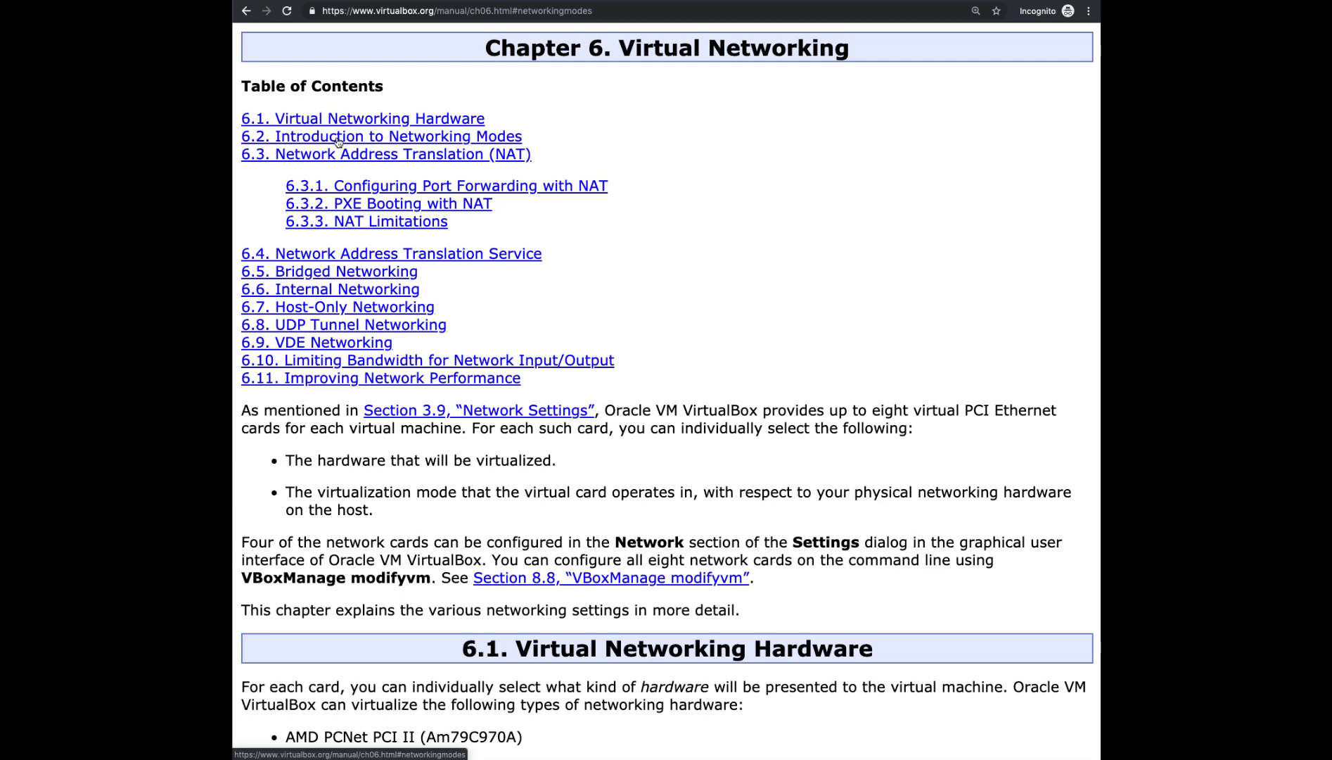
Jump to section 6.2, Introduction to Networking Modes, and scroll through it
{"action": "left_click", "coordinate": [338, 141]}
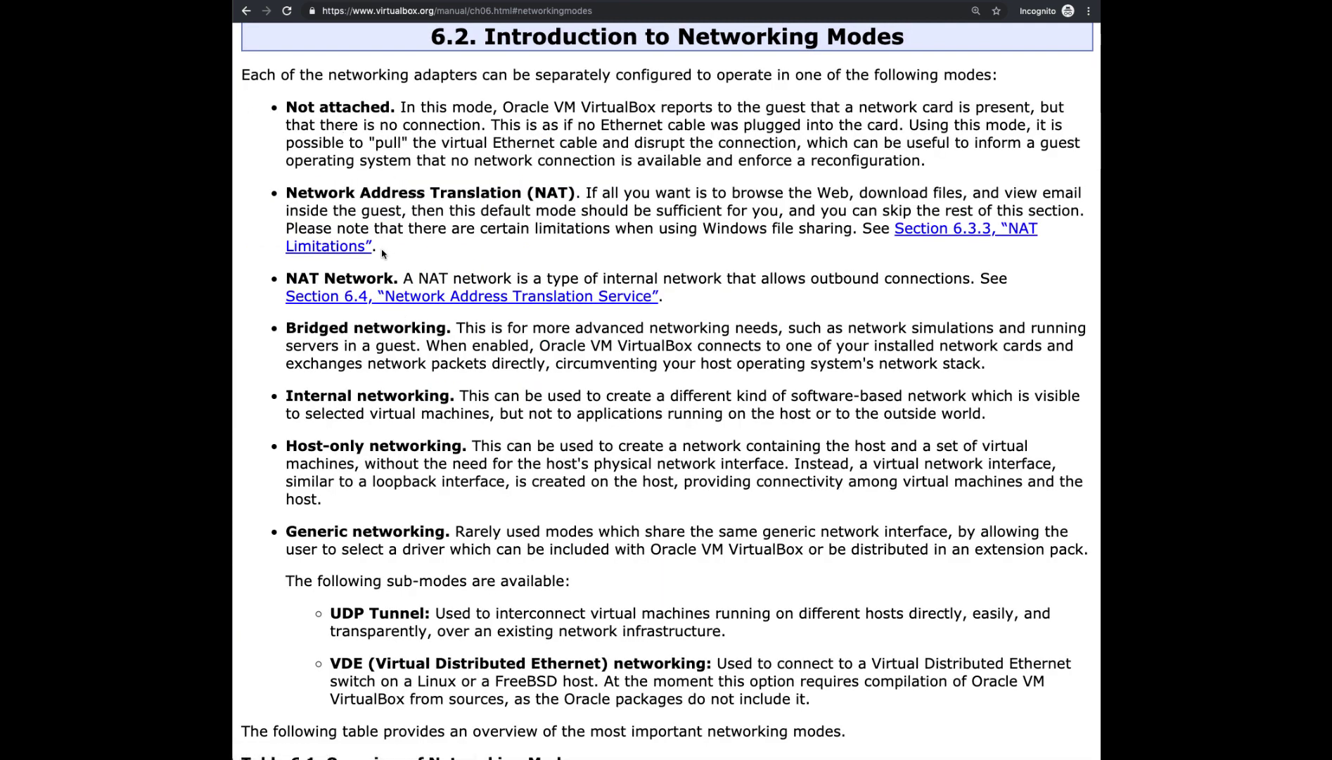
{"action": "scroll", "coordinate": [383, 253], "scroll_direction": "down", "scroll_amount": 6}
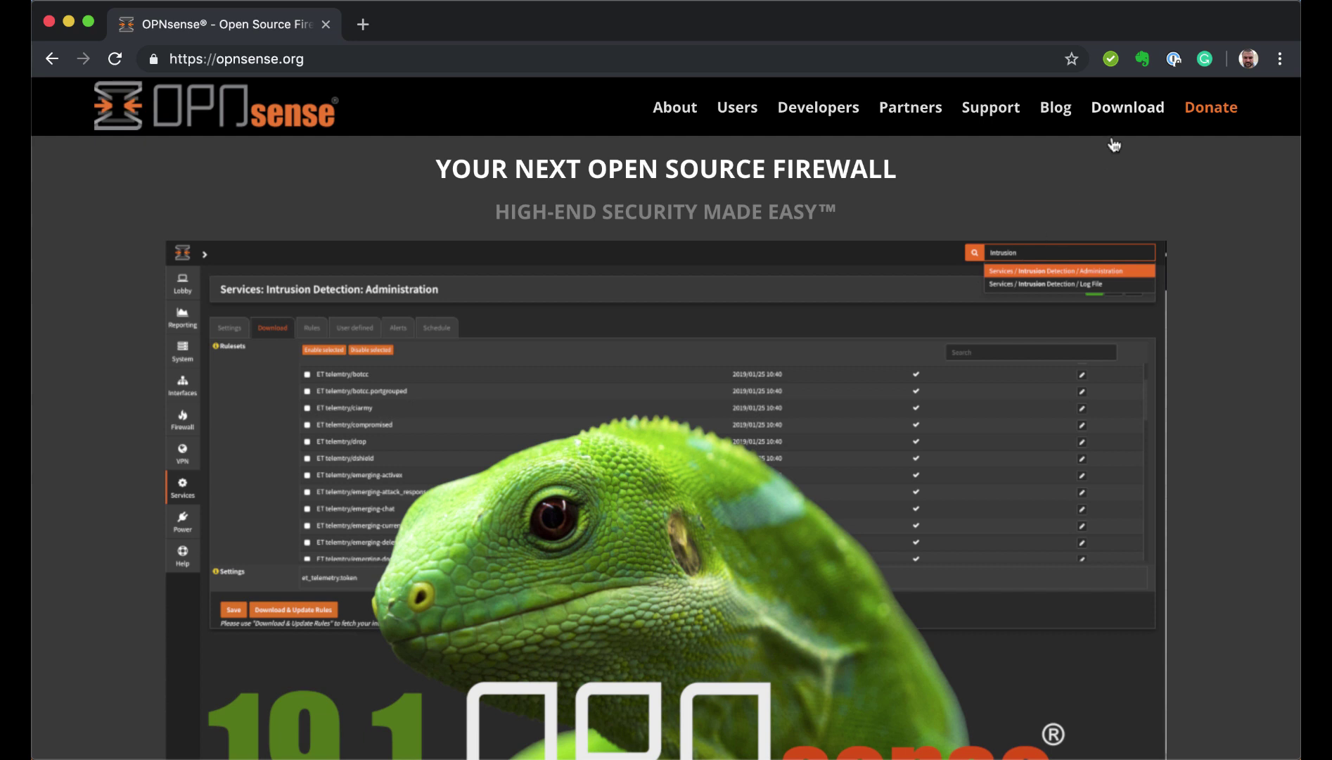
On the OPNsense download page, choose amd64 architecture and the dvd image type
{"action": "left_click", "coordinate": [1124, 109]}
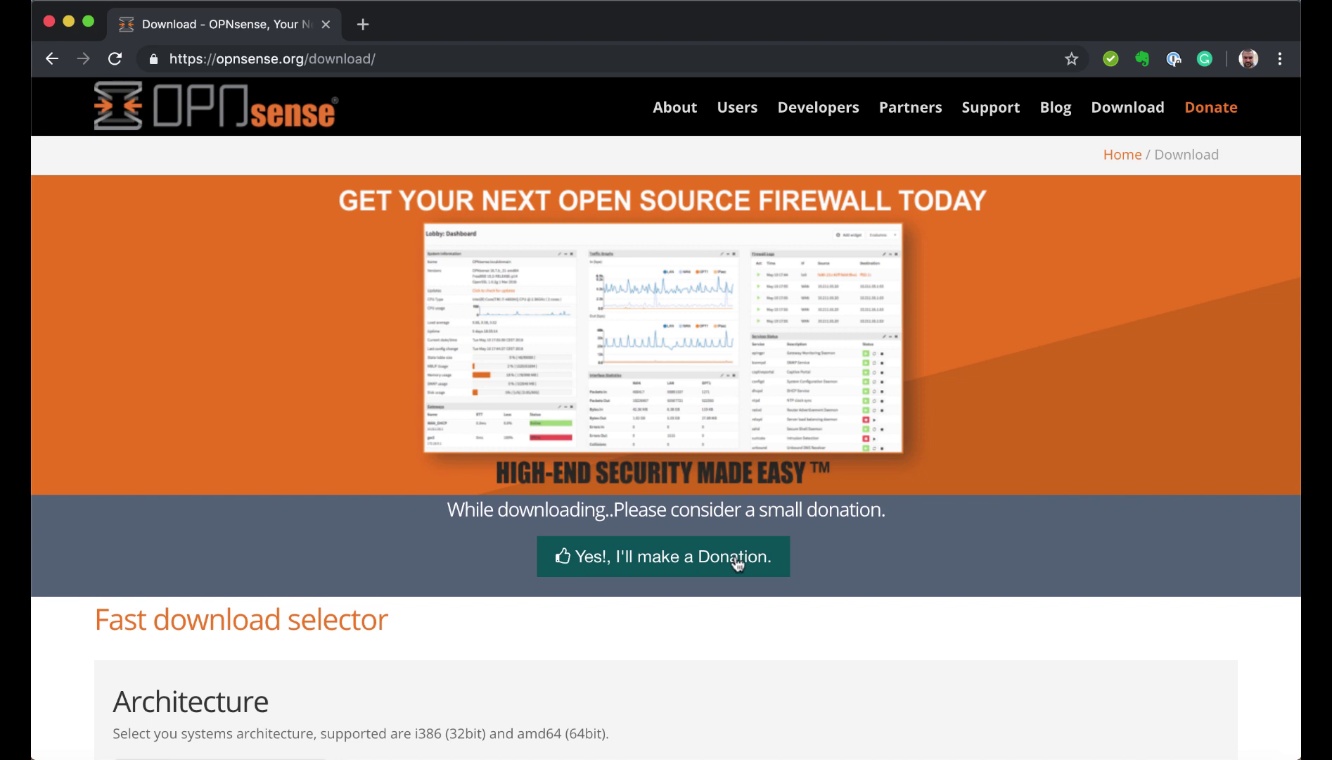
{"action": "scroll", "coordinate": [822, 575], "scroll_direction": "down", "scroll_amount": 7}
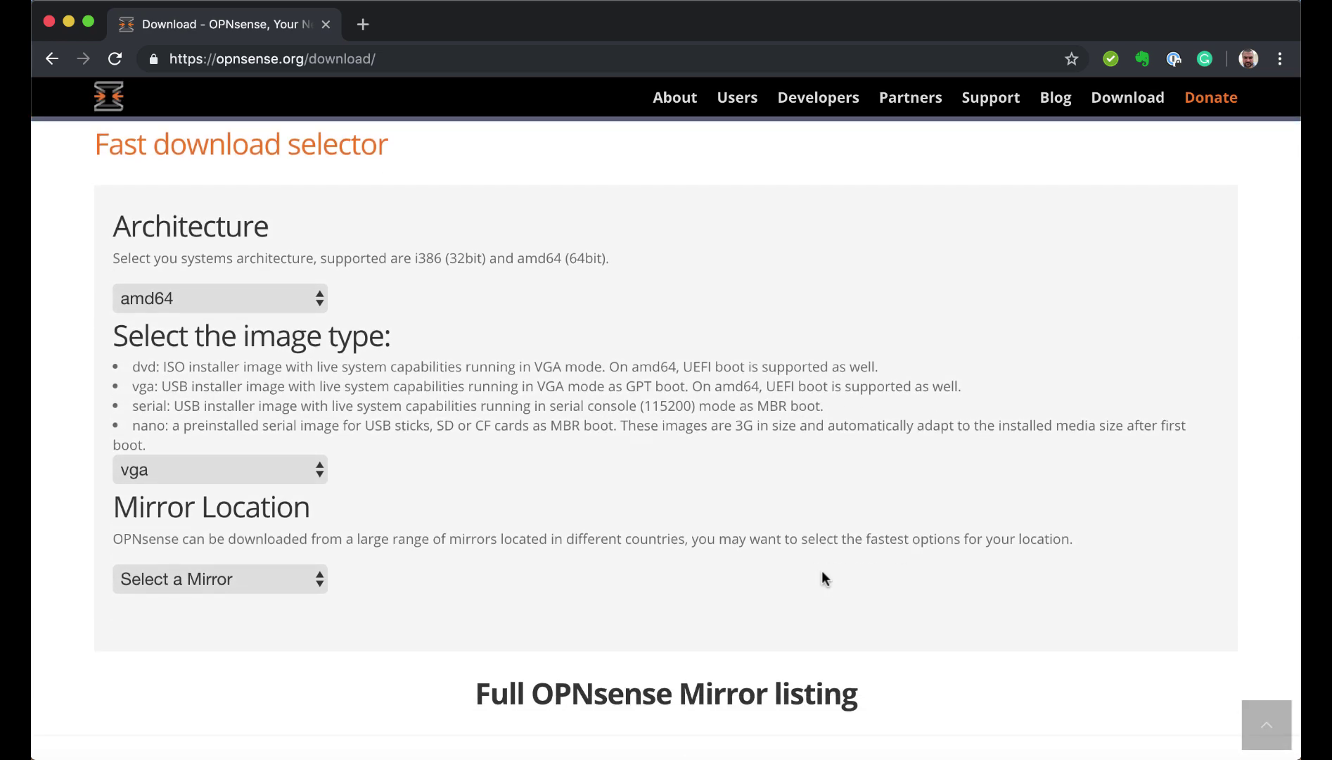
{"action": "left_click", "coordinate": [322, 307]}
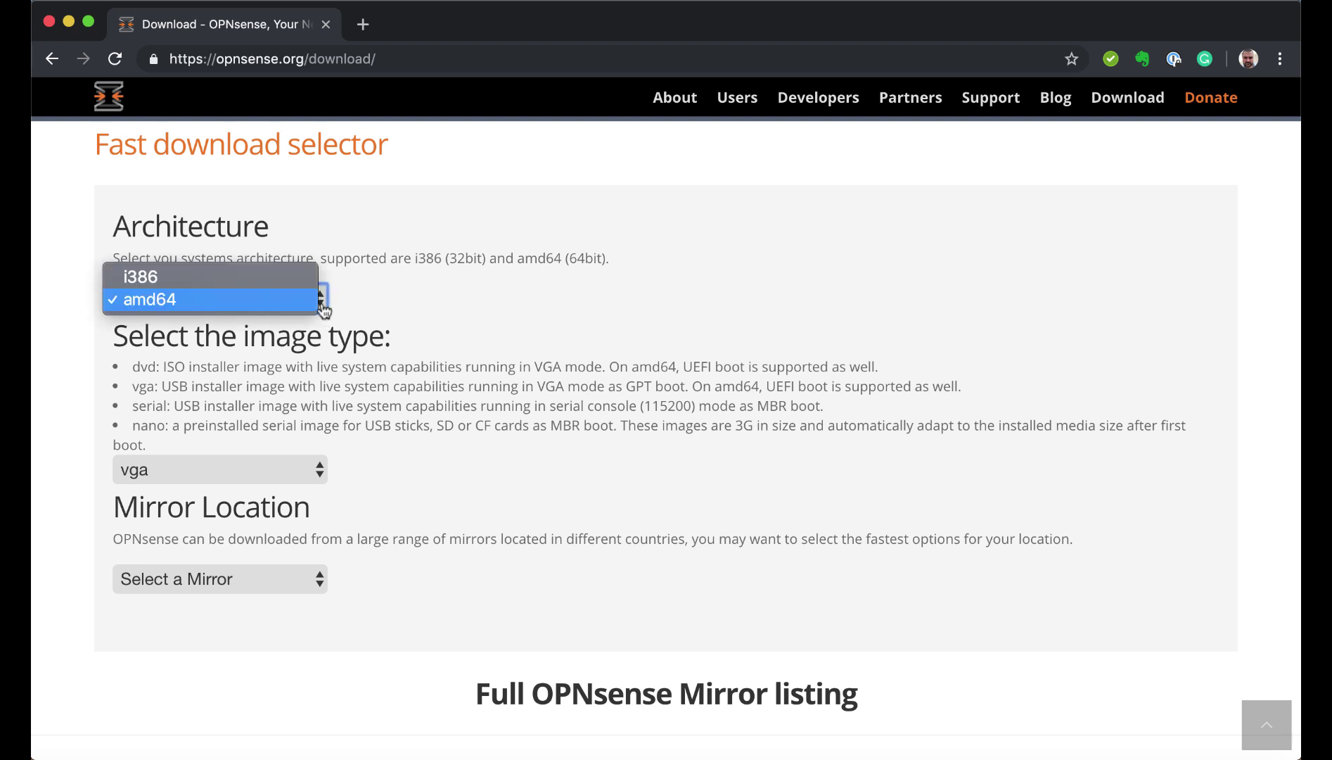
{"action": "left_click", "coordinate": [271, 300]}
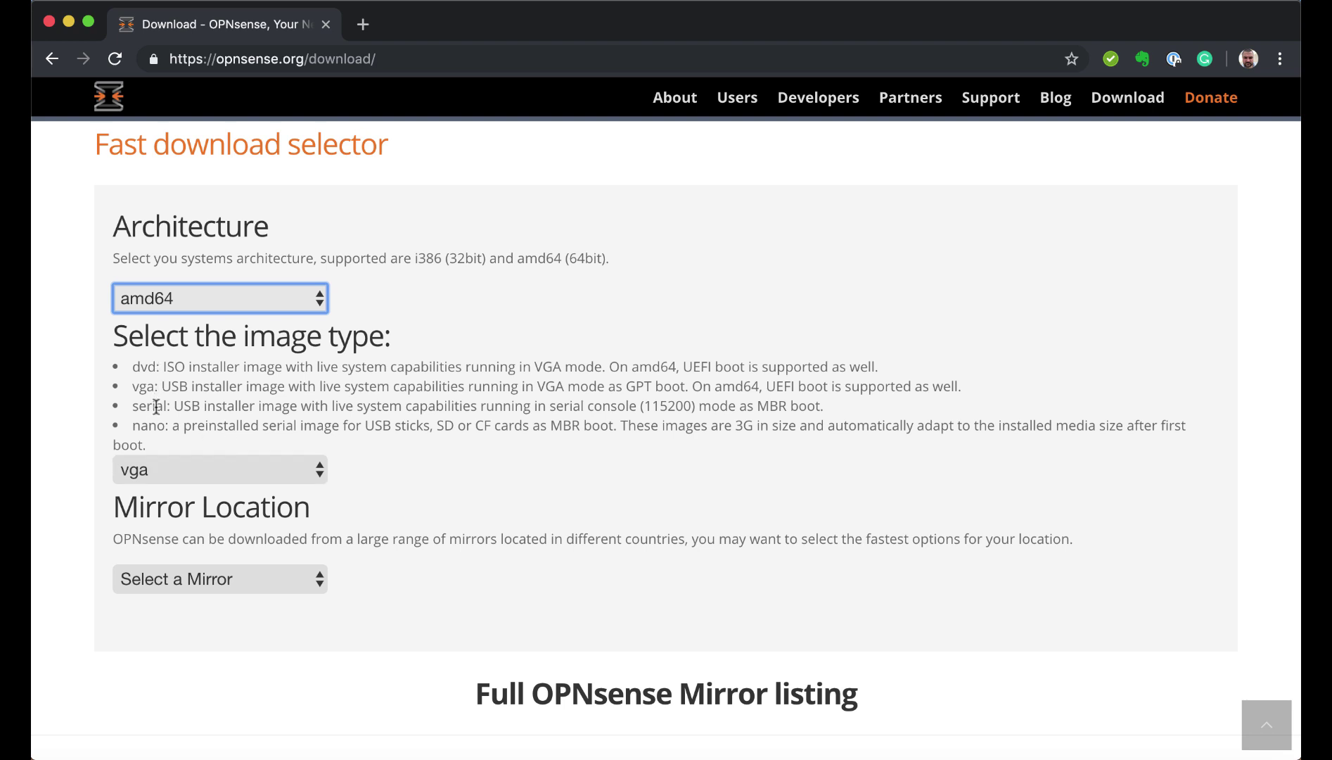
{"action": "left_click", "coordinate": [318, 470]}
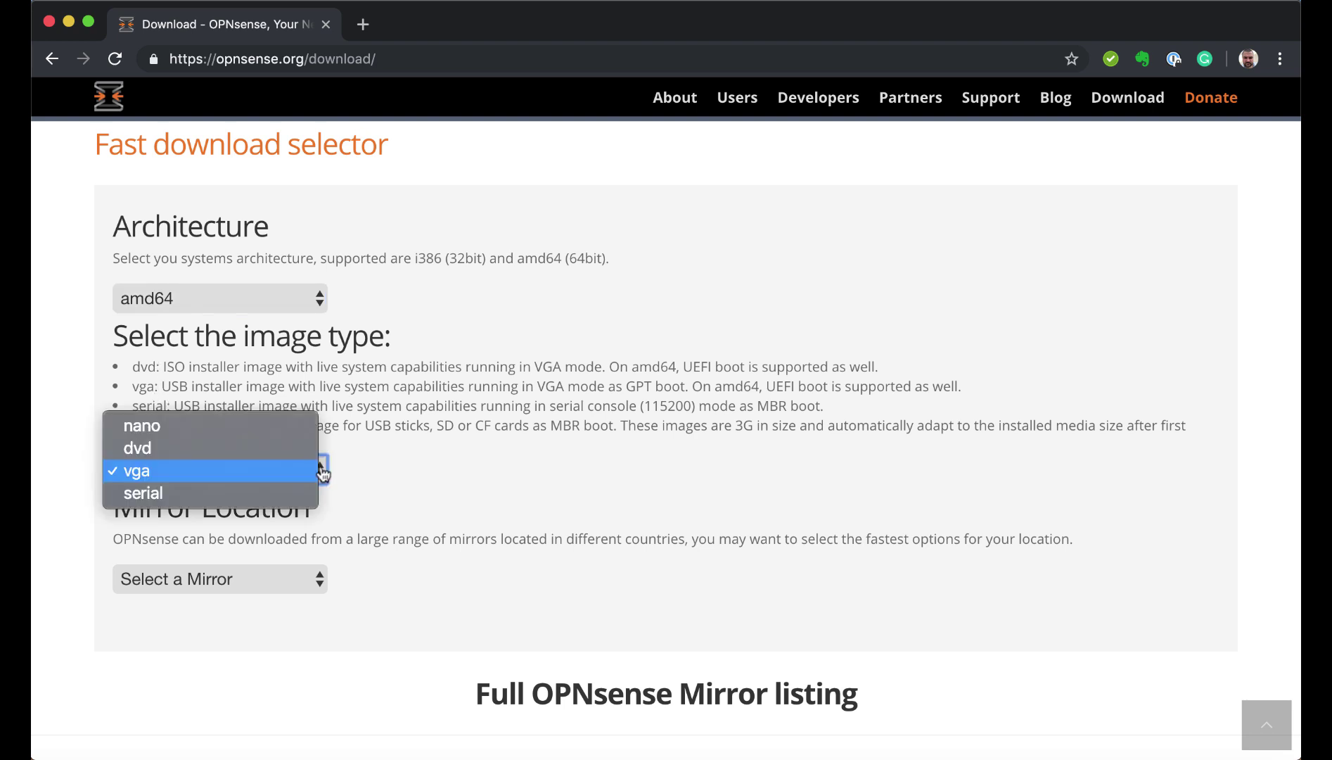
{"action": "left_click", "coordinate": [285, 464]}
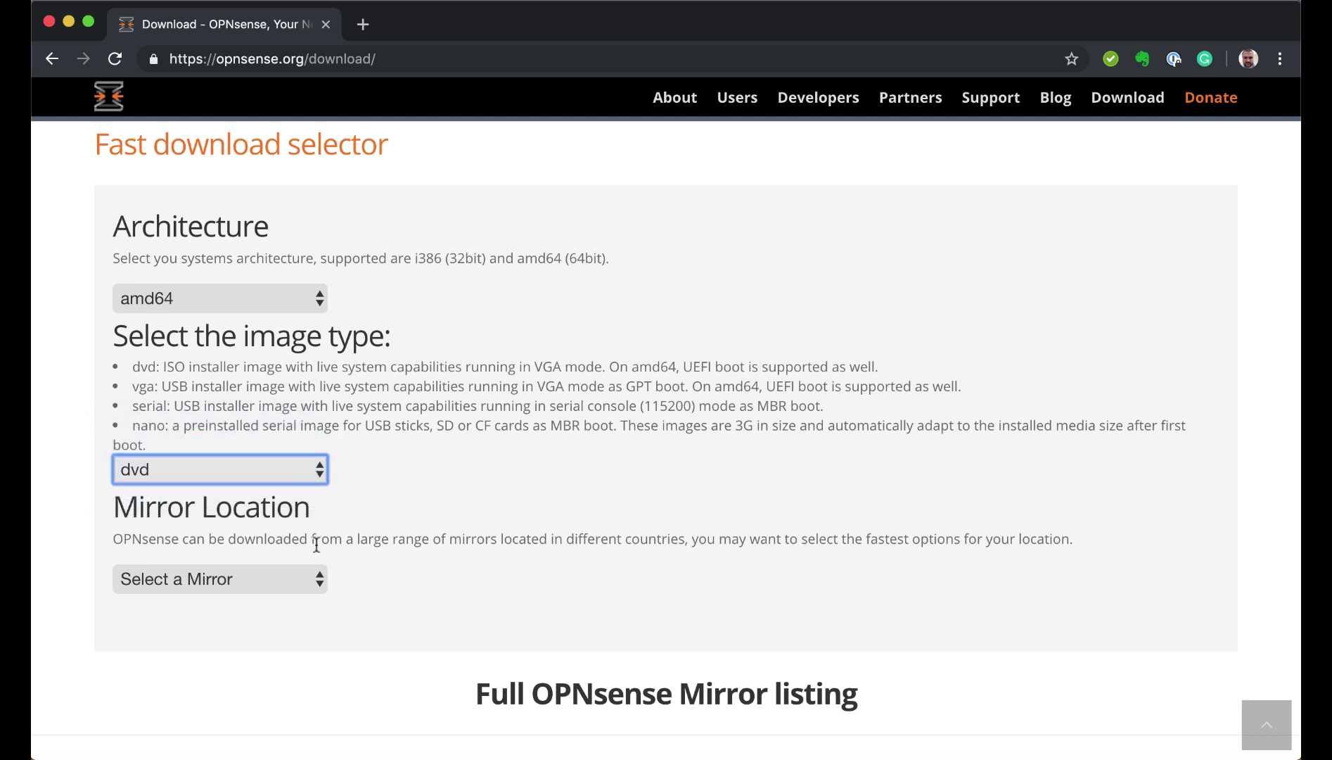
Pick the University of Kent mirror and highlight the dvd image's SHA256 checksum line
{"action": "left_click", "coordinate": [322, 580]}
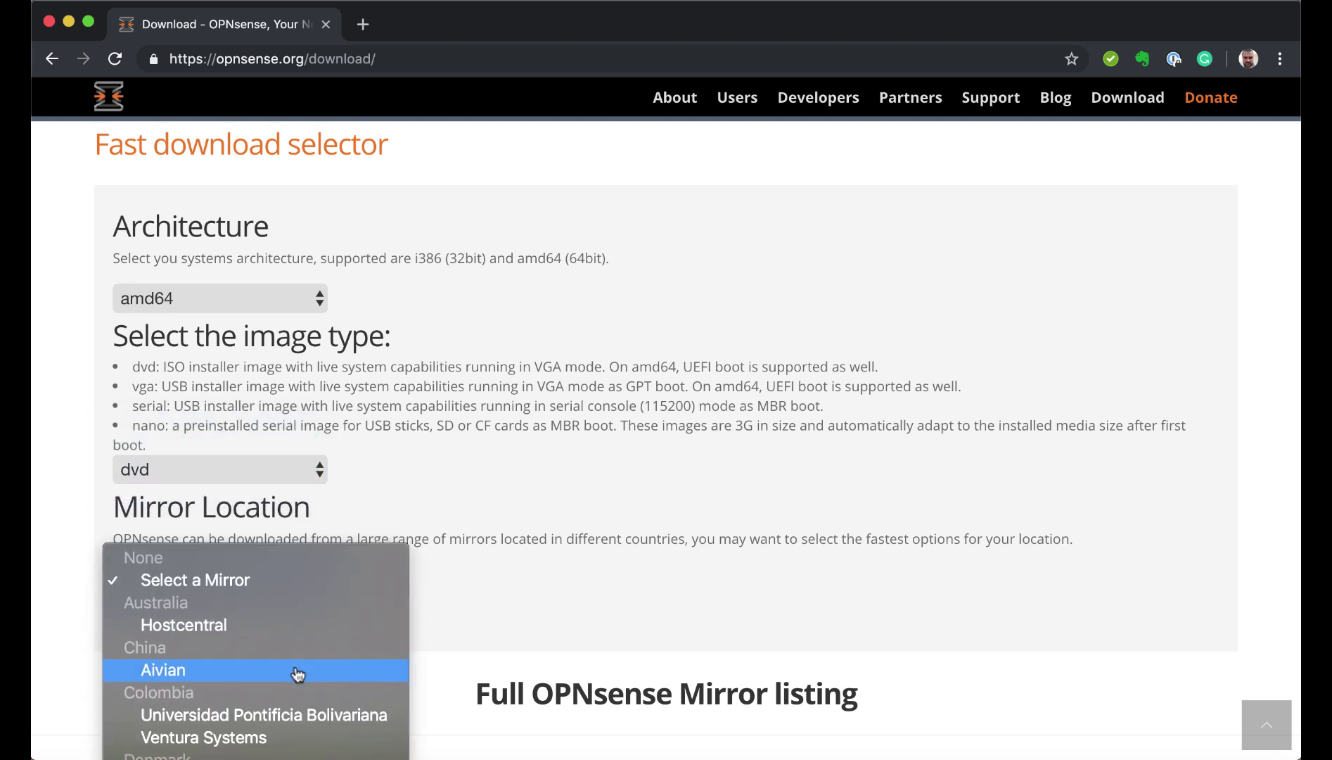
{"action": "scroll", "coordinate": [297, 673], "scroll_direction": "down", "scroll_amount": 10}
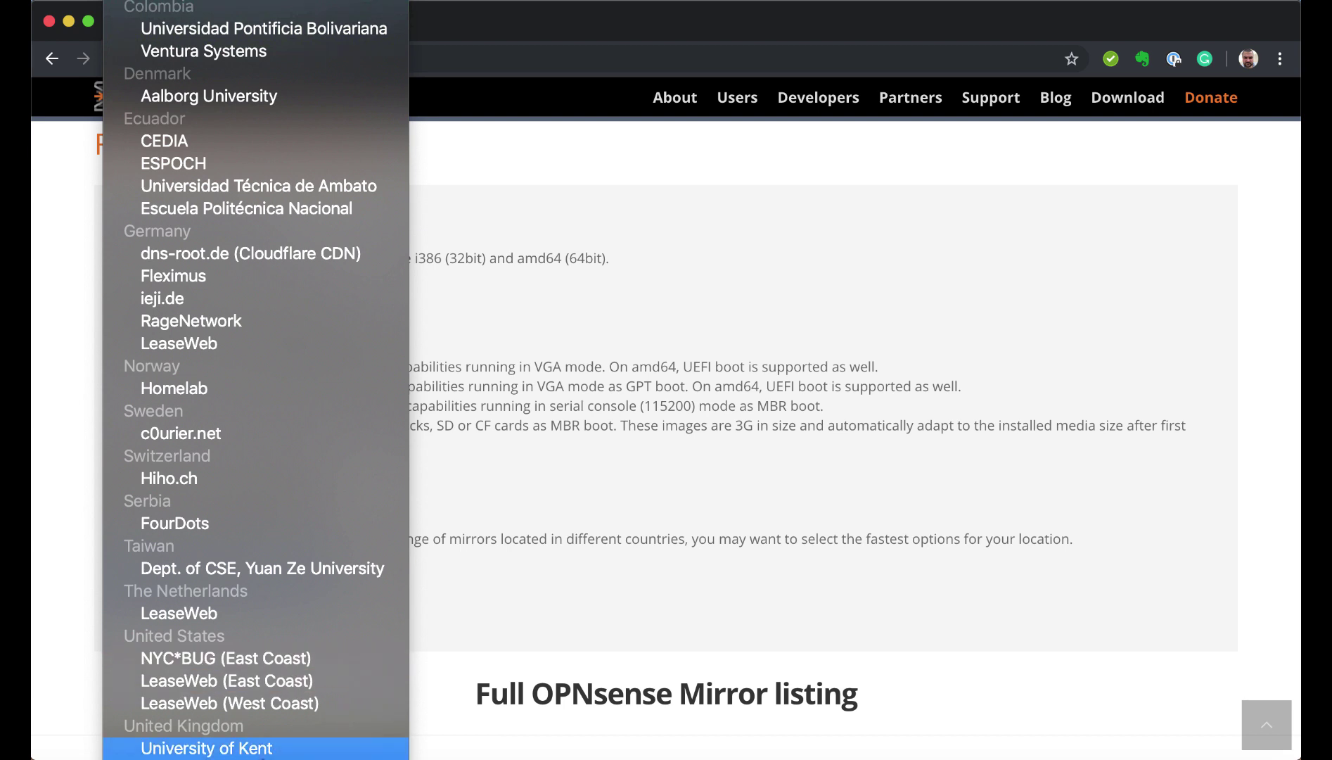
{"action": "left_click", "coordinate": [268, 749]}
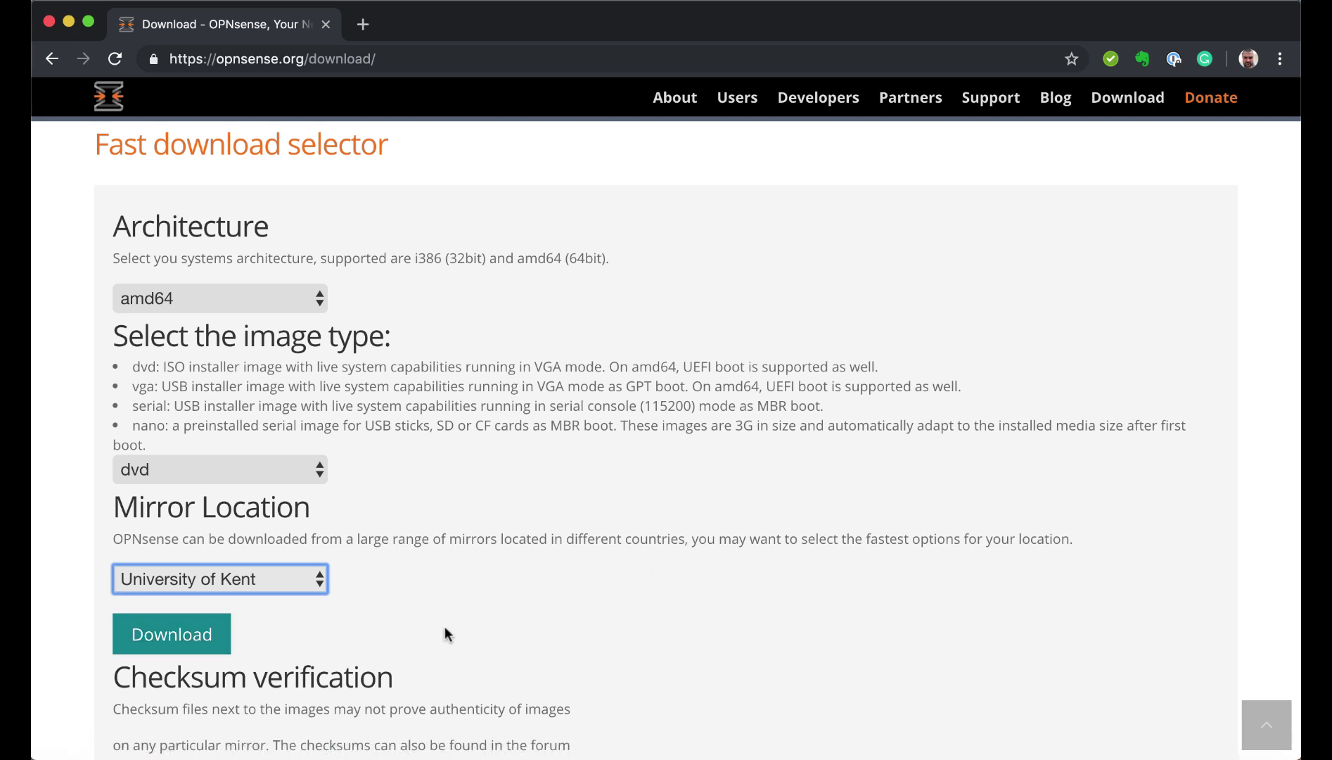
{"action": "scroll", "coordinate": [444, 630], "scroll_direction": "down", "scroll_amount": 4}
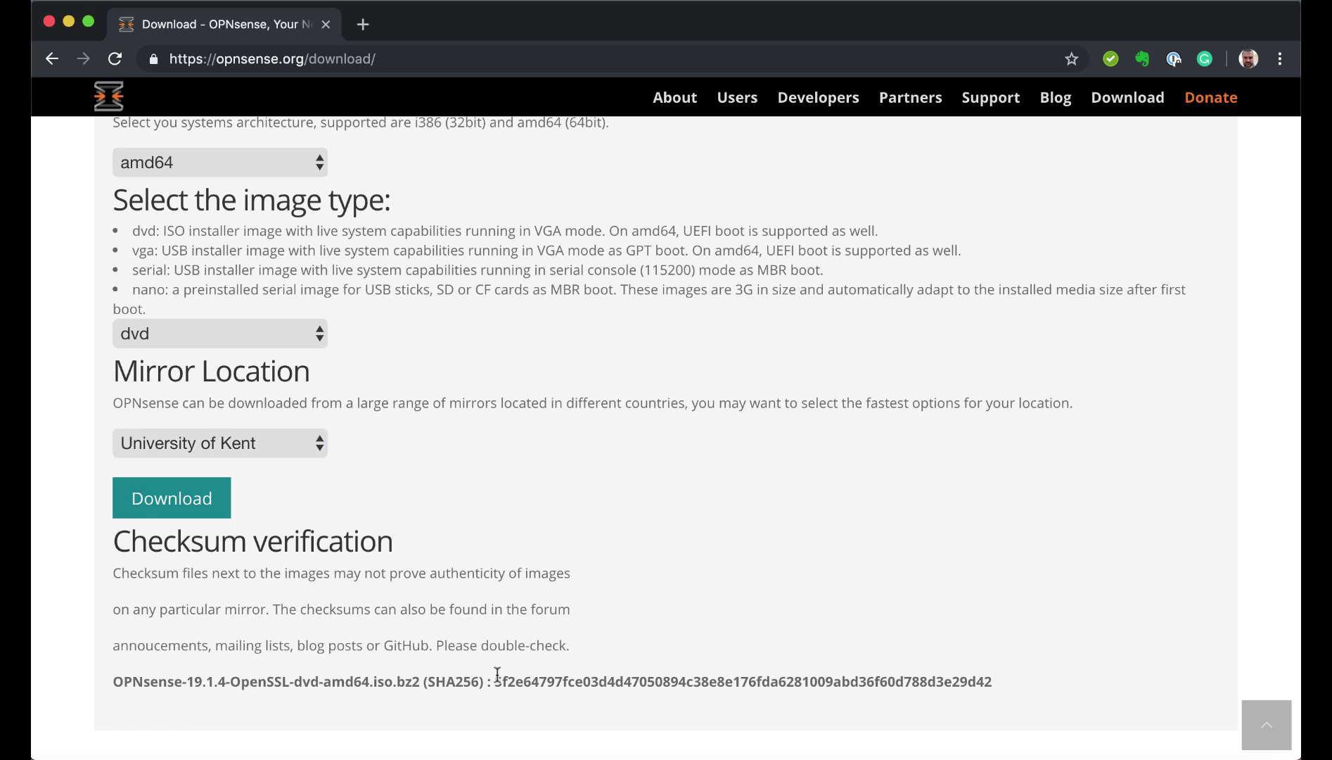
{"action": "left_click_drag", "start_coordinate": [497, 674], "coordinate": [1003, 679]}
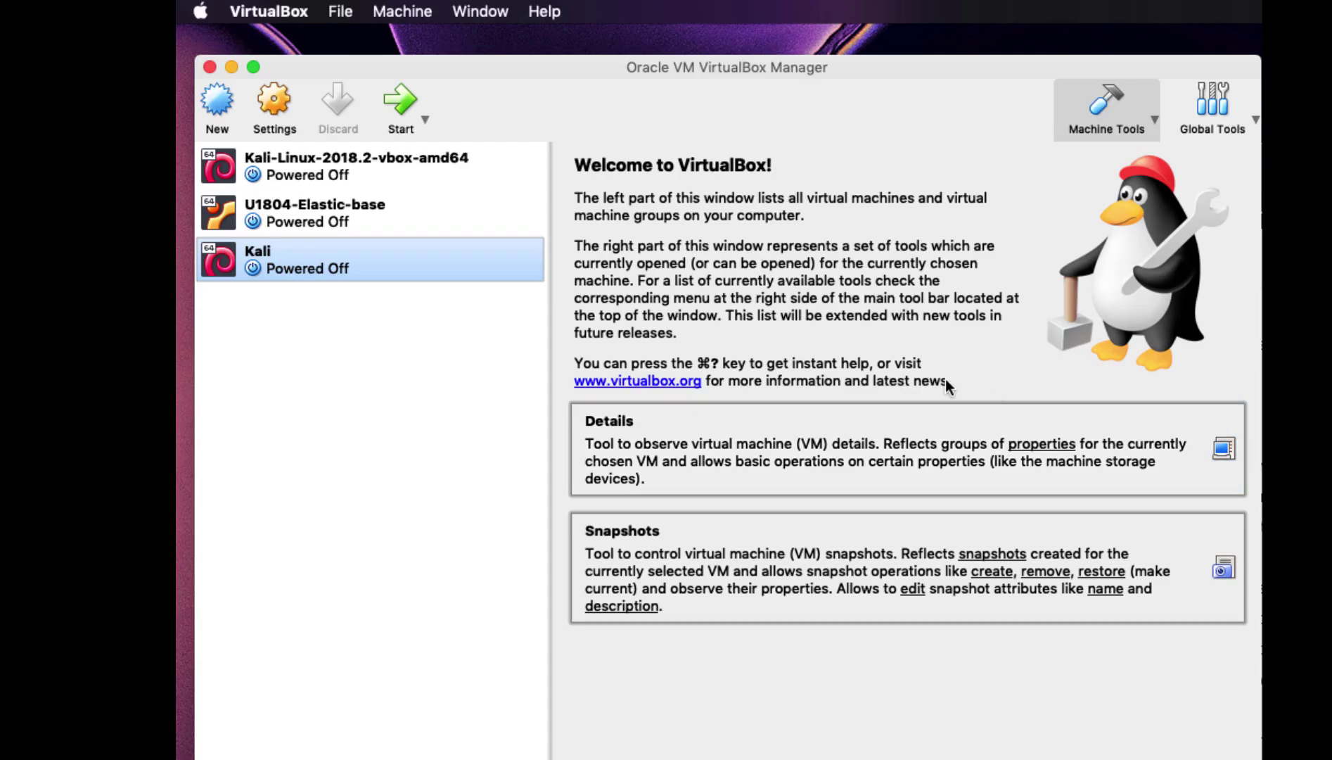
Add a new NAT network in VirtualBox's Preferences > Network and open its settings
{"action": "left_click", "coordinate": [275, 11]}
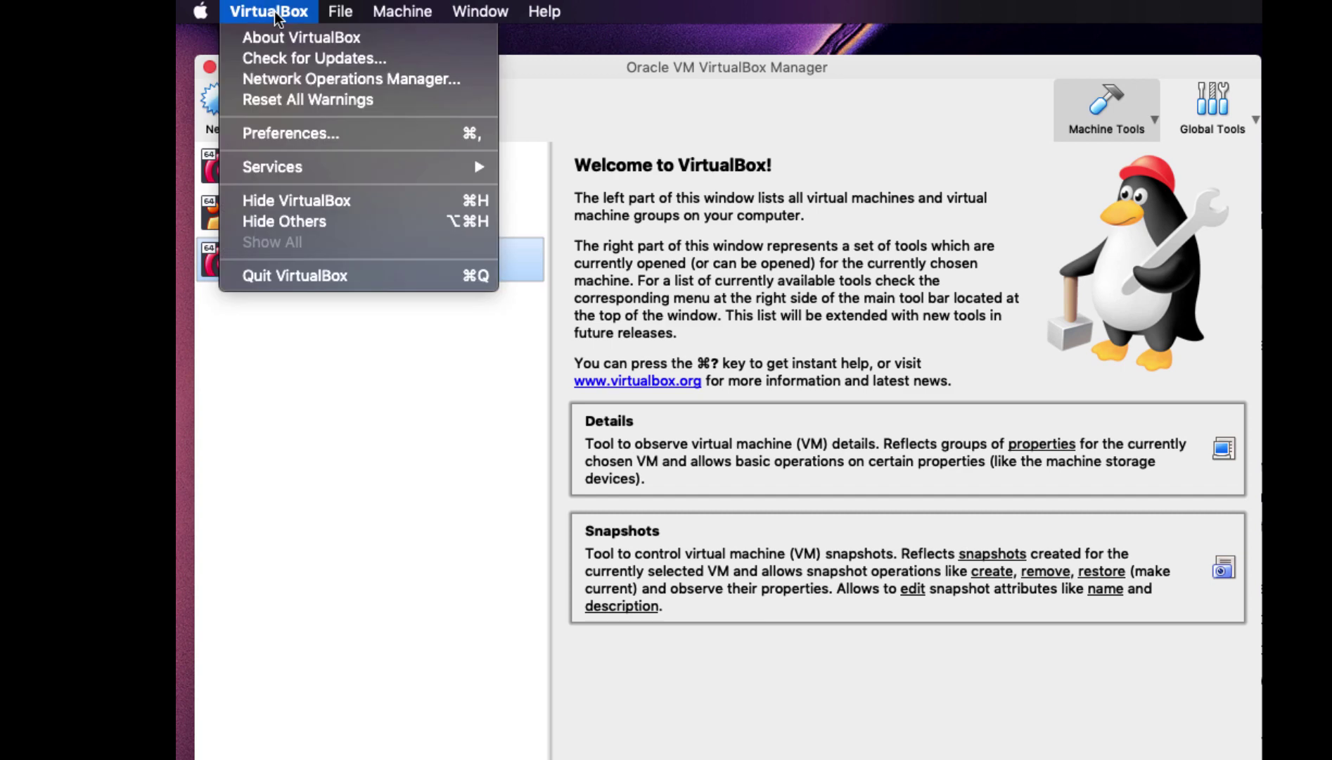
{"action": "left_click", "coordinate": [318, 135]}
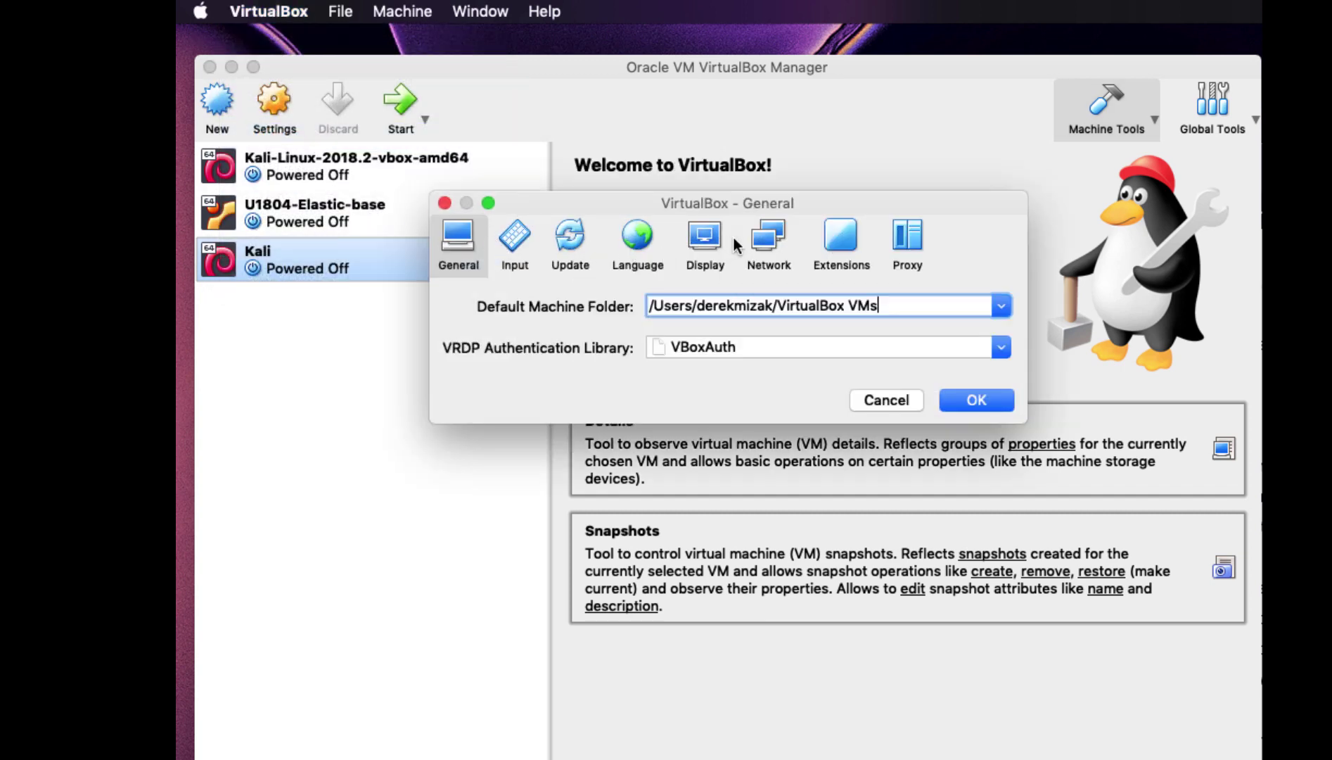
{"action": "left_click", "coordinate": [762, 242]}
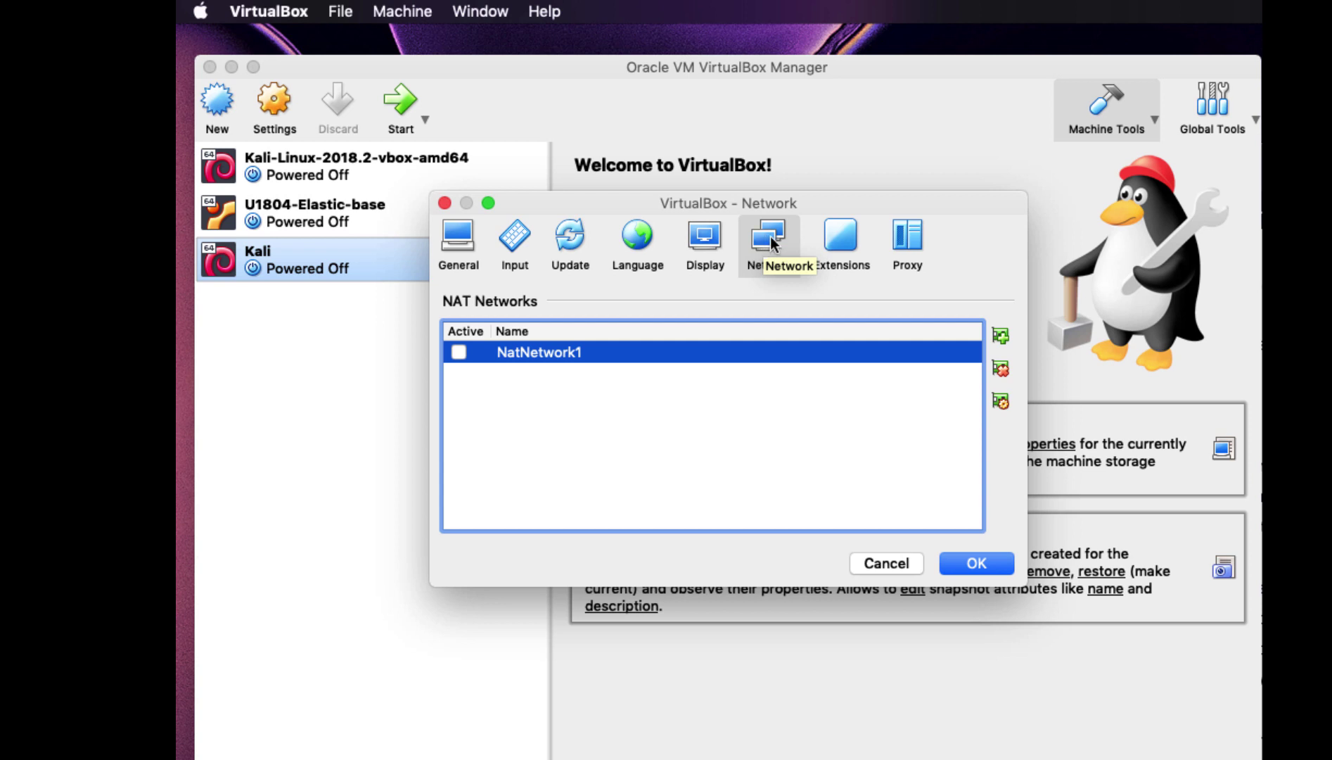
{"action": "left_click", "coordinate": [1000, 335]}
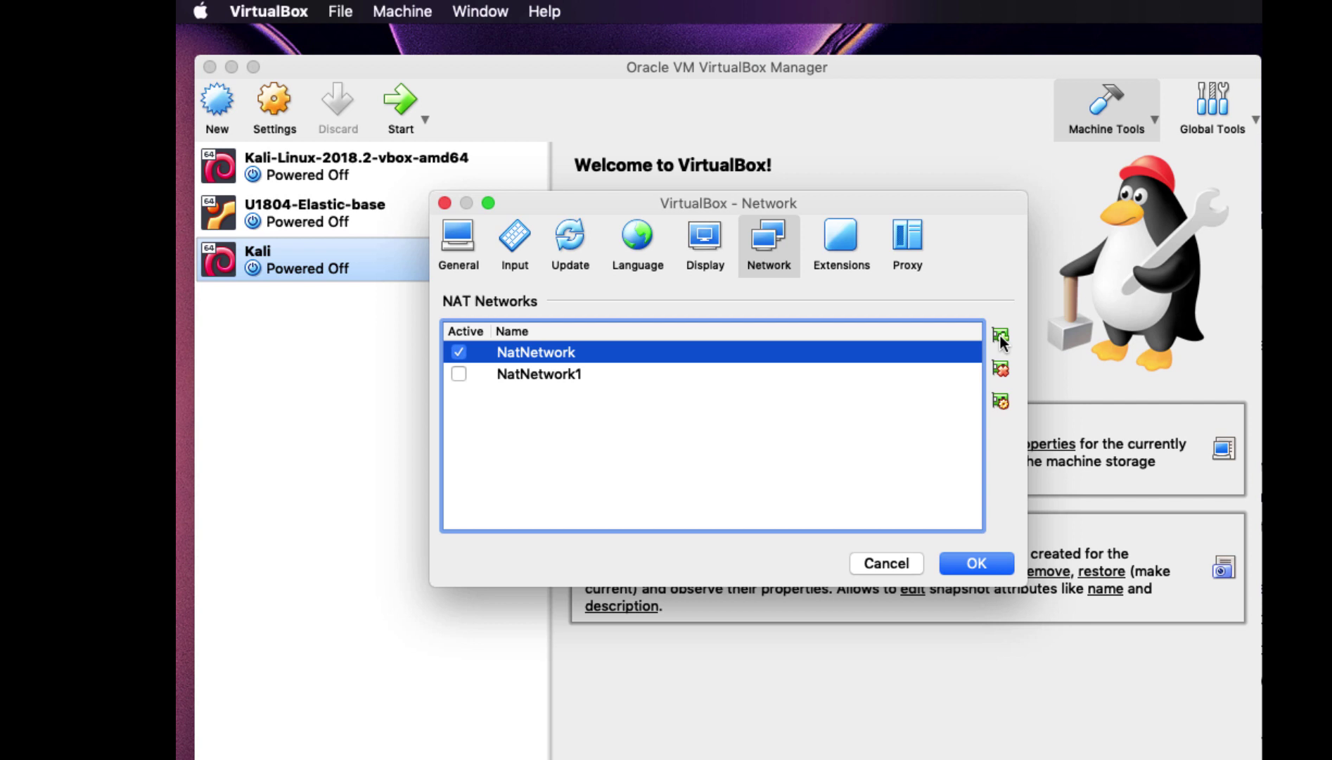
{"action": "left_click", "coordinate": [1002, 403]}
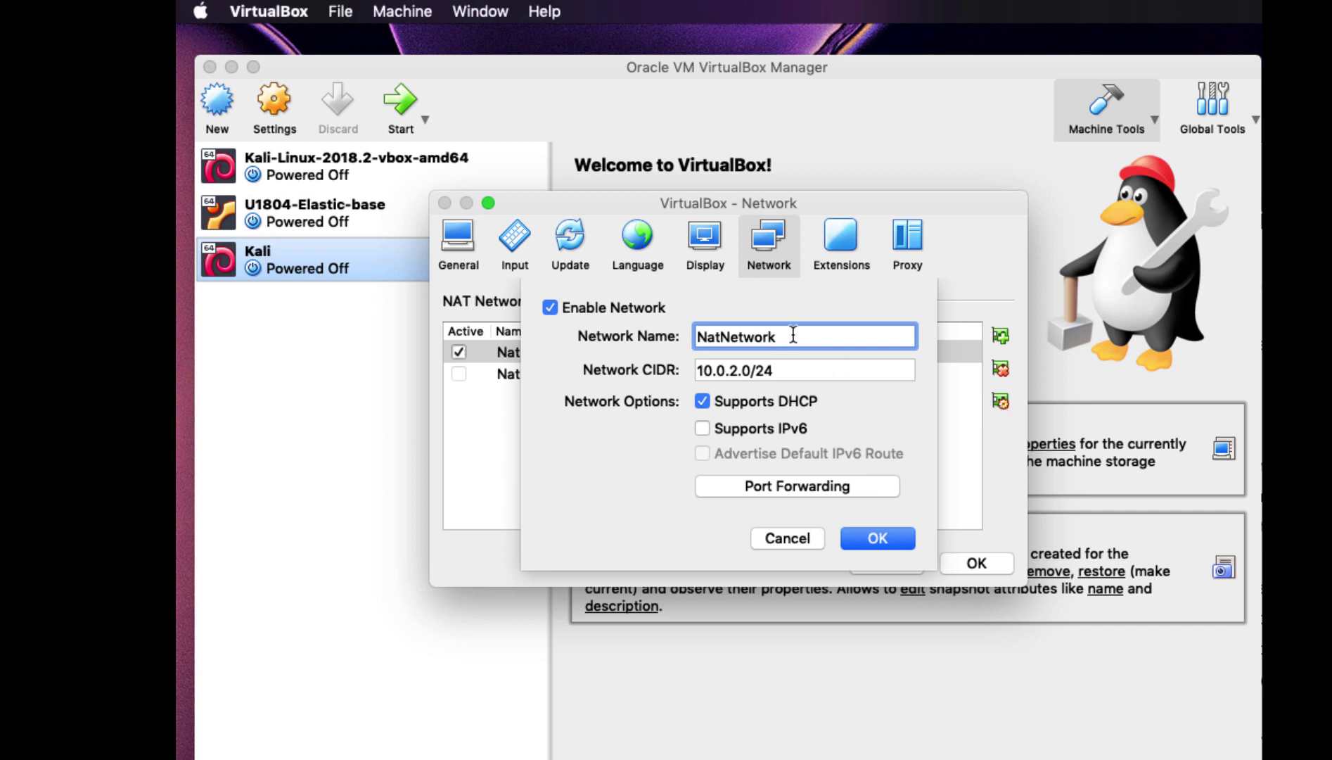
Rename it Nat10-0-100 with CIDR 10.0.100.0/24 and save the preferences
{"action": "left_click_drag", "start_coordinate": [793, 335], "coordinate": [722, 334]}
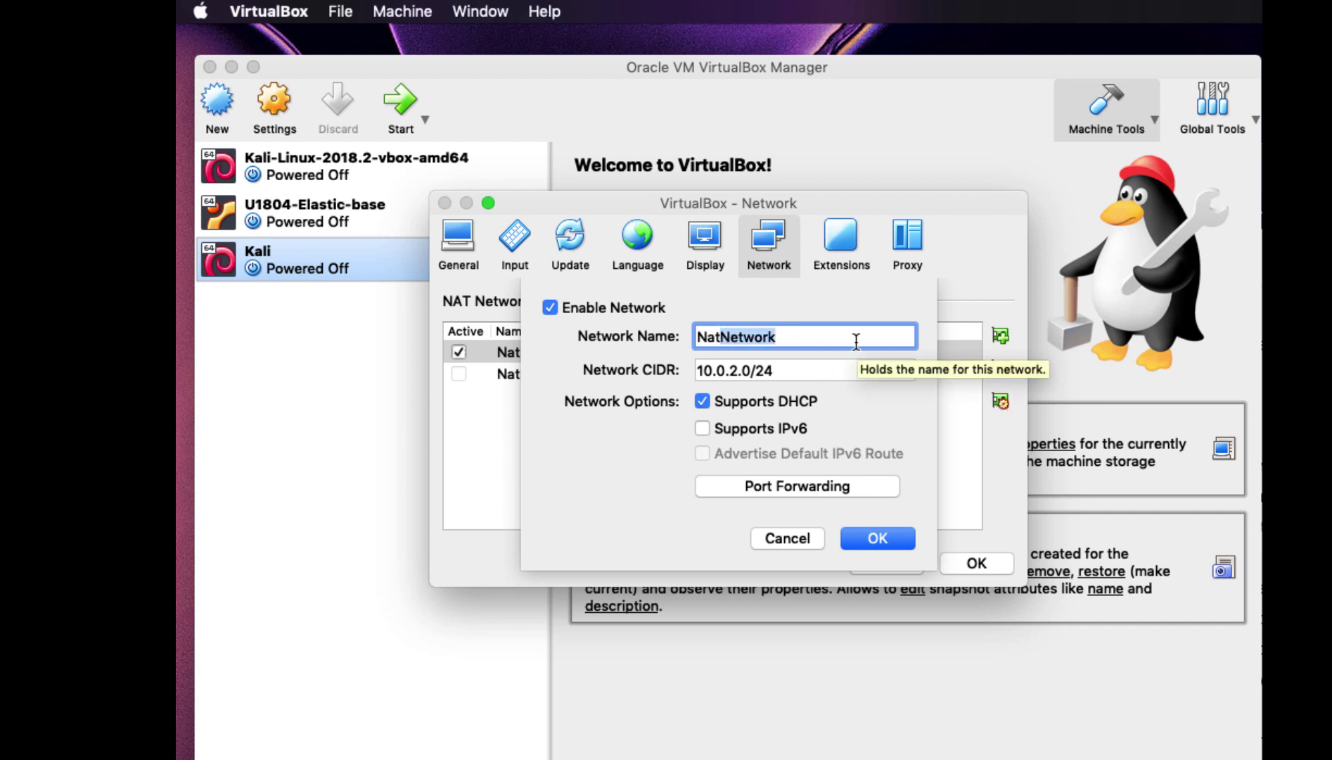
{"action": "type", "text": "10-0-"}
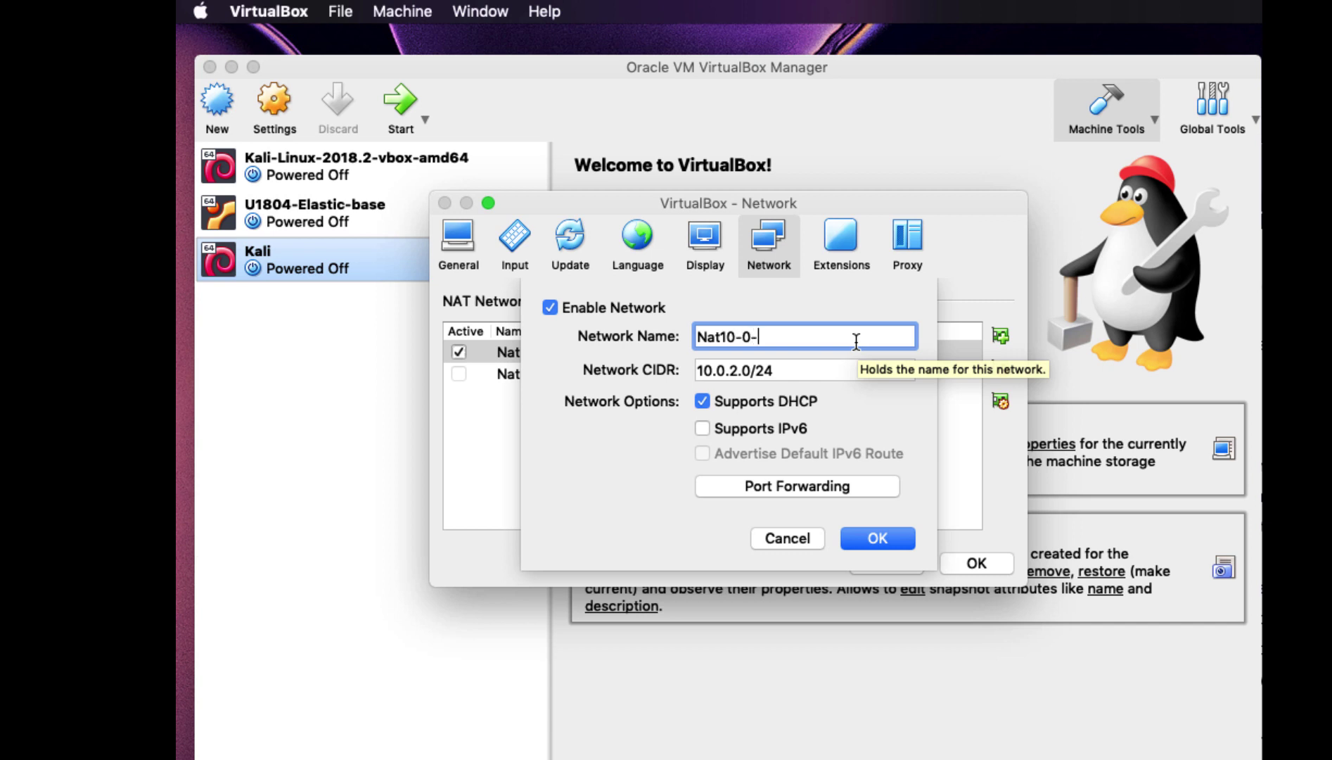
{"action": "type", "text": "0"}
{"action": "key", "text": "BackSpace"}
{"action": "type", "text": "100"}
{"action": "left_click", "coordinate": [736, 370]}
{"action": "key", "text": "BackSpace"}
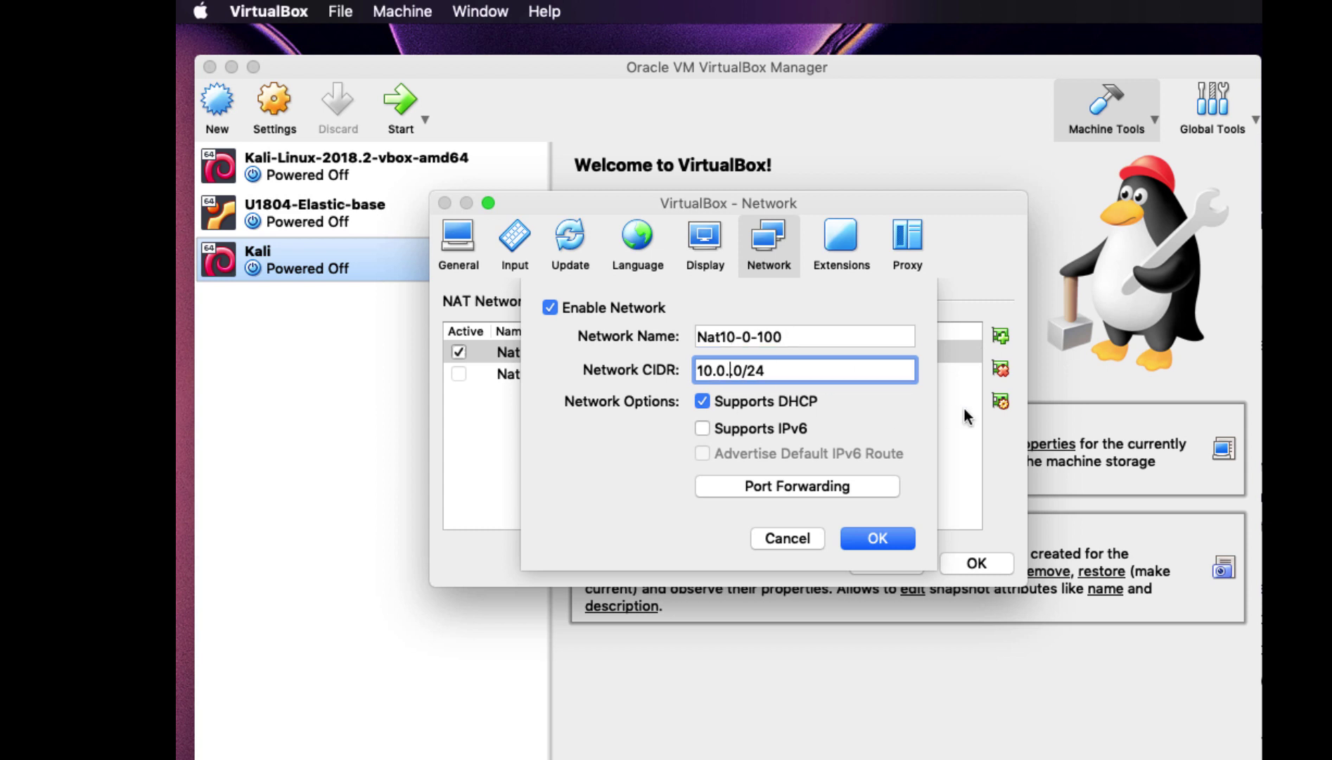
{"action": "type", "text": "10"}
{"action": "type", "text": "0.10"}
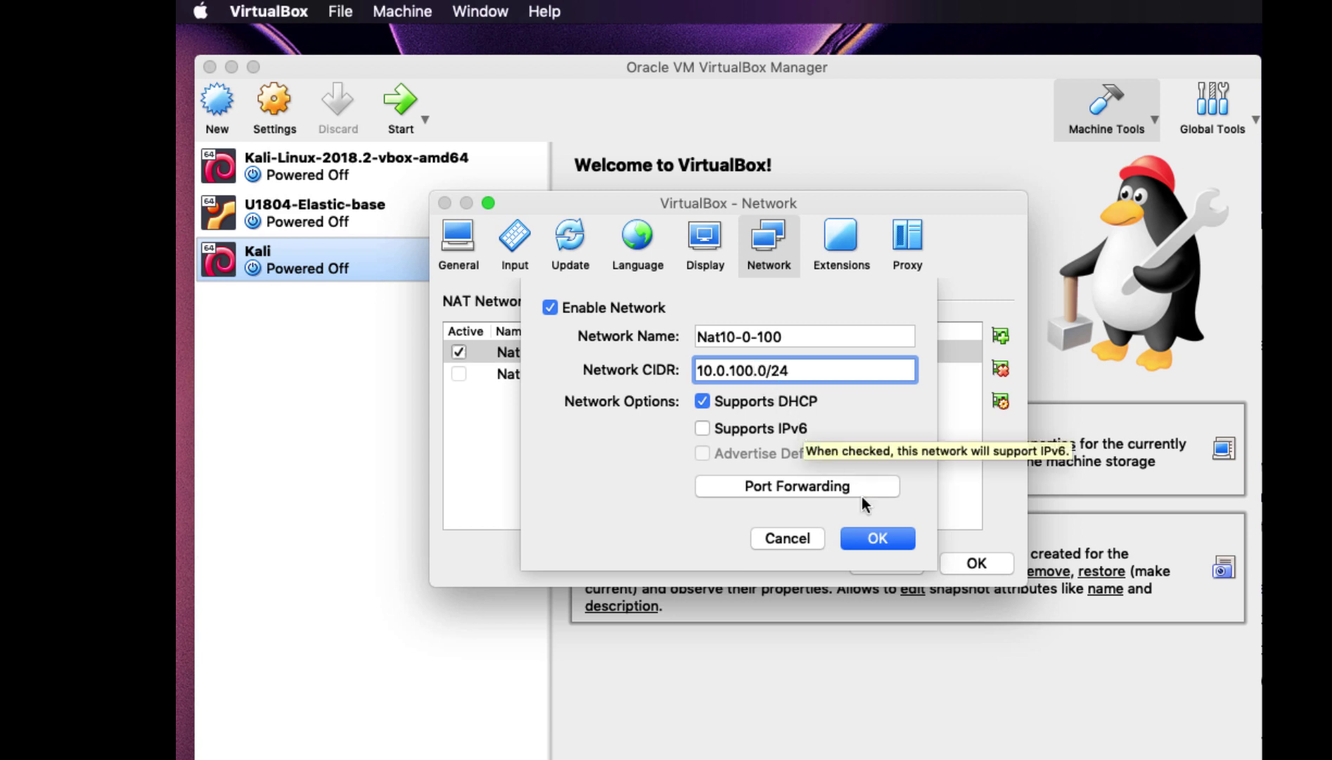
{"action": "left_click", "coordinate": [877, 539]}
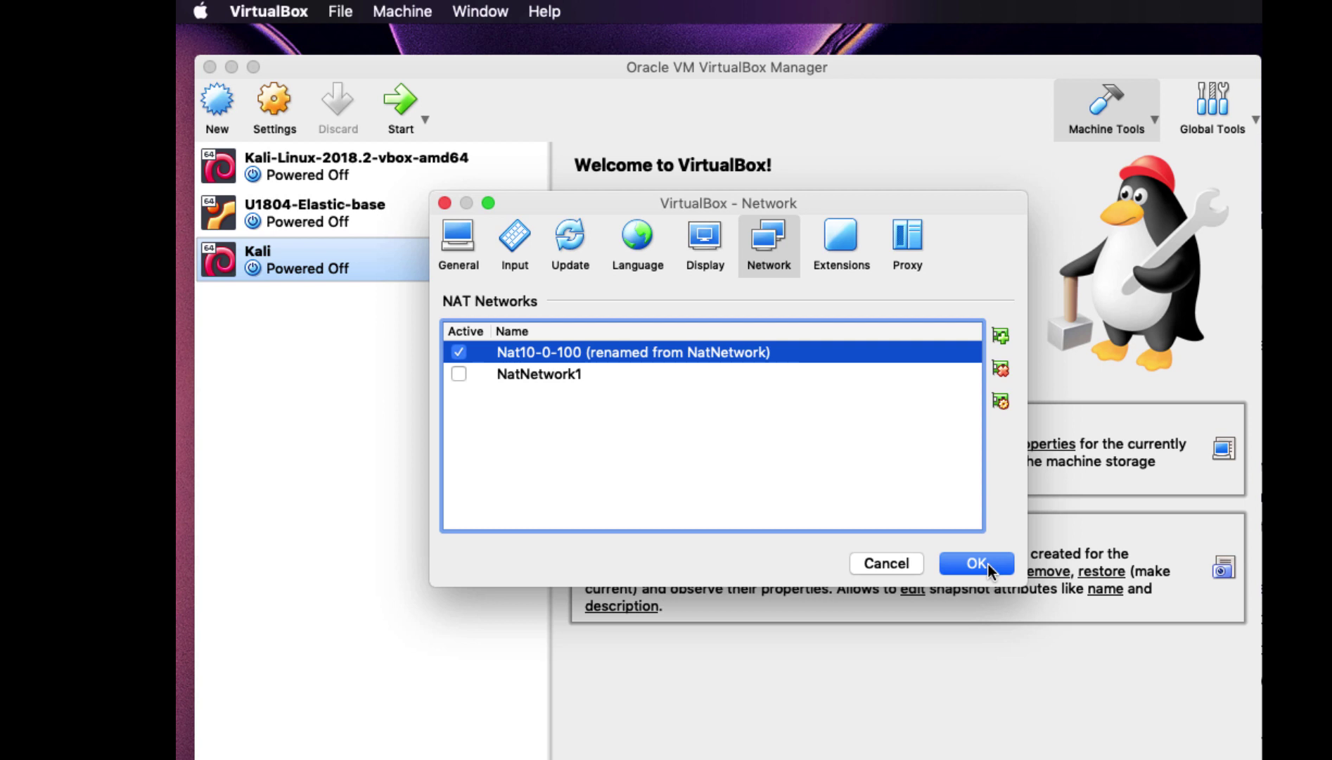
{"action": "left_click", "coordinate": [988, 564]}
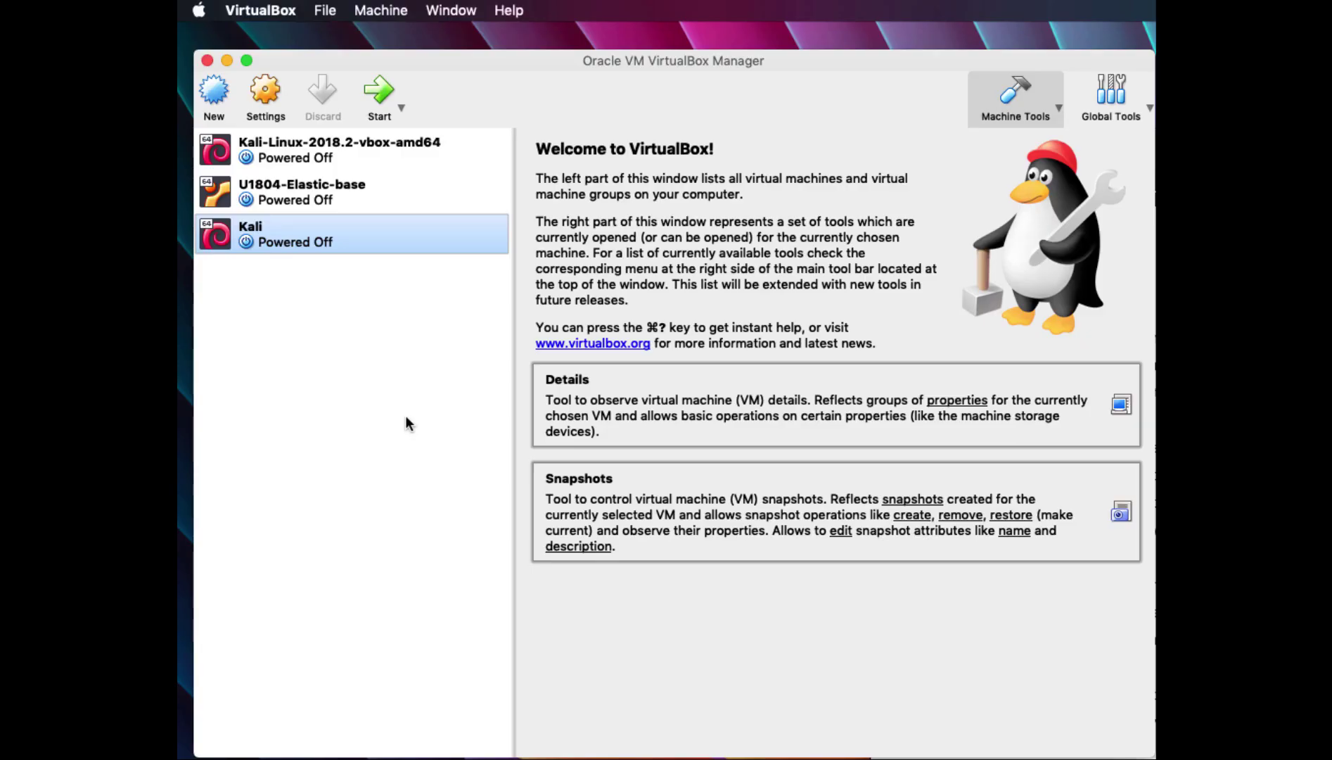
Create a new host-only network in the Host Network Manager
{"action": "left_click", "coordinate": [330, 17]}
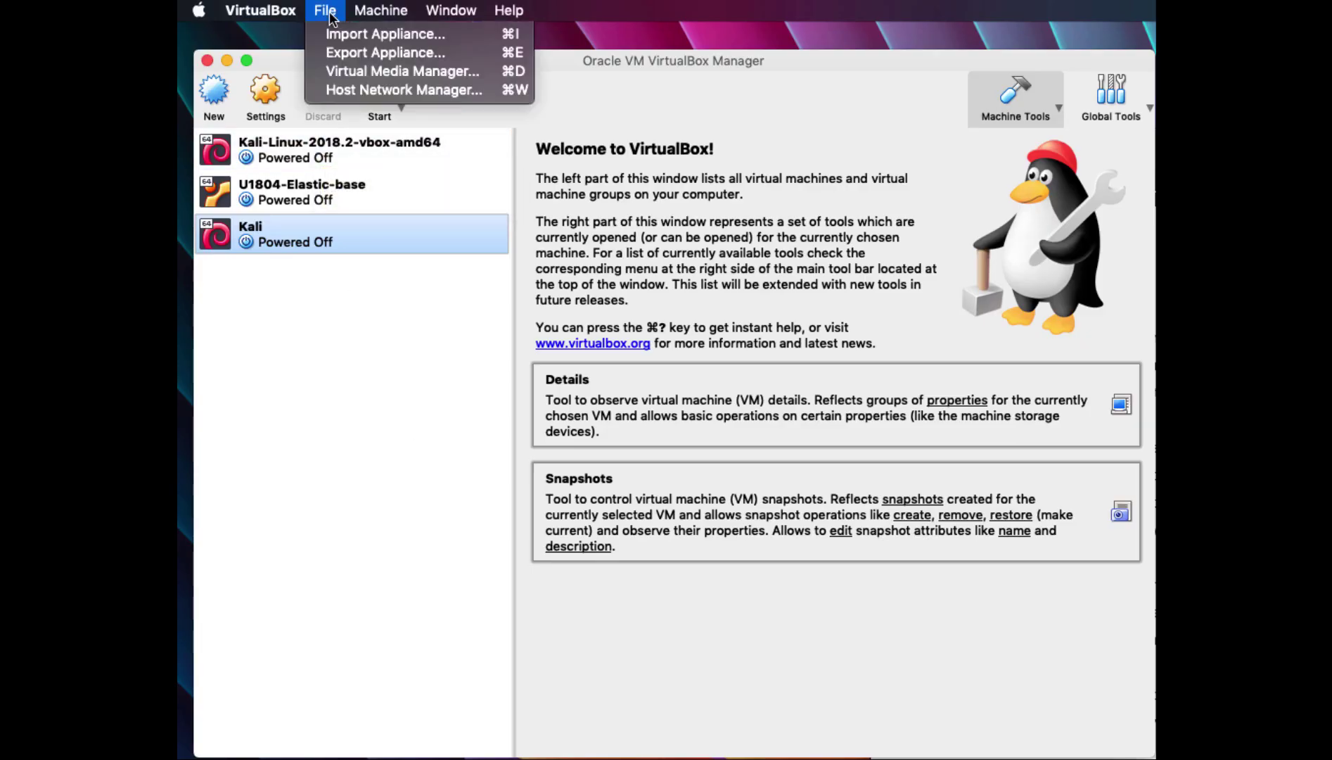
{"action": "left_click", "coordinate": [361, 90]}
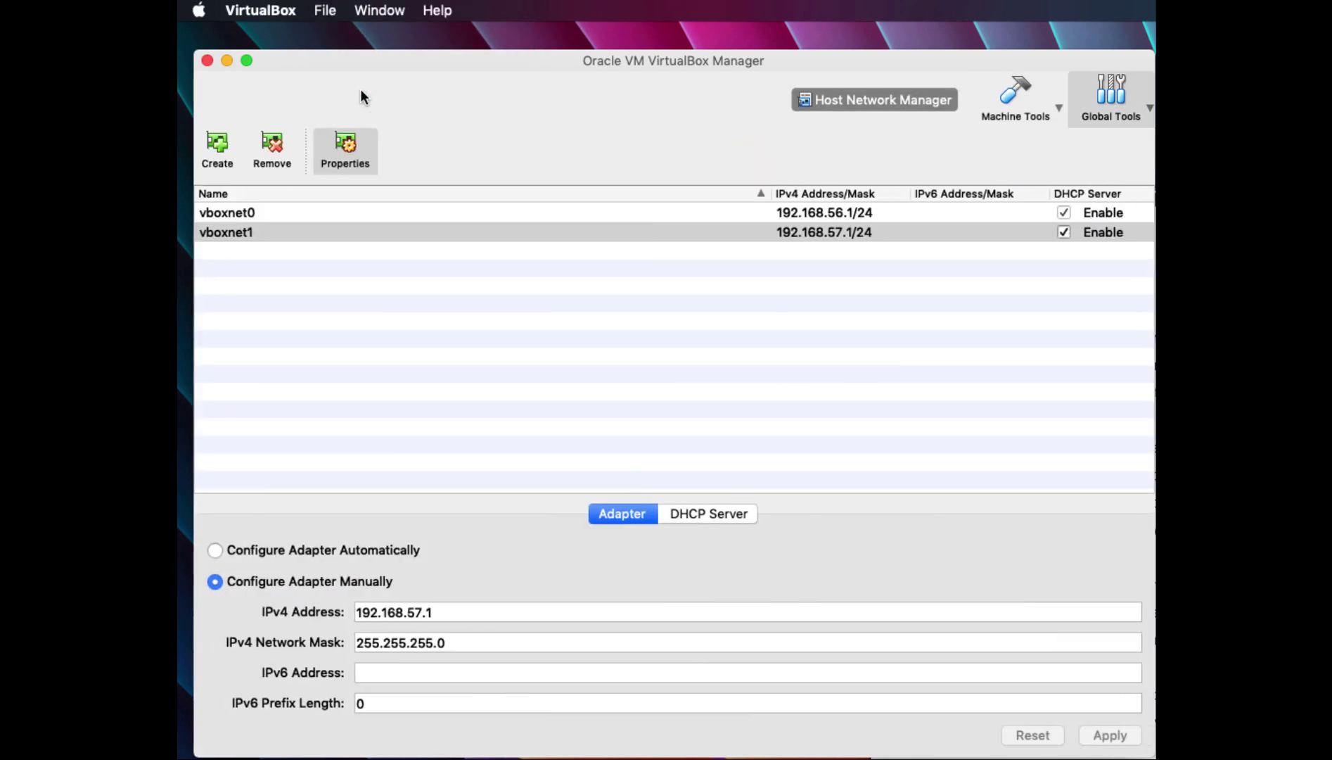
{"action": "left_click", "coordinate": [217, 149]}
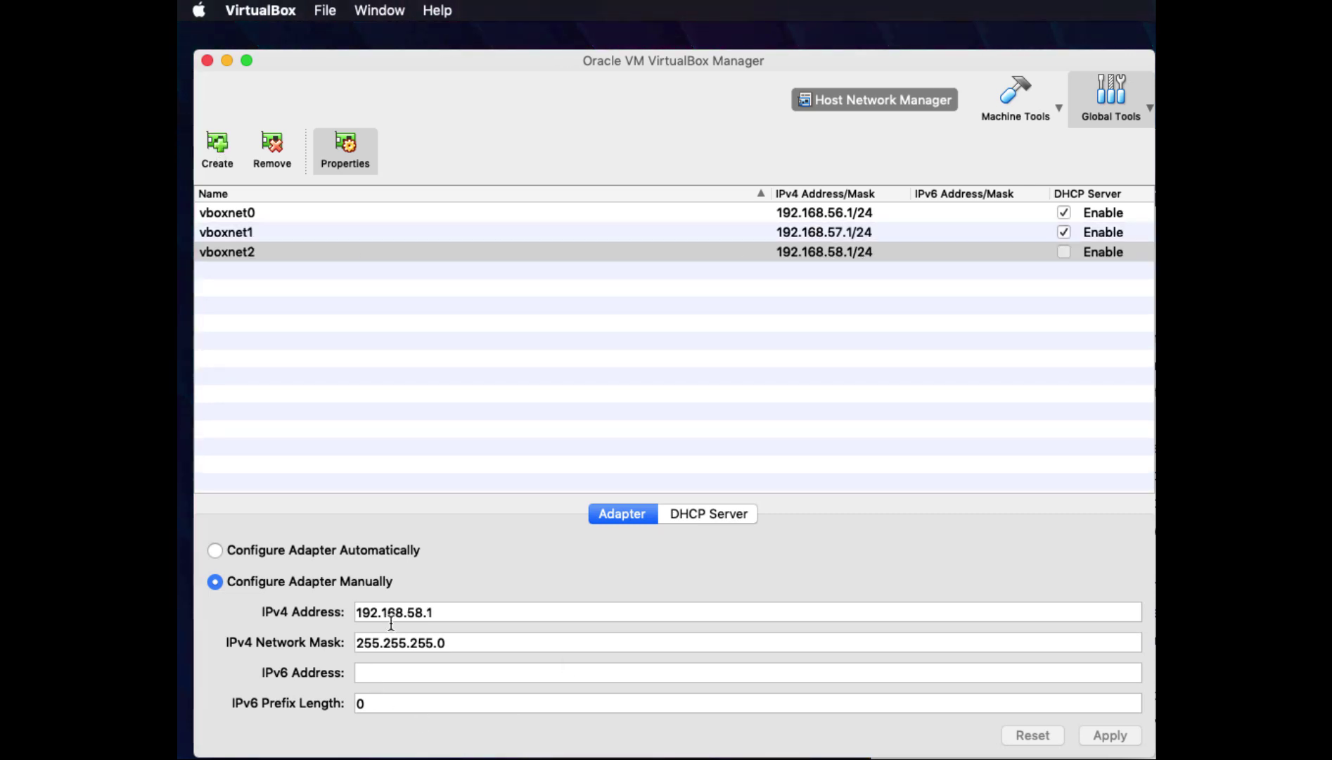
Set vboxnet2's host IPv4 address to 172.16.100.1 and apply it
{"action": "left_click", "coordinate": [421, 613]}
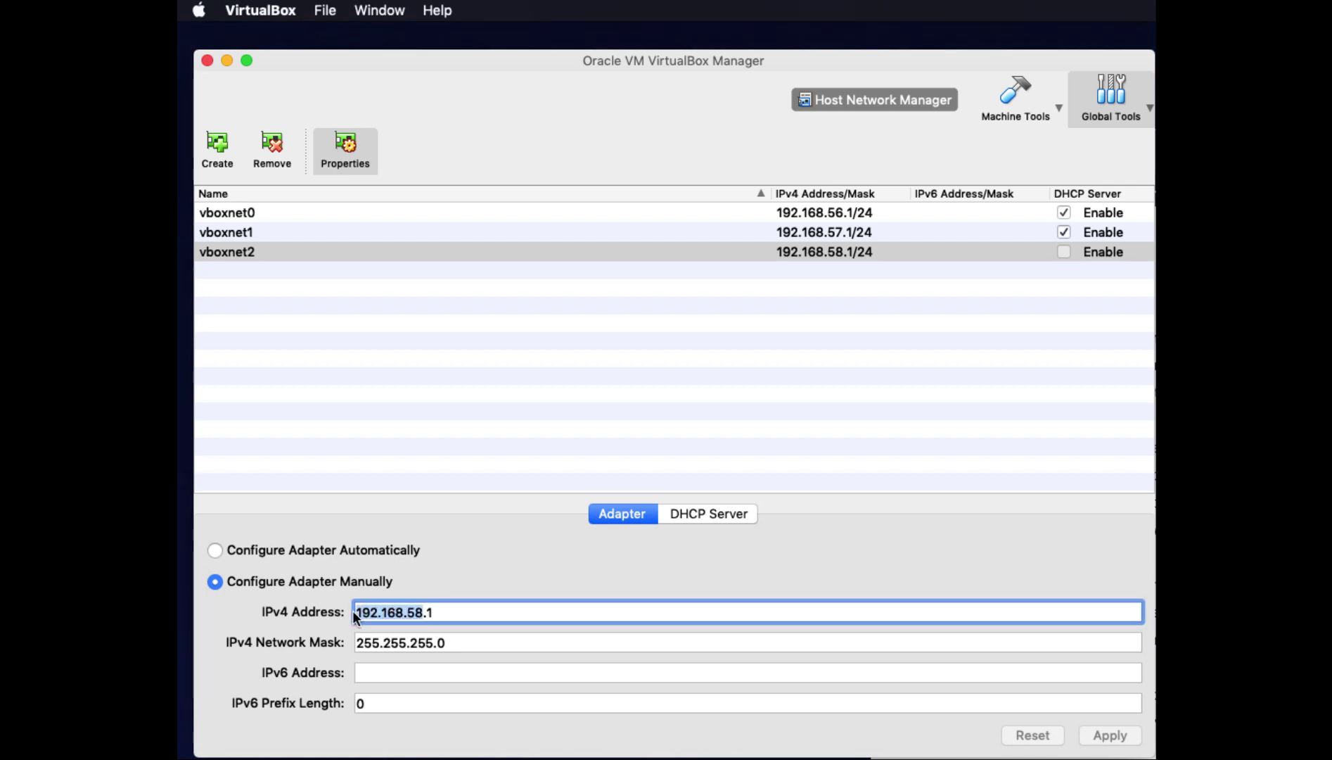
{"action": "type", "text": "172."}
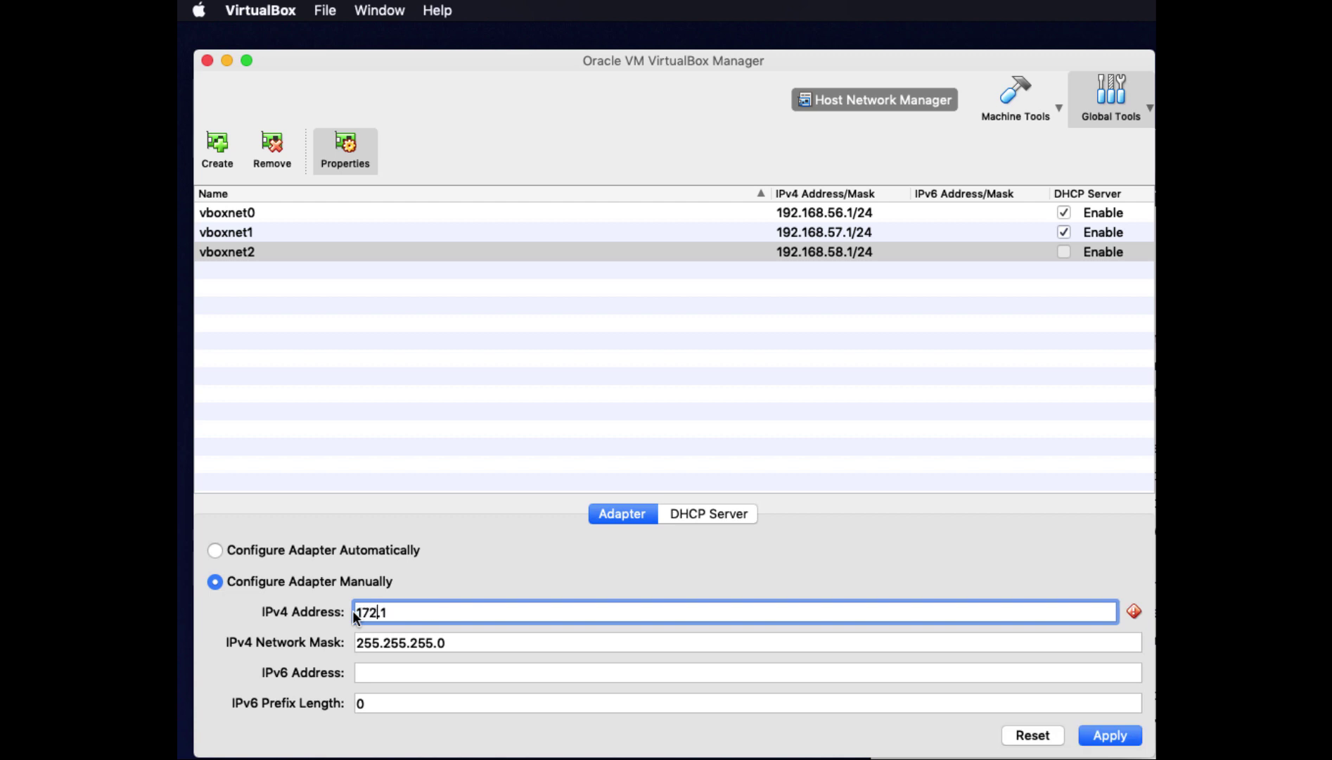
{"action": "type", "text": "16."}
{"action": "type", "text": ".100"}
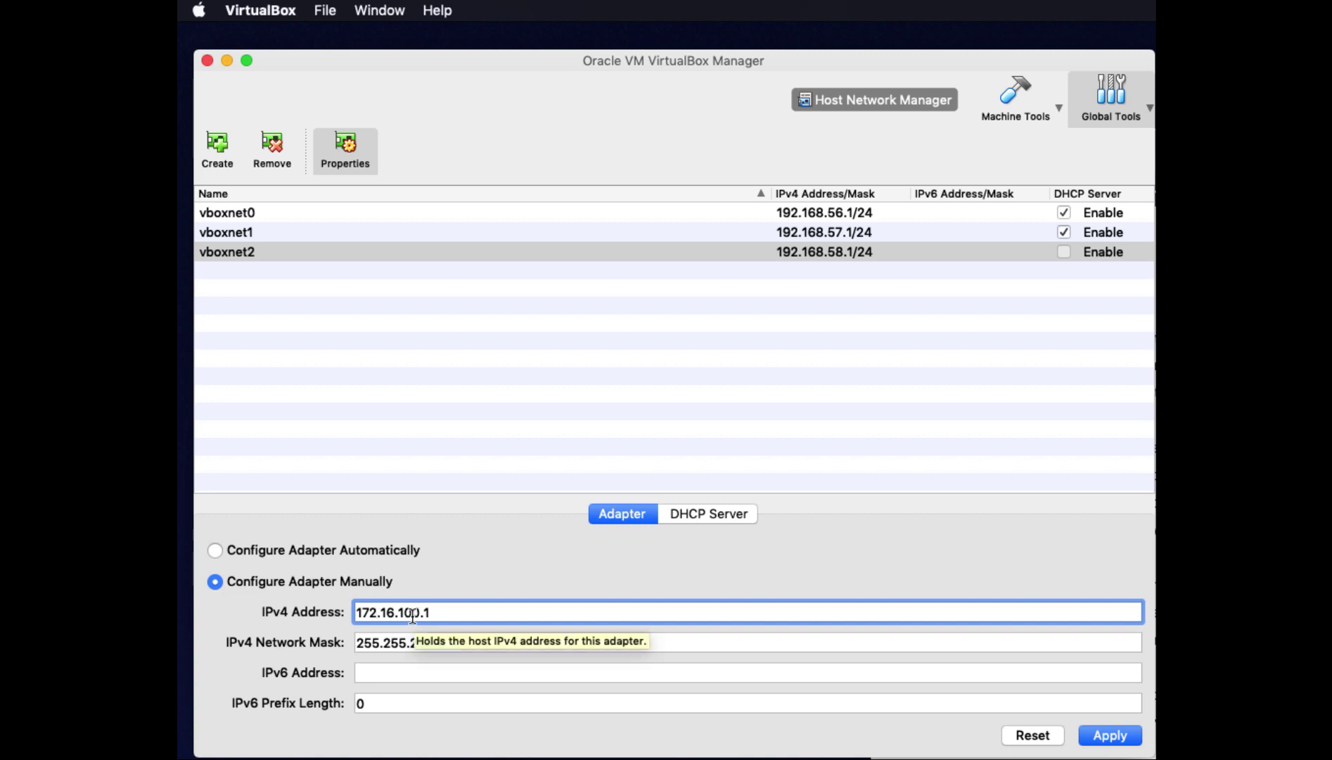
{"action": "left_click", "coordinate": [443, 614]}
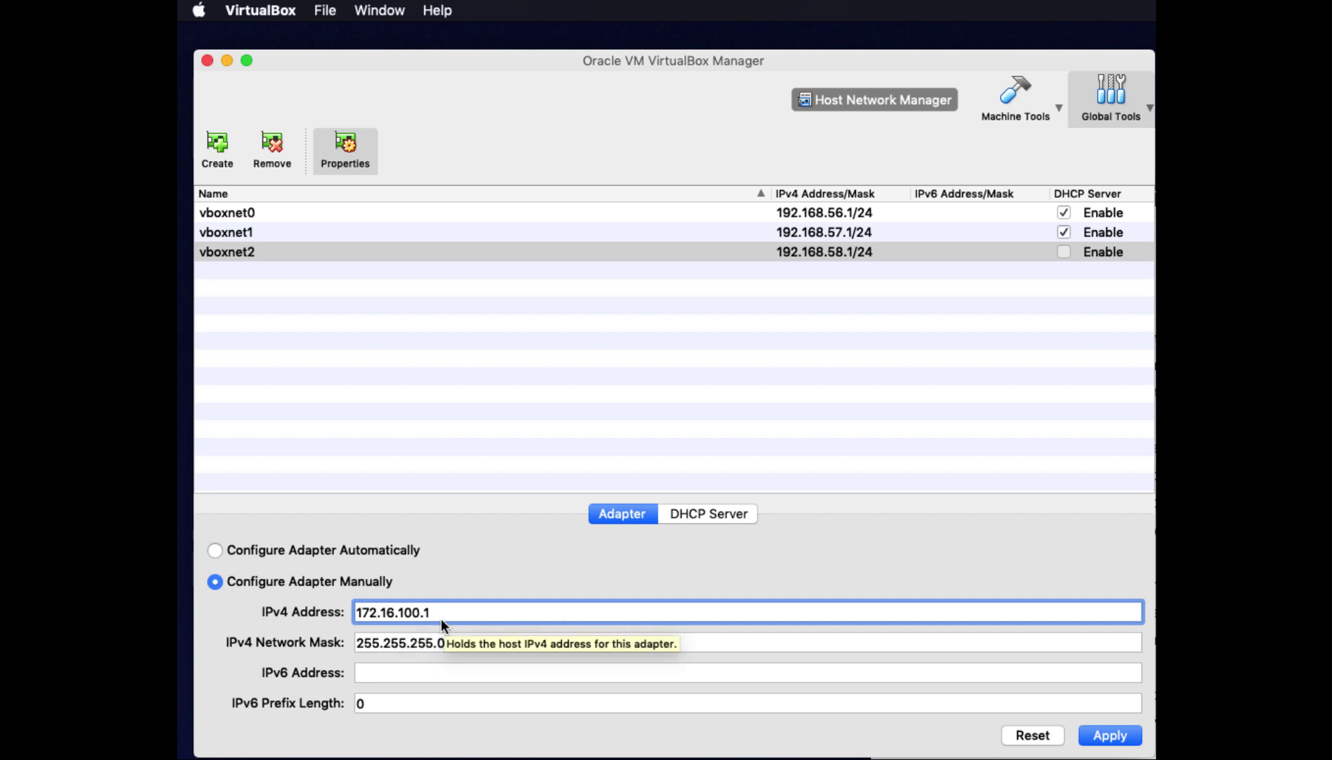
{"action": "left_click", "coordinate": [1112, 735]}
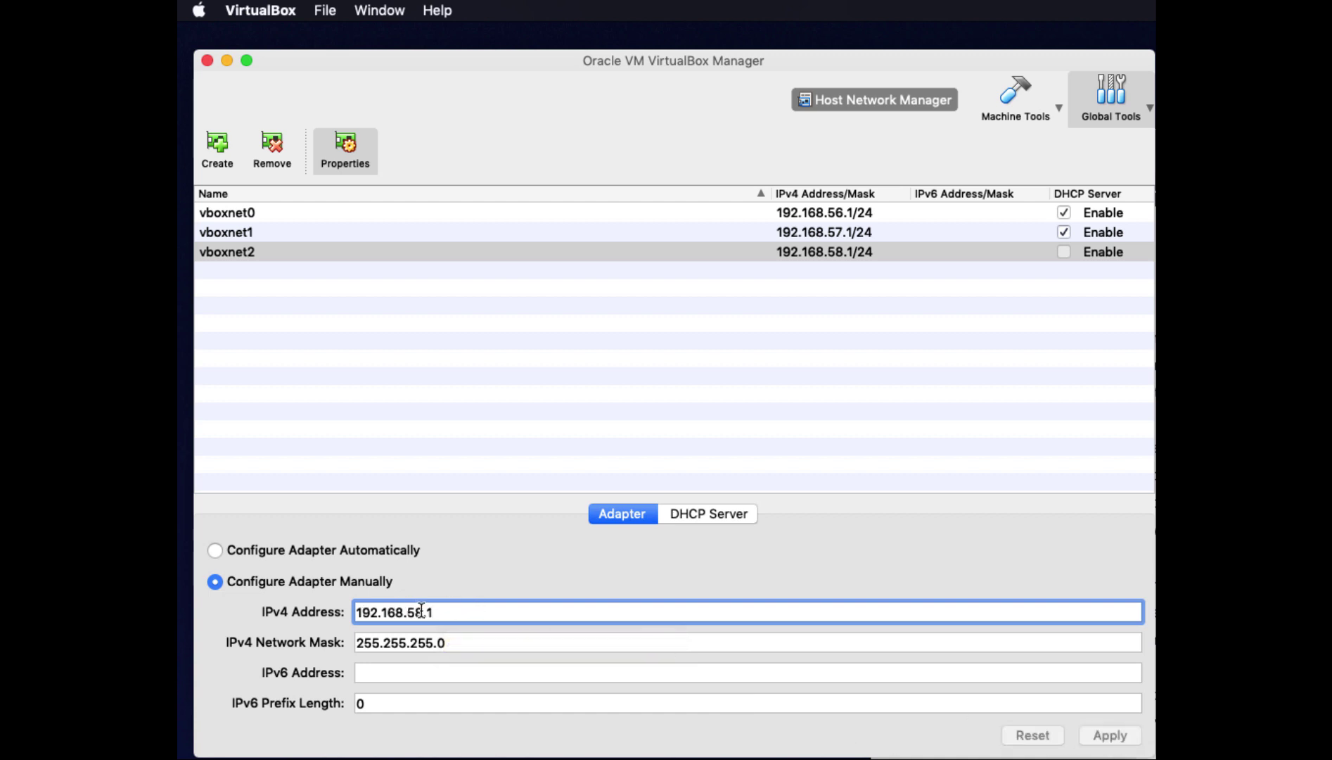
{"action": "left_click_drag", "start_coordinate": [422, 611], "coordinate": [351, 611]}
{"action": "type", "text": "172.16.1"}
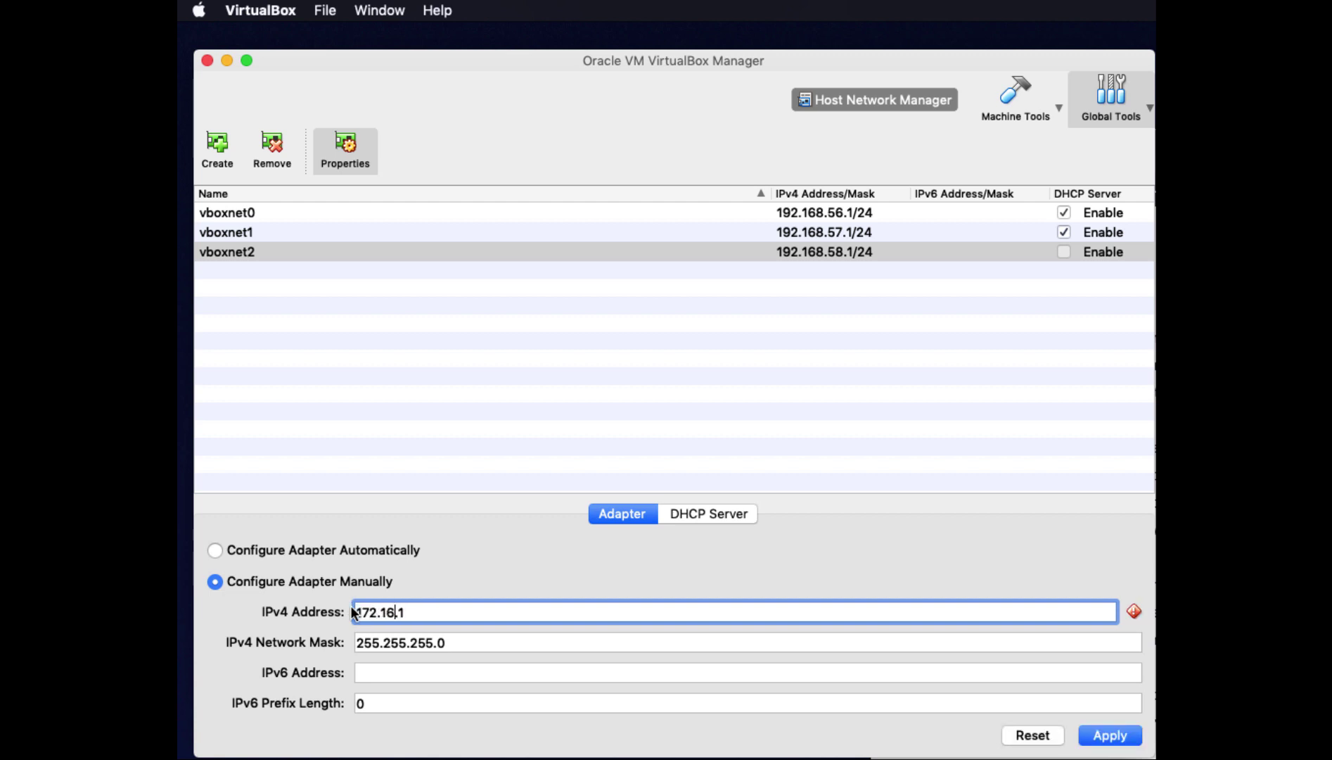
{"action": "type", "text": "00"}
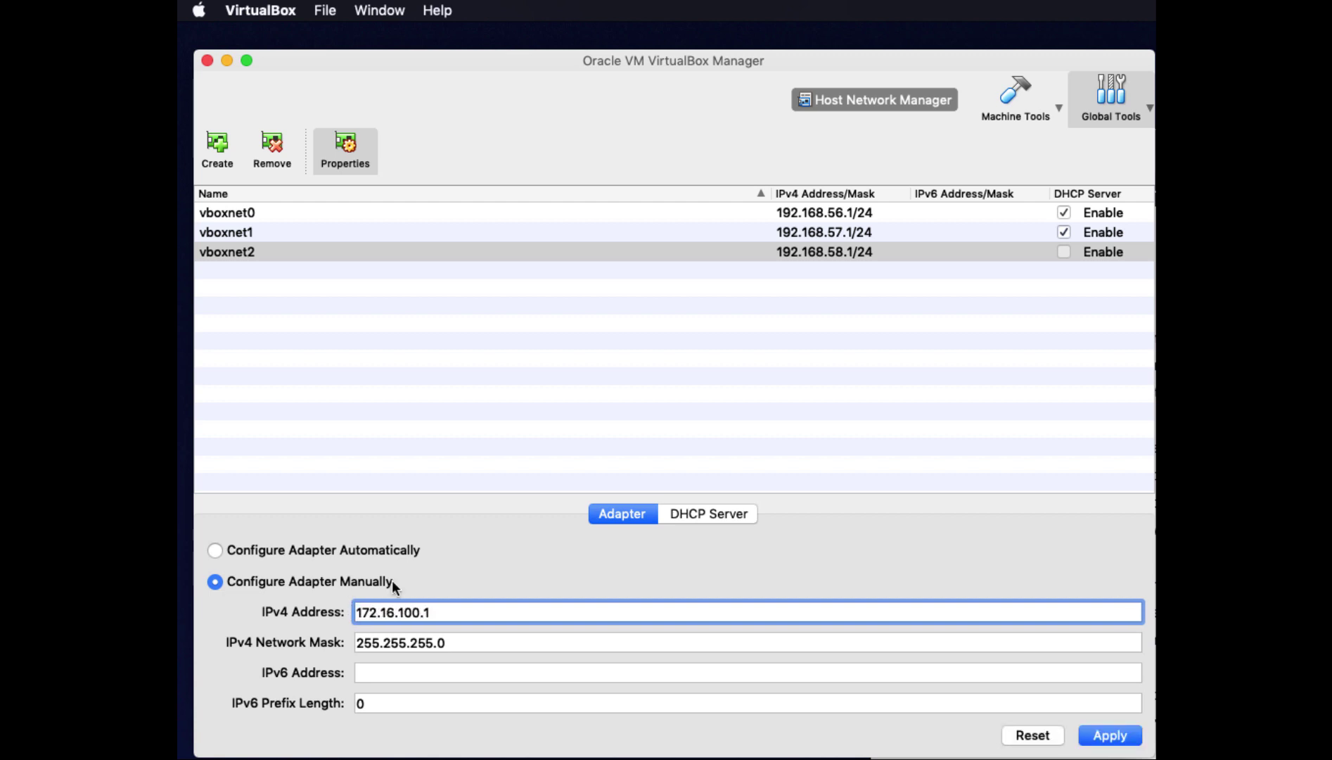
{"action": "left_click", "coordinate": [1118, 735]}
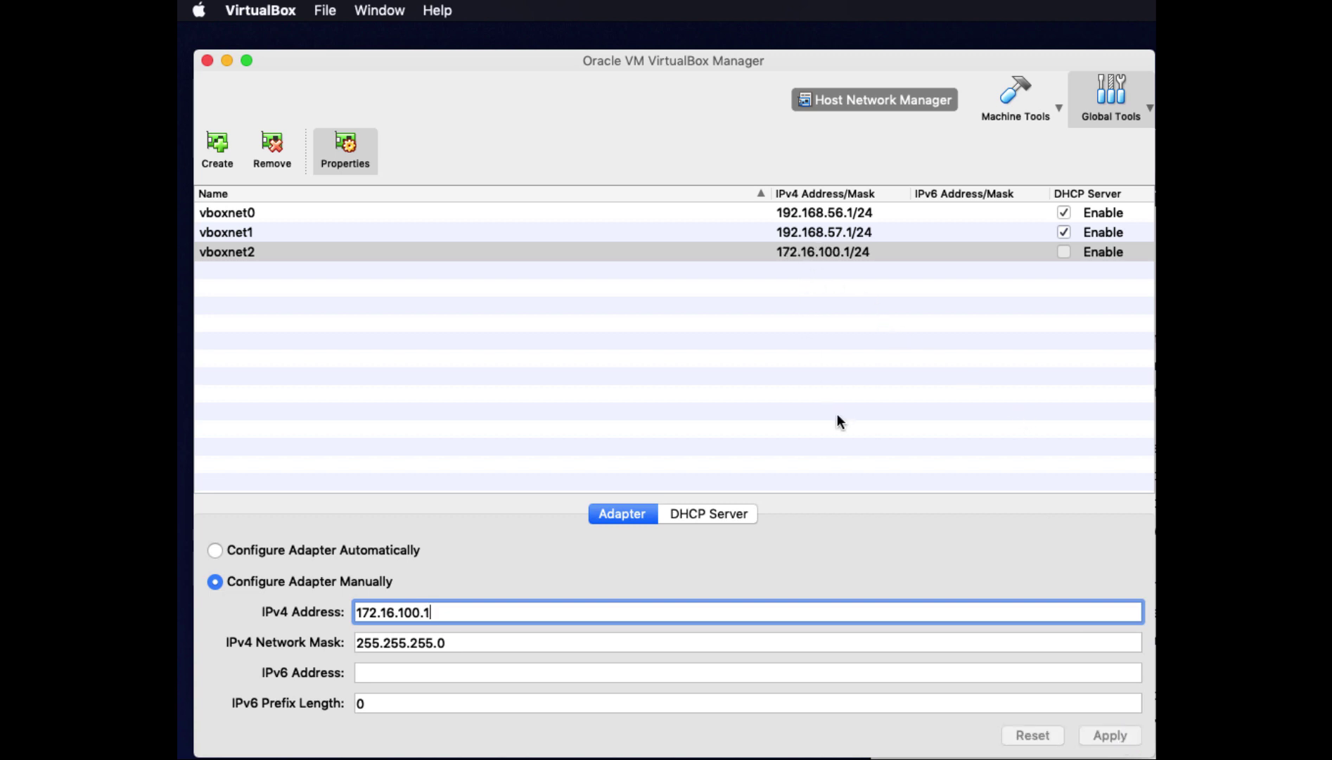
Enable vboxnet2's DHCP server with the default 172.16.100.3–172.16.100.254 range and apply
{"action": "left_click", "coordinate": [718, 514]}
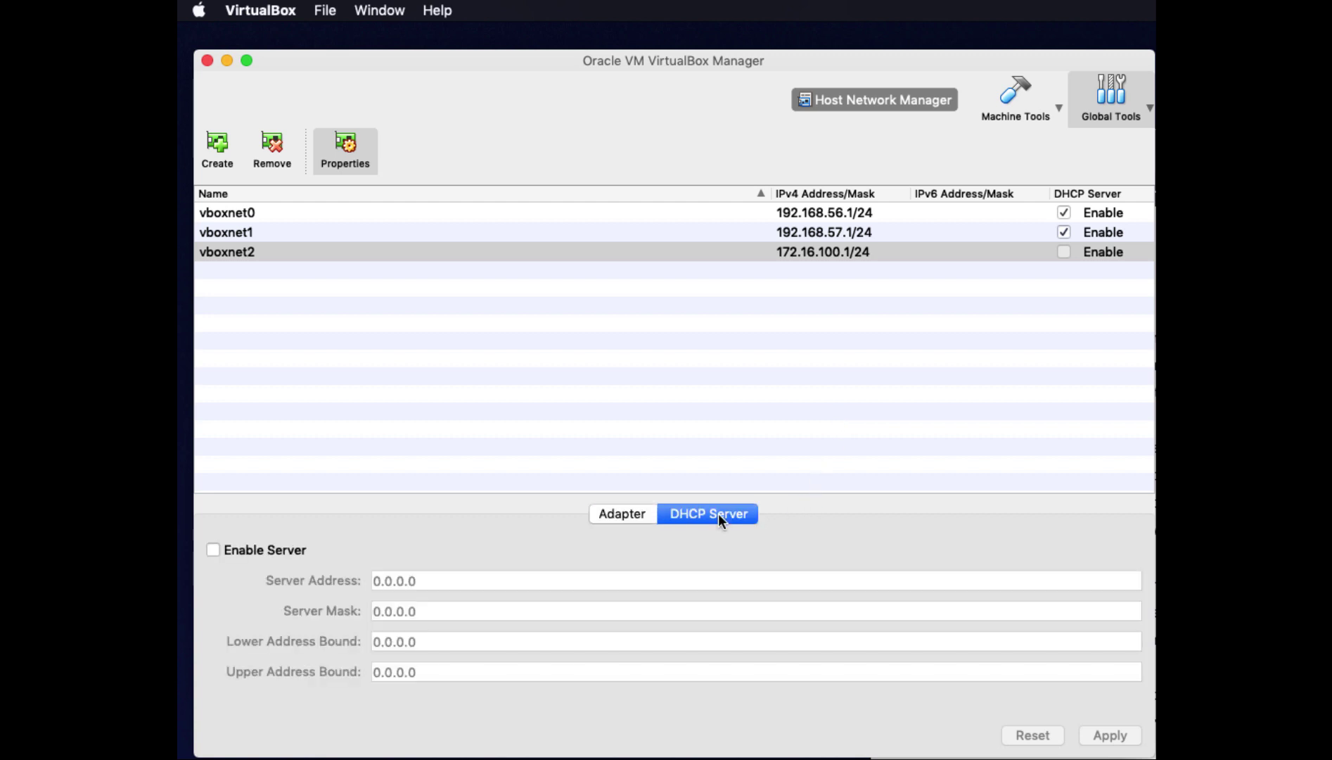
{"action": "left_click", "coordinate": [207, 549]}
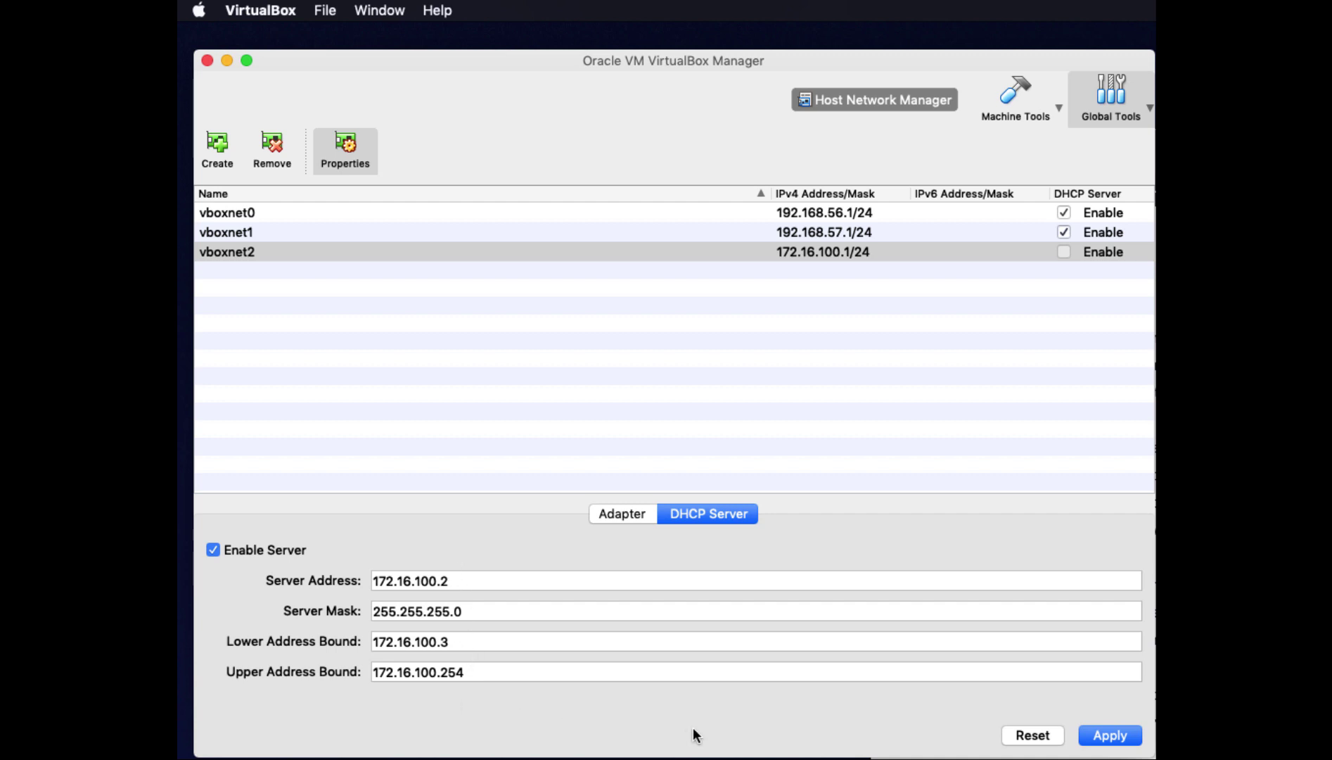
{"action": "left_click", "coordinate": [620, 514]}
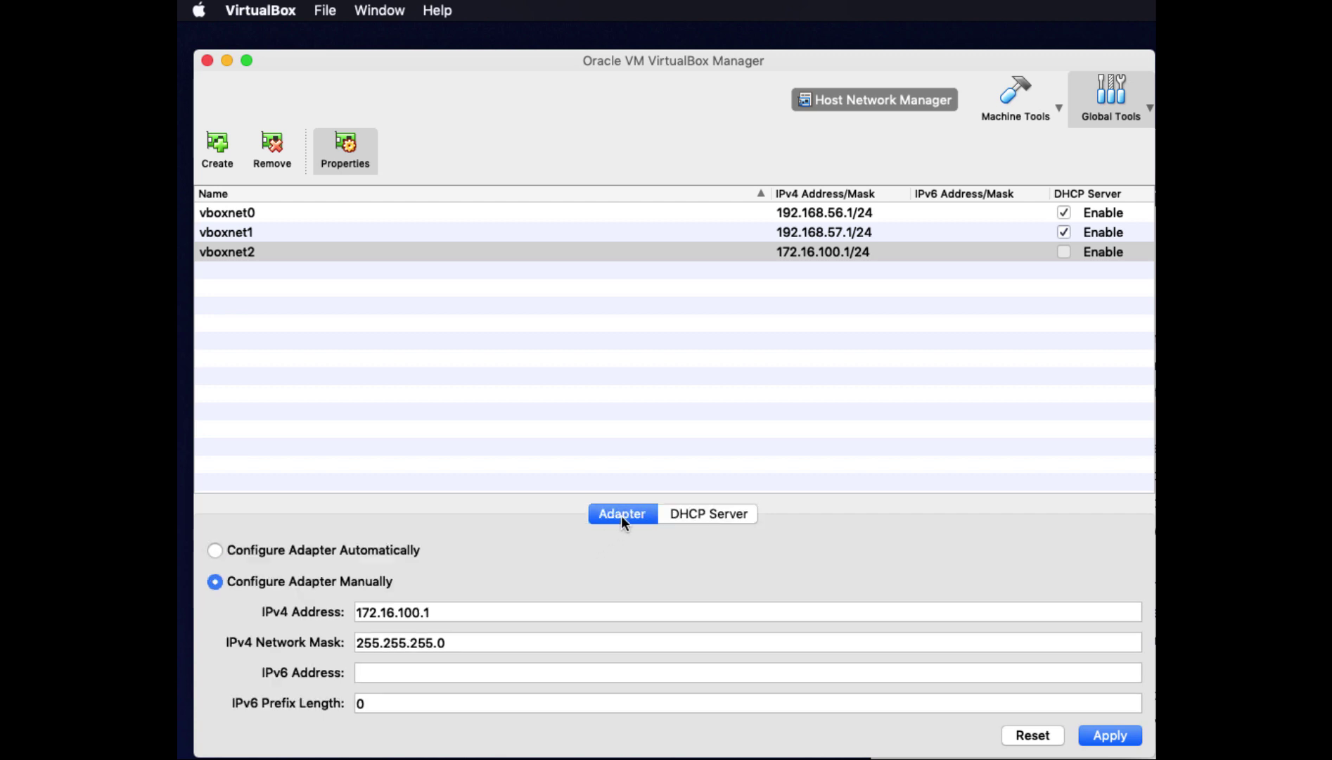
{"action": "left_click", "coordinate": [723, 517]}
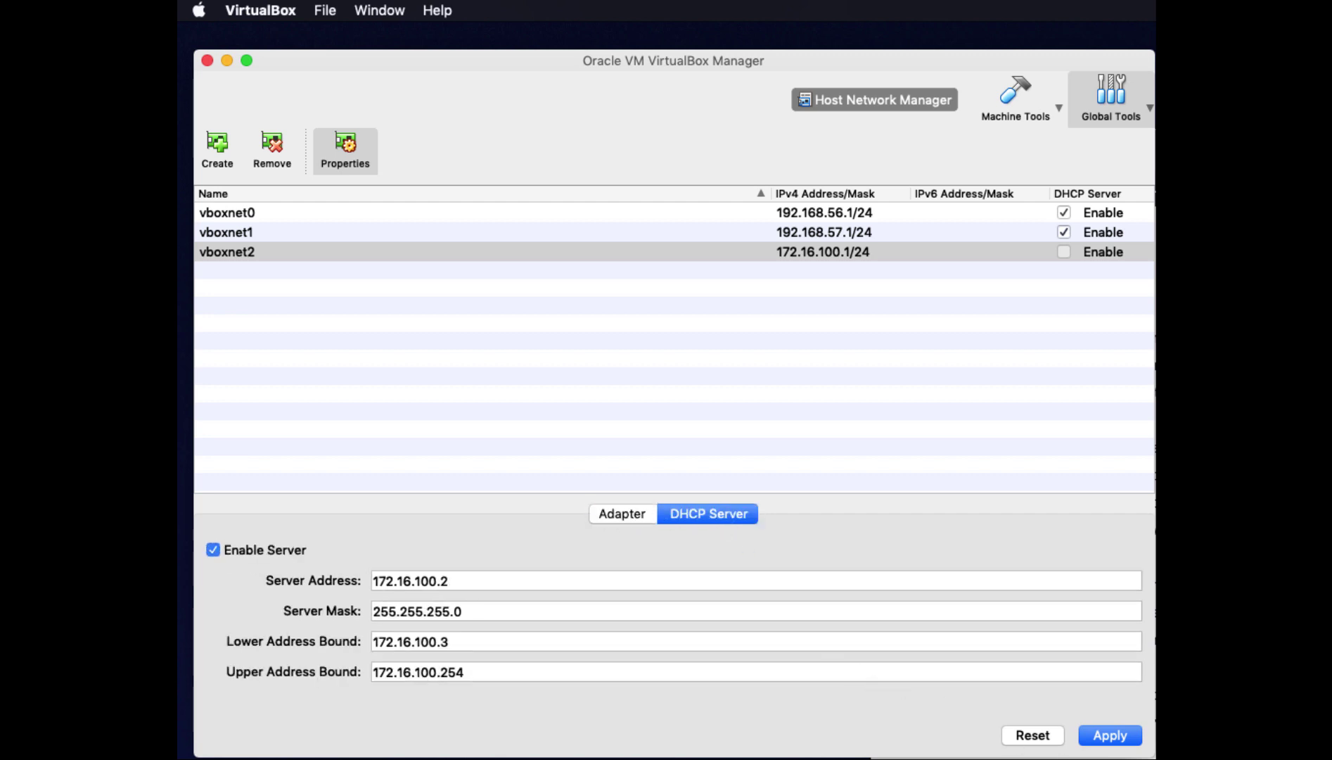
{"action": "left_click", "coordinate": [1101, 736]}
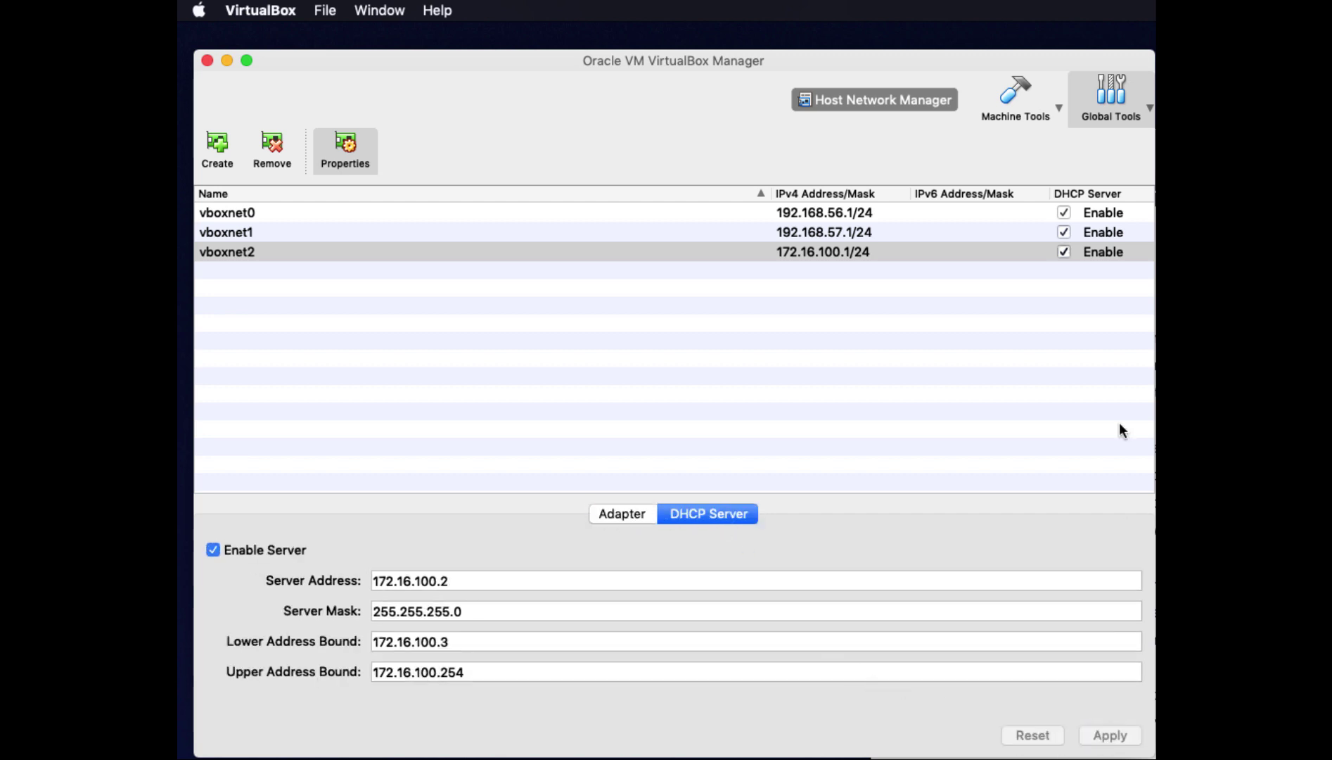
{"action": "left_click", "coordinate": [631, 519]}
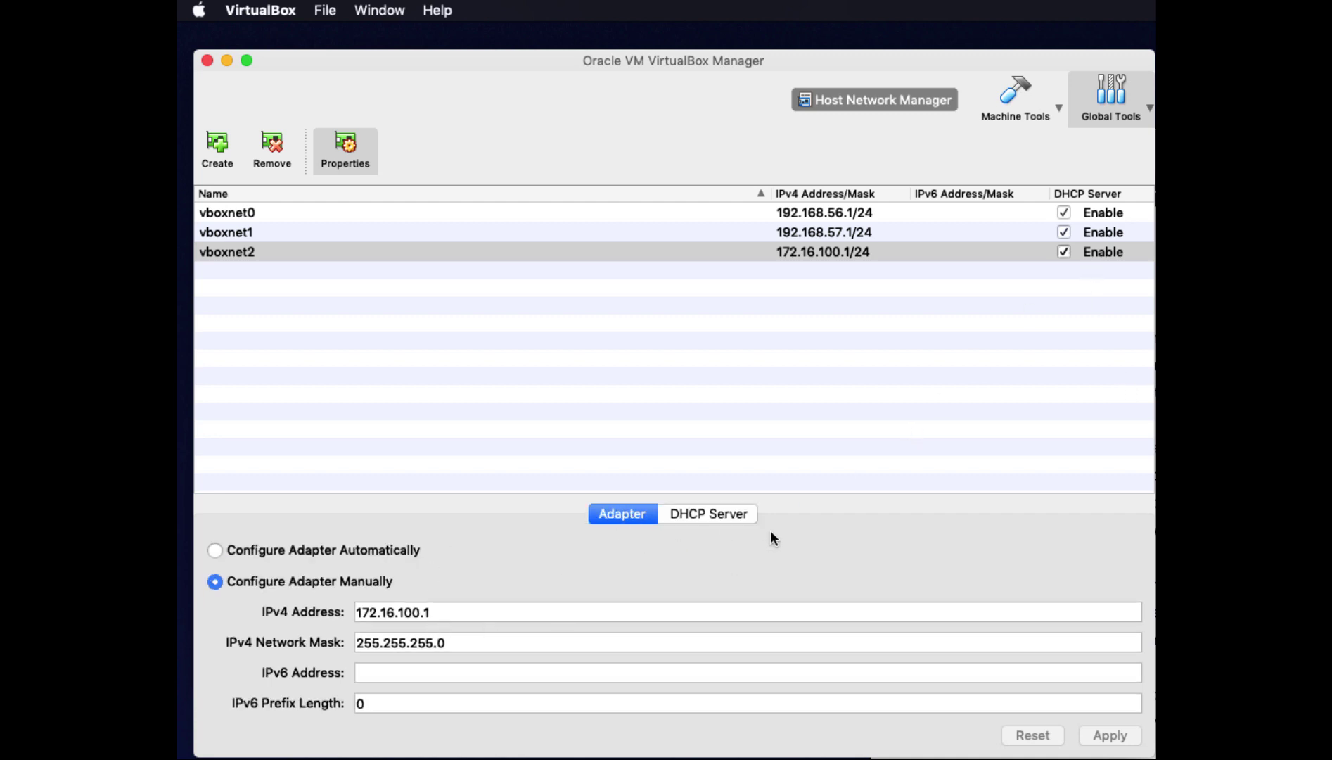
{"action": "left_click", "coordinate": [735, 515]}
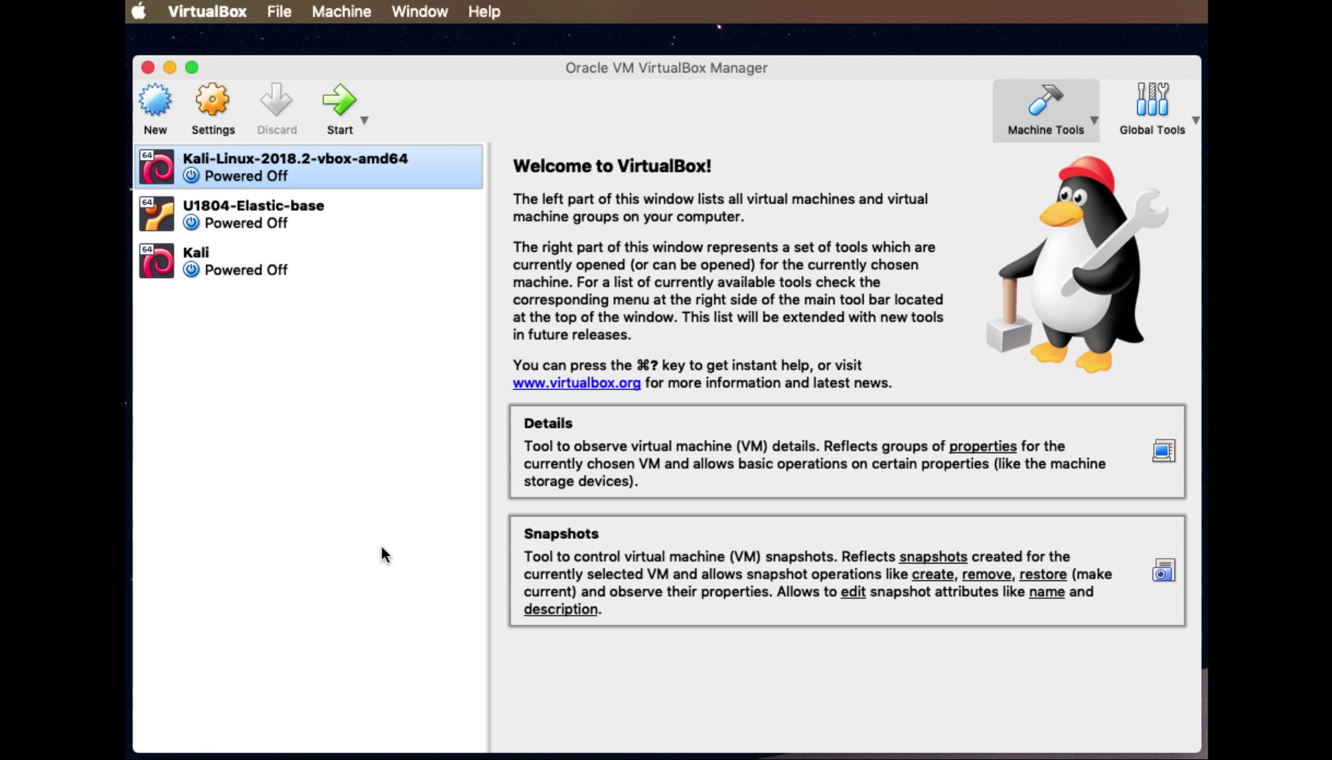
Start a new machine named OPNSense-1 of type BSD, version OpenBSD (64-bit)
{"action": "left_click", "coordinate": [154, 99]}
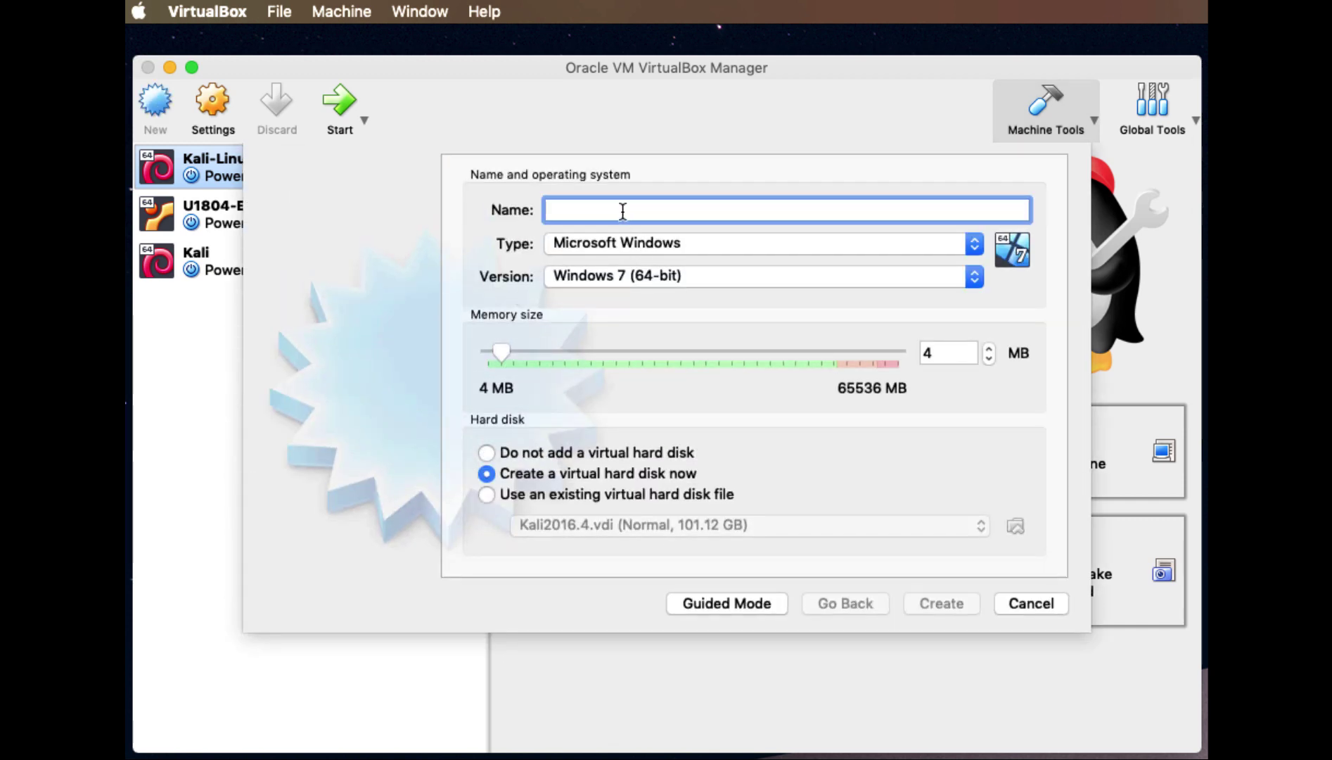
{"action": "type", "text": "OPNSe"}
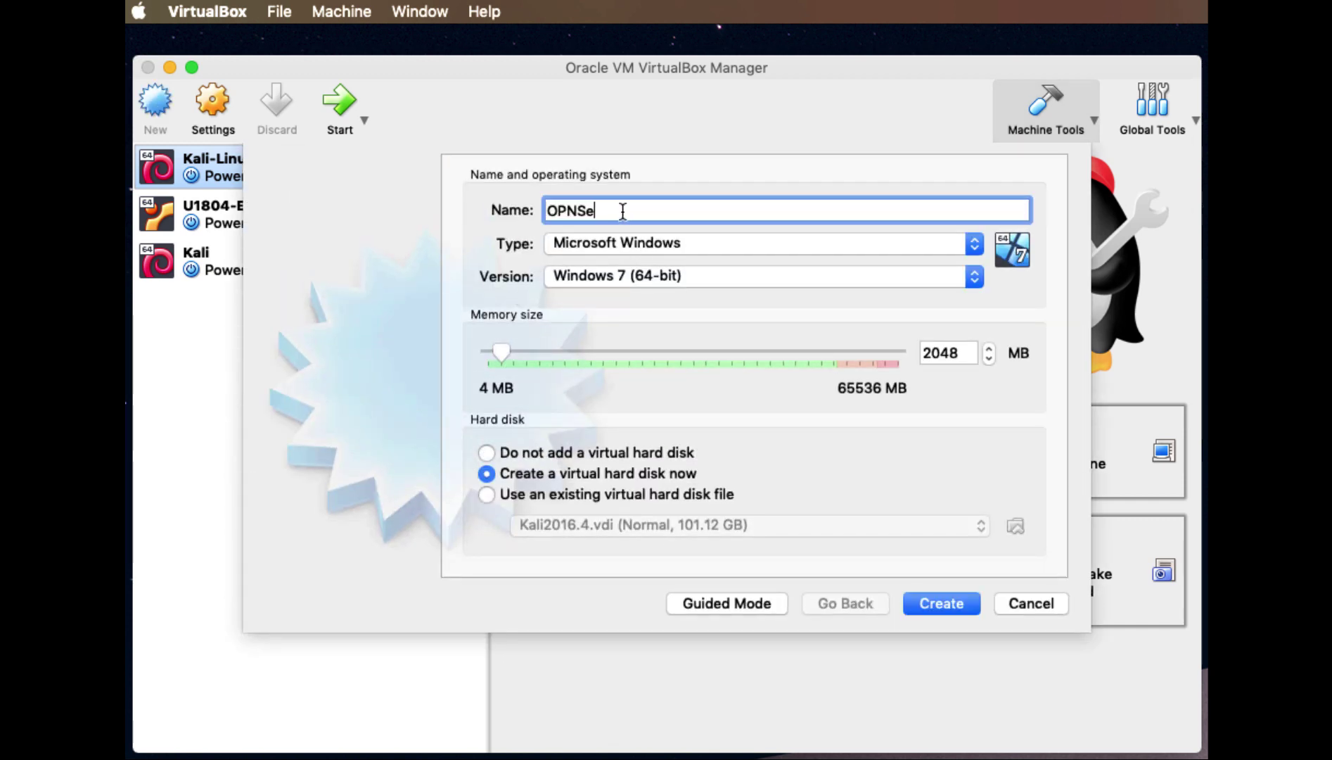
{"action": "type", "text": "nse-1"}
{"action": "left_click", "coordinate": [976, 243]}
{"action": "left_click", "coordinate": [728, 299]}
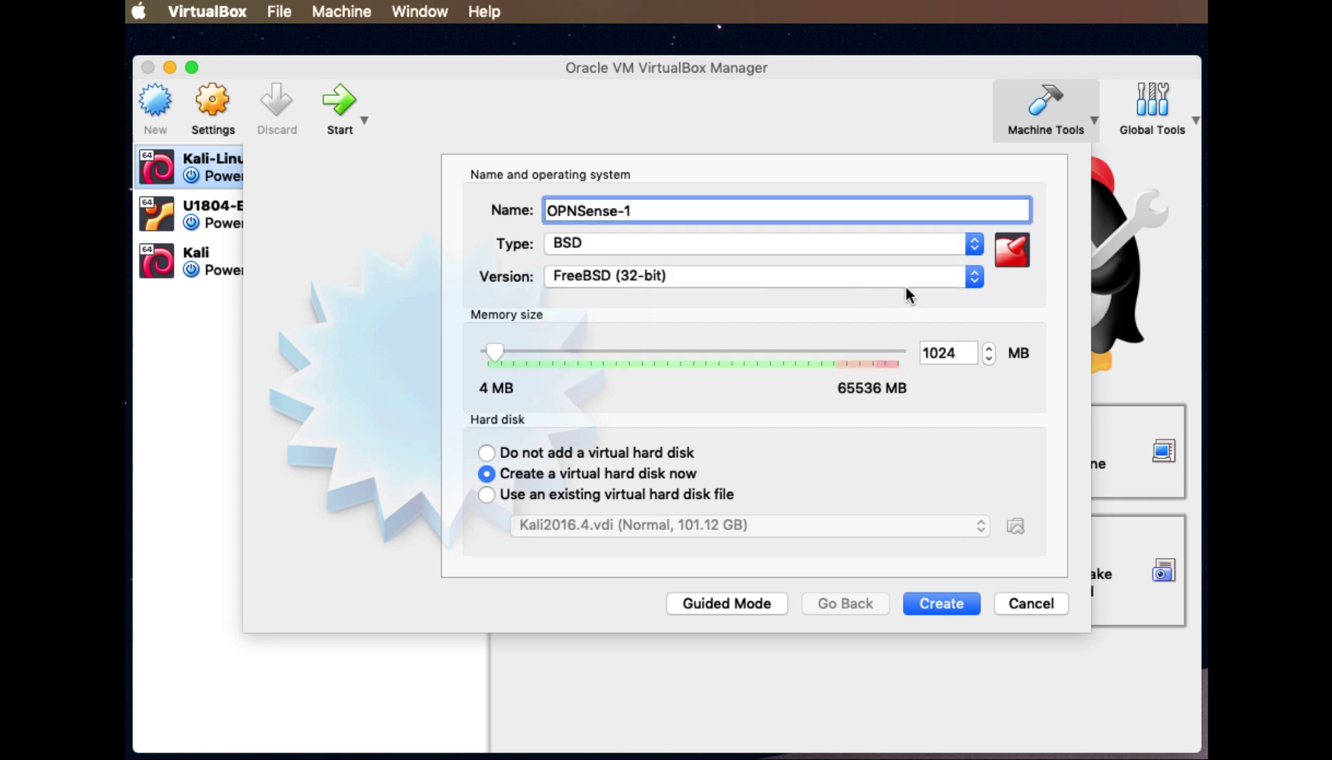
{"action": "left_click", "coordinate": [971, 277]}
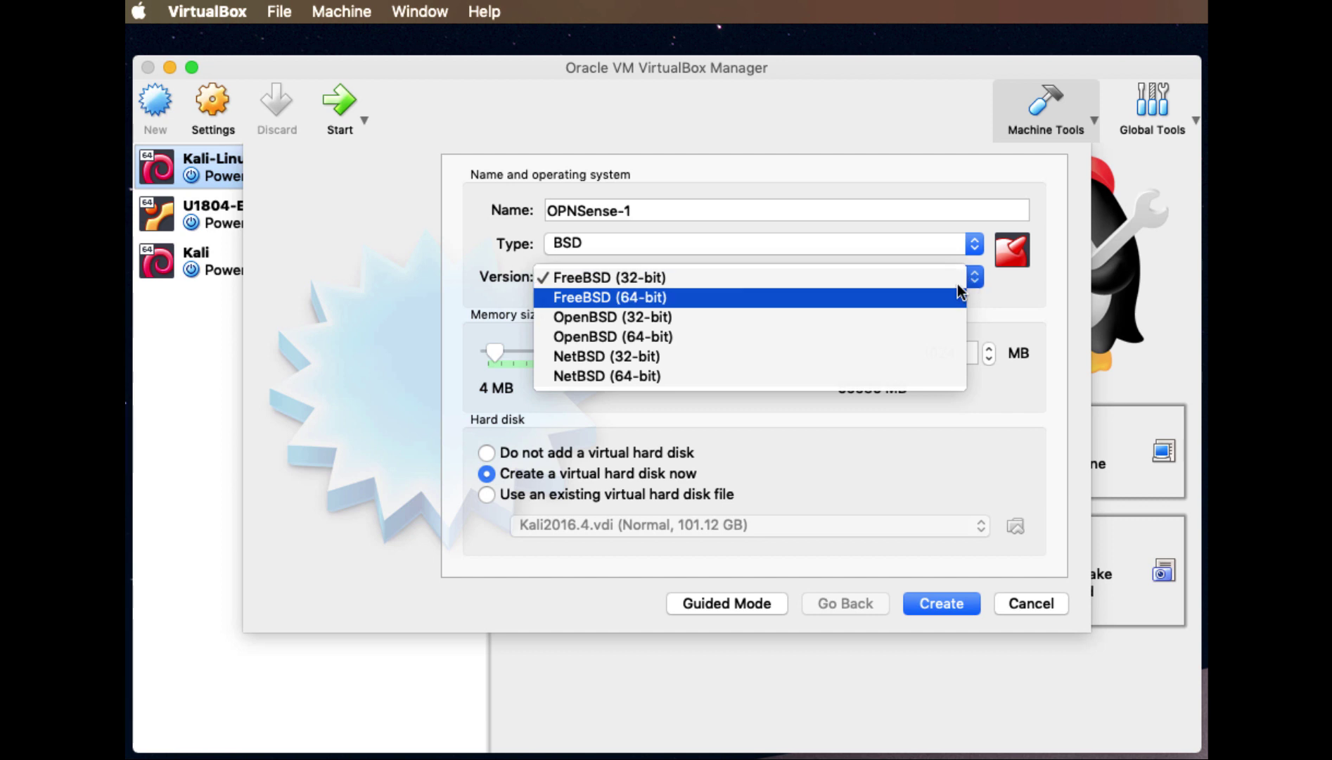
{"action": "left_click", "coordinate": [687, 337]}
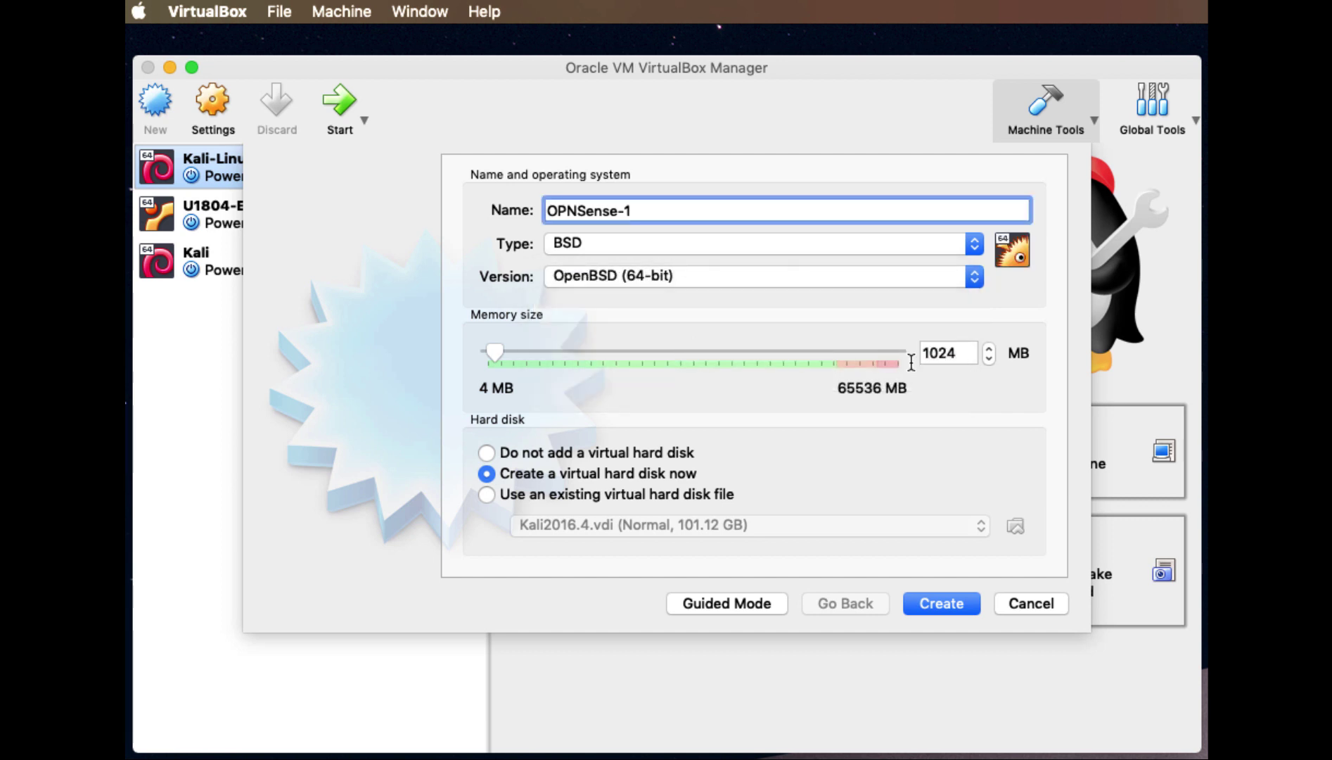
Give OPNSense-1 2048 MB of memory and continue to the hard disk
{"action": "double_click", "coordinate": [958, 352]}
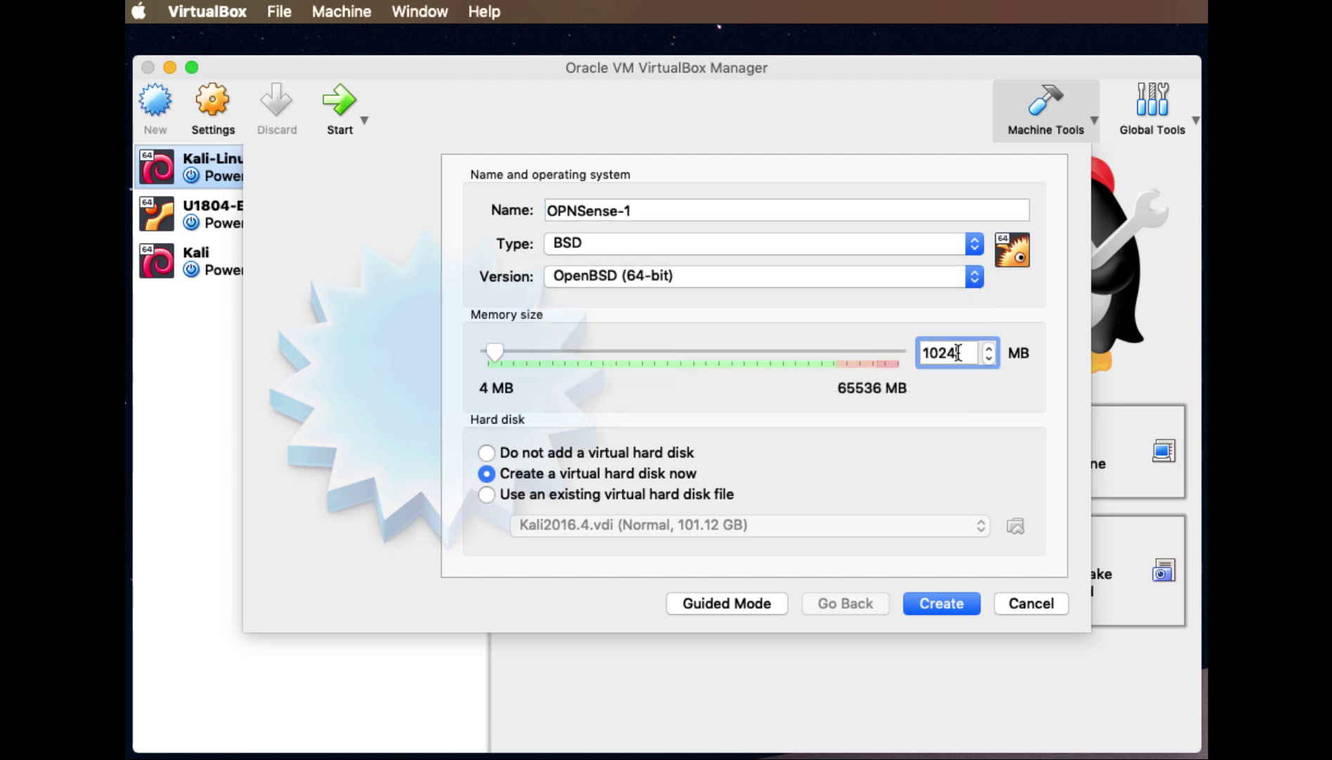
{"action": "type", "text": "20"}
{"action": "type", "text": "48"}
{"action": "key", "text": "BackSpace"}
{"action": "type", "text": "8"}
{"action": "left_click", "coordinate": [933, 601]}
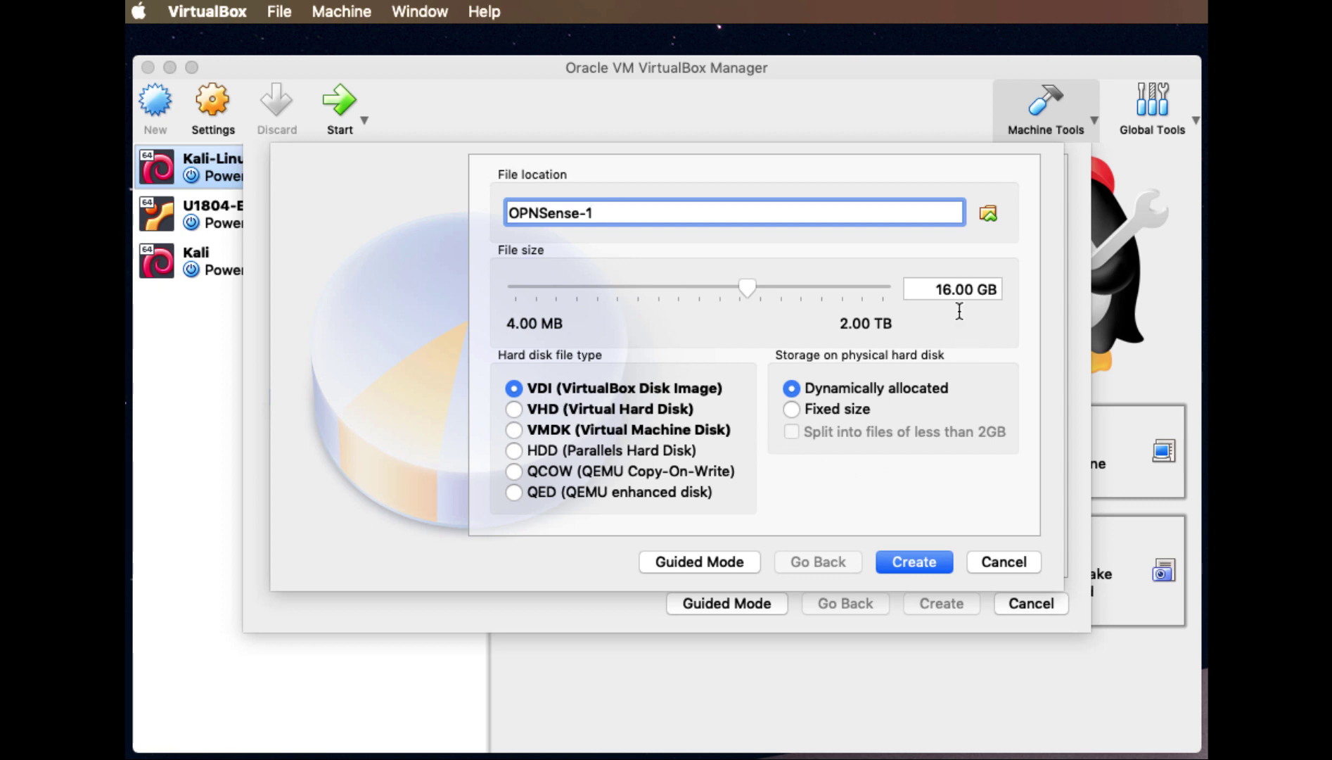
Change the VDI disk size from 16 GB to 20 GB and create the machine
{"action": "left_click", "coordinate": [950, 289]}
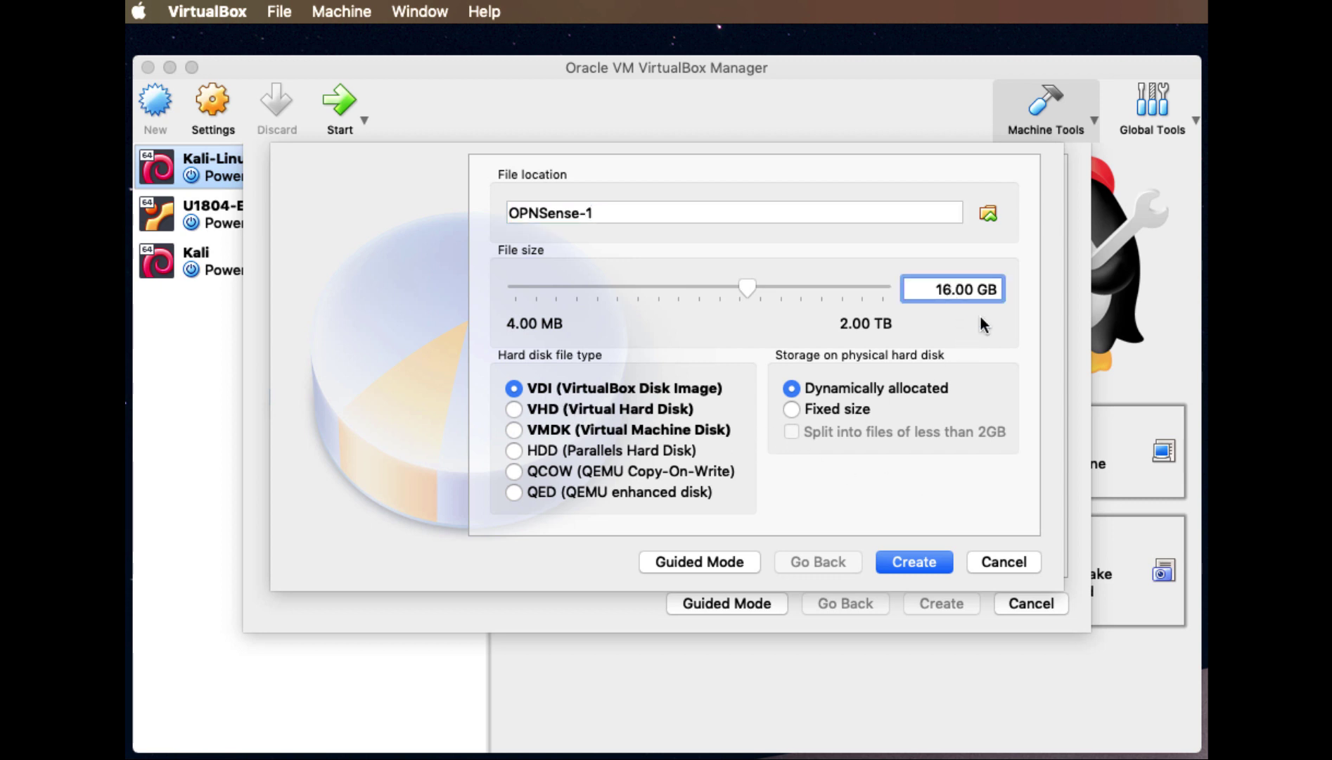
{"action": "key", "text": "BackSpace"}
{"action": "key", "text": "BackSpace"}
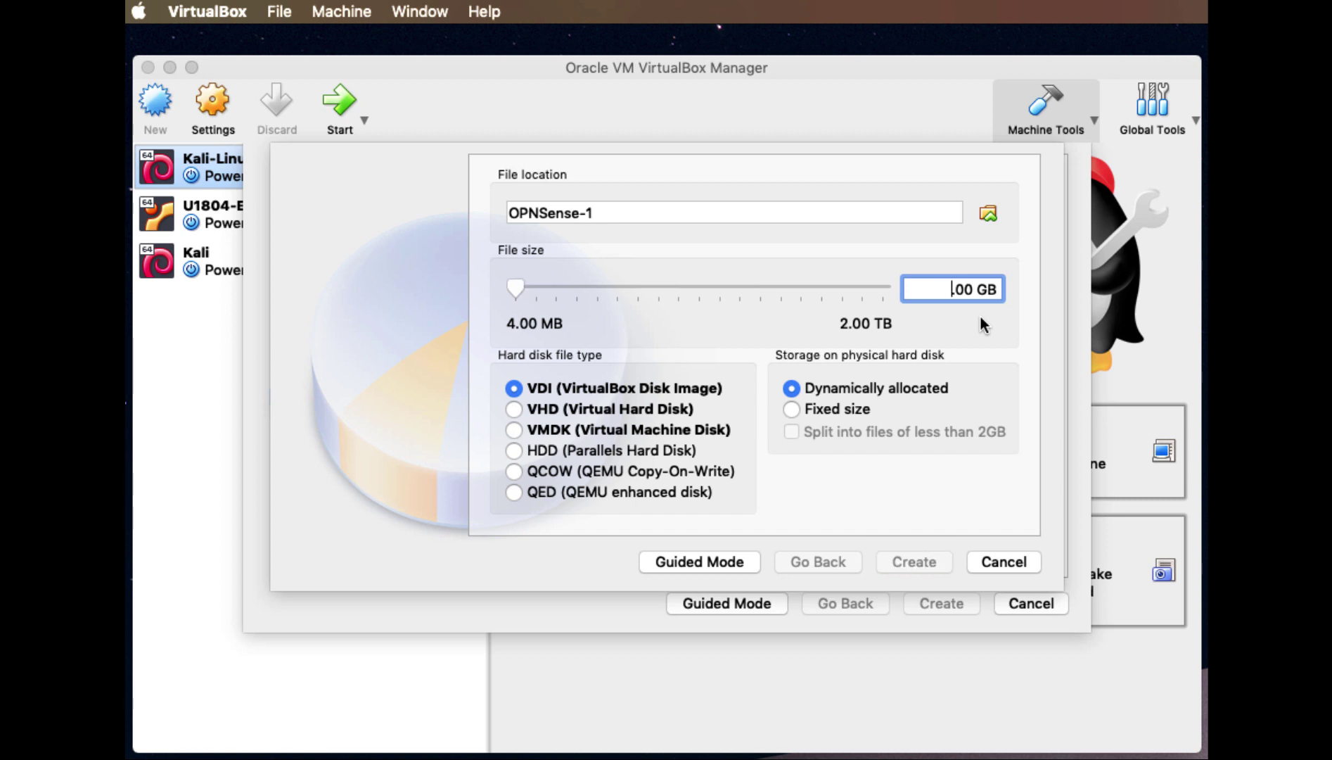
{"action": "type", "text": "20"}
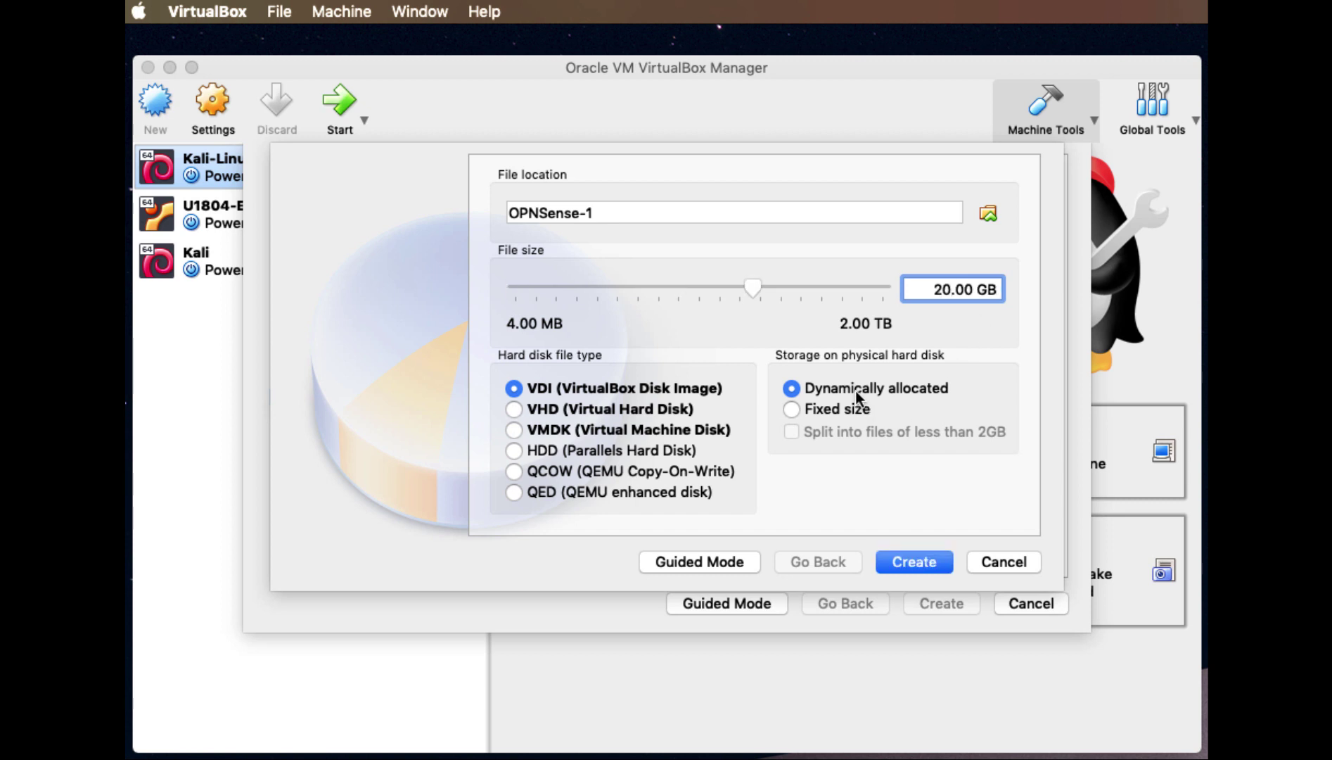
{"action": "left_click", "coordinate": [915, 561]}
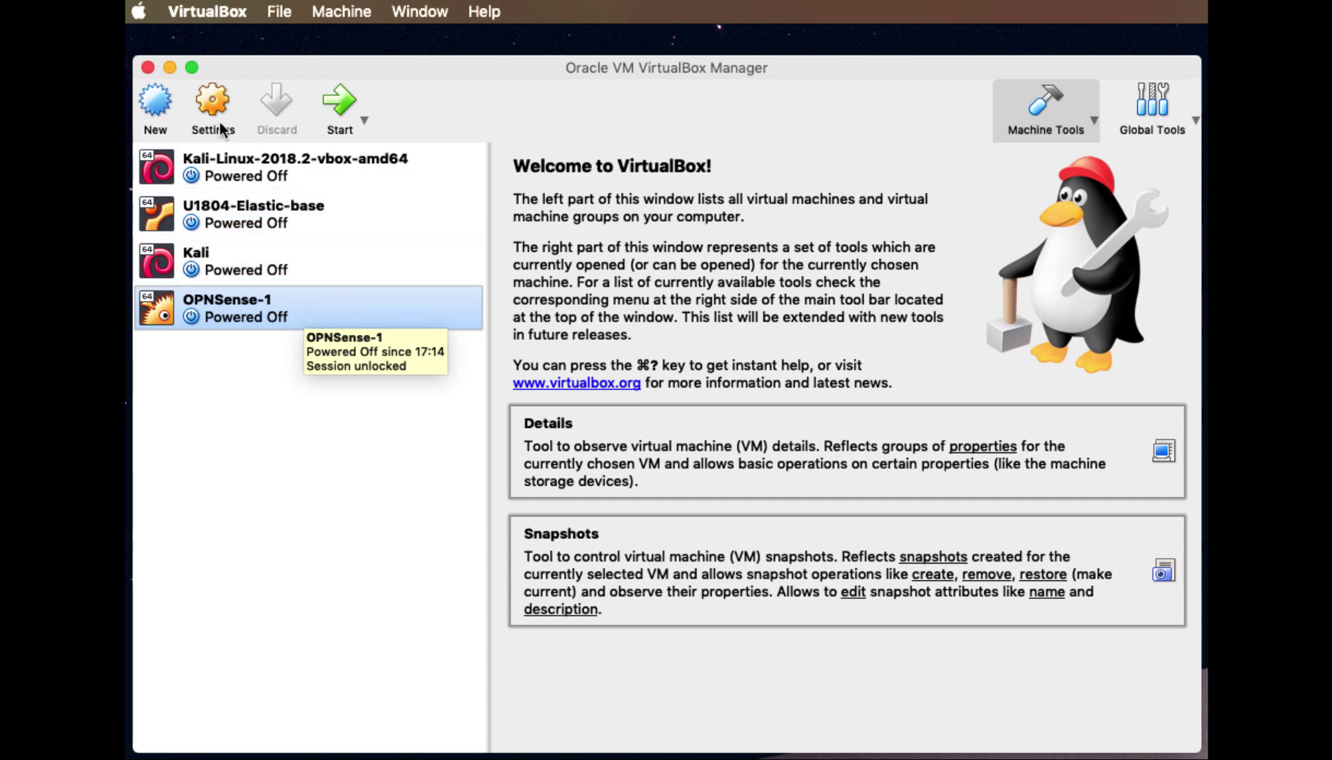
Load the OPNsense-19.1.4-OpenSSL dvd ISO into OPNSense-1's empty optical drive and save
{"action": "left_click", "coordinate": [213, 102]}
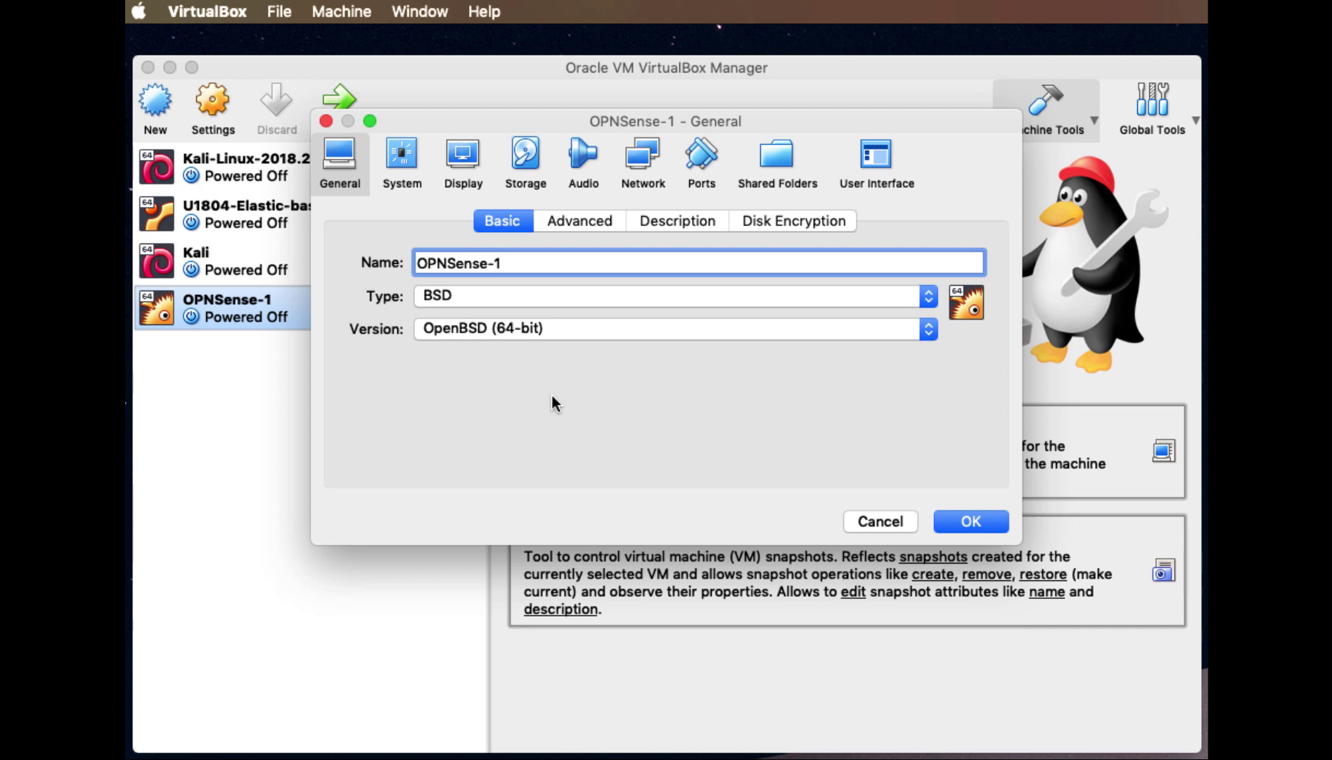
{"action": "left_click", "coordinate": [526, 155]}
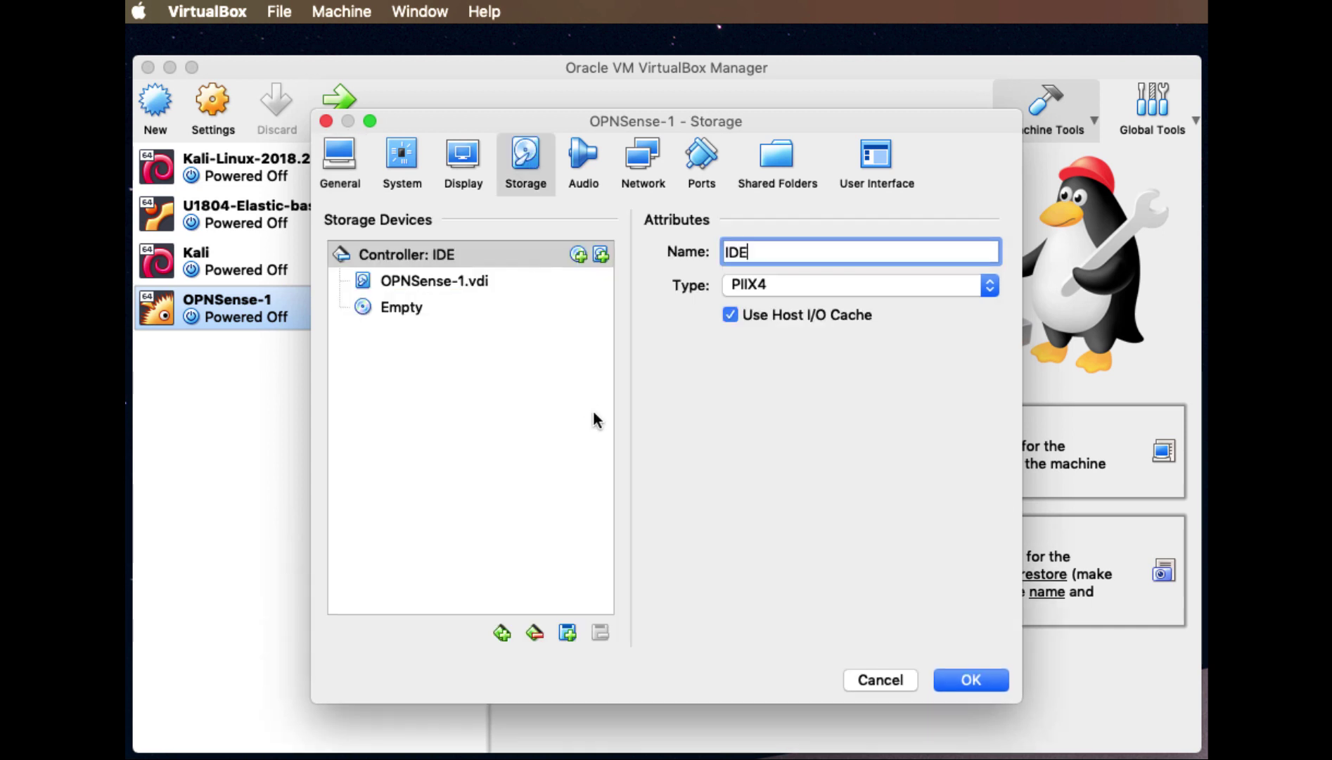
{"action": "left_click", "coordinate": [390, 307]}
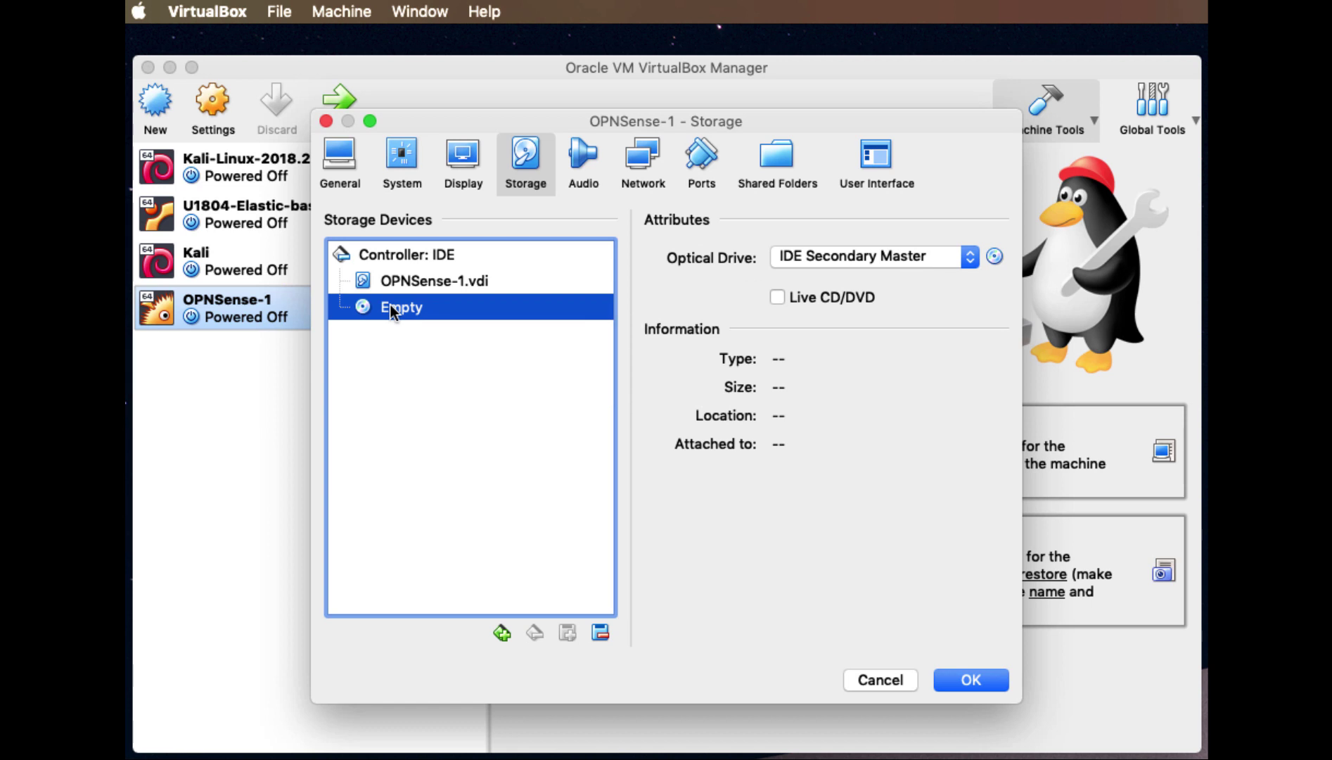
{"action": "left_click", "coordinate": [993, 258]}
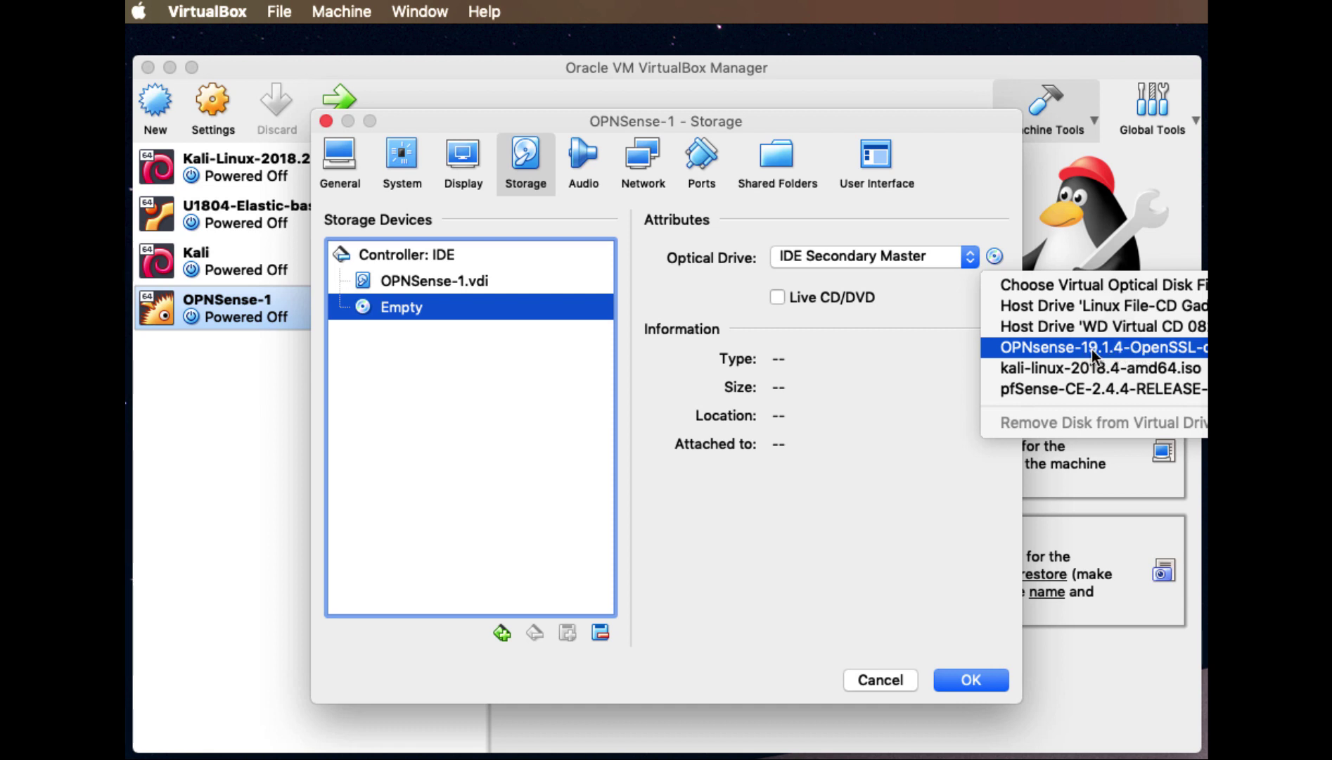
{"action": "left_click", "coordinate": [1133, 349]}
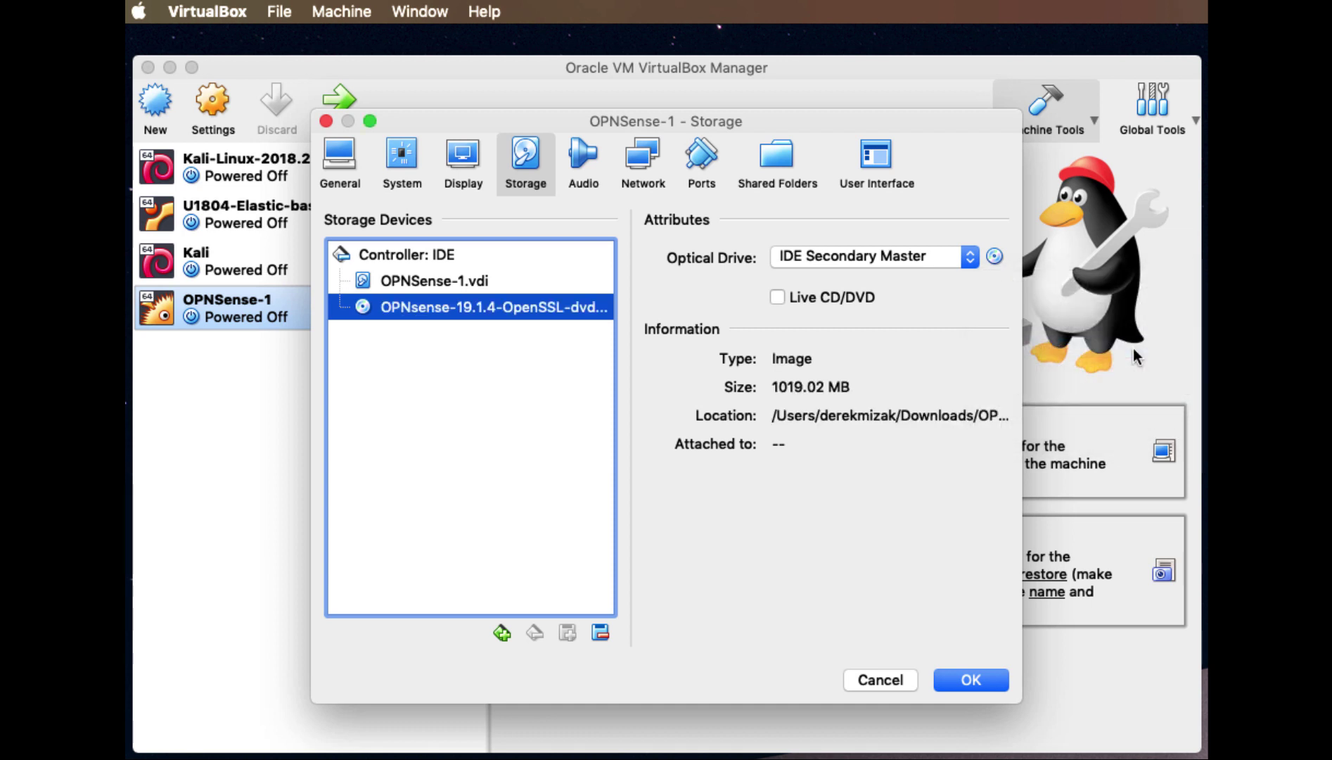
{"action": "left_click", "coordinate": [982, 681]}
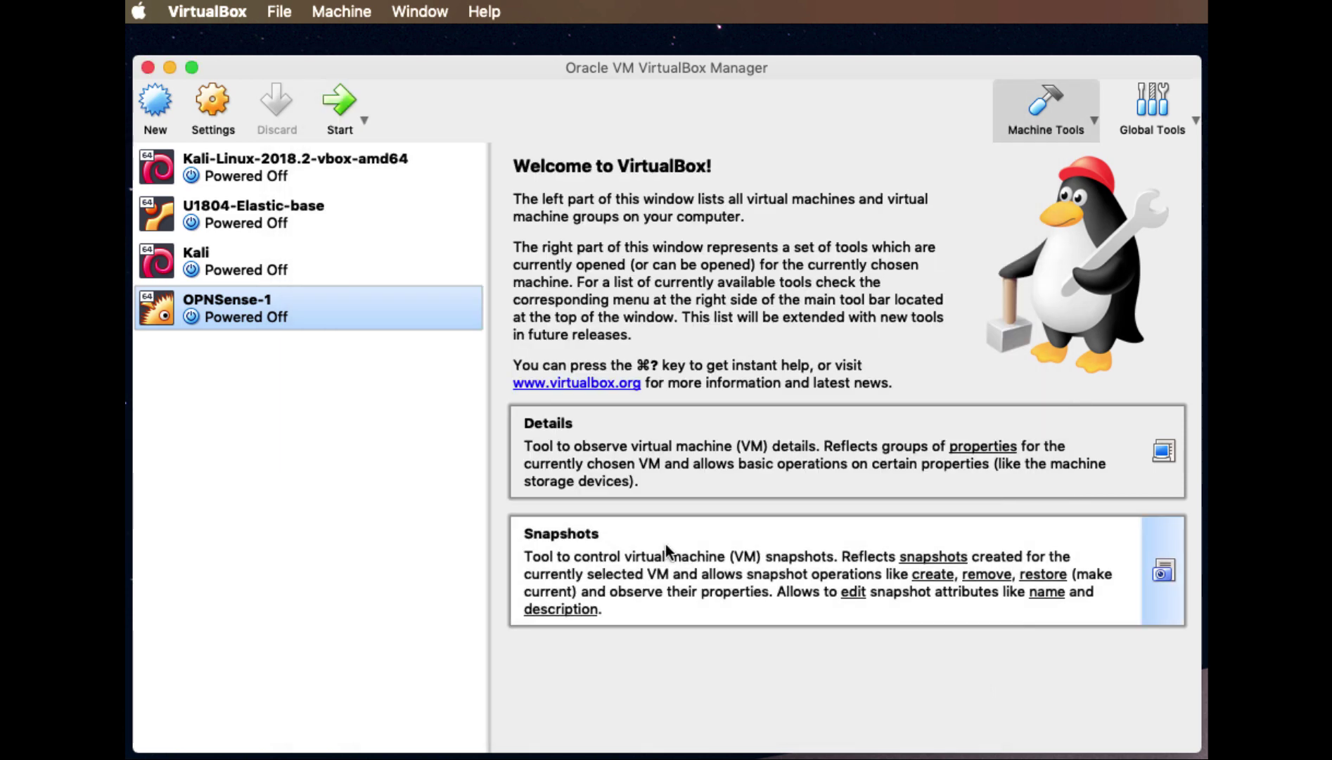
Attach OPNSense-1's Adapter 1 to the NAT network Nat10-0-100
{"action": "left_click", "coordinate": [214, 111]}
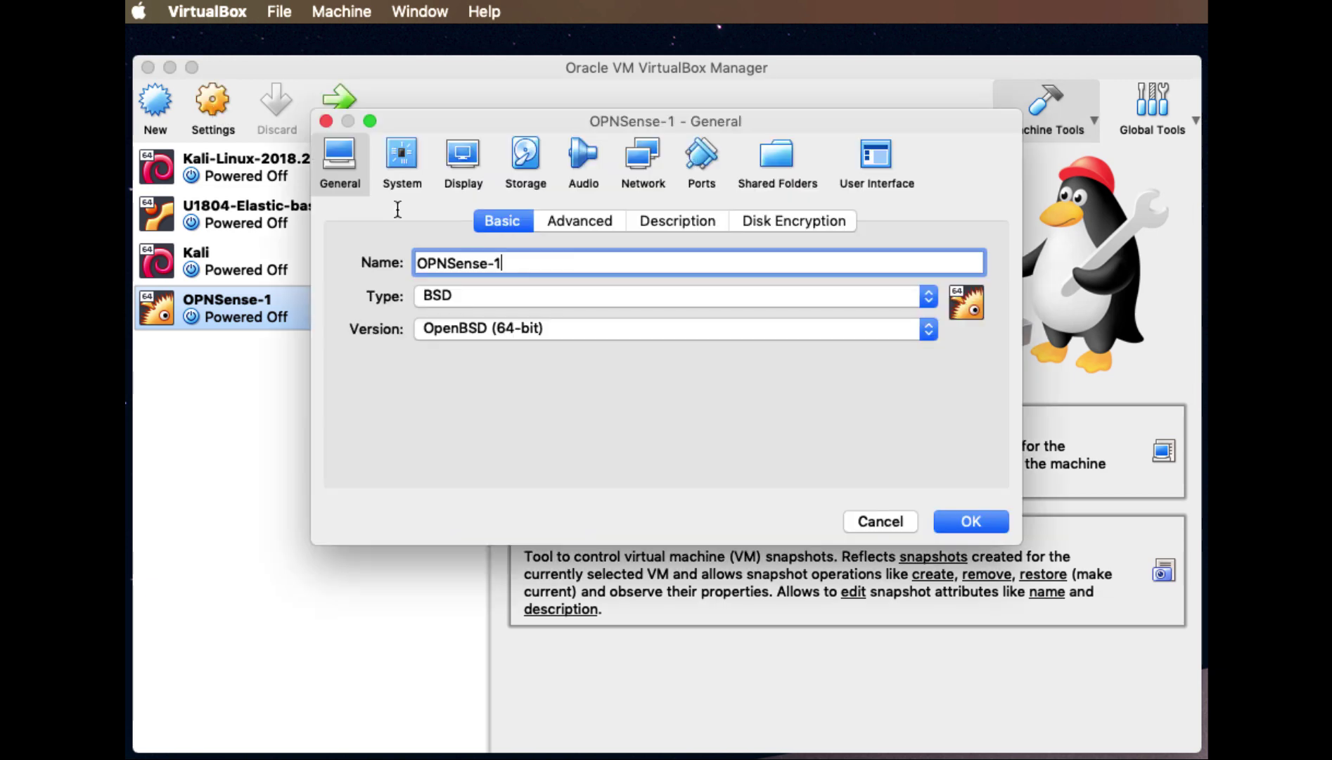
{"action": "left_click", "coordinate": [640, 179]}
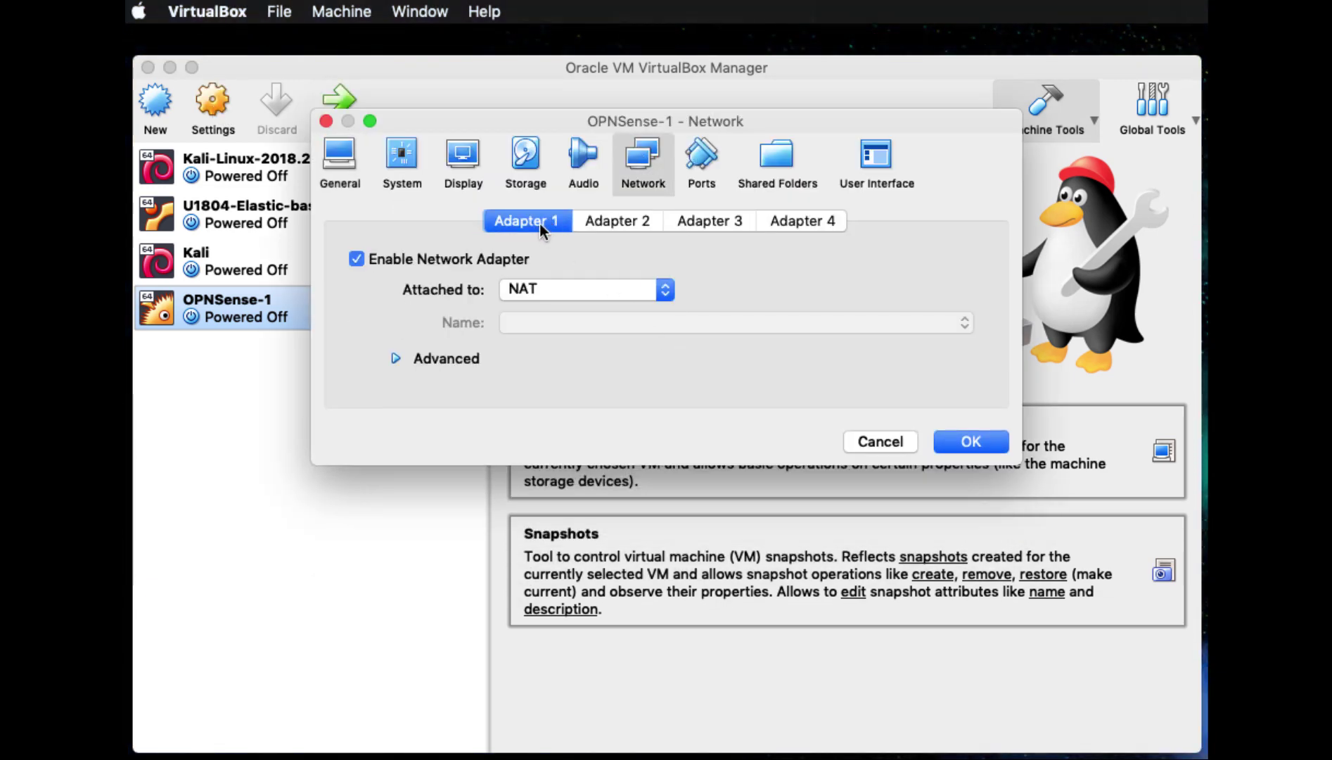
{"action": "left_click", "coordinate": [662, 292]}
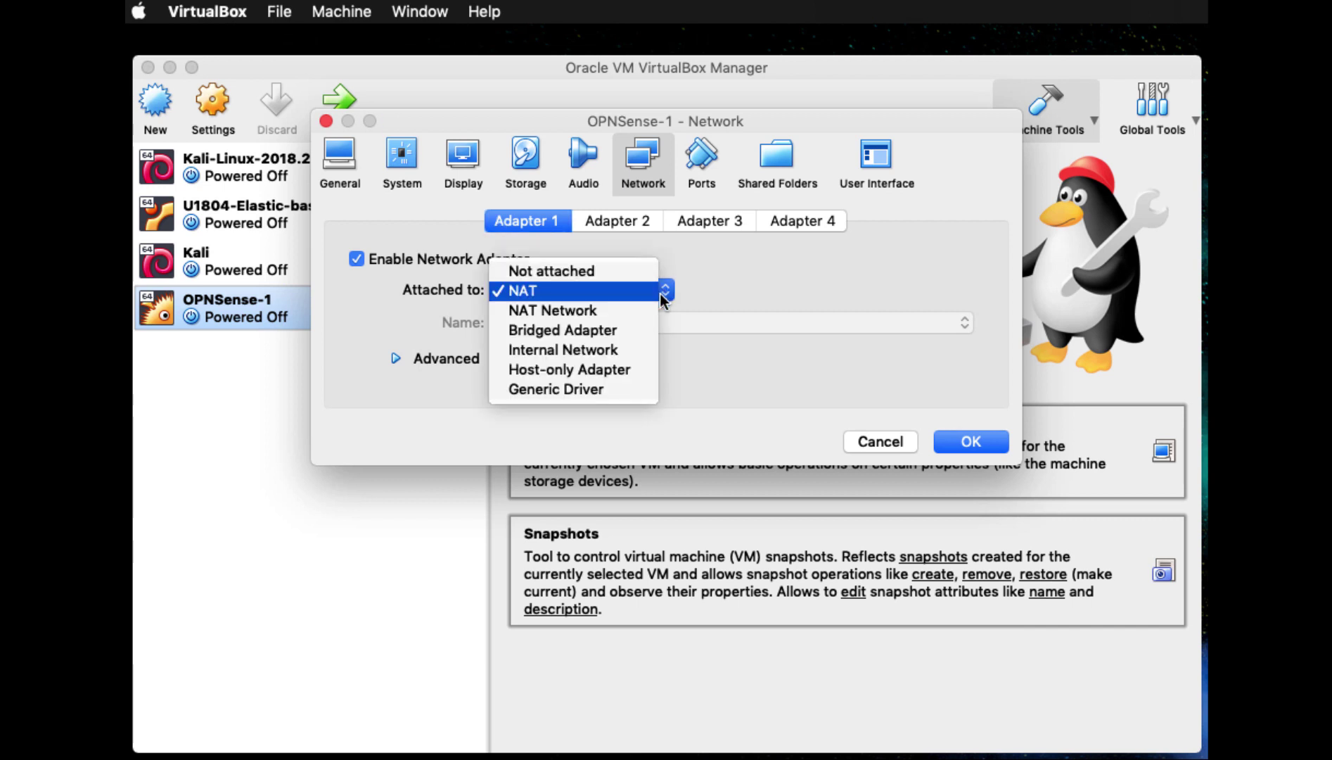
{"action": "left_click", "coordinate": [640, 316]}
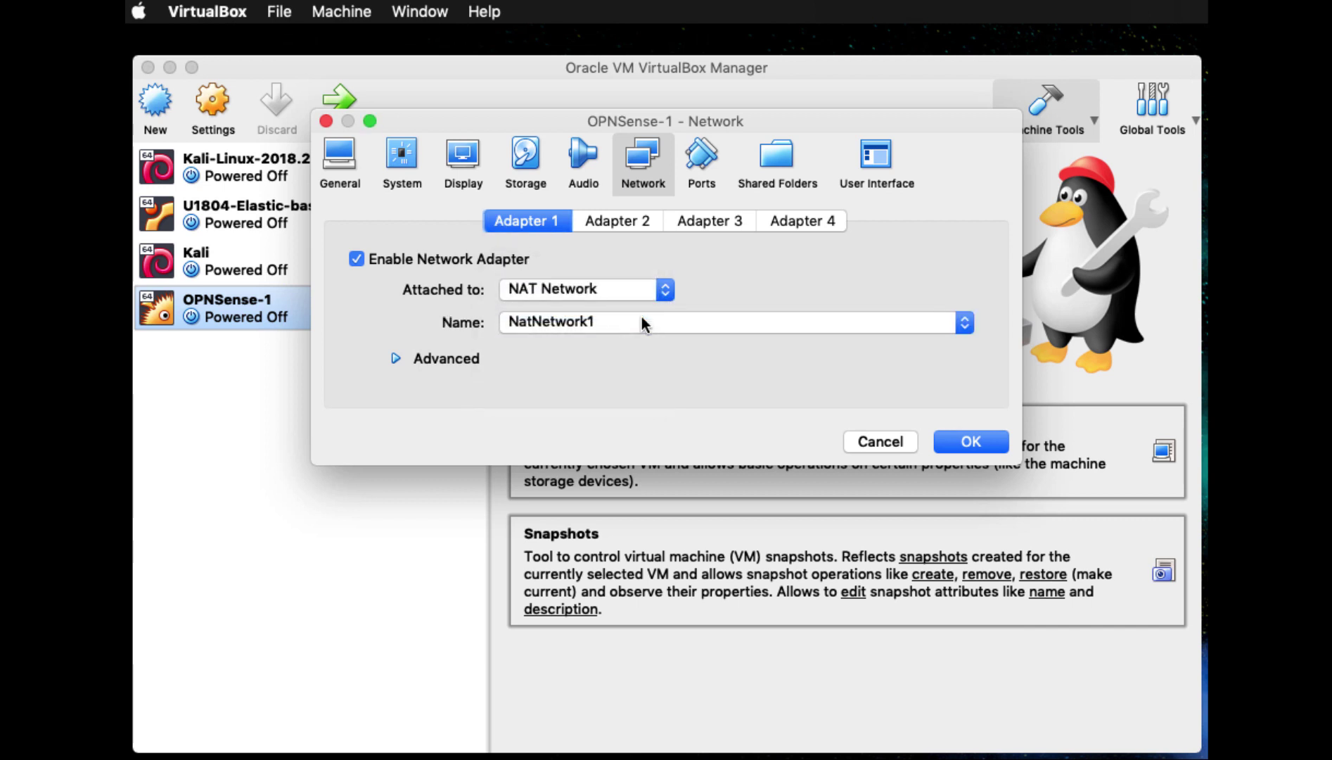
{"action": "left_click", "coordinate": [956, 323]}
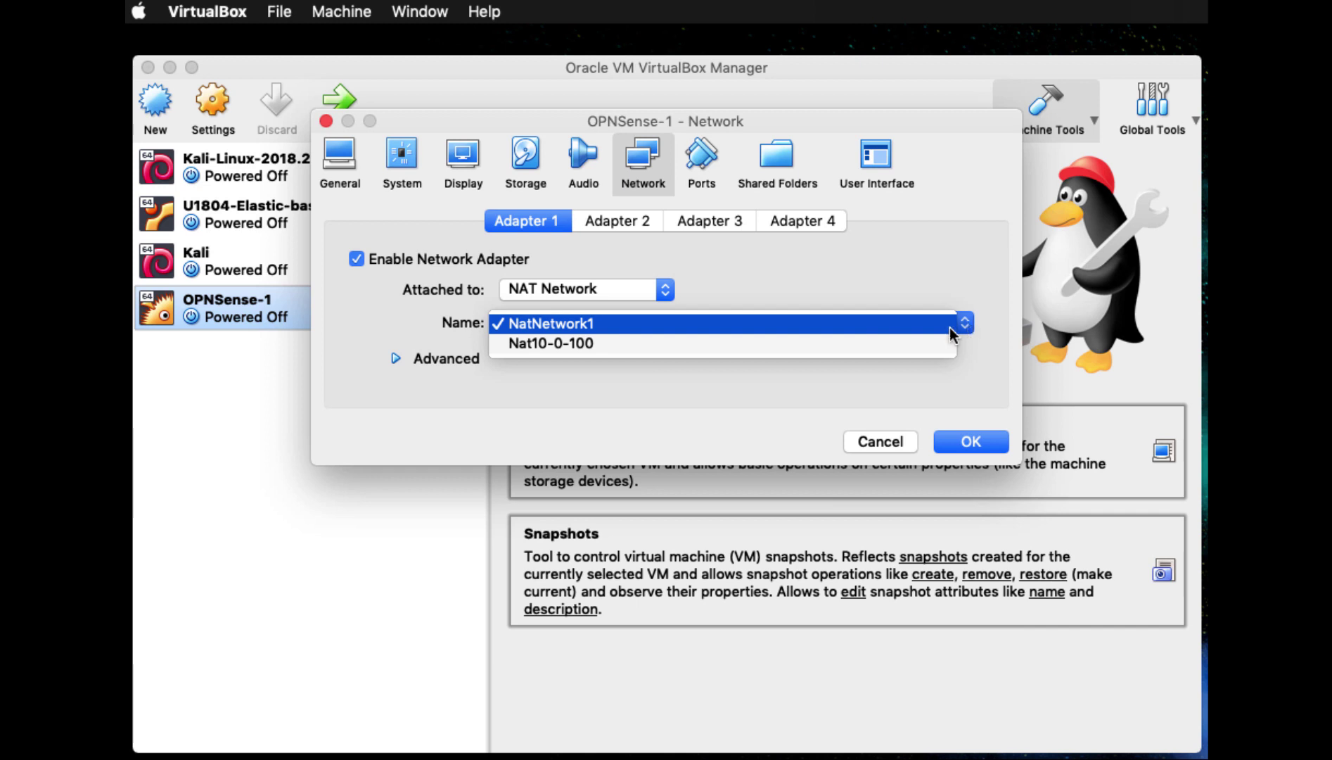
{"action": "left_click", "coordinate": [583, 342]}
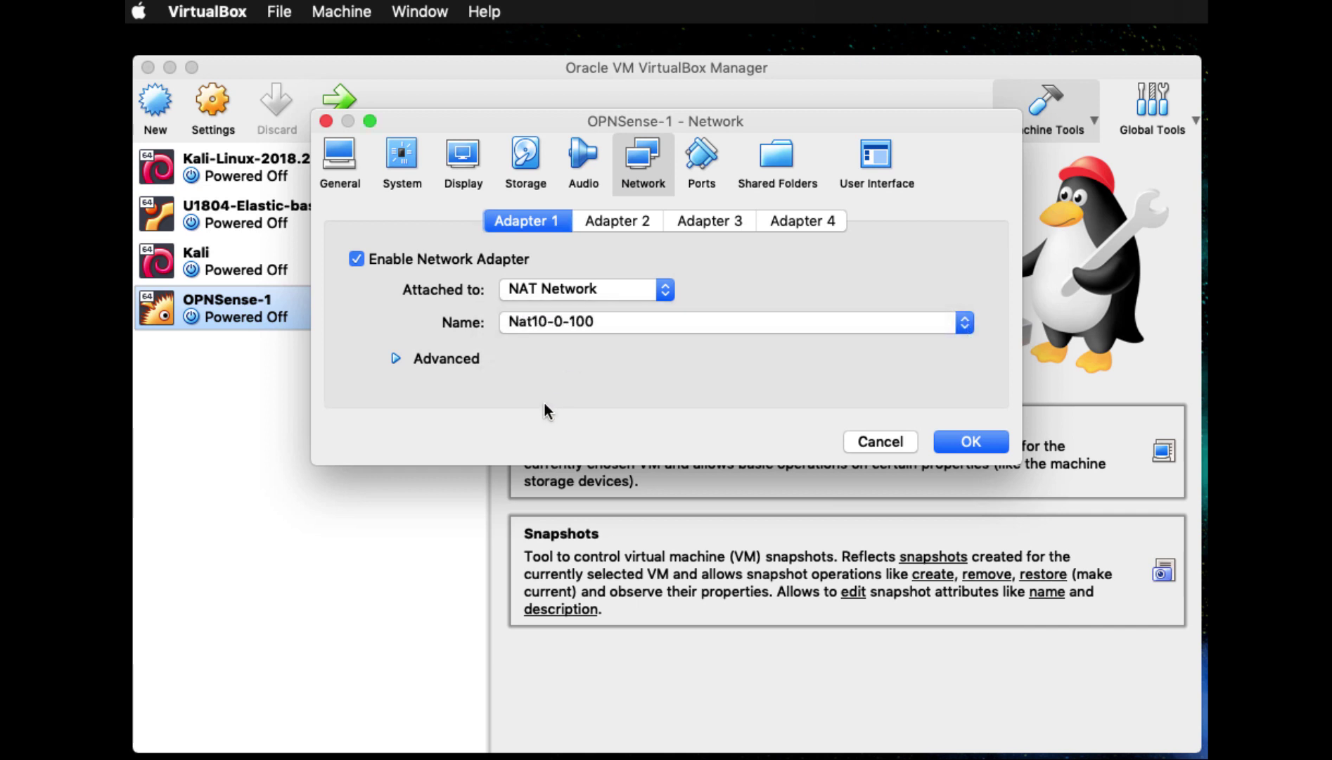
Enable Adapter 2 as a host-only adapter on vboxnet2 and save the settings
{"action": "left_click", "coordinate": [629, 219]}
{"action": "left_click", "coordinate": [356, 258]}
{"action": "left_click", "coordinate": [666, 290]}
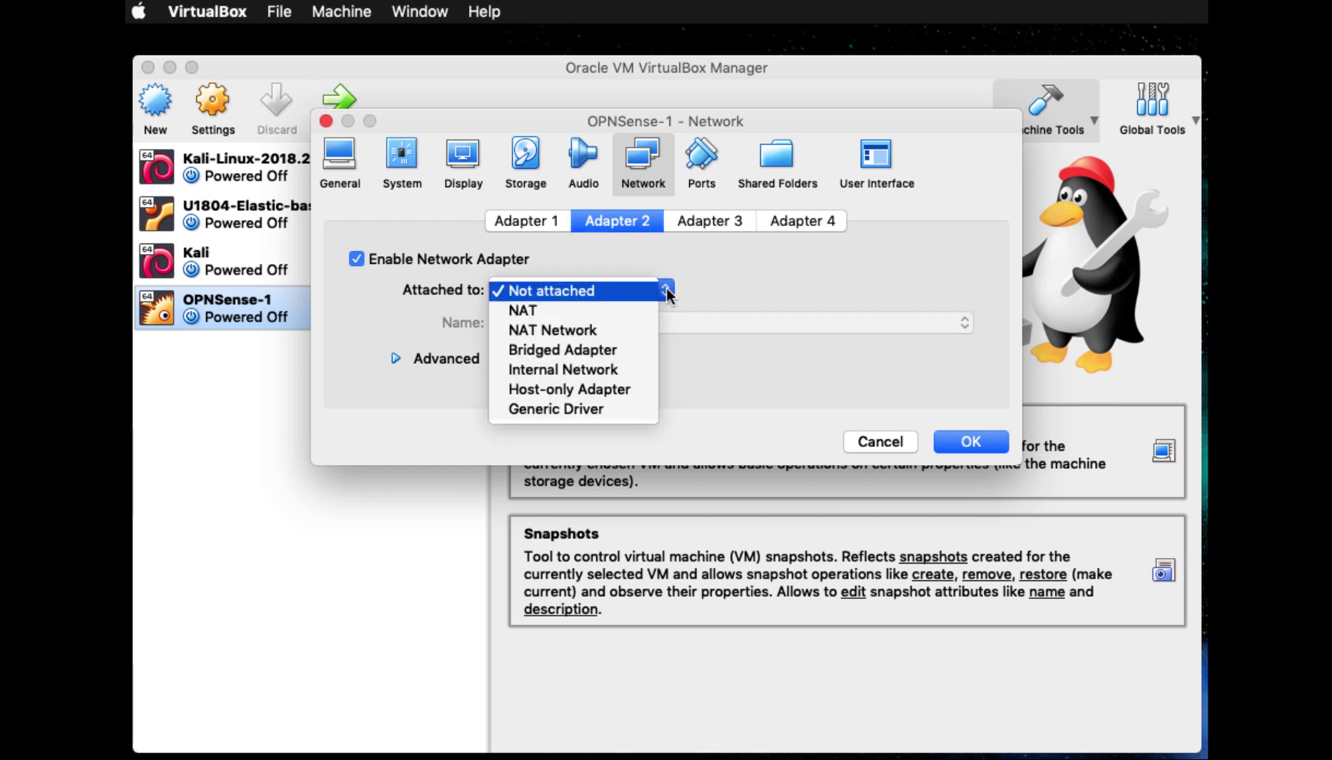
{"action": "left_click", "coordinate": [640, 389]}
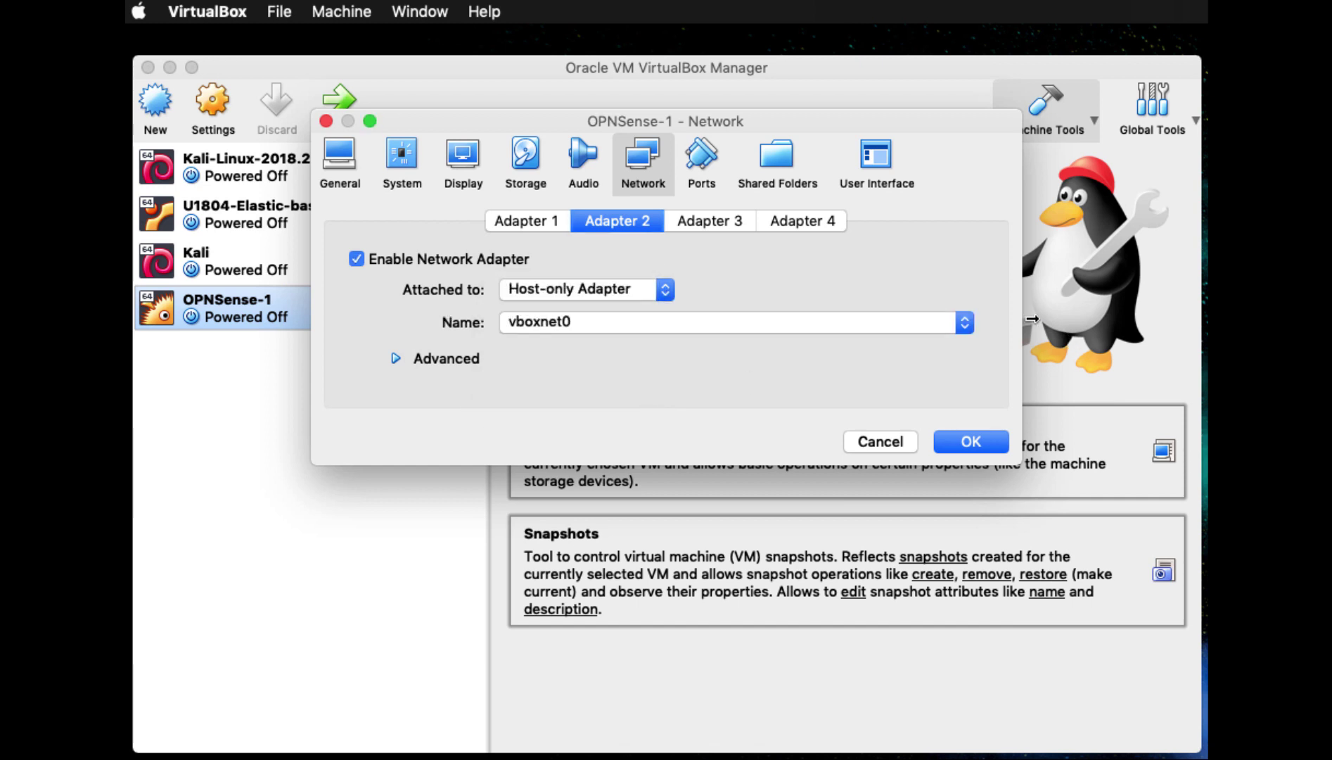
{"action": "left_click", "coordinate": [964, 322]}
{"action": "left_click", "coordinate": [756, 366]}
{"action": "left_click", "coordinate": [972, 442]}
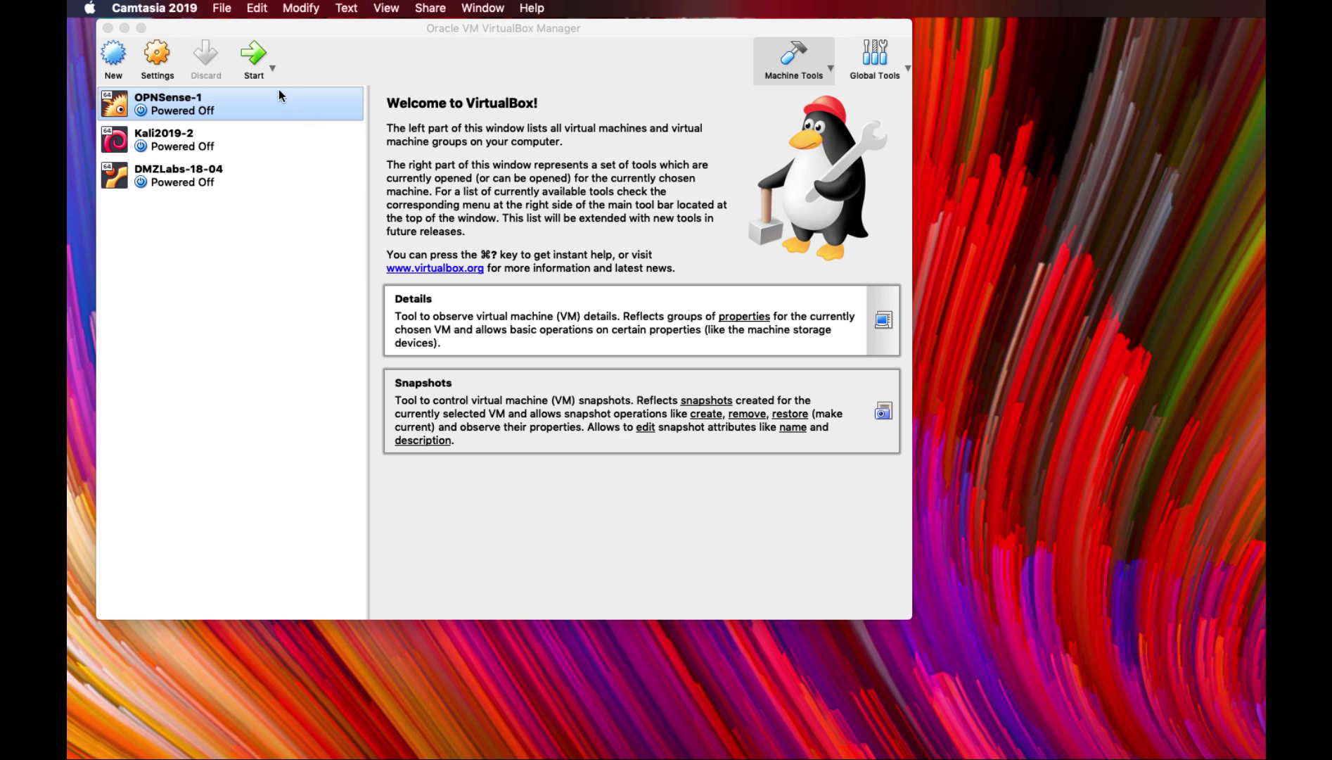
Boot OPNSense-1 from the installer image and let the VM capture keyboard and mouse
{"action": "left_click", "coordinate": [250, 56]}
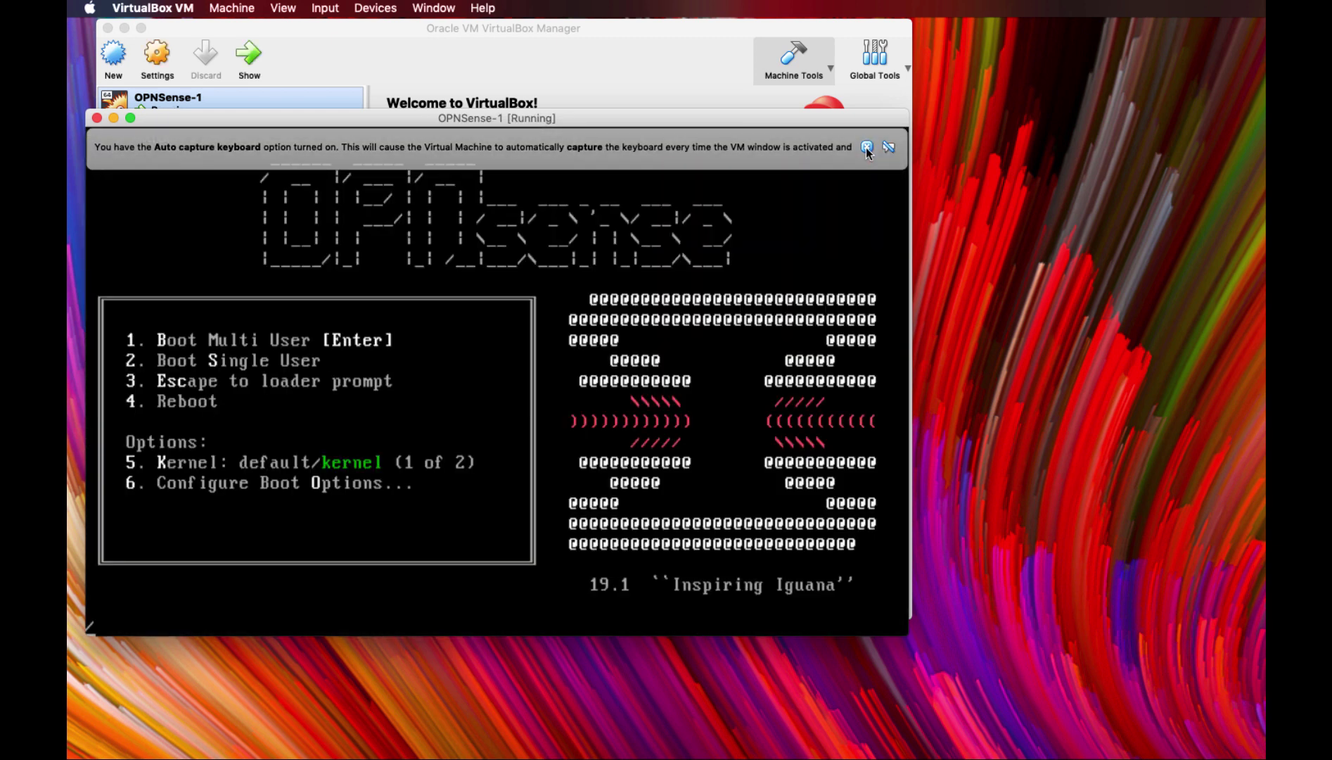
{"action": "left_click", "coordinate": [865, 147]}
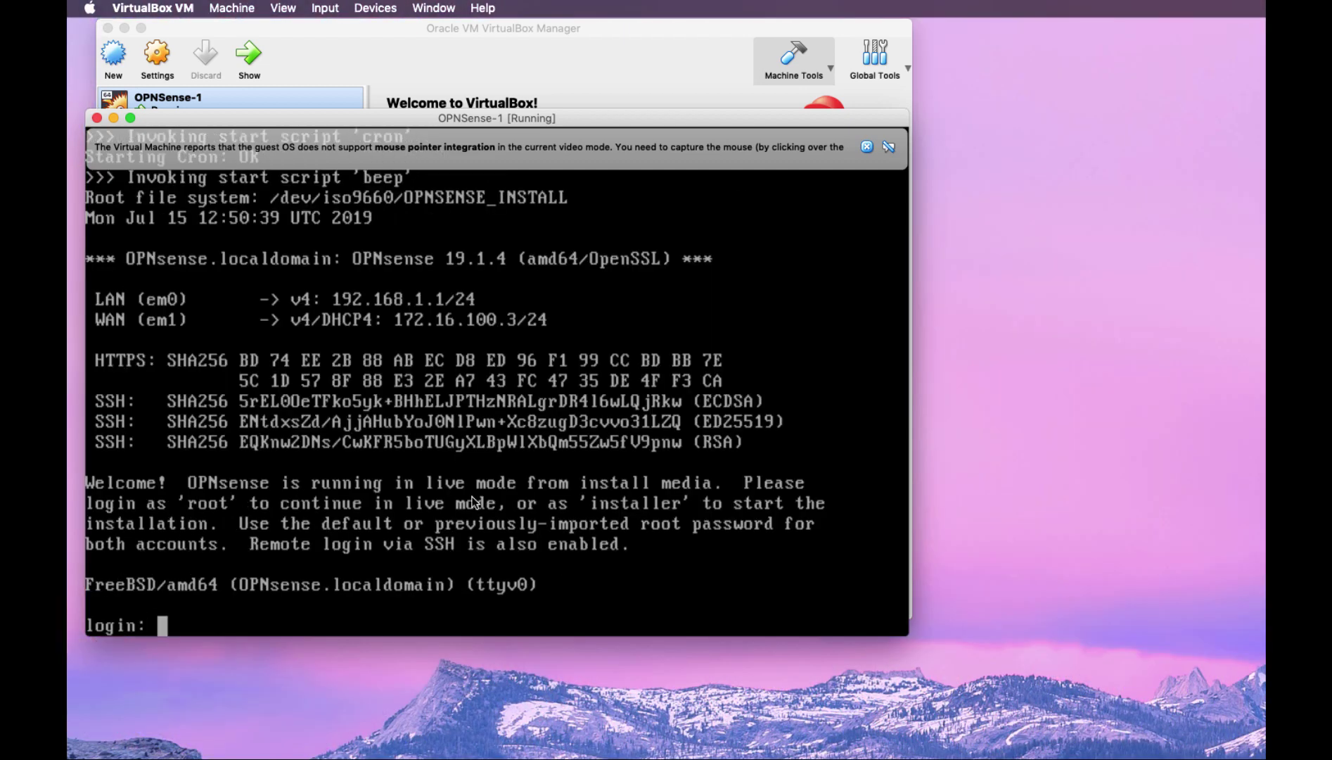
{"action": "left_click", "coordinate": [201, 491]}
{"action": "left_click", "coordinate": [528, 382]}
Log in to the OPNsense live console as installer to launch the installer
{"action": "type", "text": "installer"}
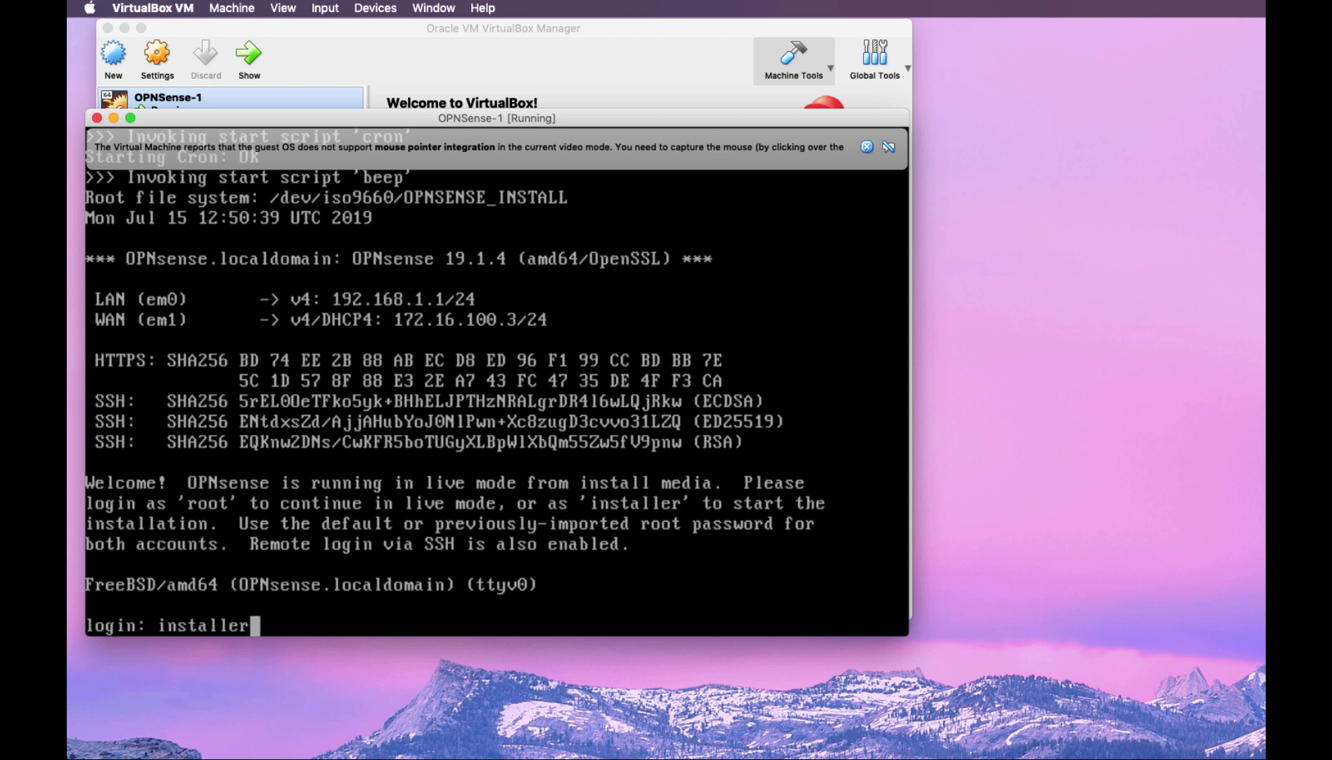
{"action": "key", "text": "Return"}
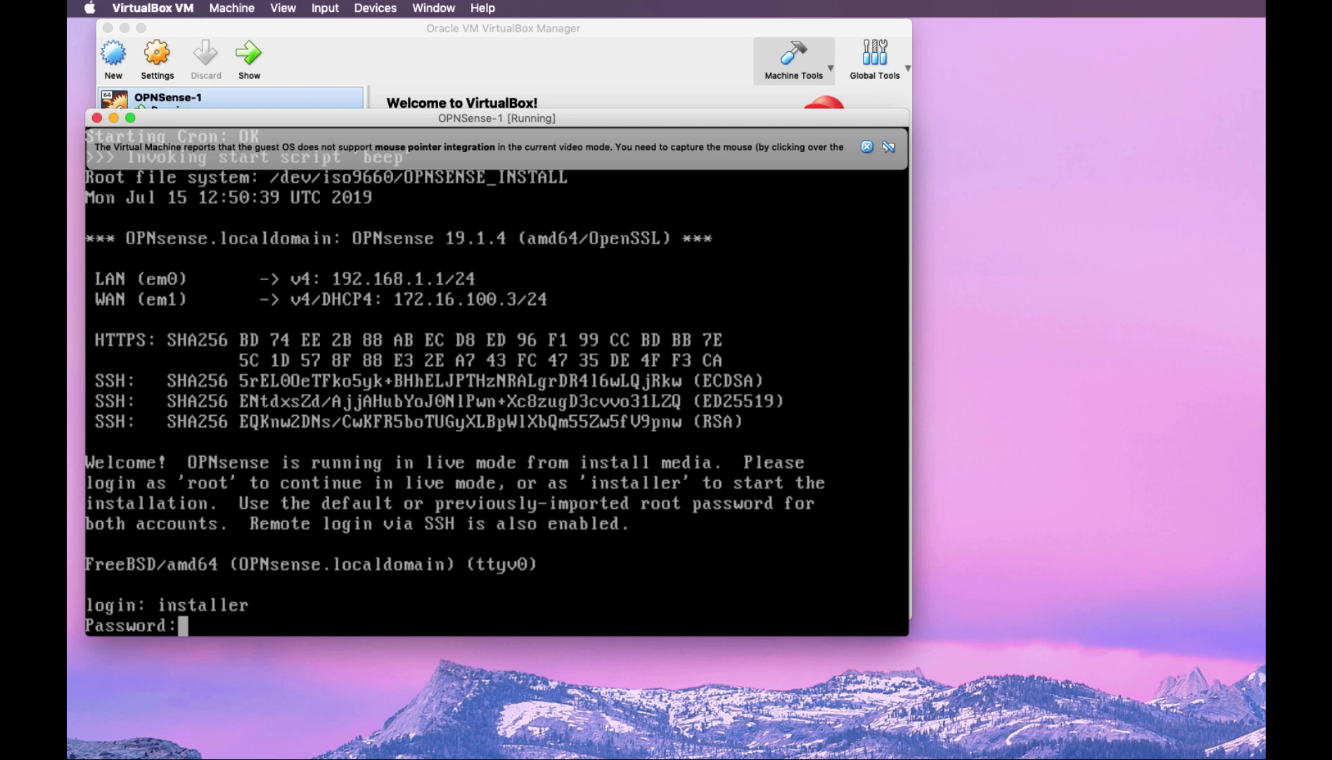
{"action": "key", "text": "Return"}
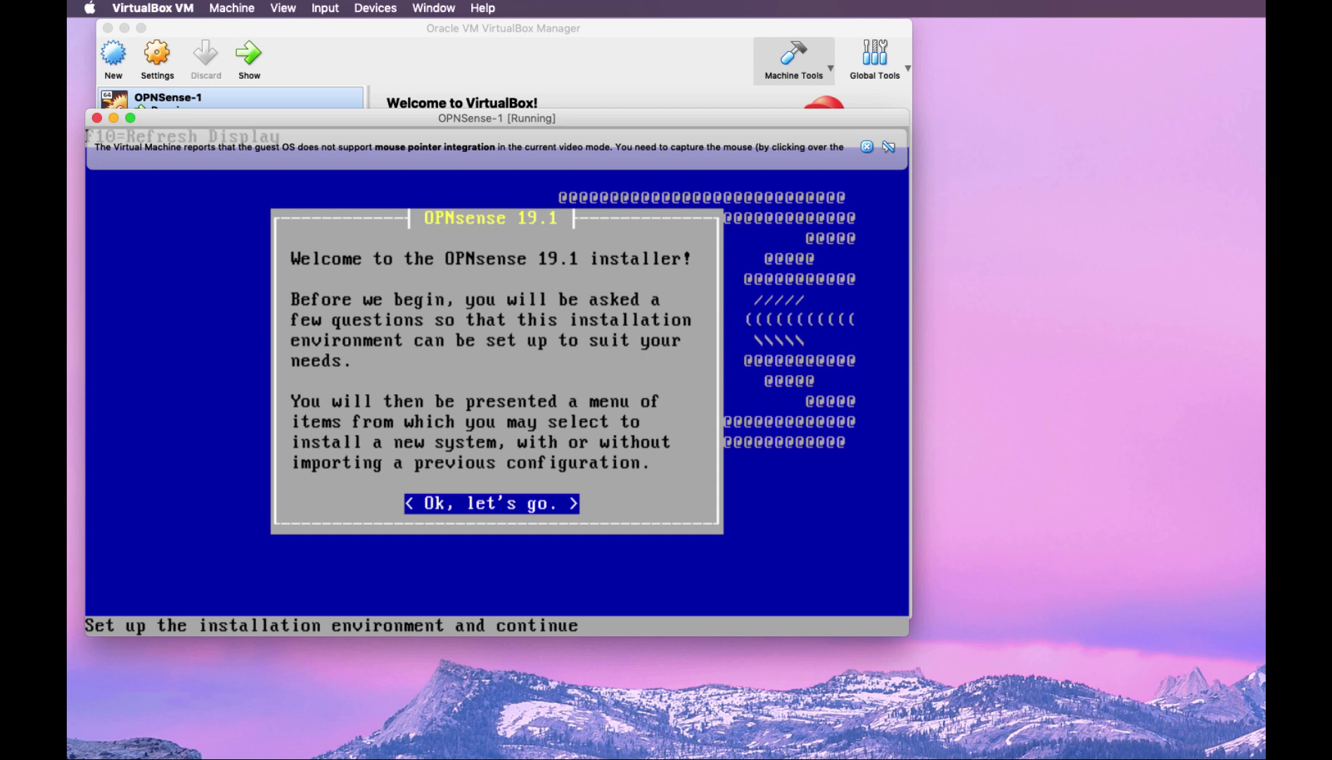
Run the guided install onto disk ada0 in GPT/UEFI mode, keeping default console settings
{"action": "key", "text": "Return"}
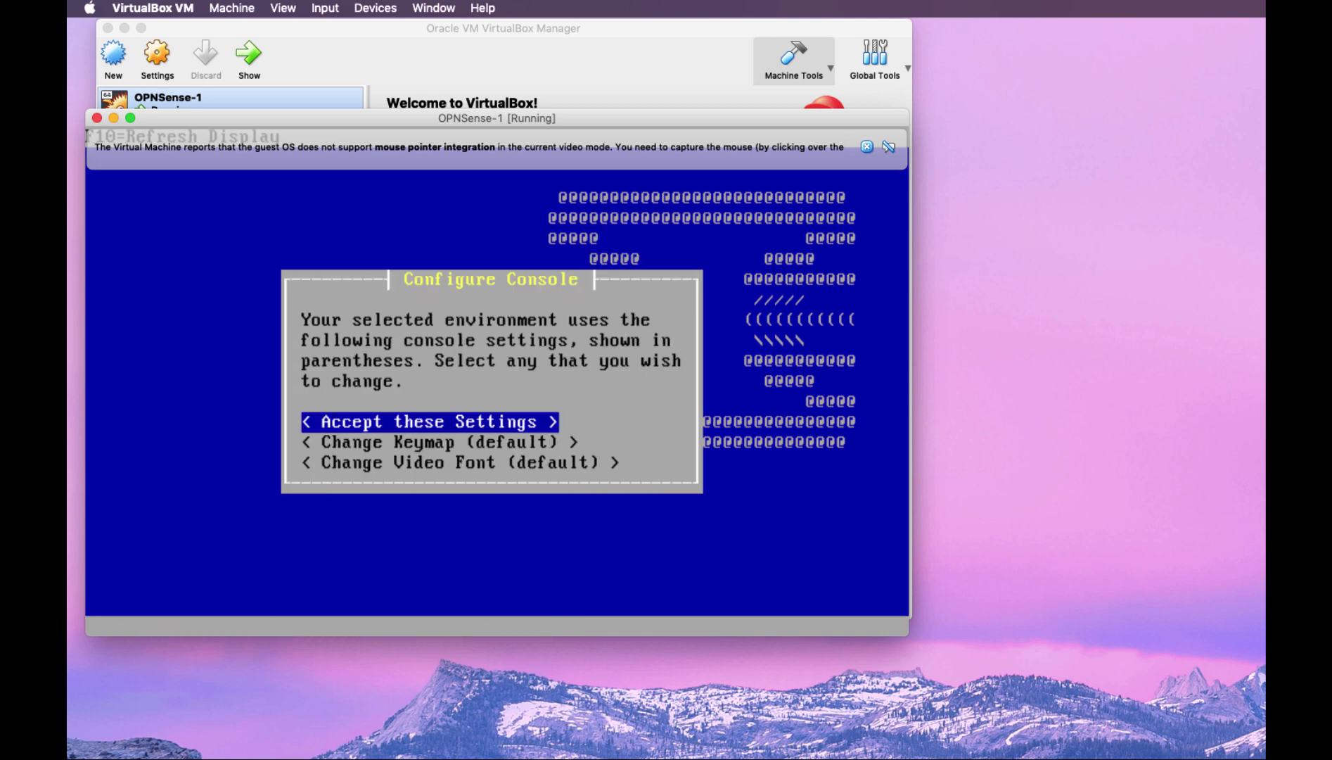
{"action": "key", "text": "Return"}
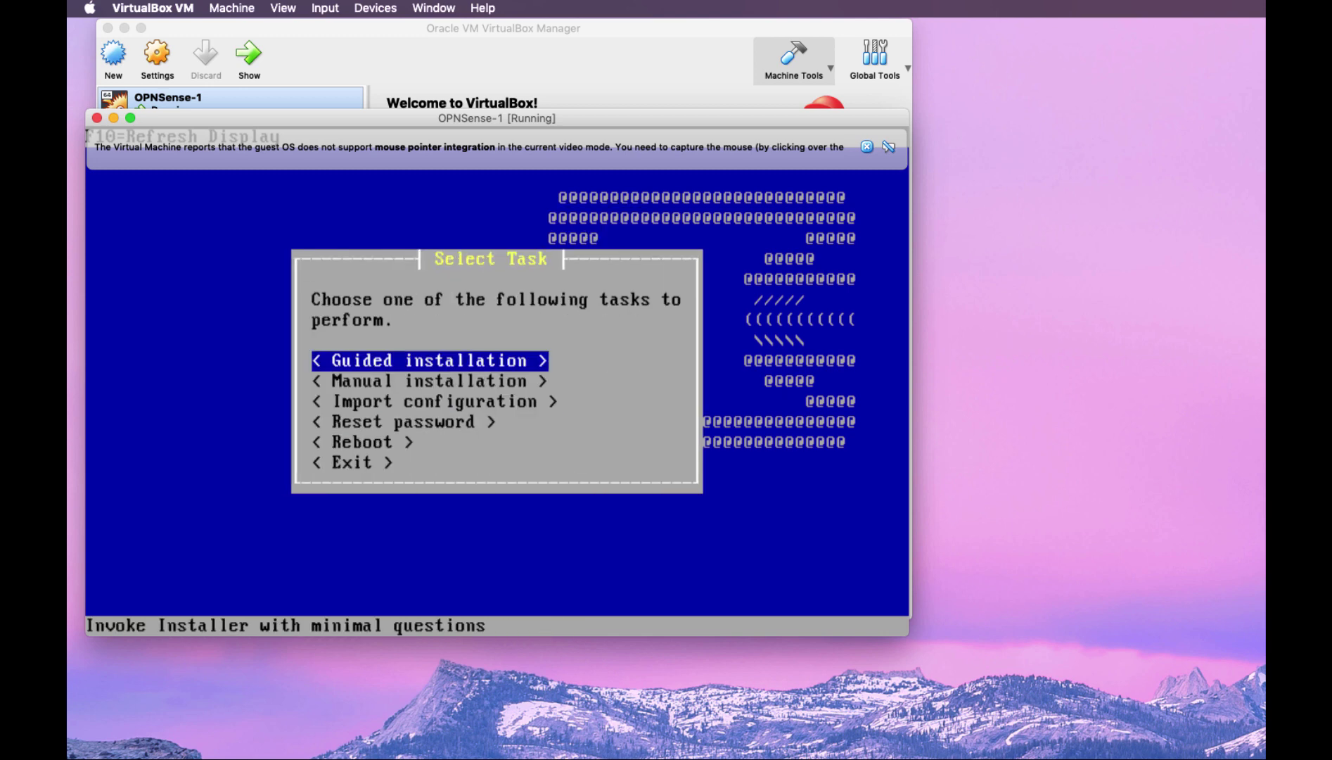
{"action": "key", "text": "Return"}
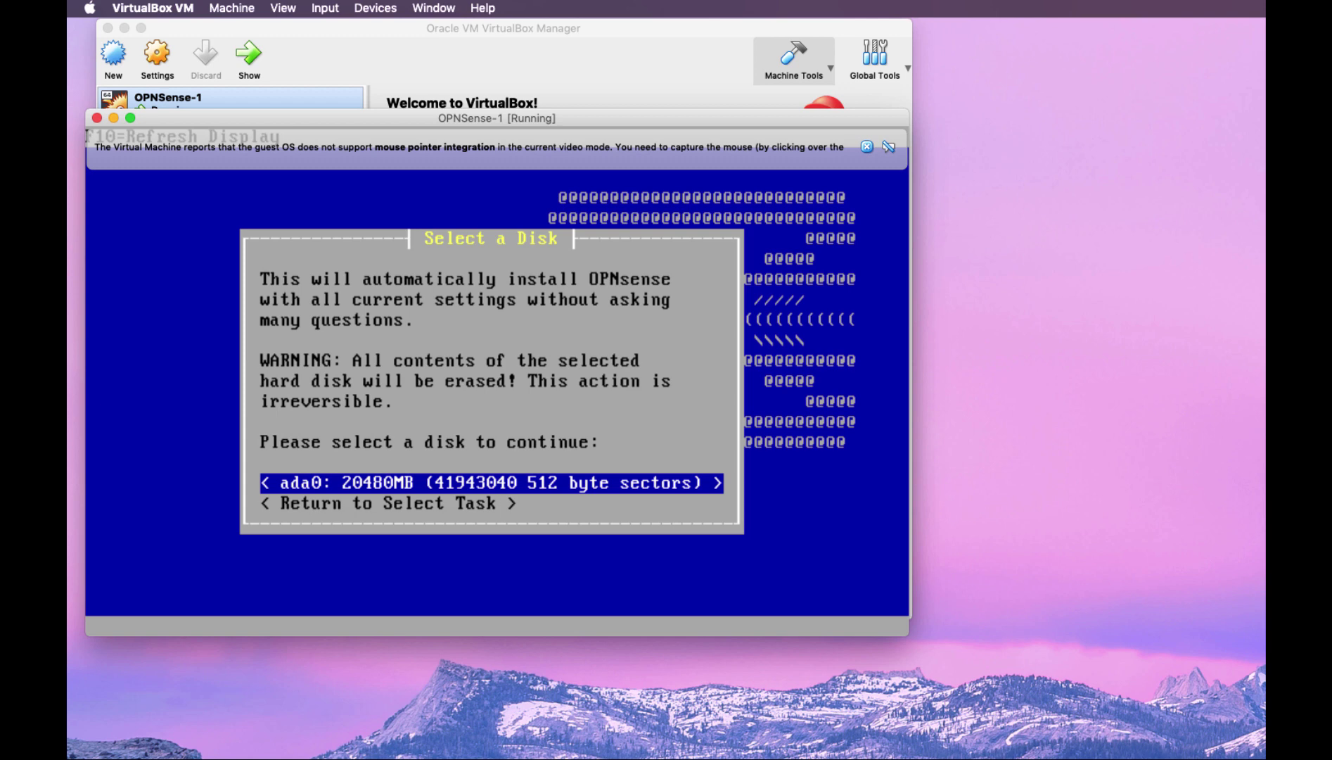
{"action": "key", "text": "Down"}
{"action": "key", "text": "Up"}
{"action": "key", "text": "Return"}
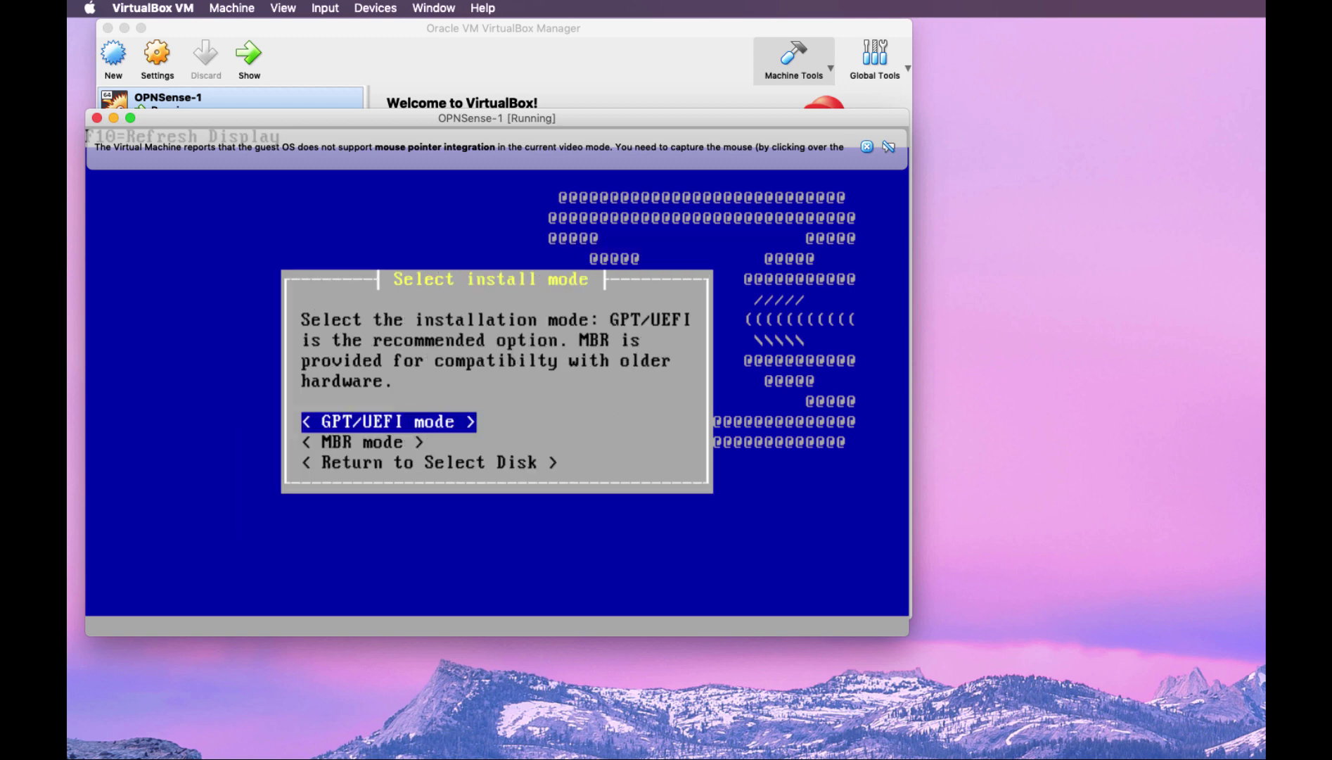
{"action": "key", "text": "Return"}
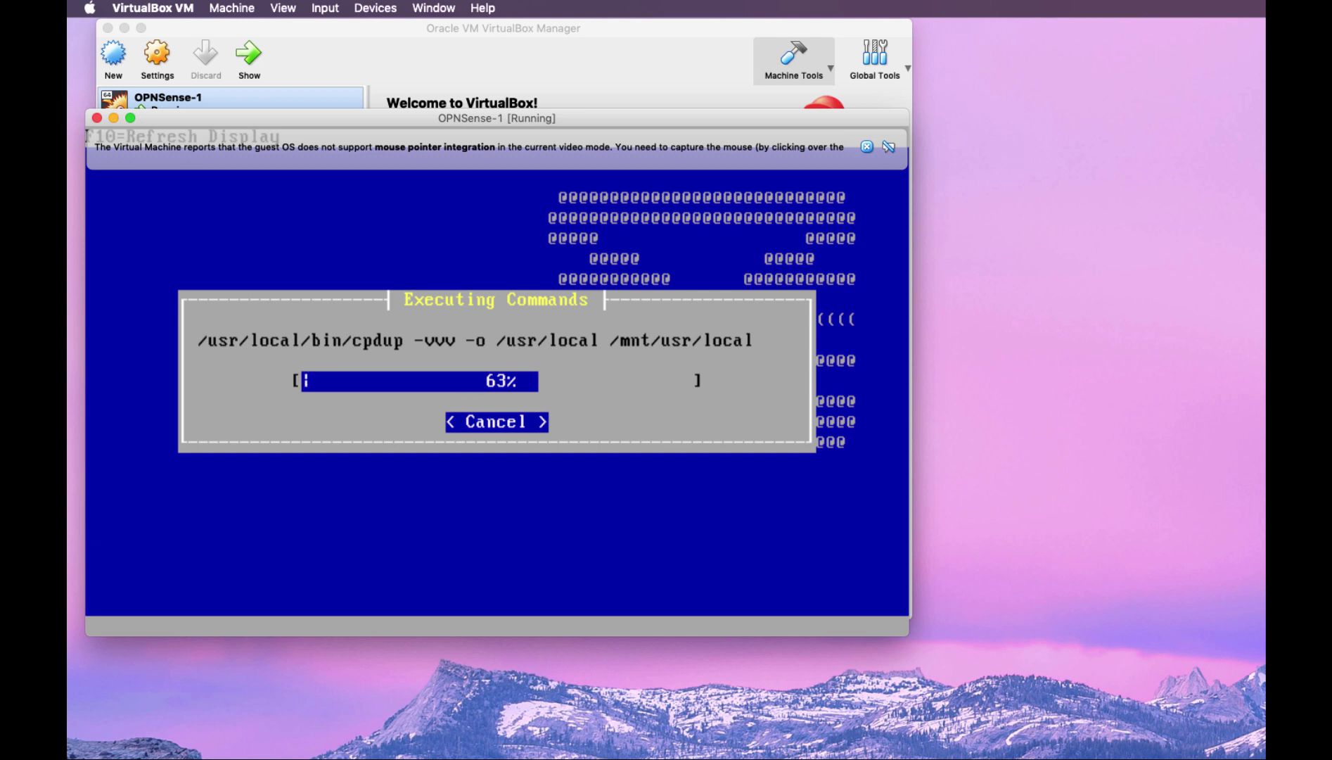
{"action": "left_click", "coordinate": [661, 341]}
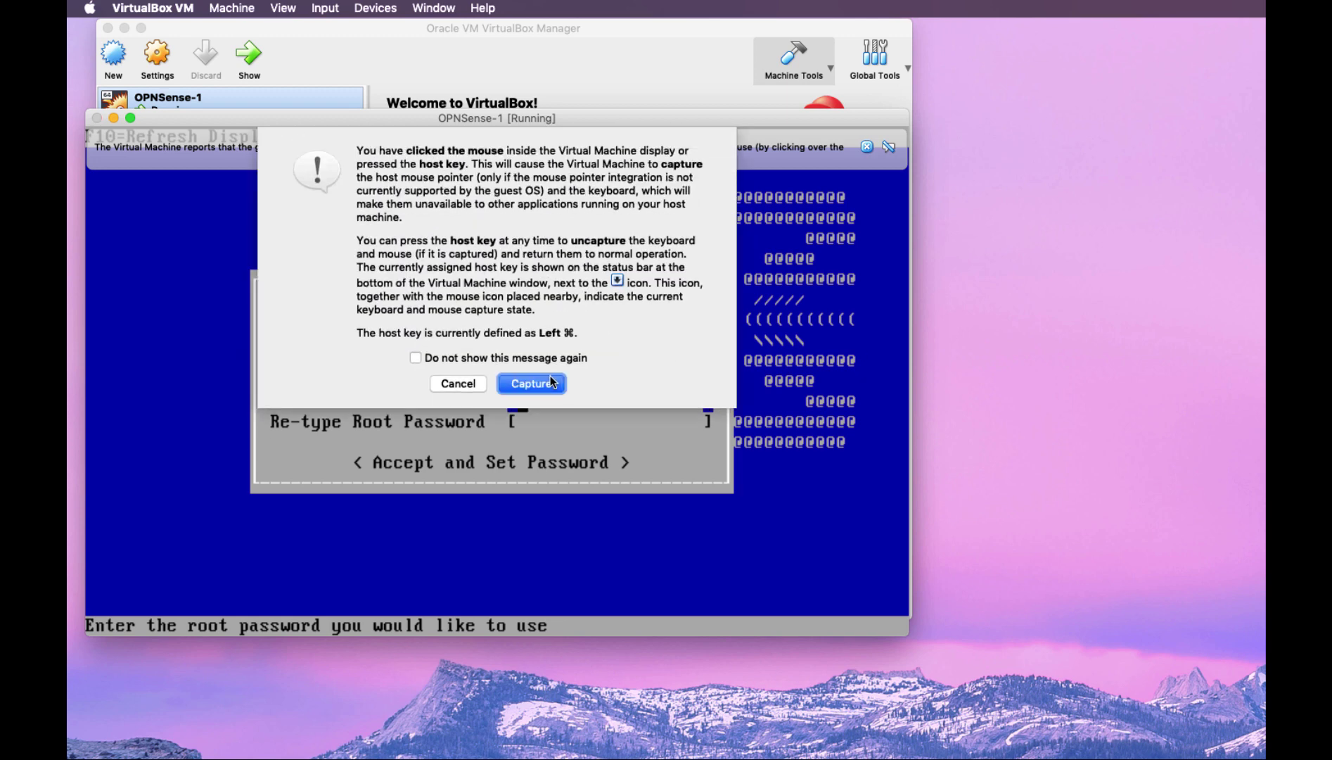
Disable the capture notice, then enter and confirm the new root password
{"action": "left_click", "coordinate": [498, 358]}
{"action": "left_click", "coordinate": [509, 384]}
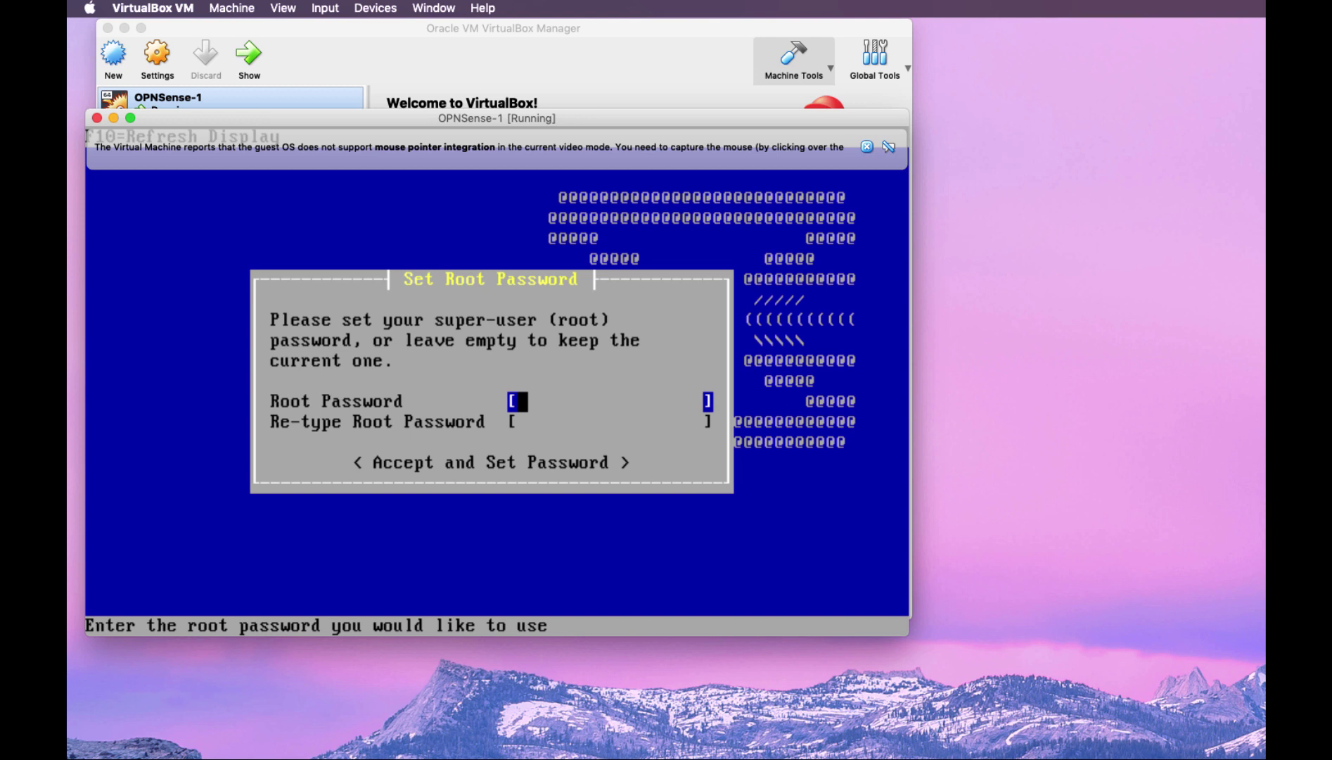
{"action": "type", "text": "*****************"}
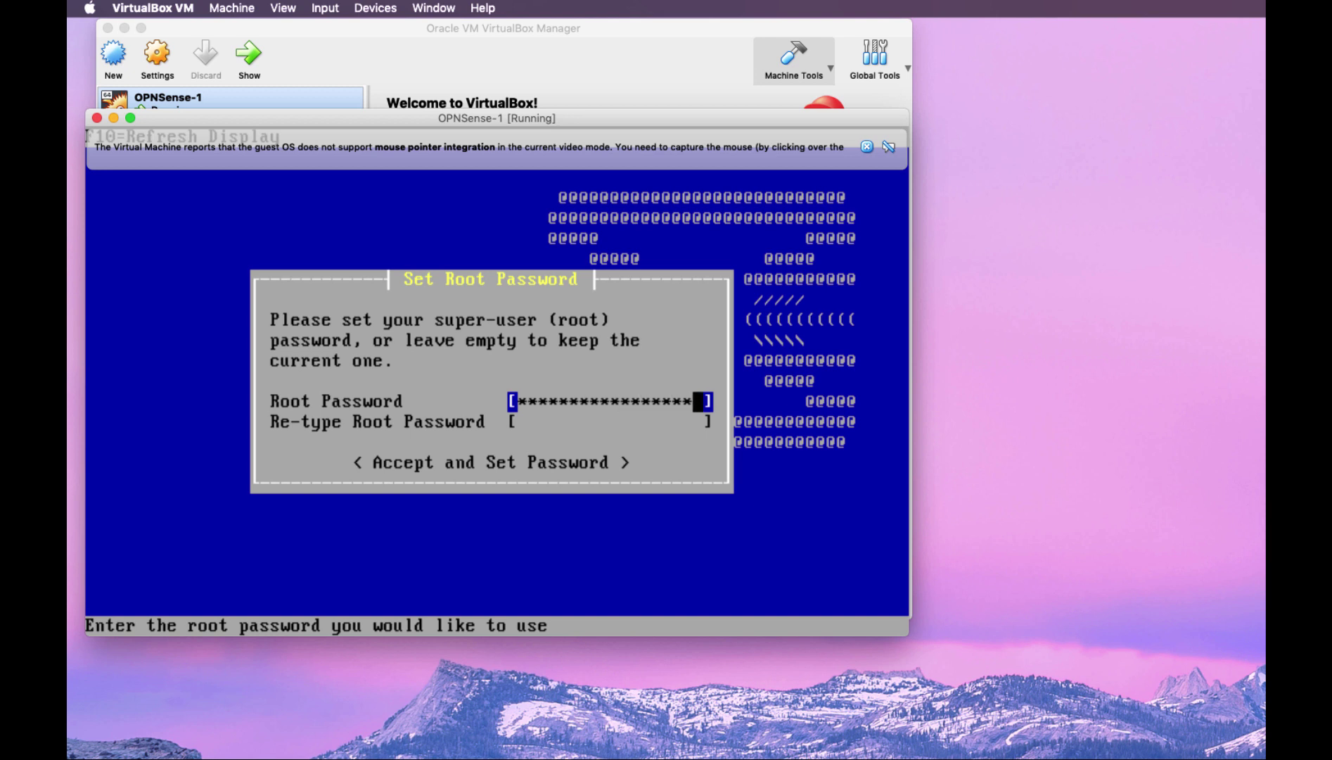
{"action": "key", "text": "Tab"}
{"action": "type", "text": "**********"}
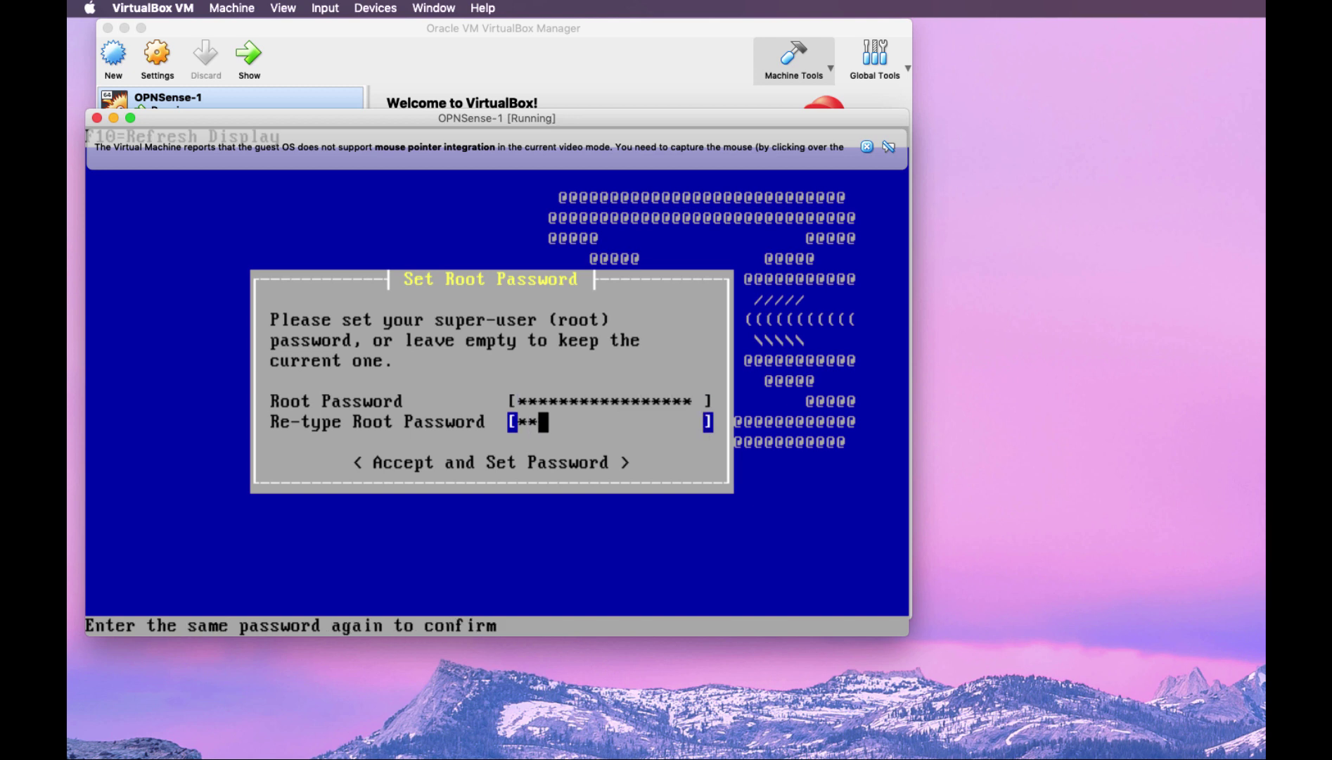
{"action": "type", "text": "*******"}
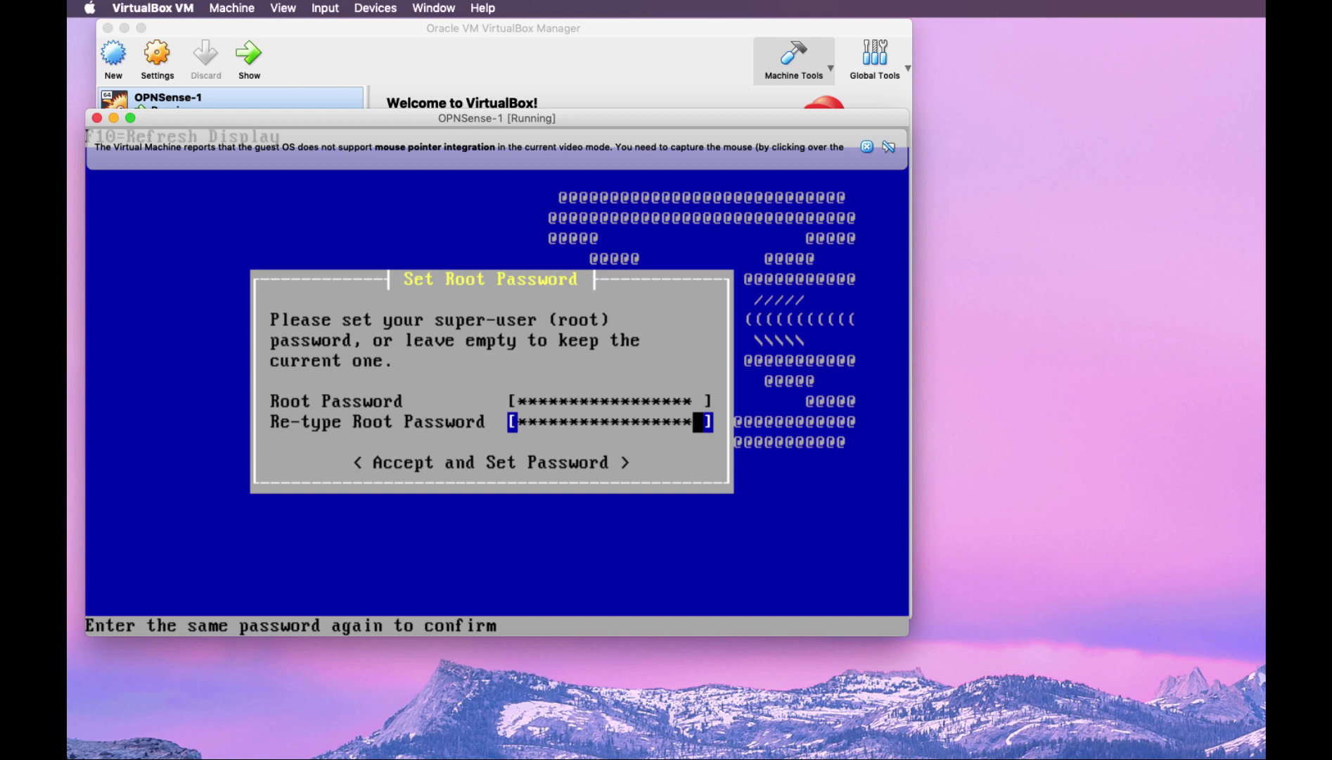
{"action": "key", "text": "Tab"}
{"action": "key", "text": "Return"}
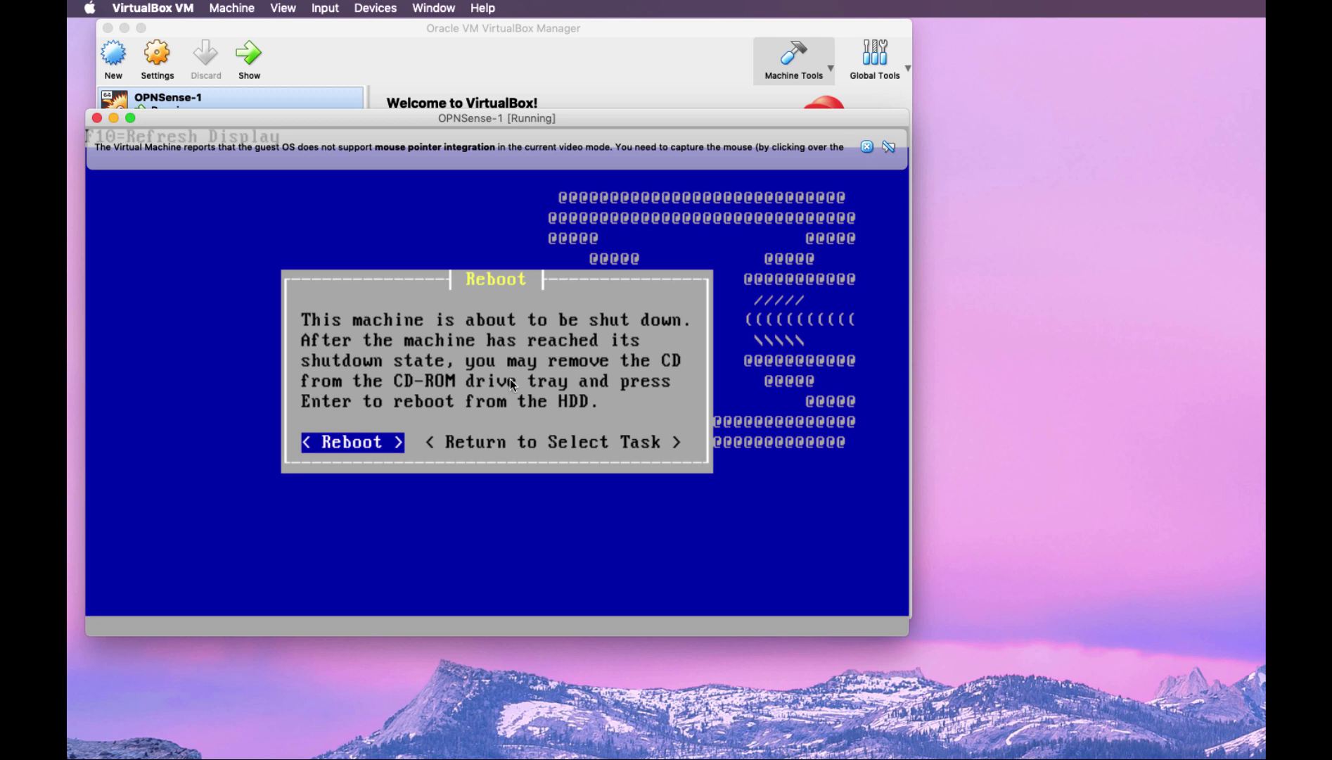
Open OPNSense-1's Storage settings and select the OPNsense installer disc
{"action": "left_click", "coordinate": [224, 8]}
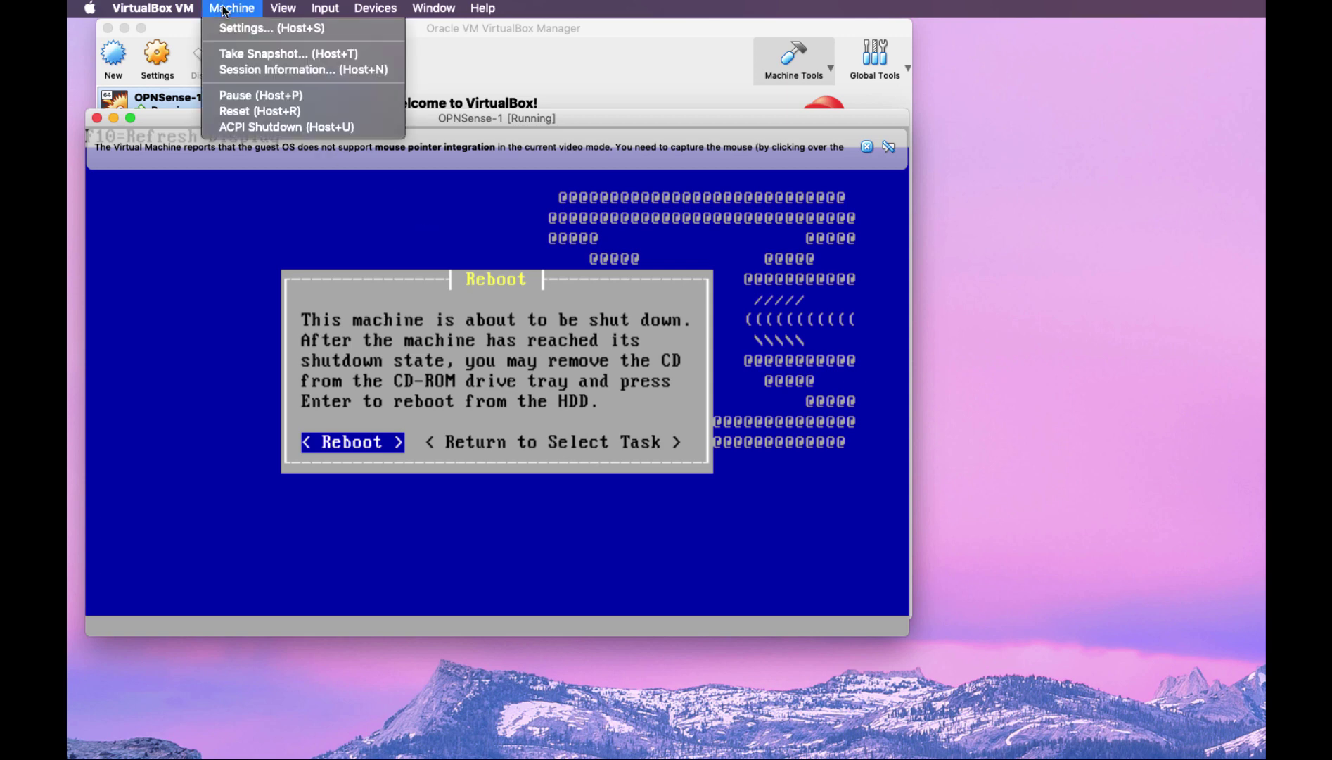
{"action": "left_click", "coordinate": [231, 28]}
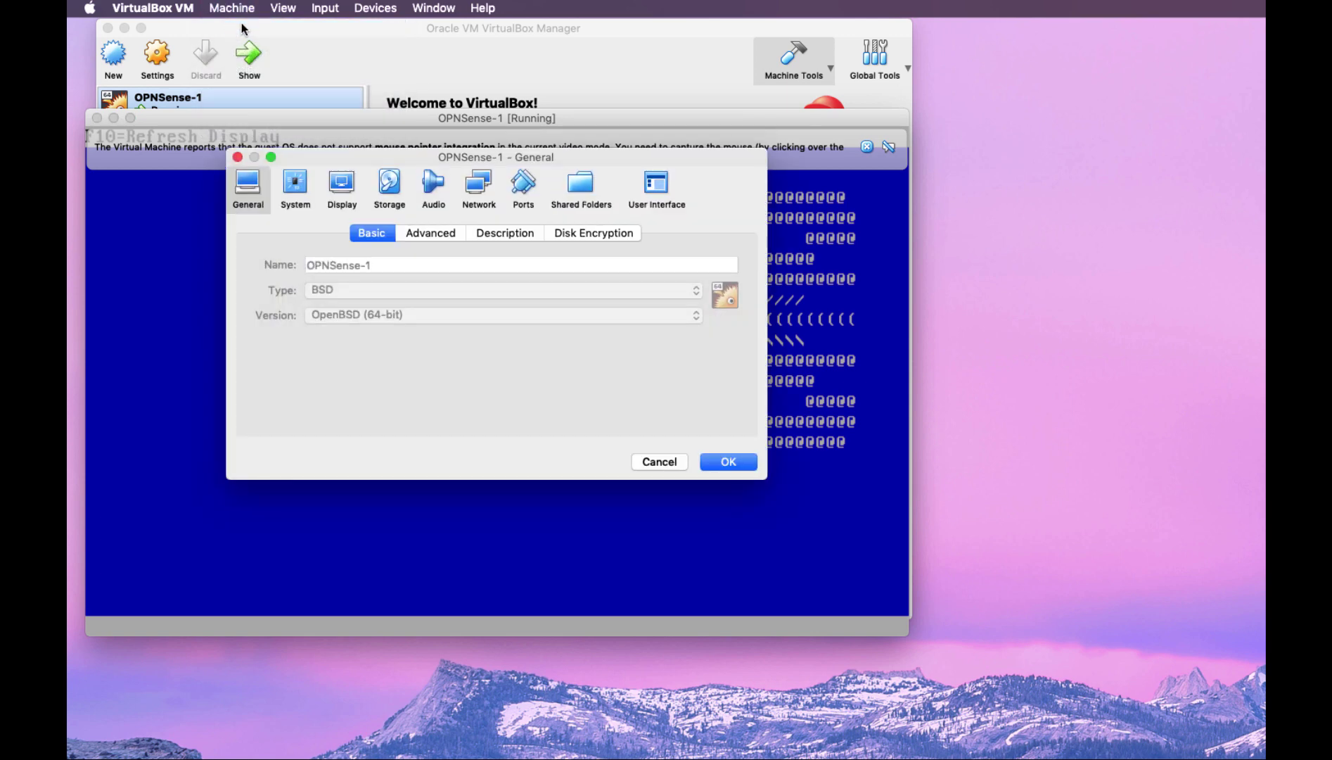
{"action": "left_click", "coordinate": [390, 187]}
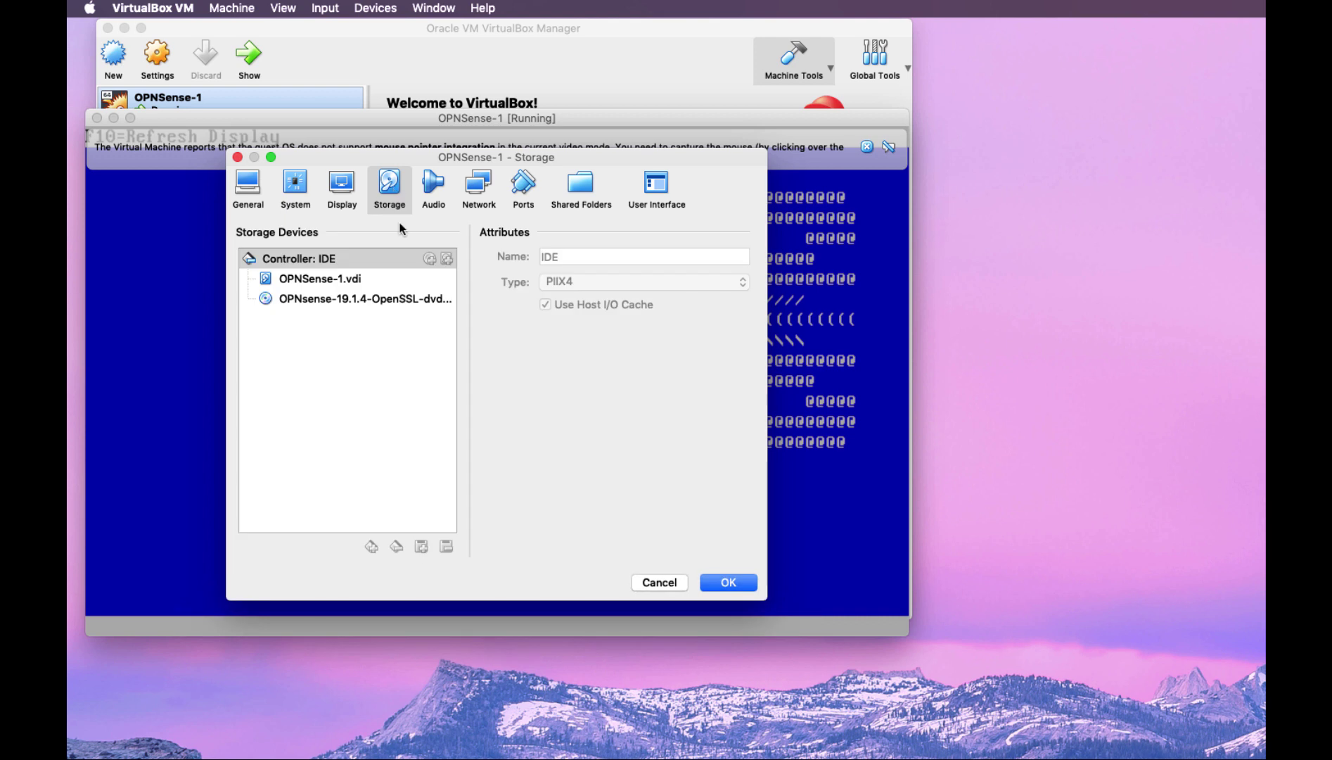
{"action": "left_click", "coordinate": [368, 298]}
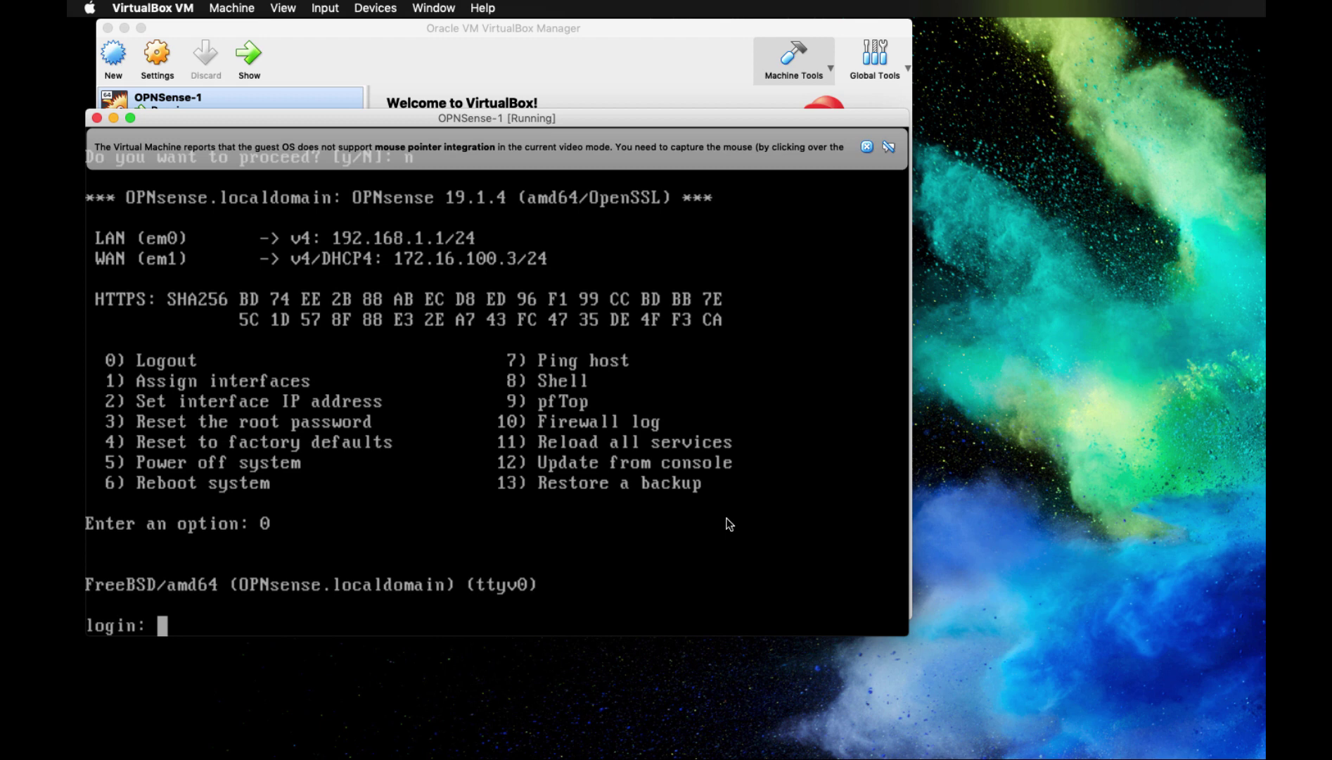
Log in to the OPNsense console as root, retrying after the first attempt fails
{"action": "type", "text": "root"}
{"action": "key", "text": "Return"}
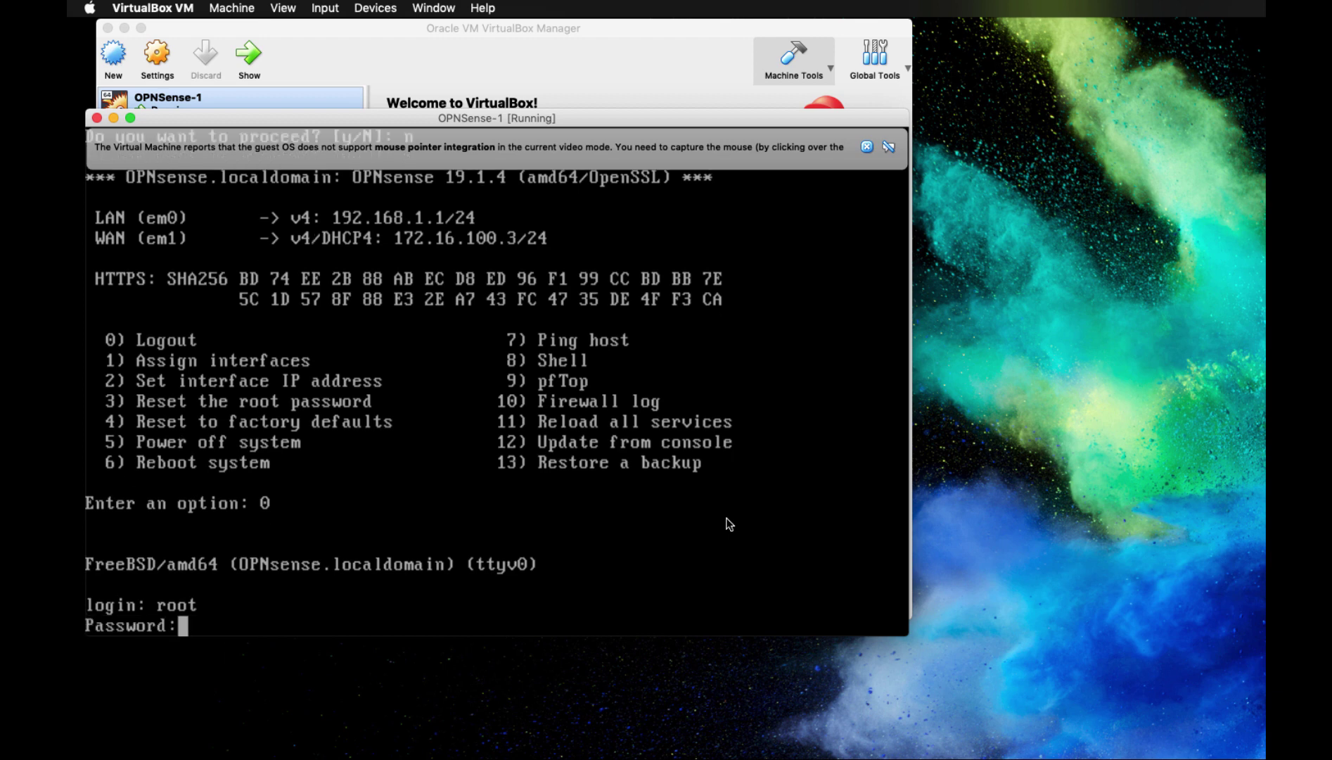
{"action": "key", "text": "Return"}
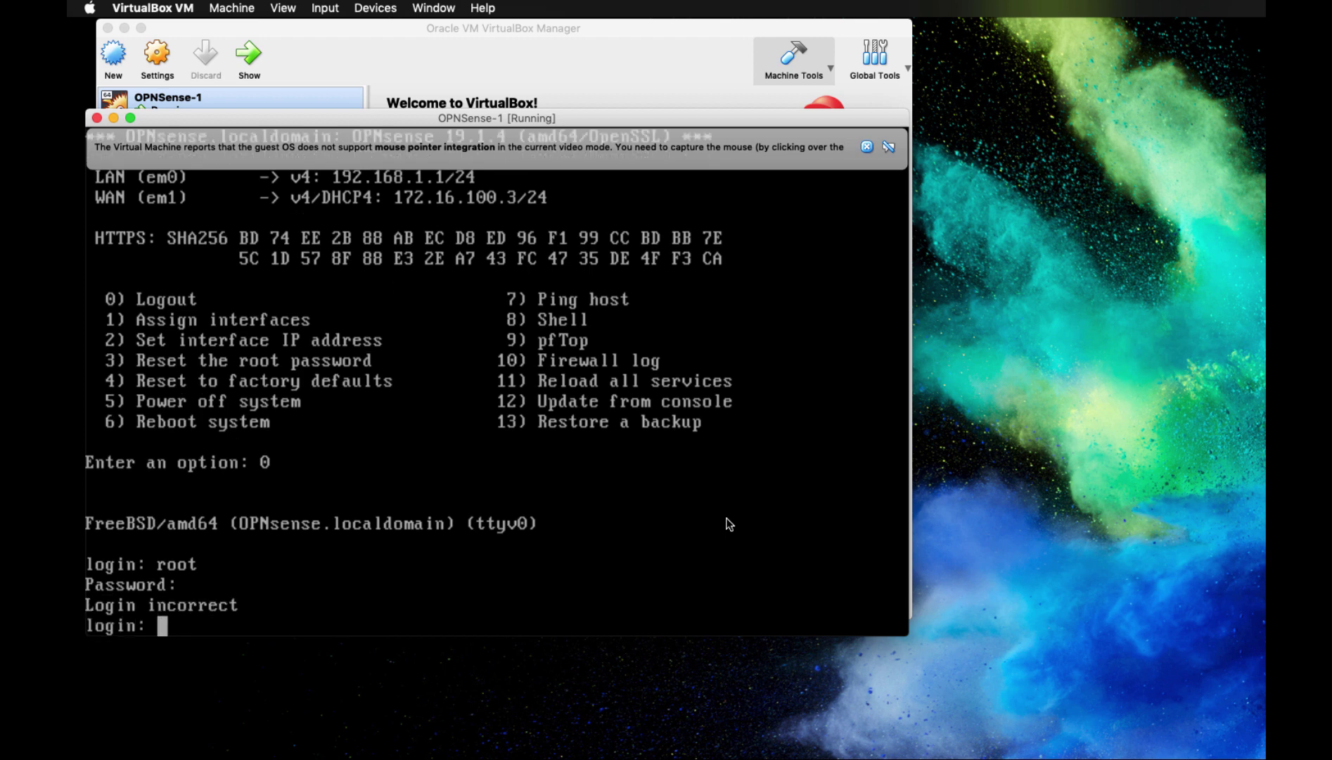
{"action": "type", "text": "root"}
{"action": "key", "text": "Return"}
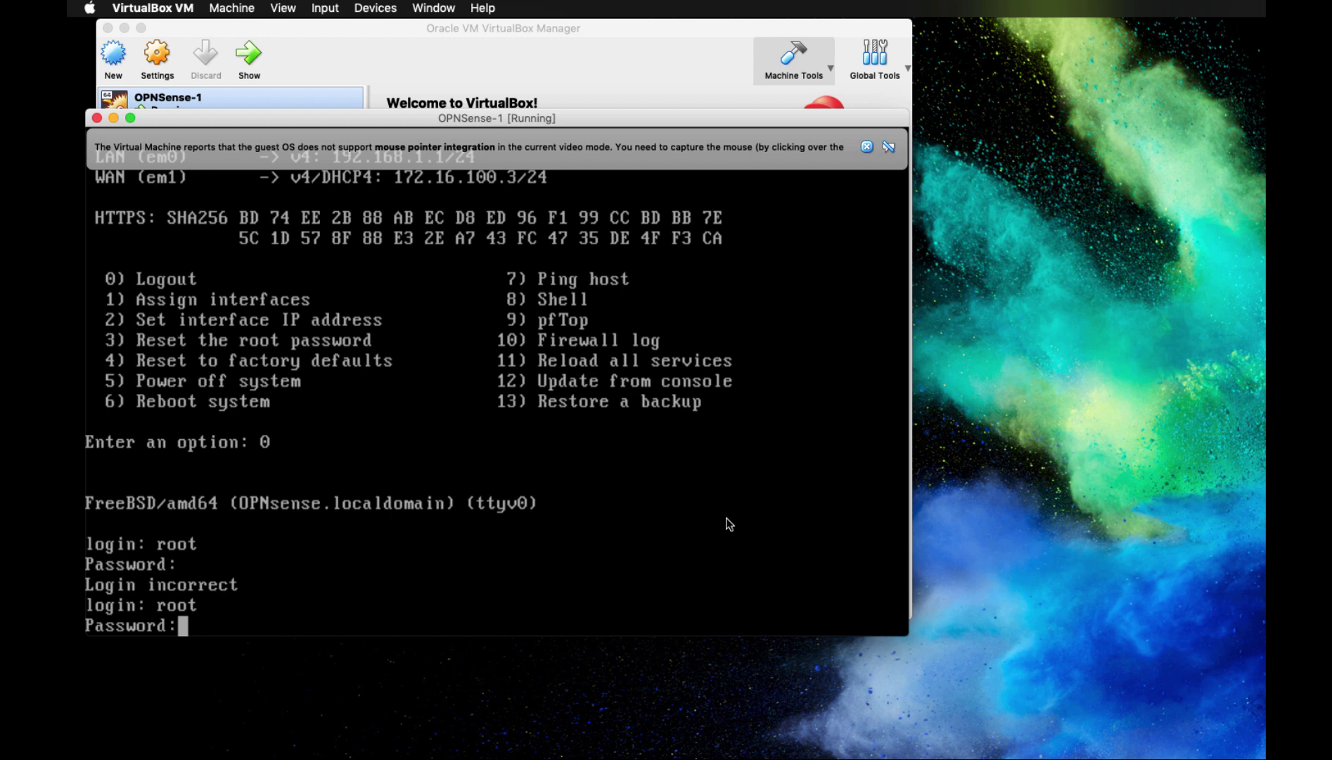
{"action": "key", "text": "Return"}
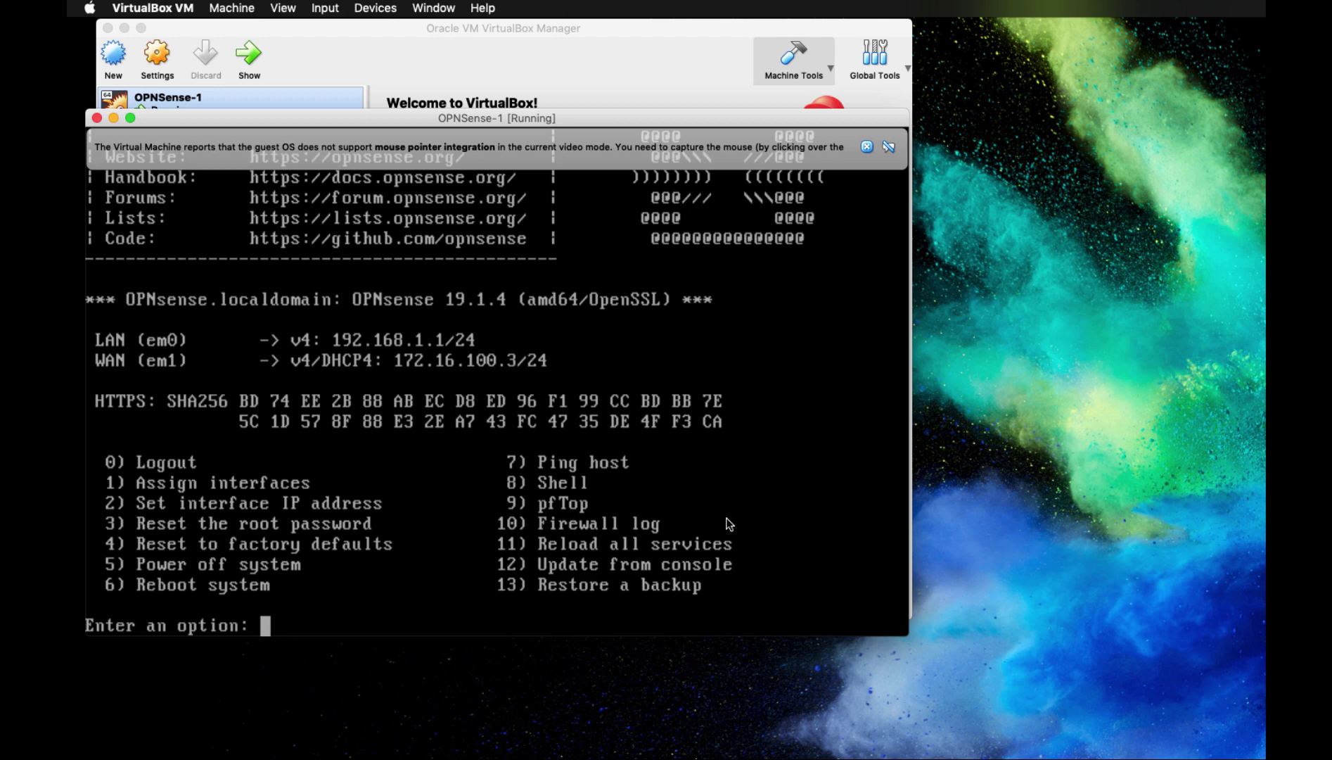
Assign interfaces via option 1: no VLANs, WAN em0, LAN em1, no optional interface
{"action": "type", "text": "1"}
{"action": "key", "text": "Return"}
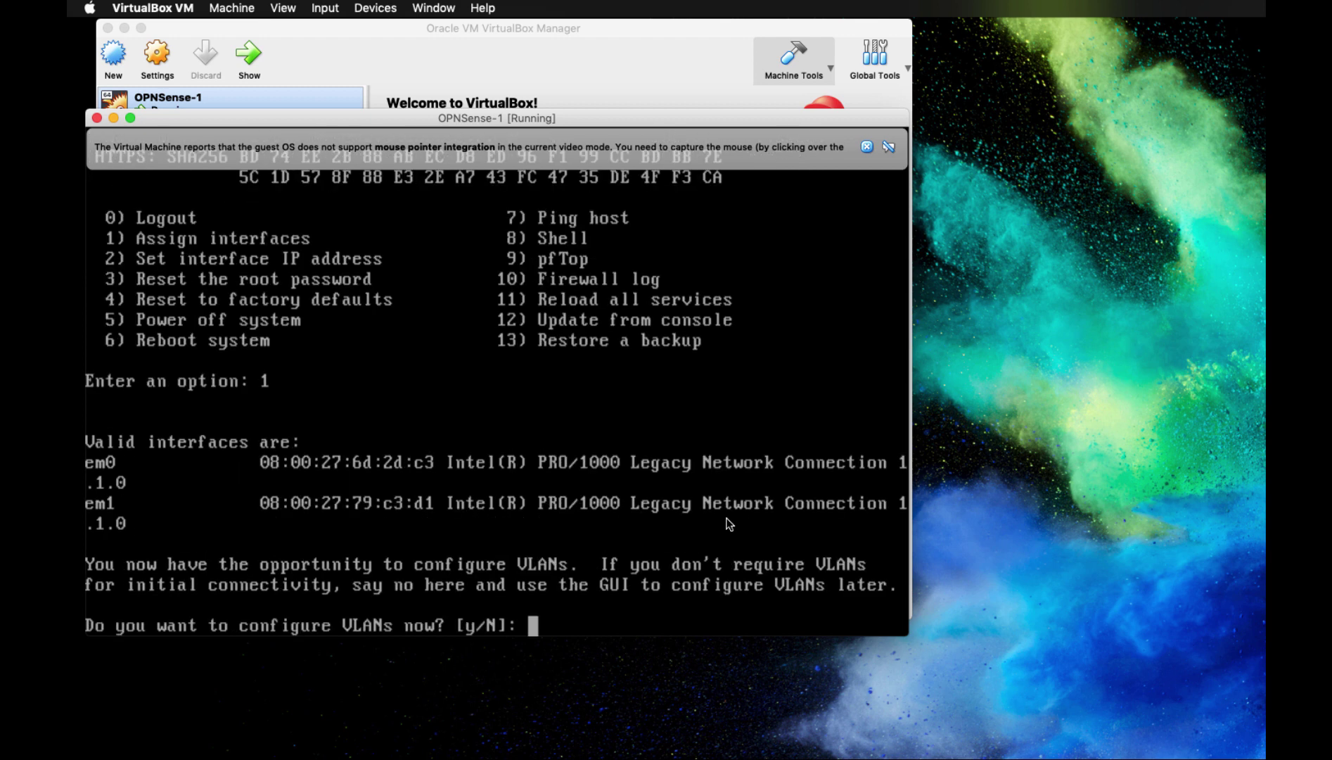
{"action": "type", "text": "n"}
{"action": "key", "text": "Return"}
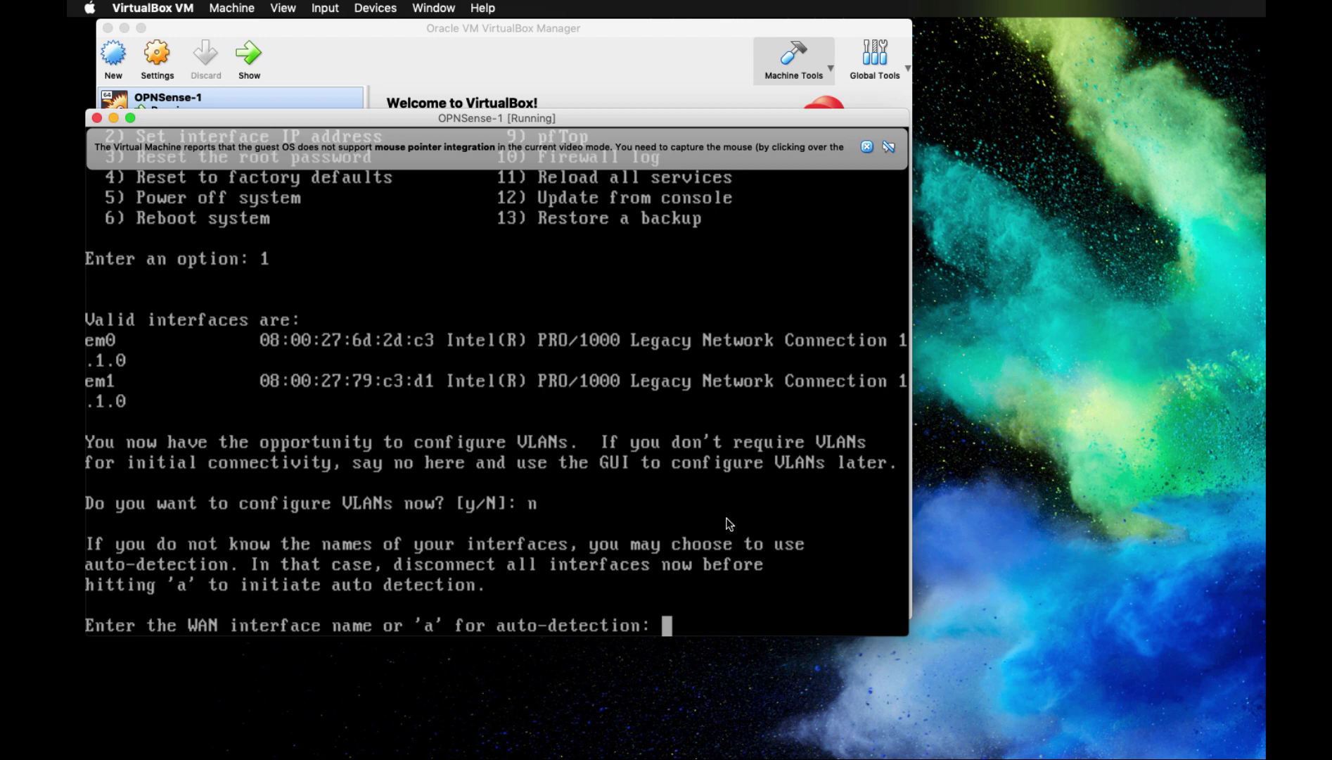
{"action": "type", "text": "em0"}
{"action": "key", "text": "Return"}
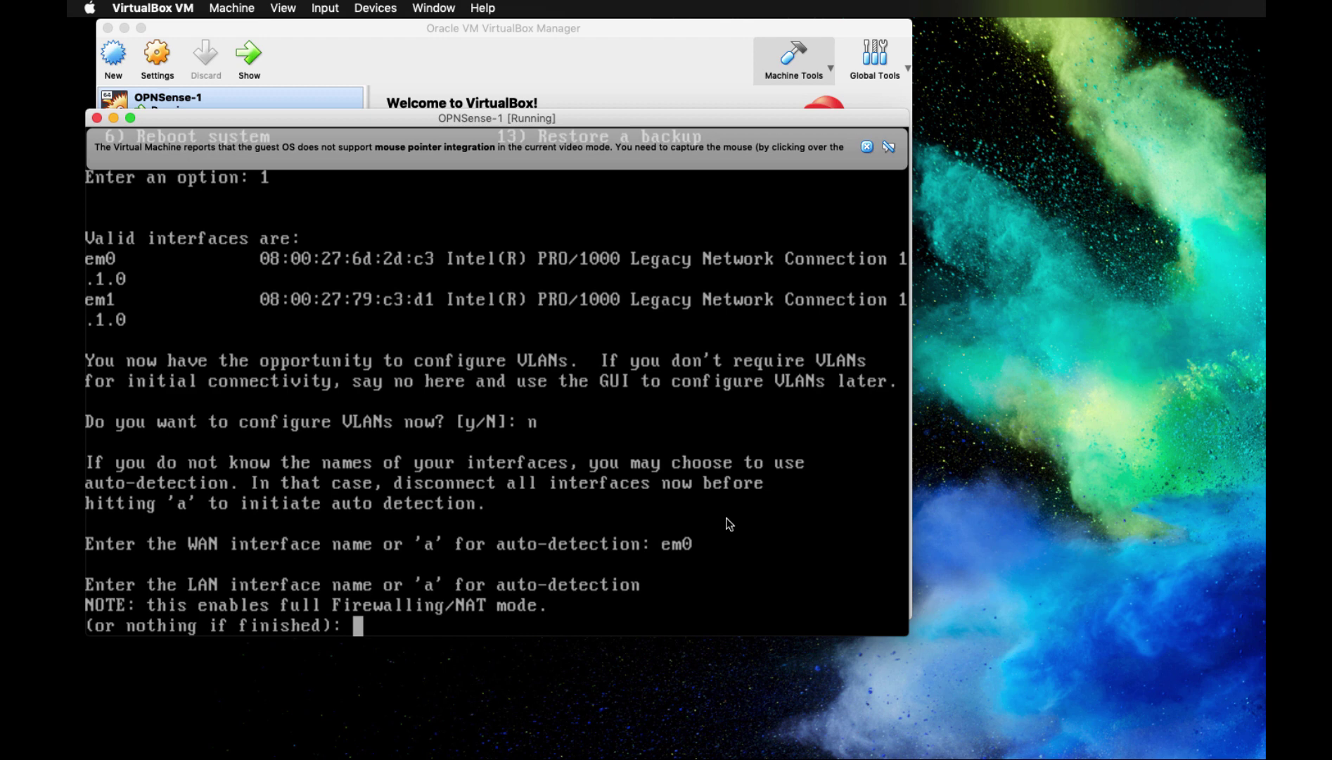
{"action": "type", "text": "em1"}
{"action": "key", "text": "Return"}
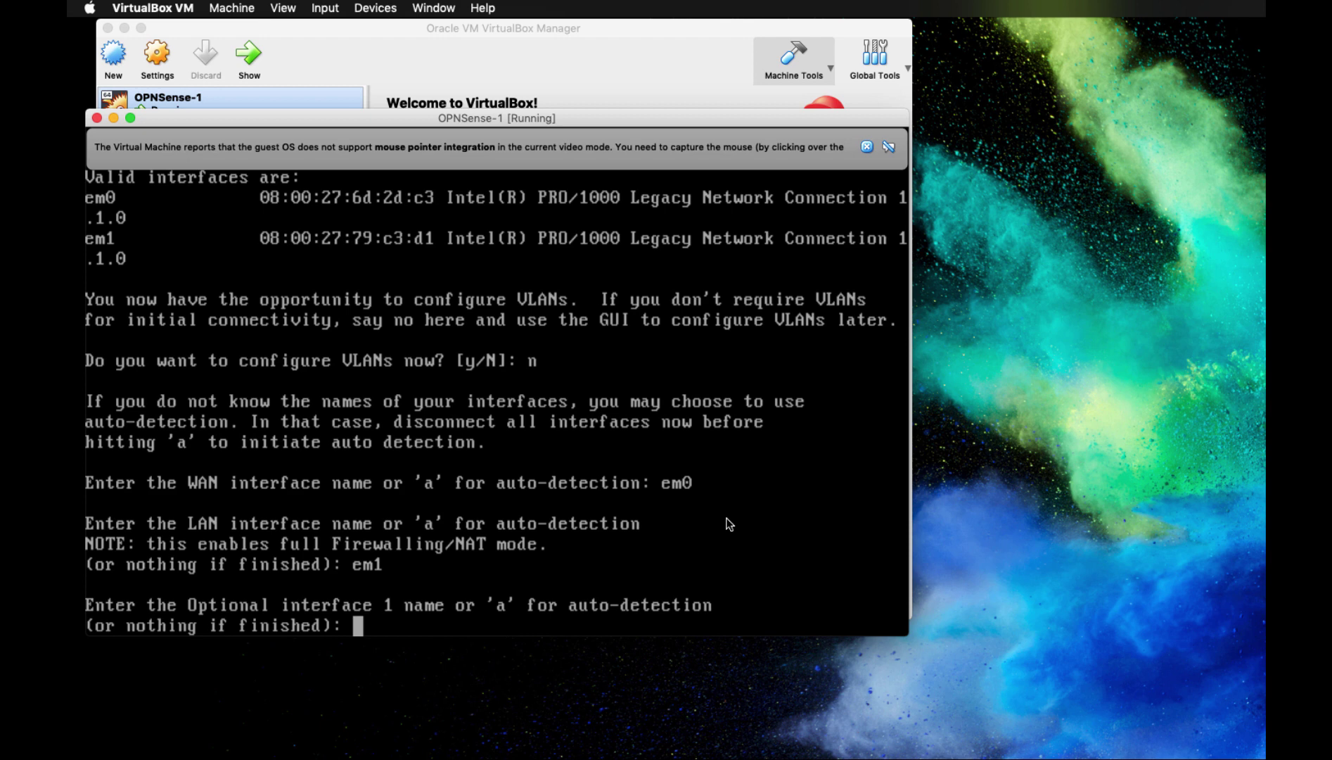
{"action": "key", "text": "Return"}
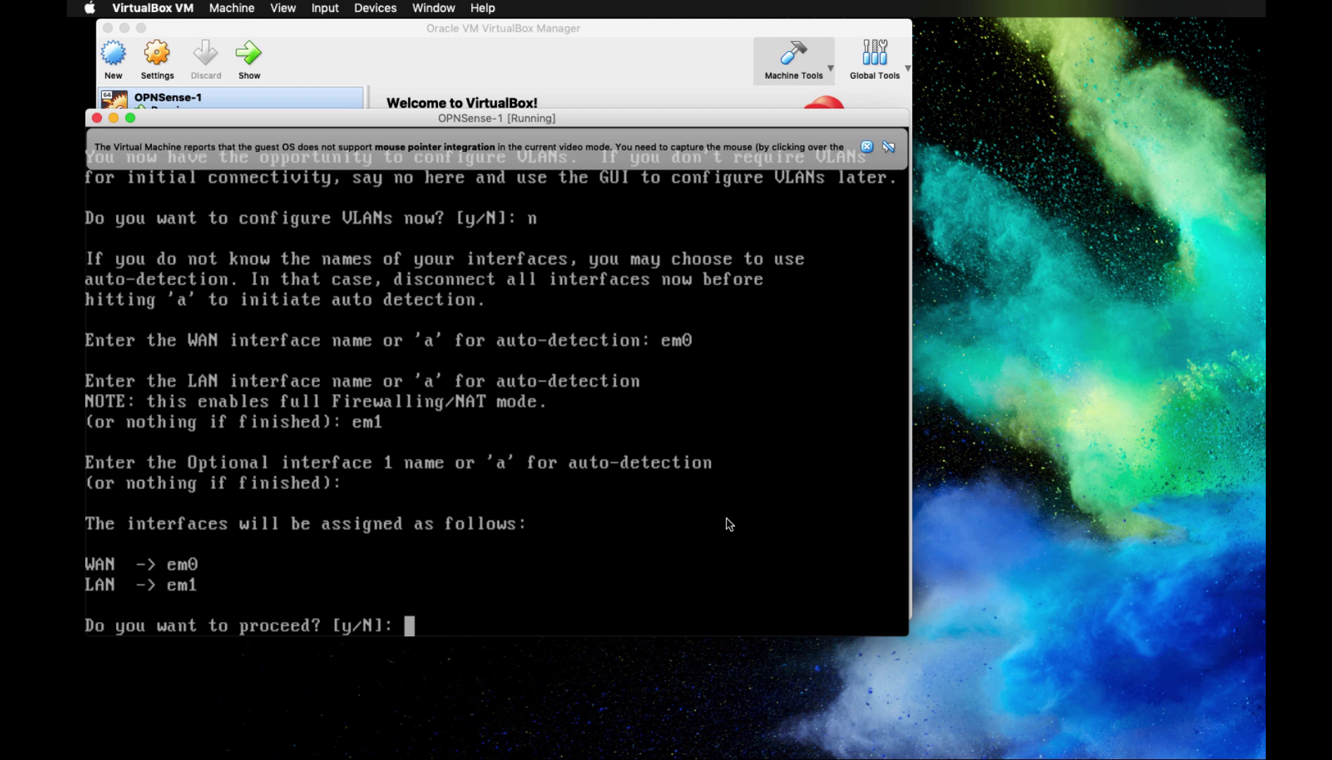
Answer y to proceed with the WAN em0 / LAN em1 assignment
{"action": "type", "text": "y"}
{"action": "key", "text": "Return"}
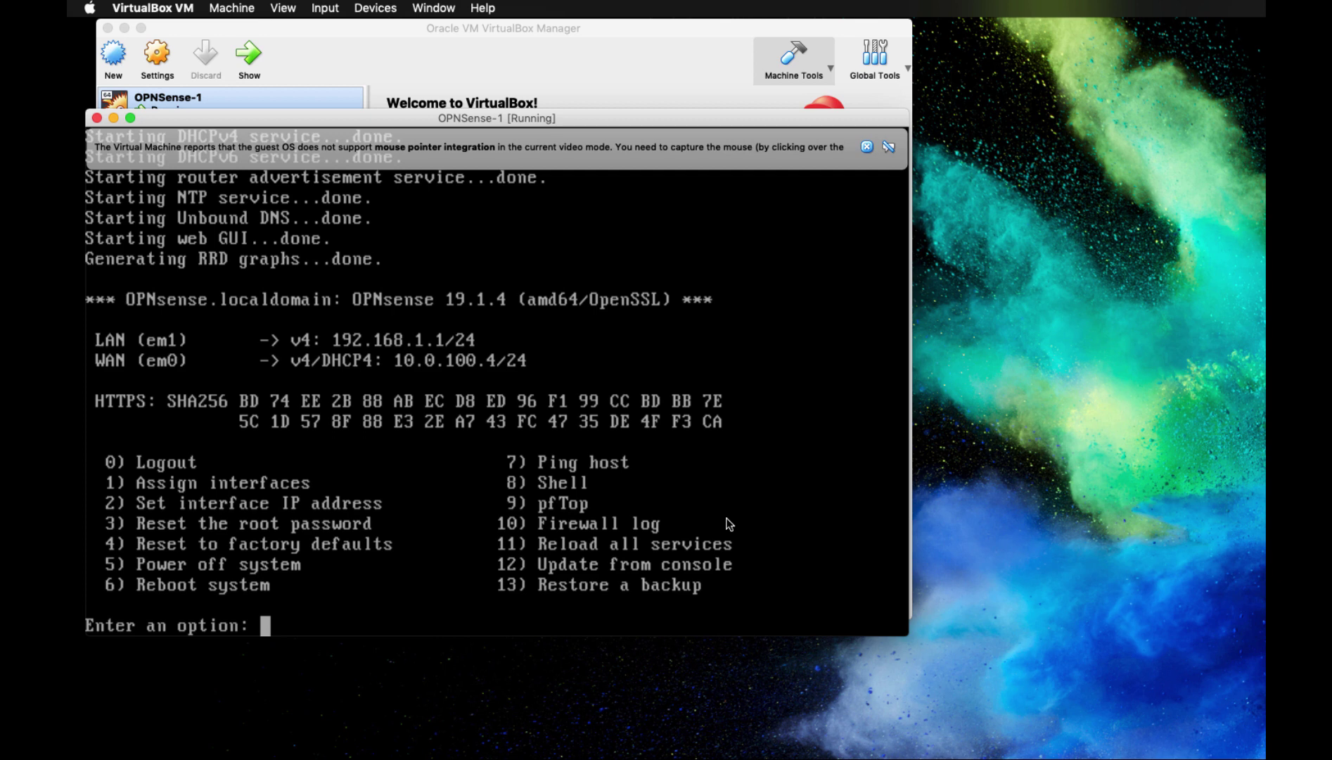
Choose option 2 for interface 1 and enable DHCP for its IPv4 address
{"action": "type", "text": "2"}
{"action": "key", "text": "Return"}
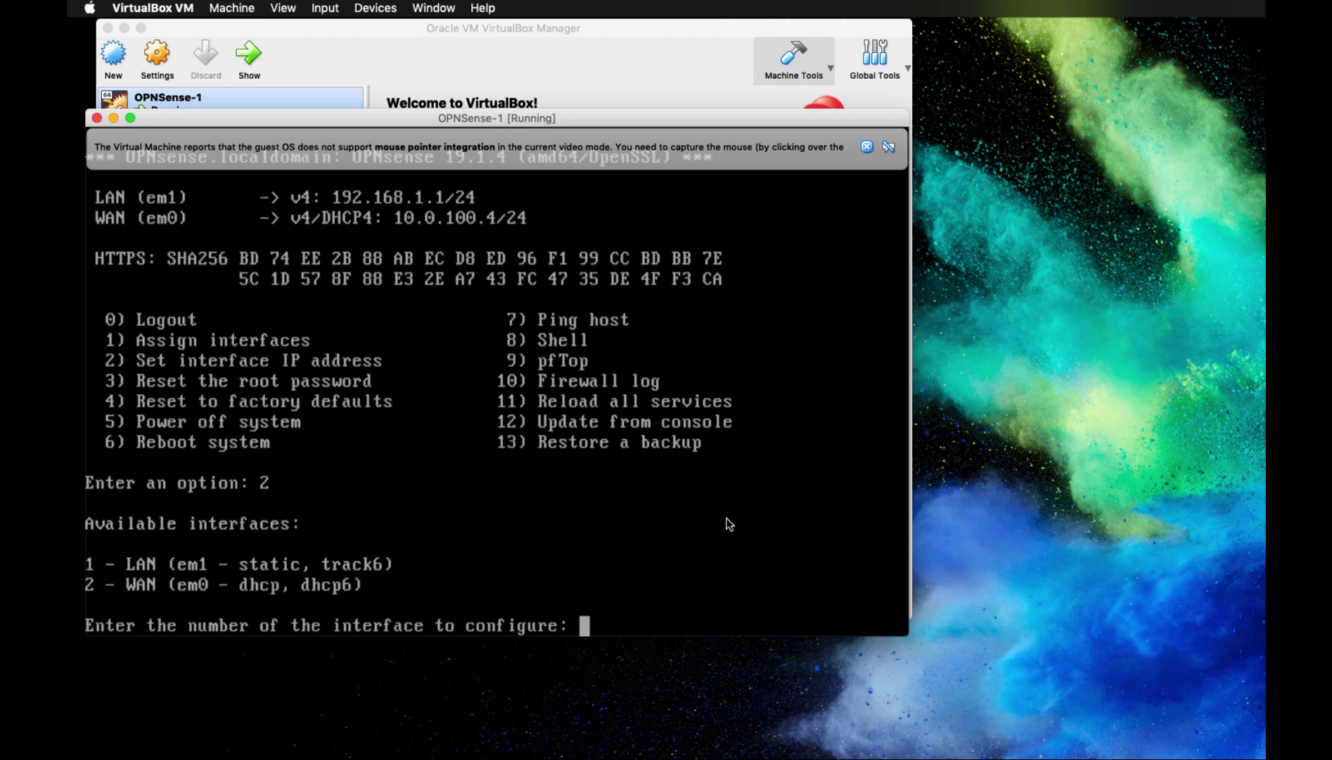
{"action": "type", "text": "1"}
{"action": "key", "text": "Return"}
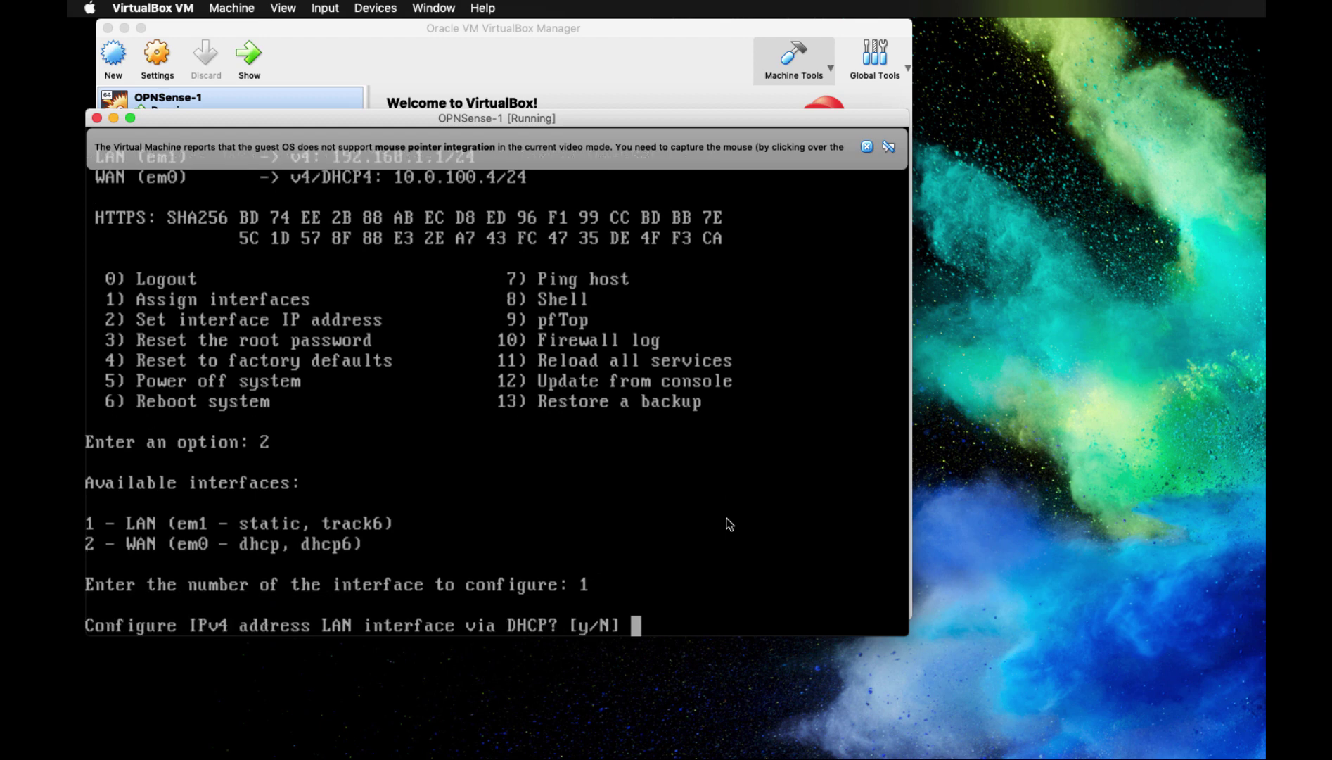
{"action": "type", "text": "y"}
{"action": "key", "text": "Return"}
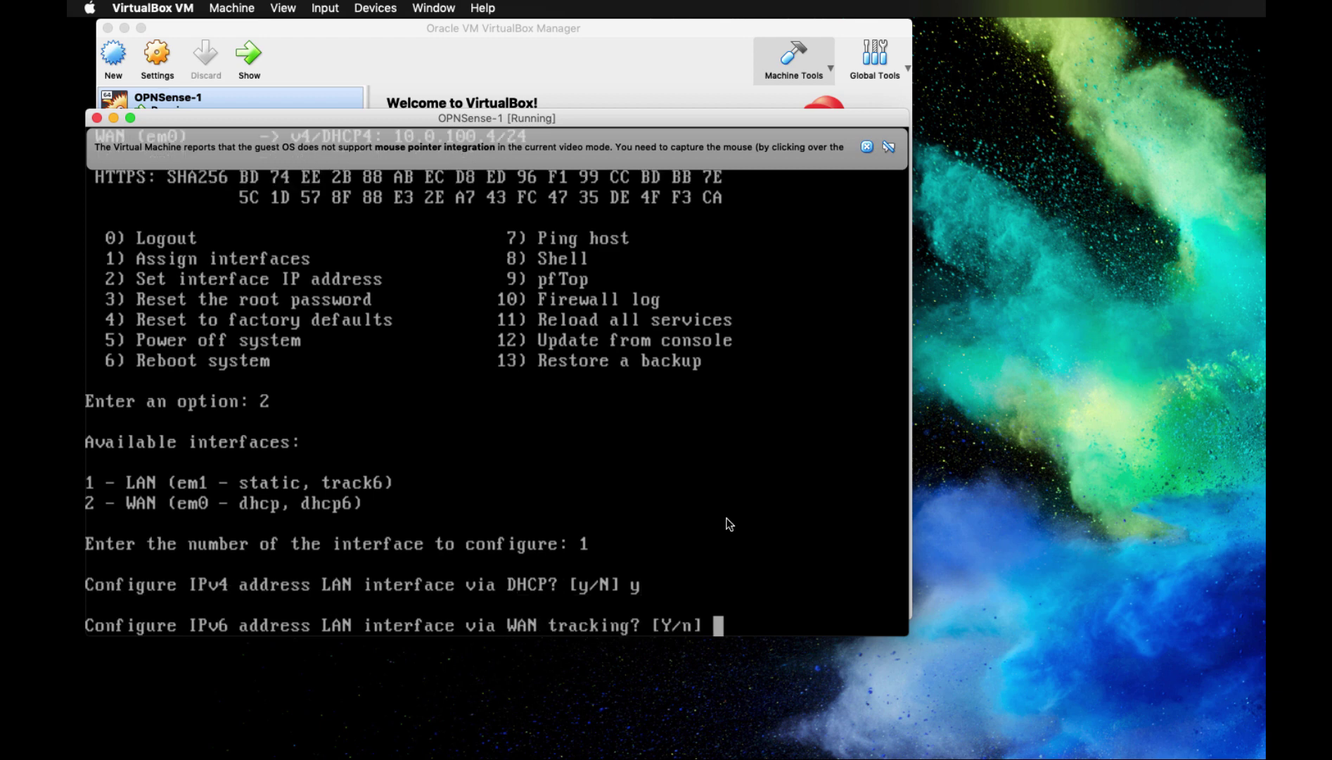
Decline IPv6 via WAN tracking and DHCP6, leave IPv6 empty, and revert the GUI to HTTP
{"action": "type", "text": "n"}
{"action": "key", "text": "Return"}
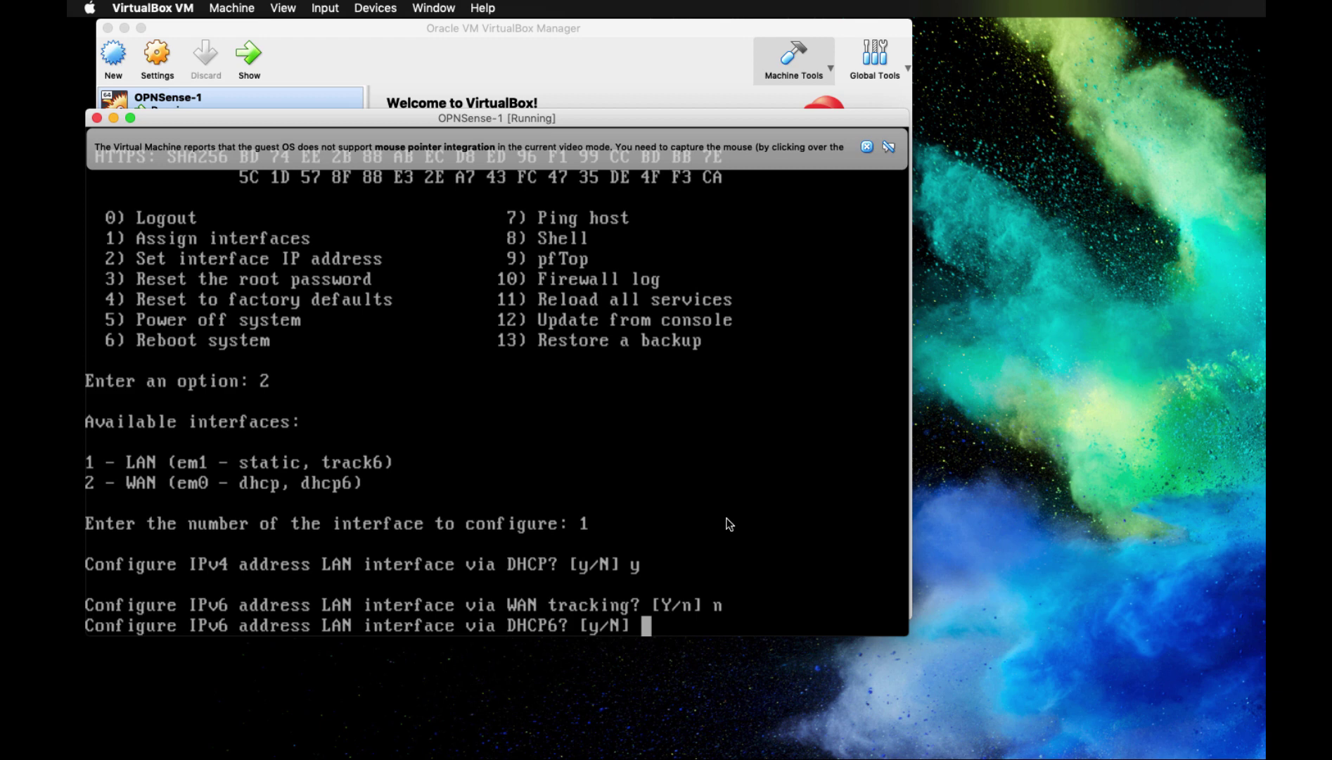
{"action": "type", "text": "n"}
{"action": "key", "text": "Return"}
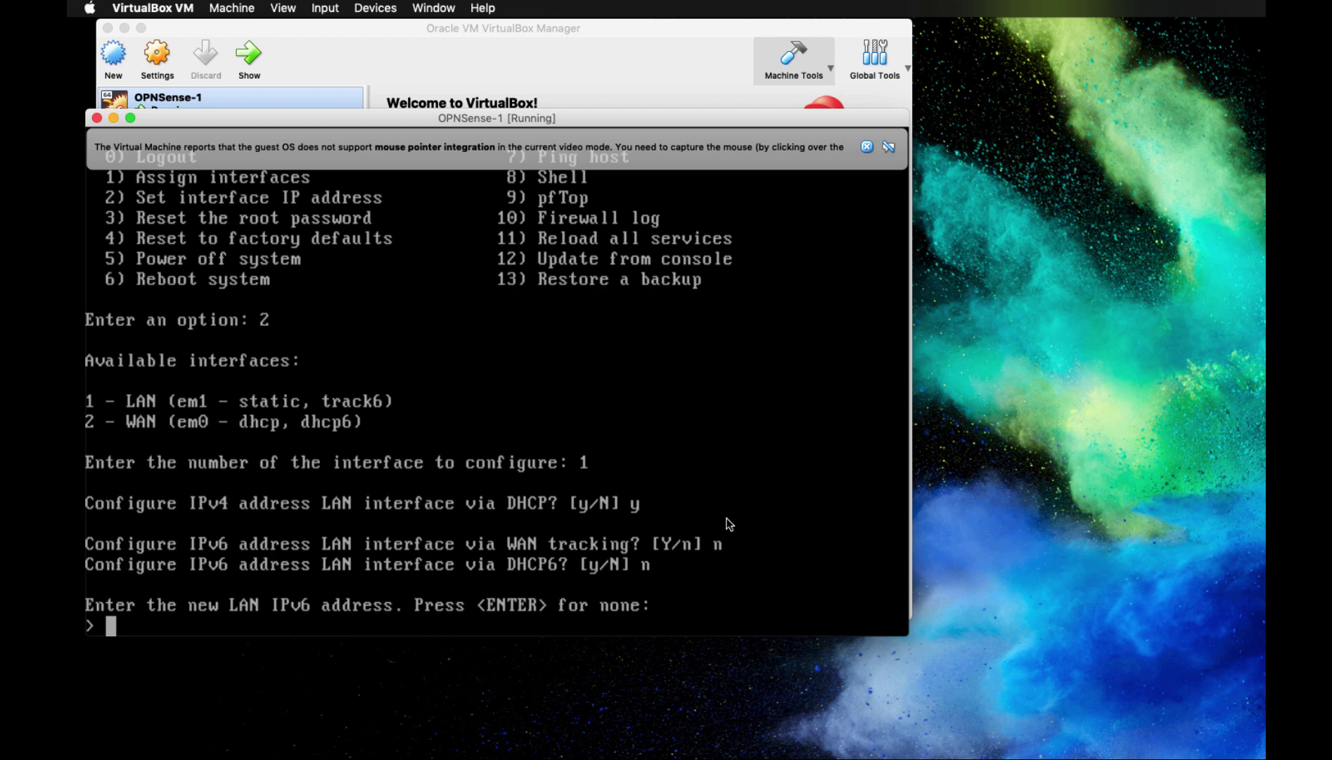
{"action": "key", "text": "Return"}
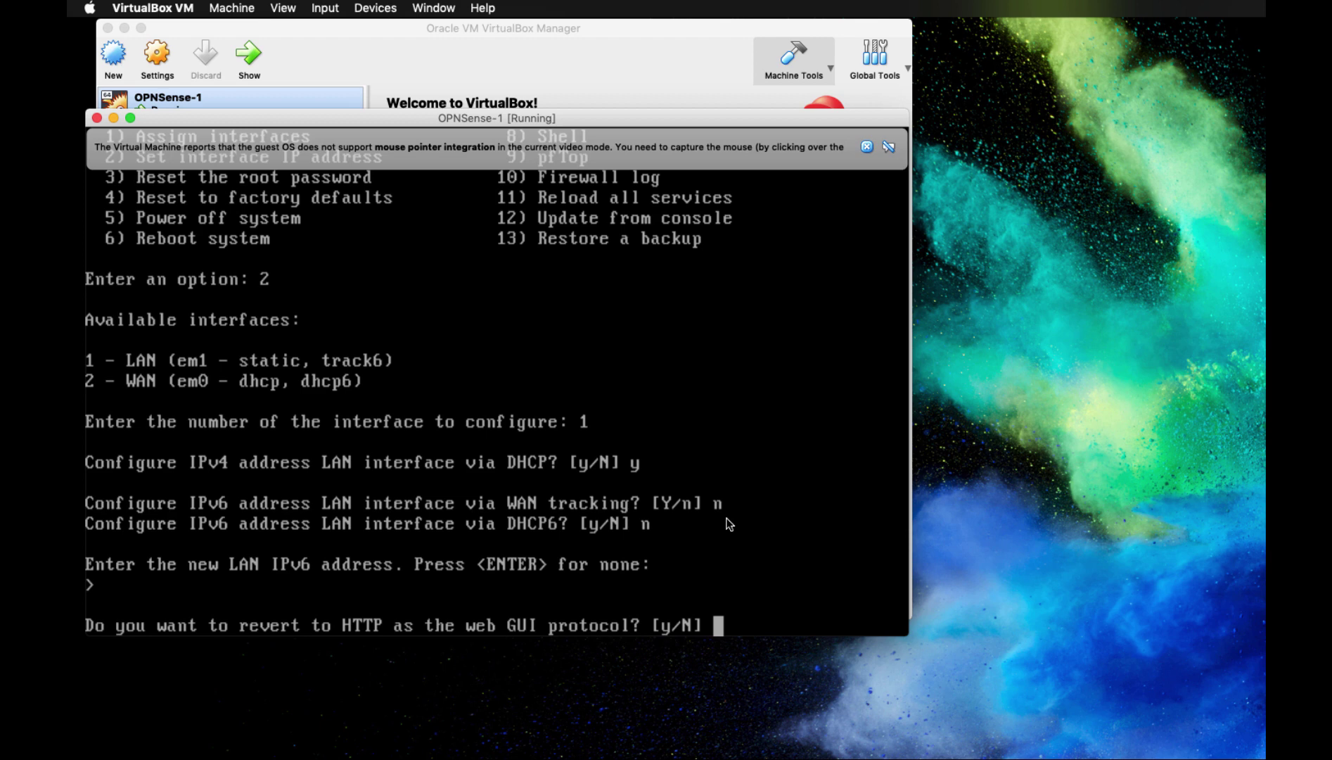
{"action": "type", "text": "y"}
{"action": "key", "text": "Return"}
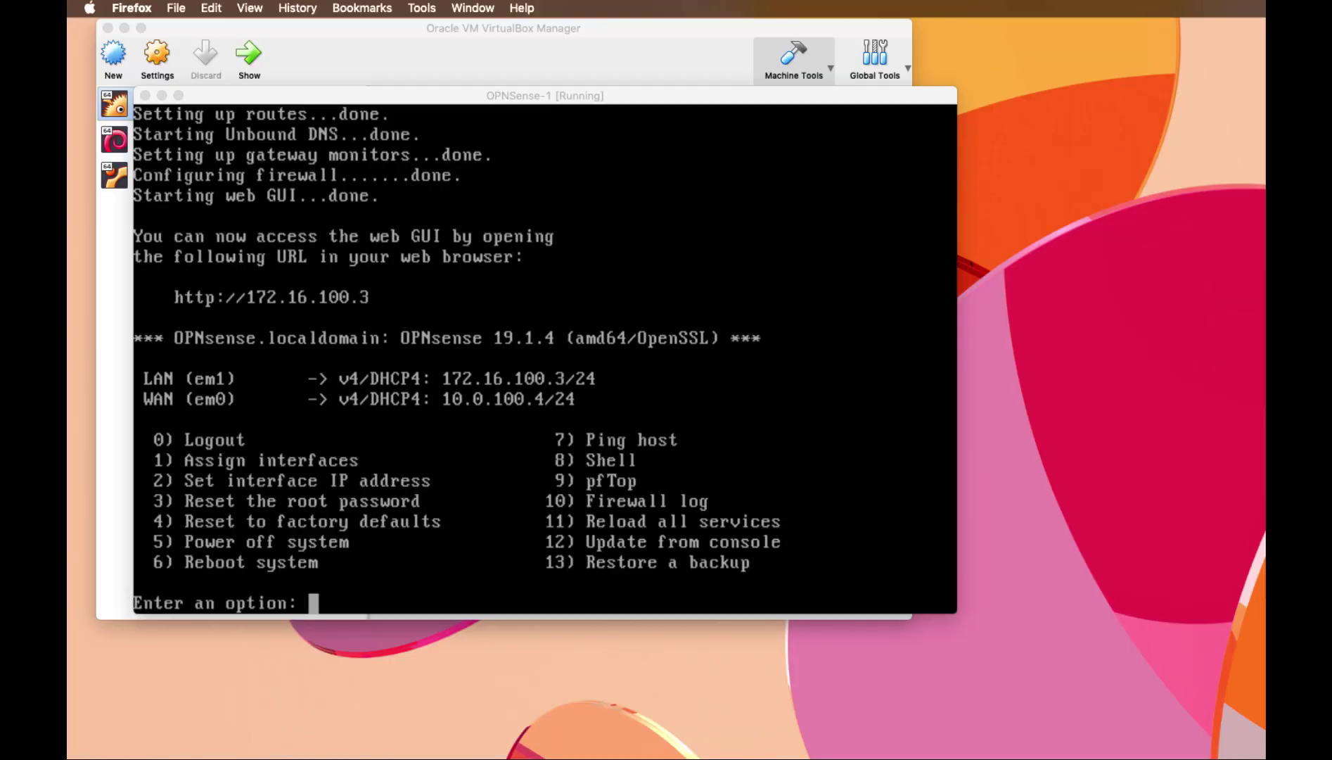
Open the OPNSense Lab bookmark in Firefox and sign in at 172.16.100.3 as root
{"action": "left_click_drag", "start_coordinate": [1266, 422], "coordinate": [962, 162]}
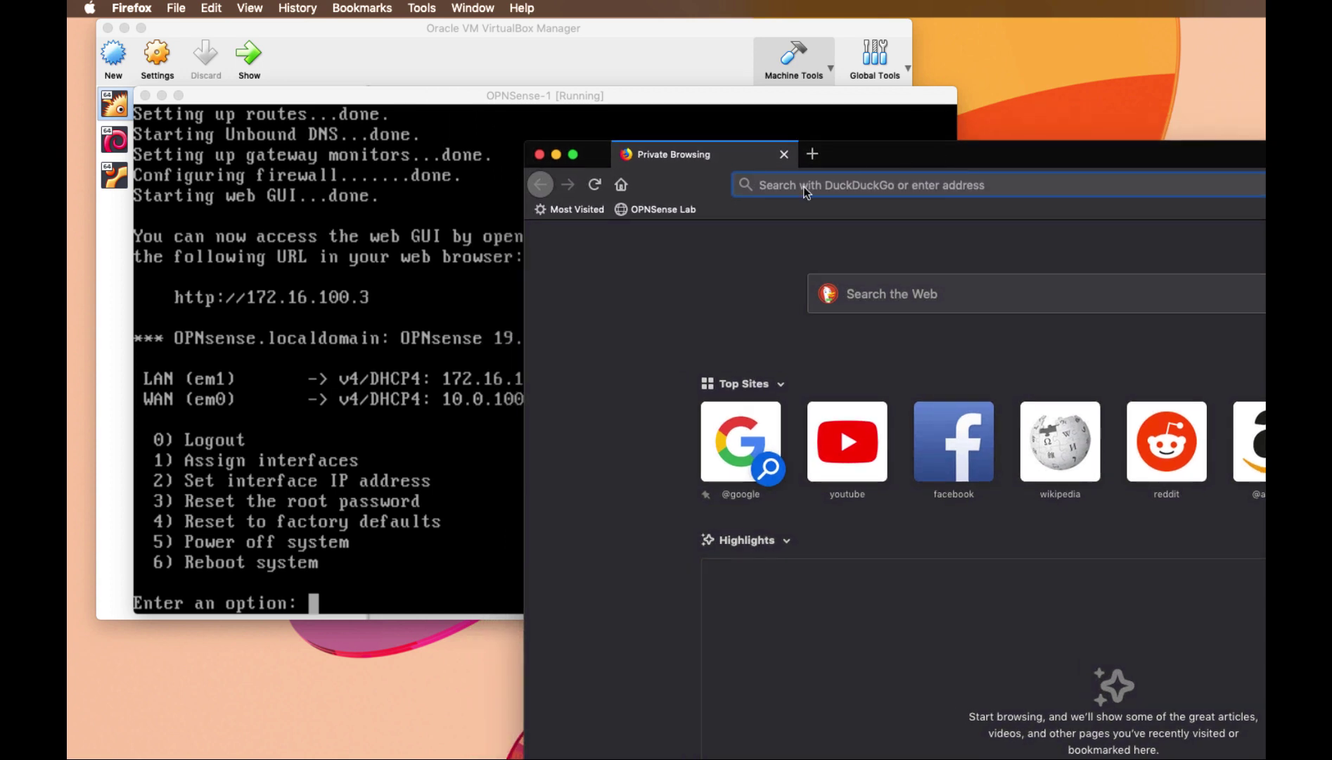
{"action": "left_click", "coordinate": [669, 211]}
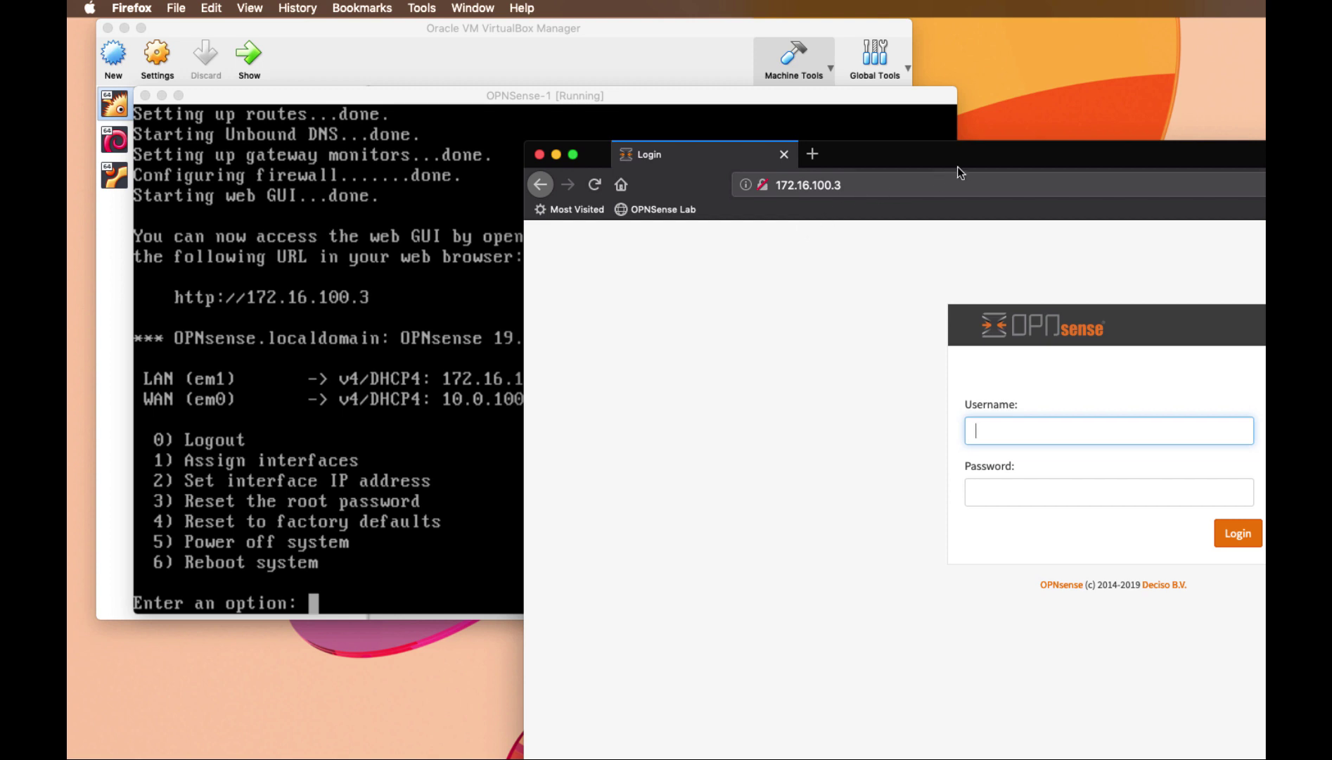
{"action": "left_click_drag", "start_coordinate": [975, 159], "coordinate": [915, 126]}
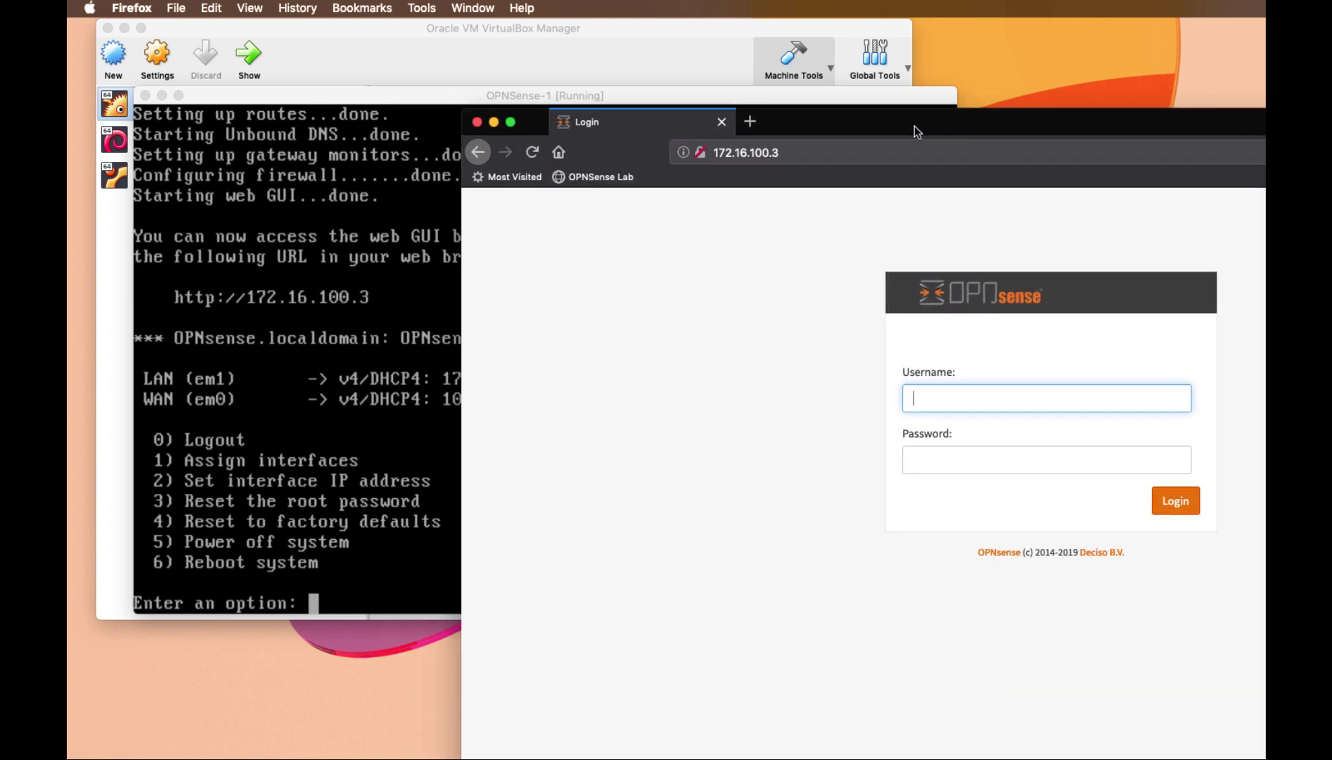
{"action": "type", "text": "root"}
{"action": "key", "text": "Tab"}
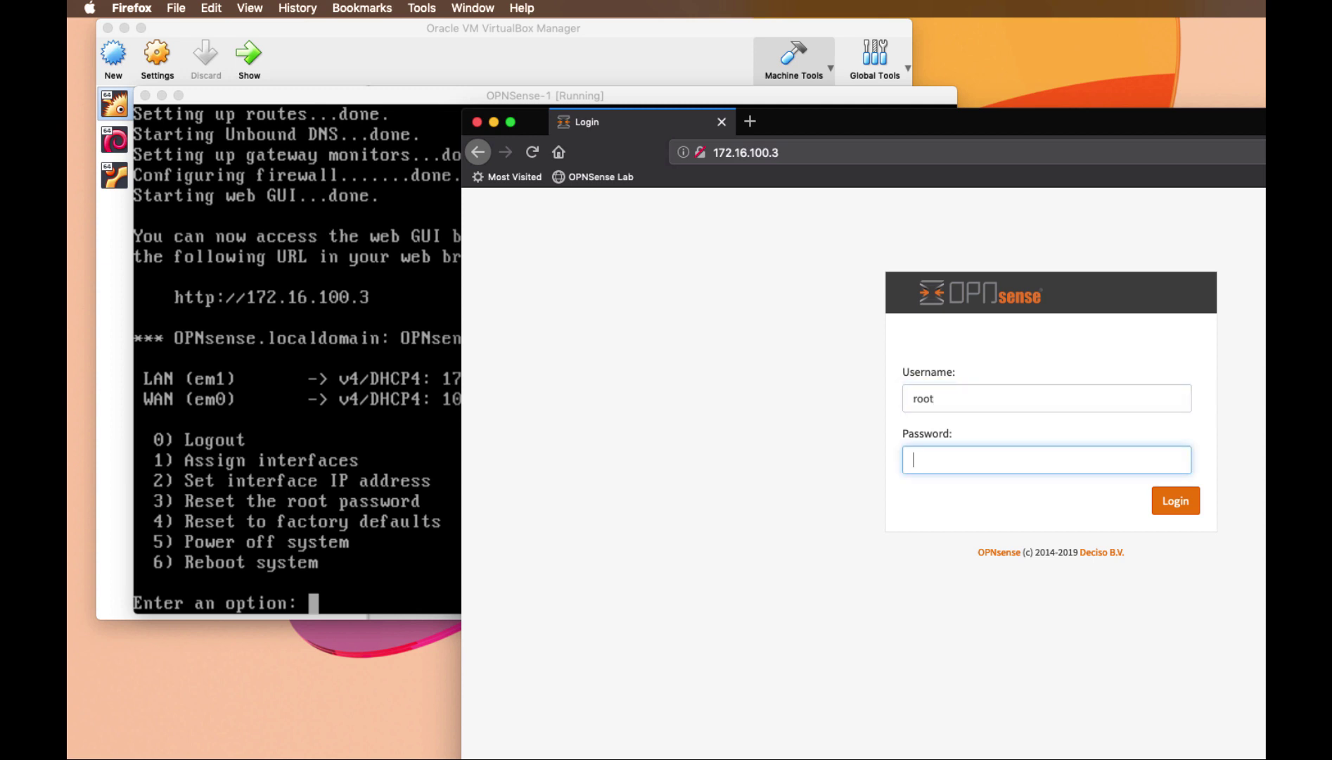
{"action": "type", "text": "opnsense********"}
{"action": "key", "text": "Return"}
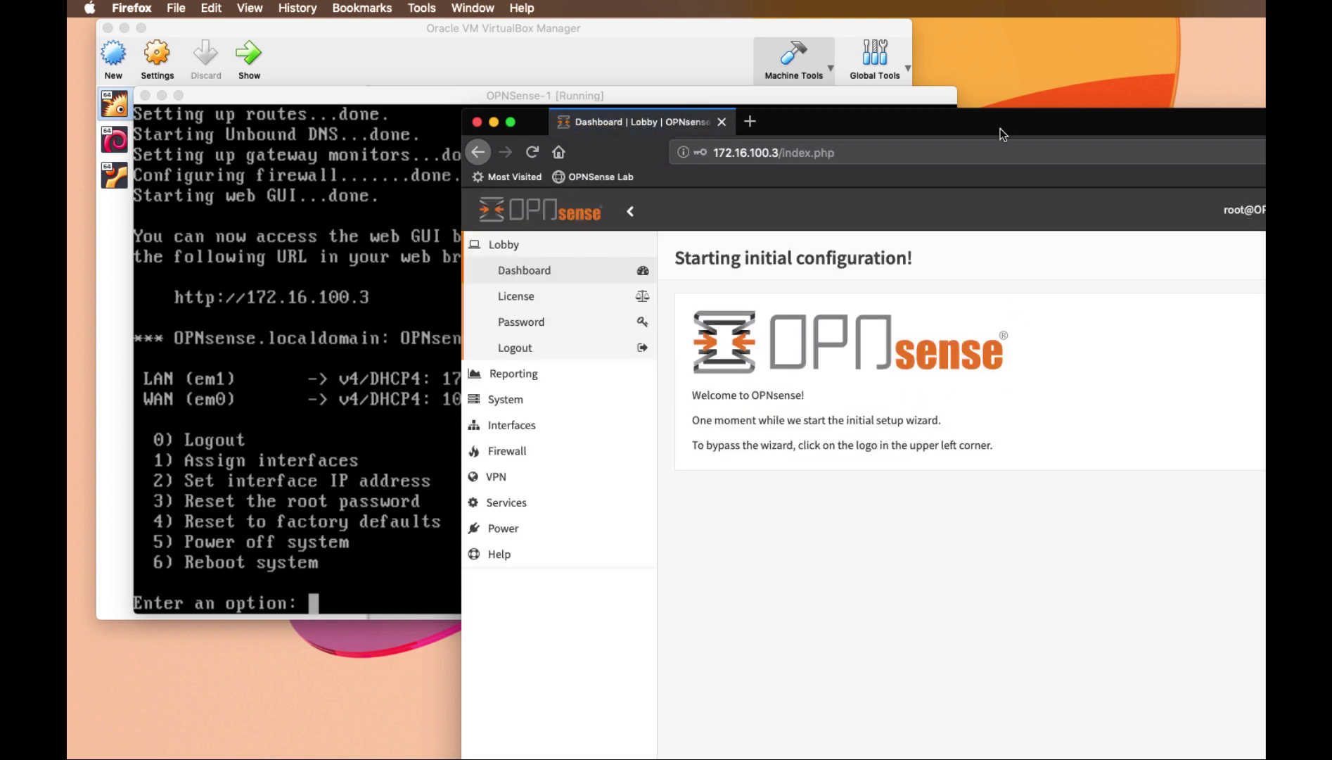
Skip the setup wizard by going to Lobby > Dashboard
{"action": "left_click_drag", "start_coordinate": [1000, 128], "coordinate": [615, 39]}
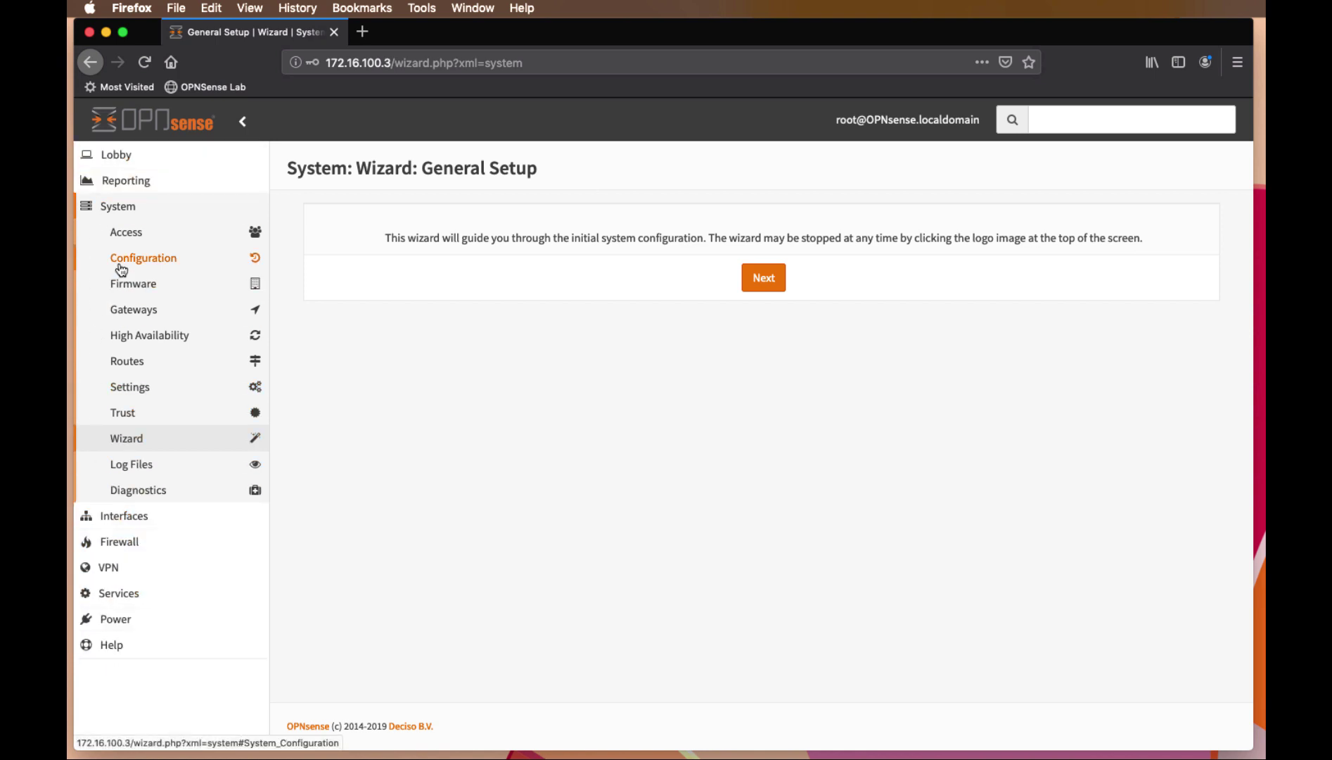
{"action": "left_click", "coordinate": [125, 159]}
{"action": "left_click", "coordinate": [138, 183]}
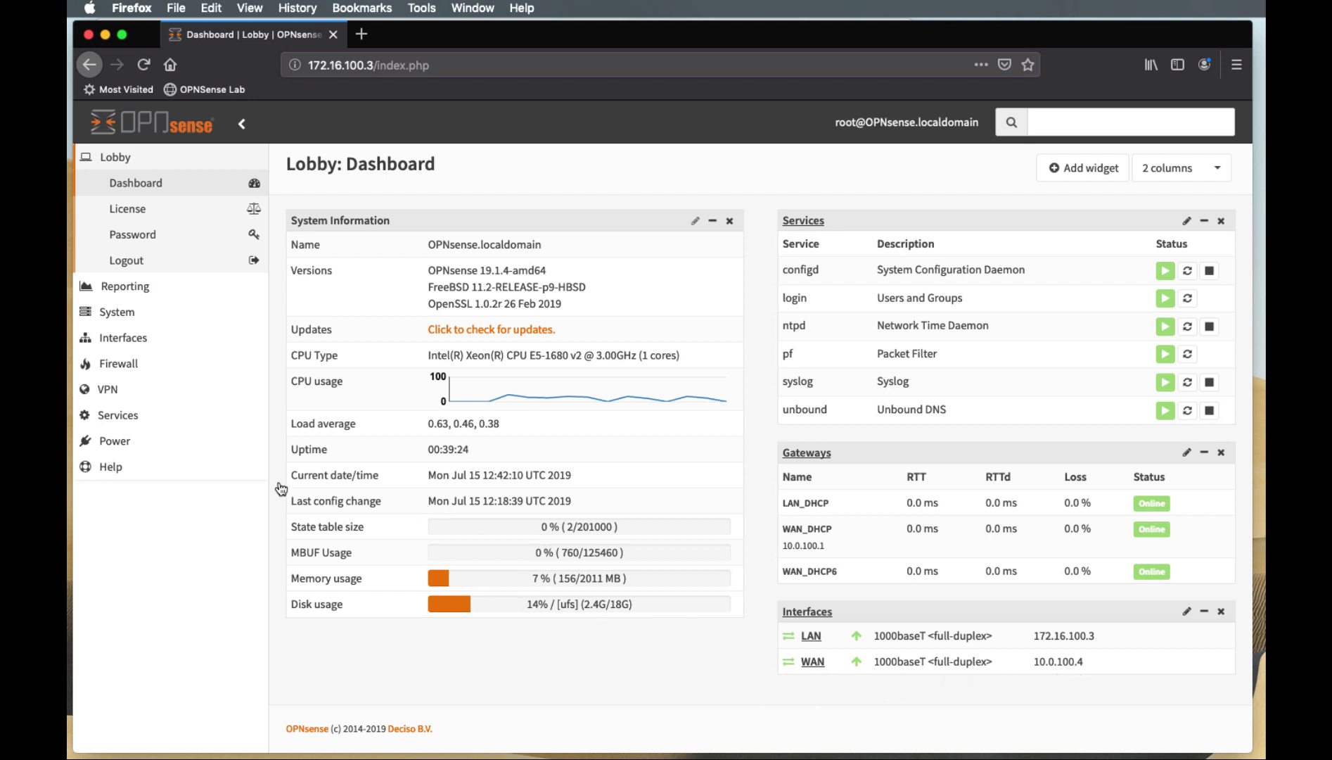
On the WAN interface, turn off Block private networks, then save and apply the change
{"action": "left_click", "coordinate": [125, 339]}
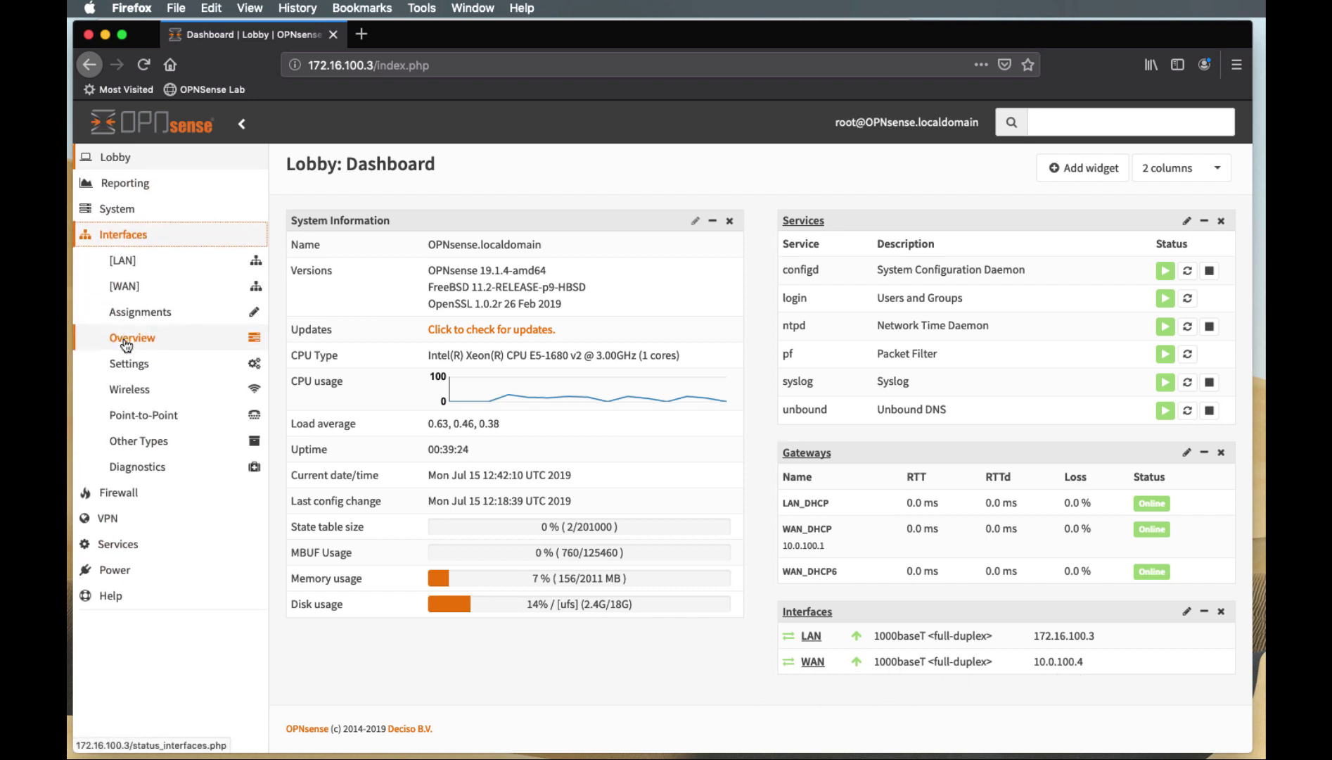
{"action": "left_click", "coordinate": [127, 288]}
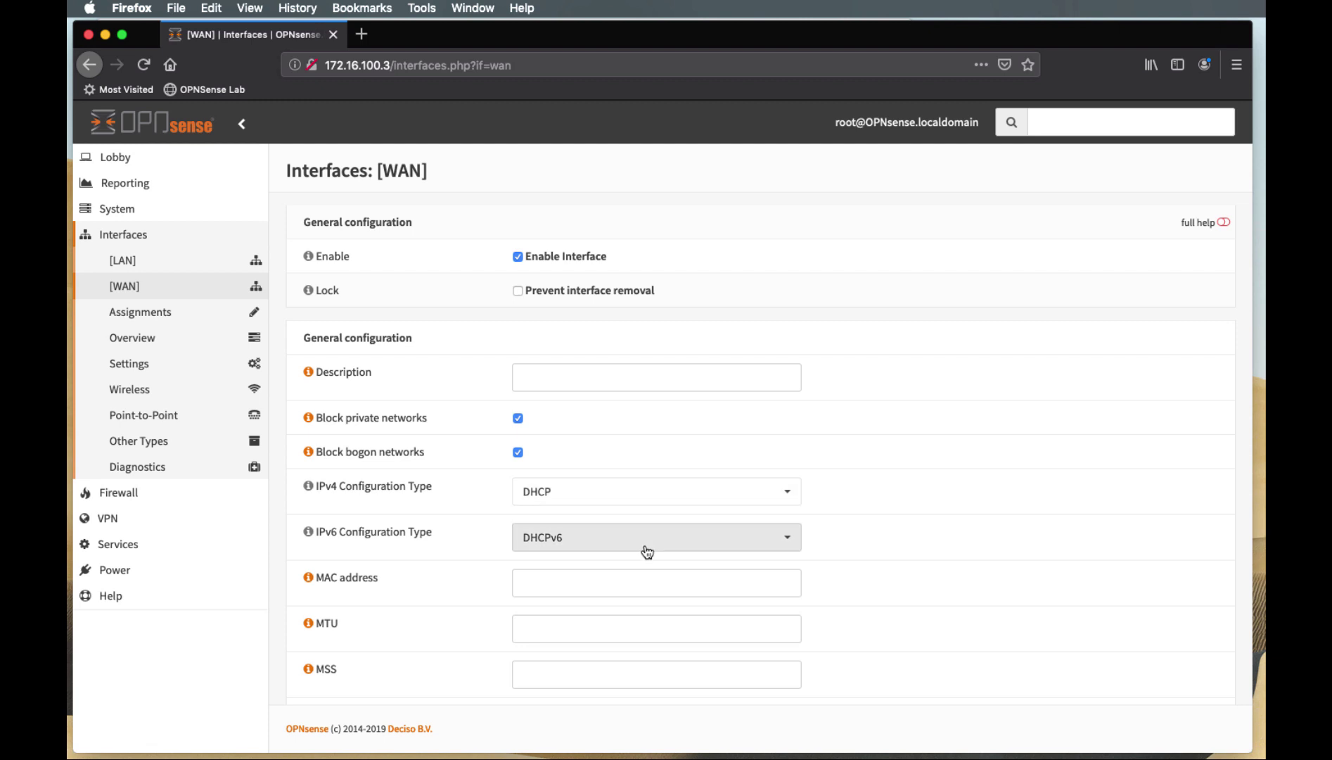
{"action": "scroll", "coordinate": [648, 551], "scroll_direction": "down", "scroll_amount": 3}
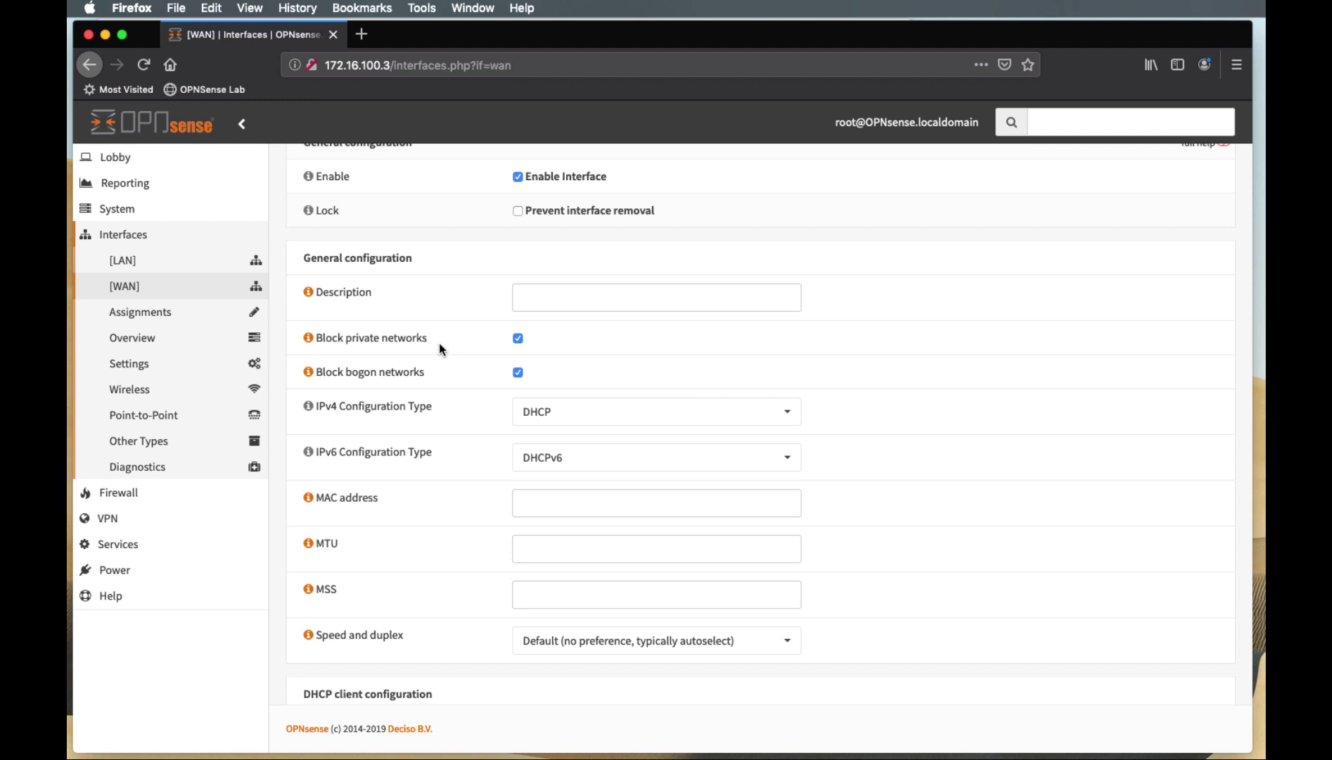
{"action": "left_click", "coordinate": [309, 338]}
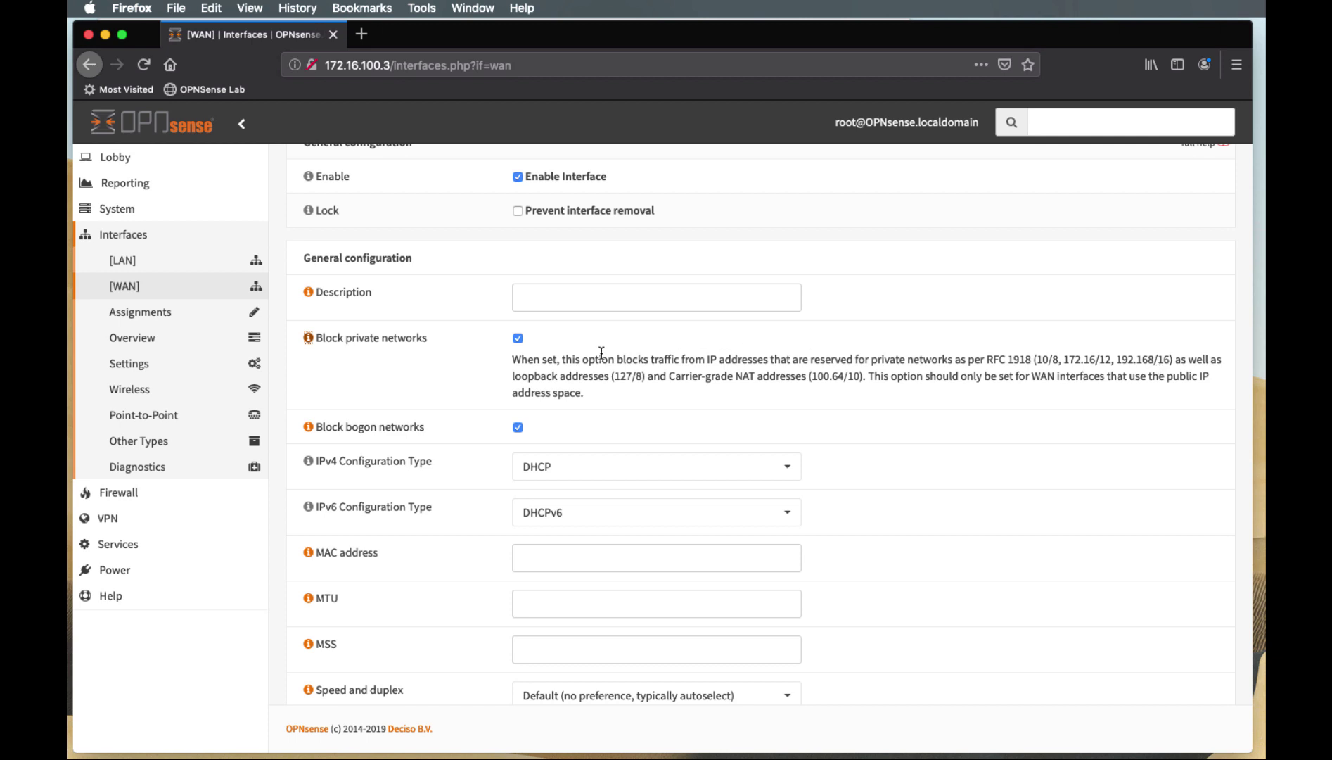
{"action": "left_click", "coordinate": [518, 339]}
{"action": "scroll", "coordinate": [659, 403], "scroll_direction": "down", "scroll_amount": 15}
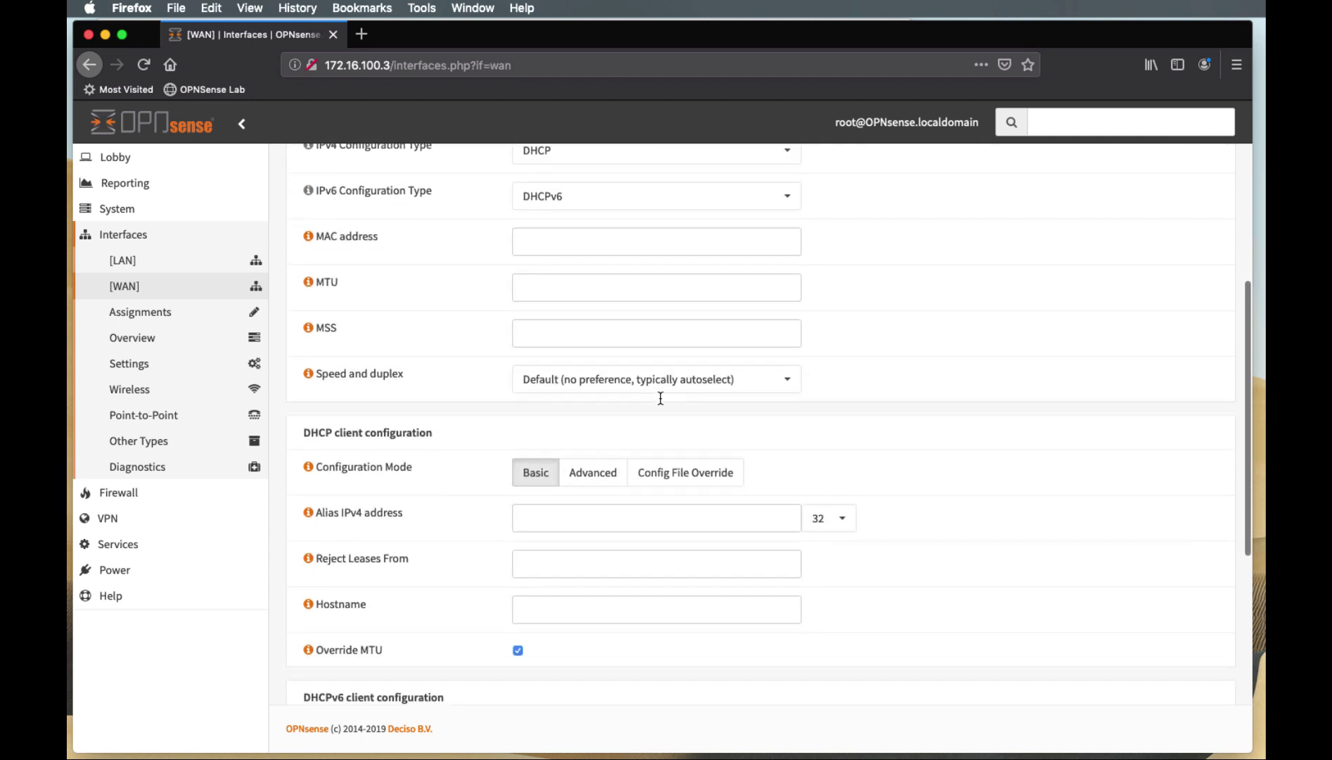
{"action": "left_click", "coordinate": [540, 662]}
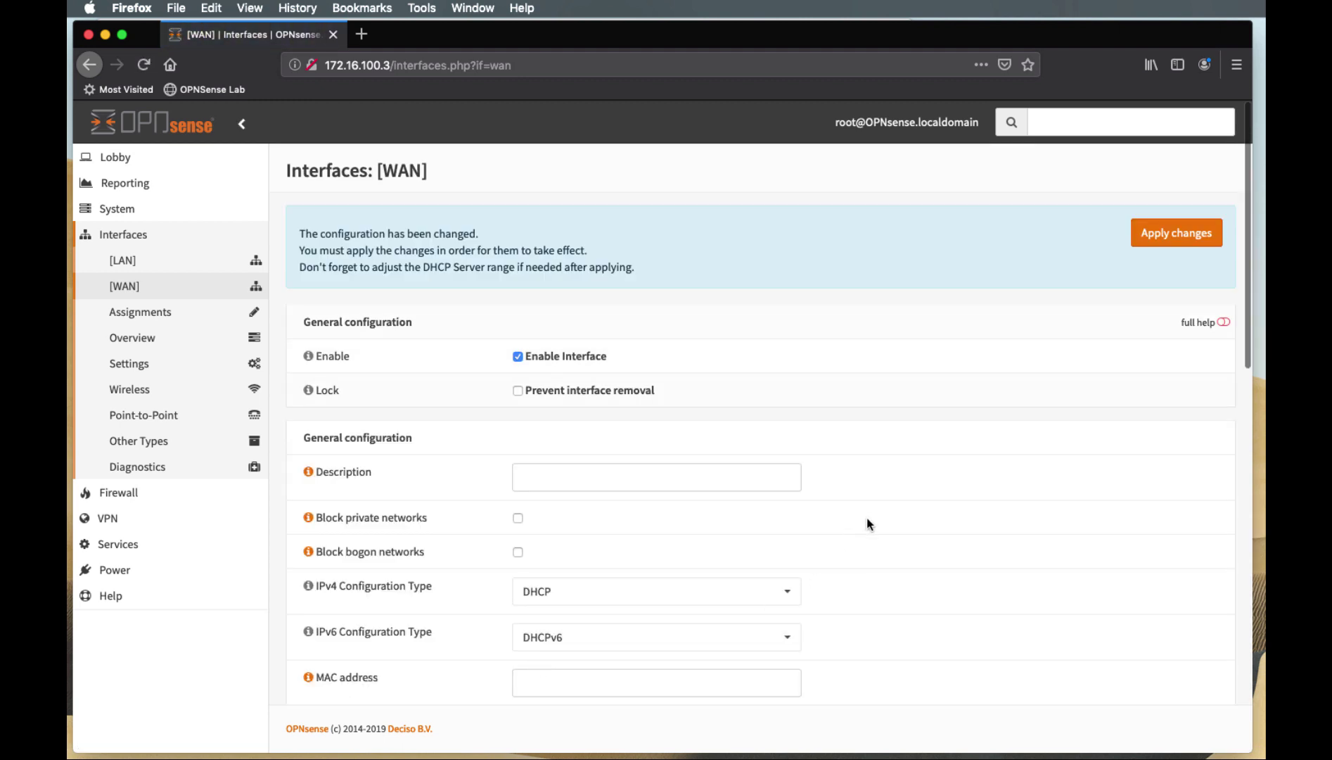
{"action": "left_click", "coordinate": [1189, 240]}
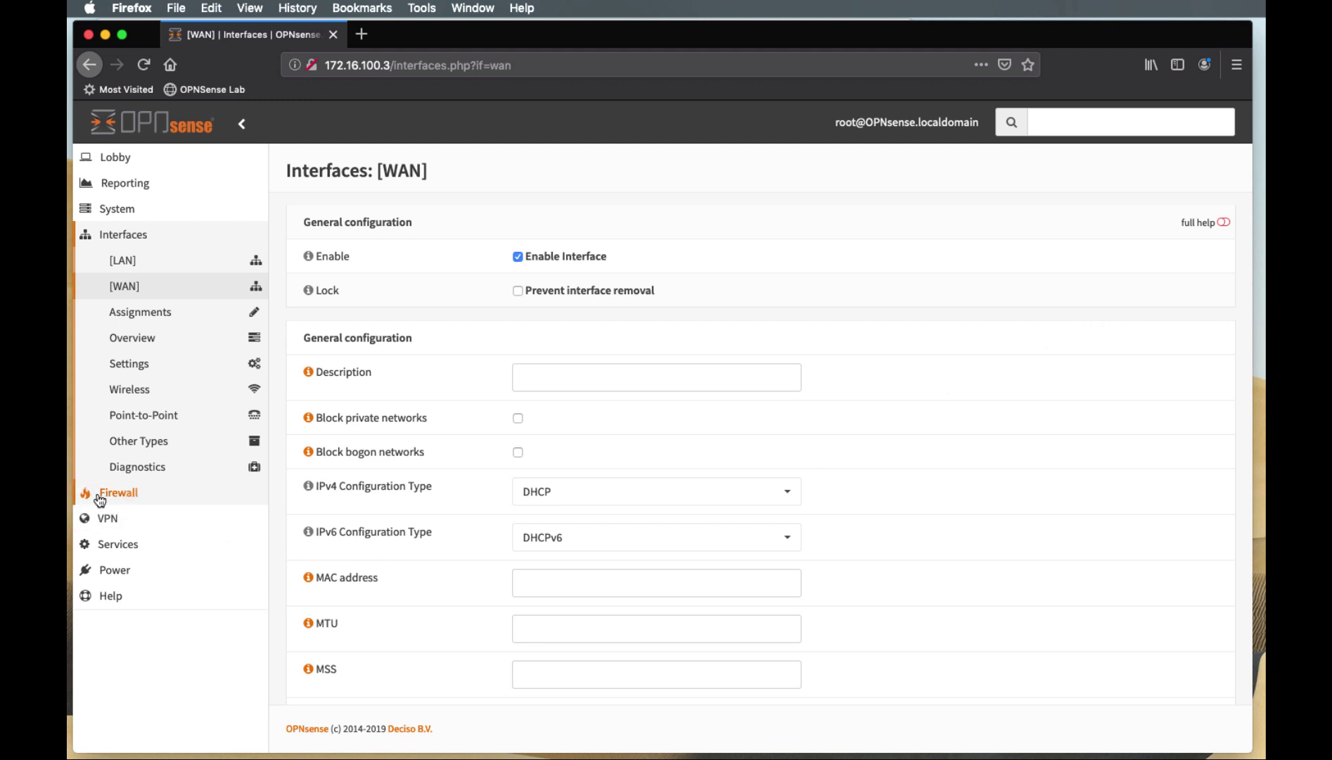
Go through Firewall Settings Advanced, save it with Disable reply-to on WAN rules checked, and read to the bottom
{"action": "left_click", "coordinate": [129, 496]}
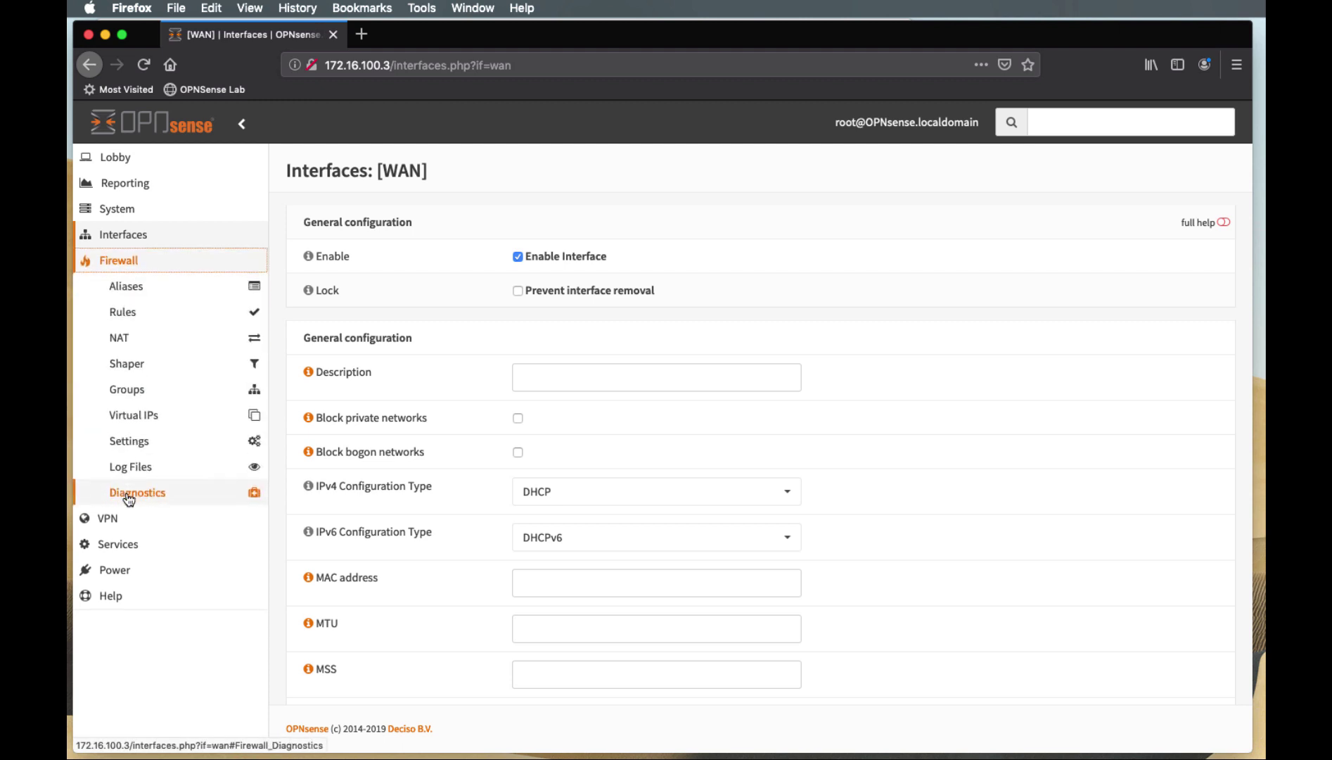
{"action": "left_click", "coordinate": [142, 446]}
{"action": "left_click", "coordinate": [139, 464]}
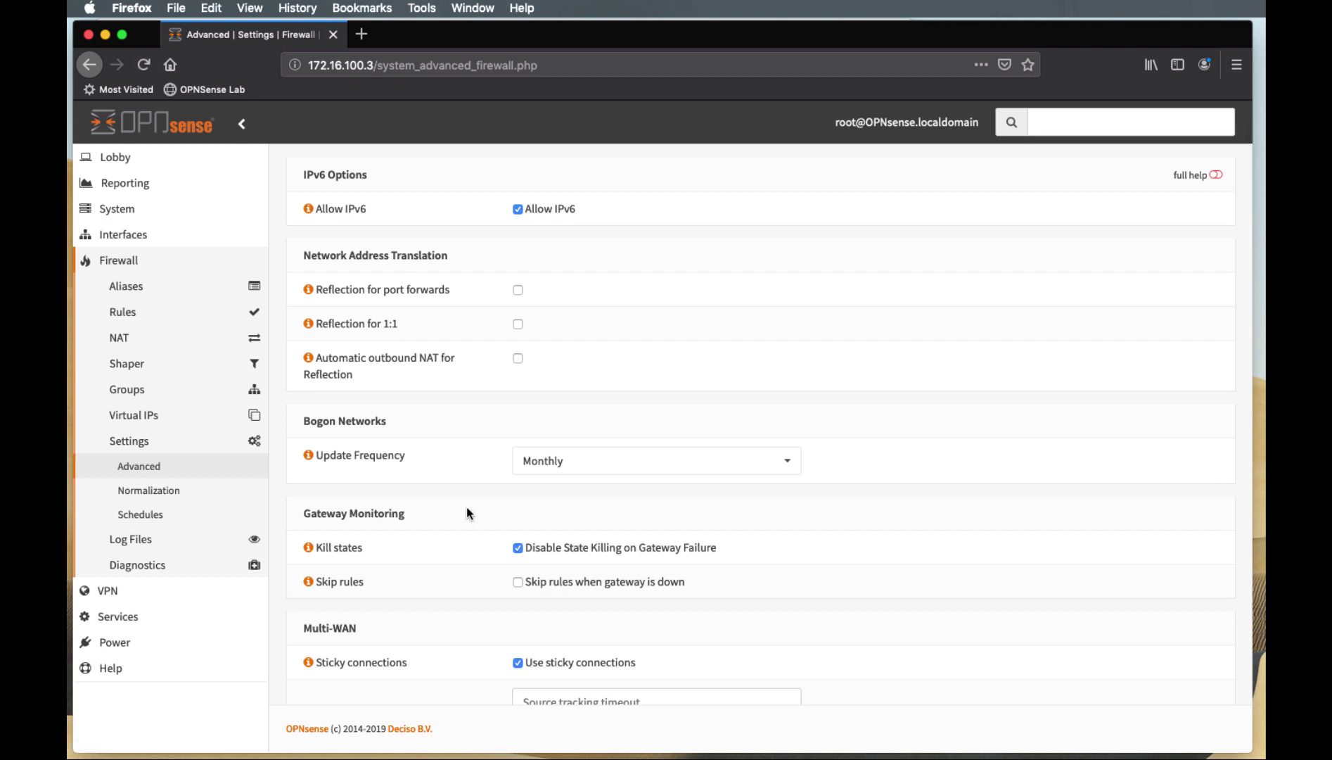
{"action": "scroll", "coordinate": [467, 507], "scroll_direction": "down", "scroll_amount": 4}
{"action": "scroll", "coordinate": [467, 511], "scroll_direction": "down", "scroll_amount": 7}
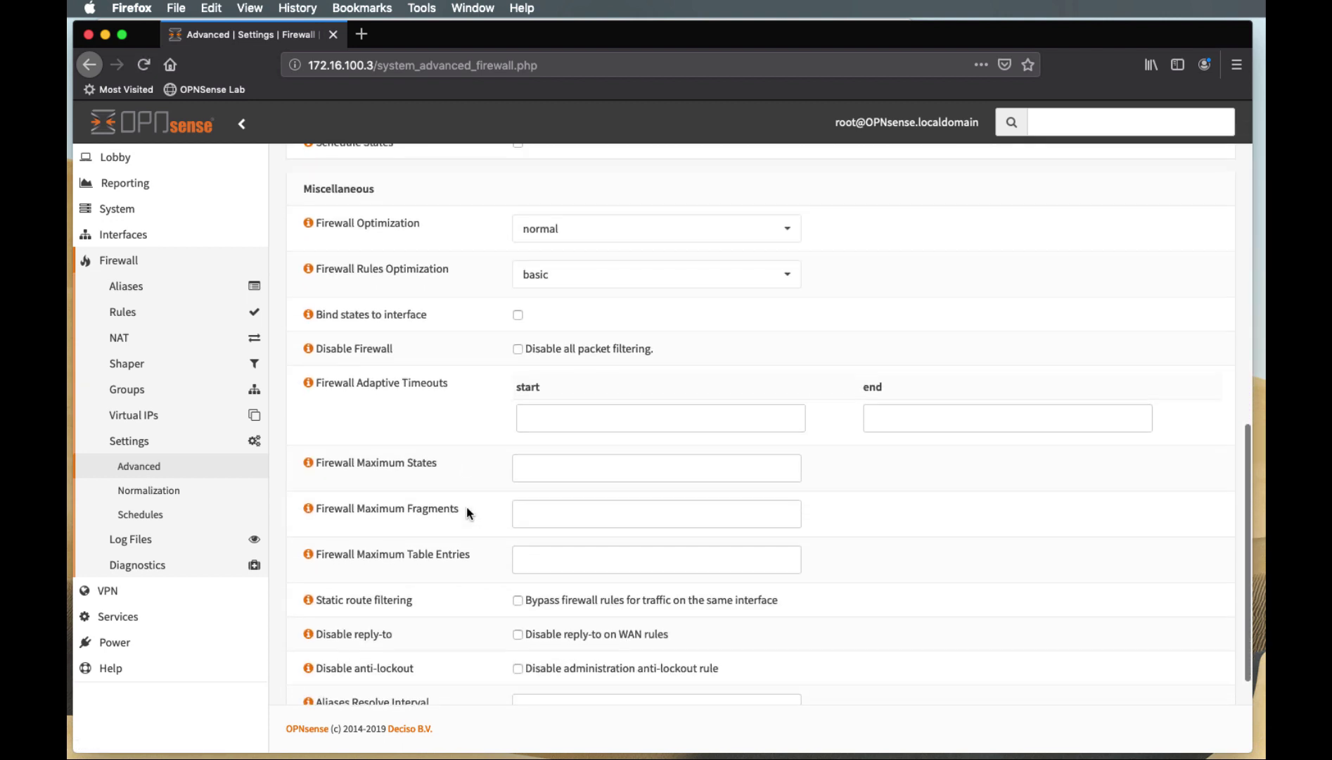
{"action": "scroll", "coordinate": [466, 507], "scroll_direction": "down", "scroll_amount": 3}
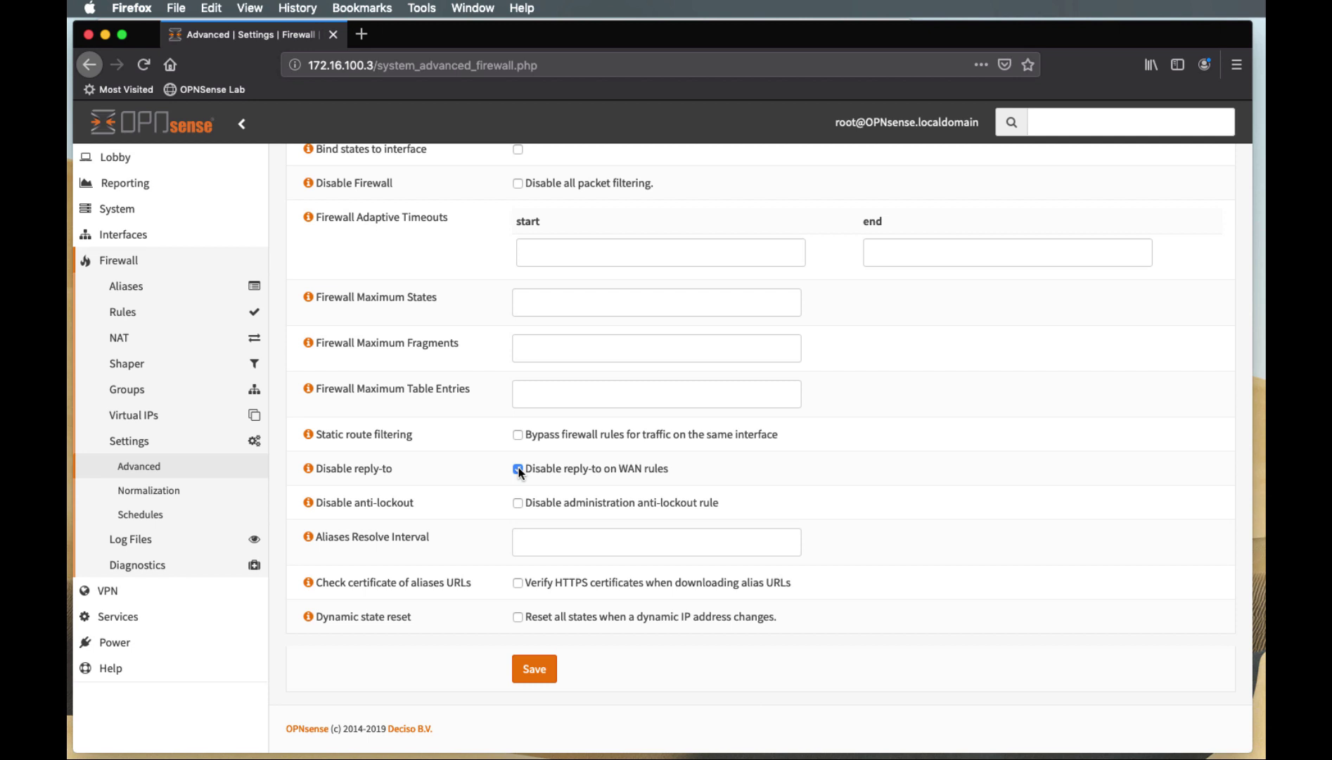
{"action": "left_click", "coordinate": [534, 674]}
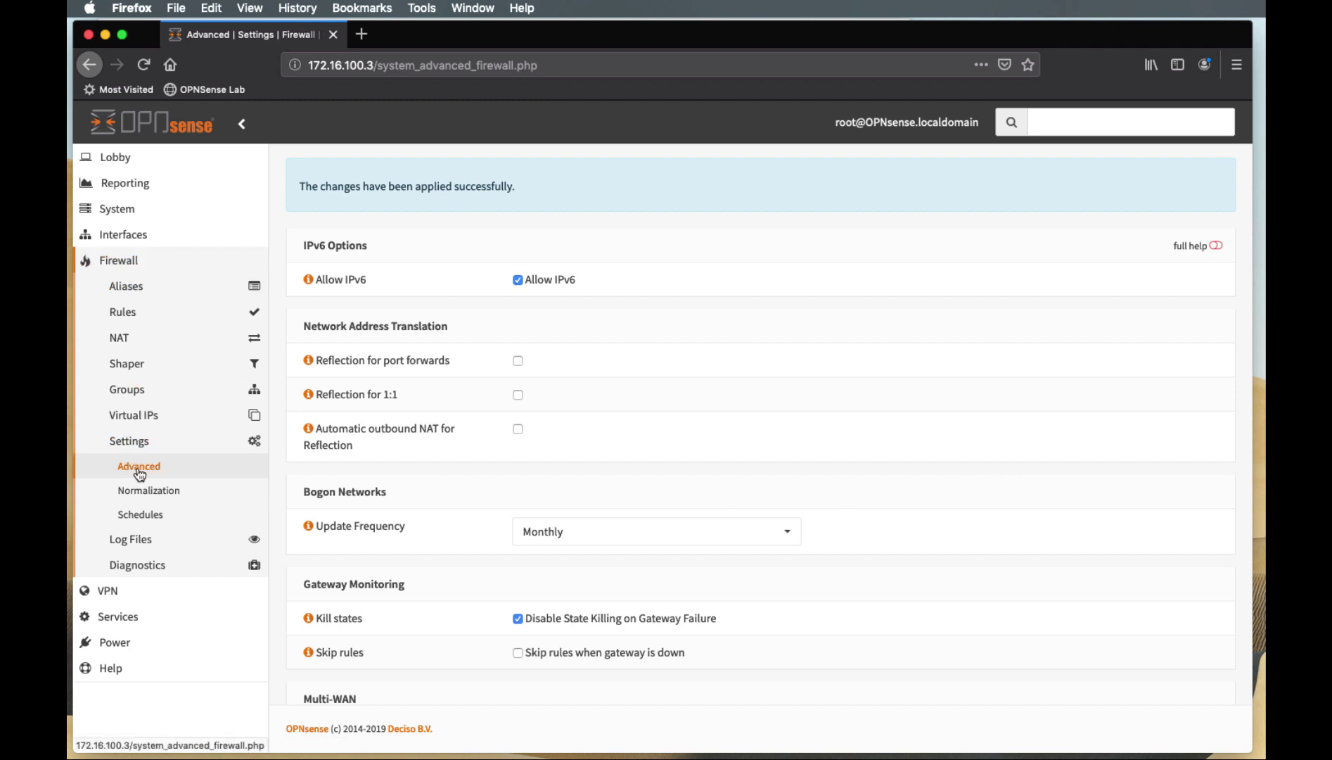
{"action": "scroll", "coordinate": [499, 618], "scroll_direction": "down", "scroll_amount": 3}
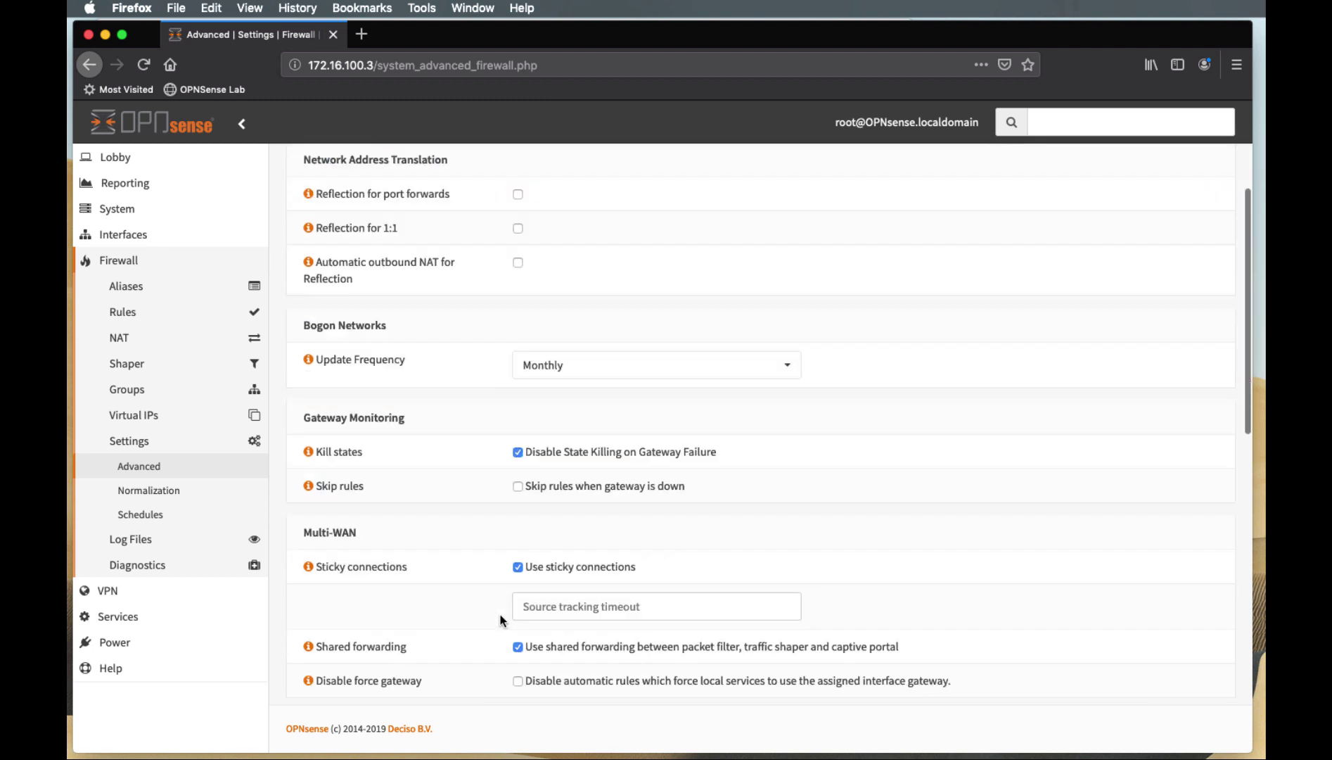
{"action": "scroll", "coordinate": [500, 617], "scroll_direction": "down", "scroll_amount": 12}
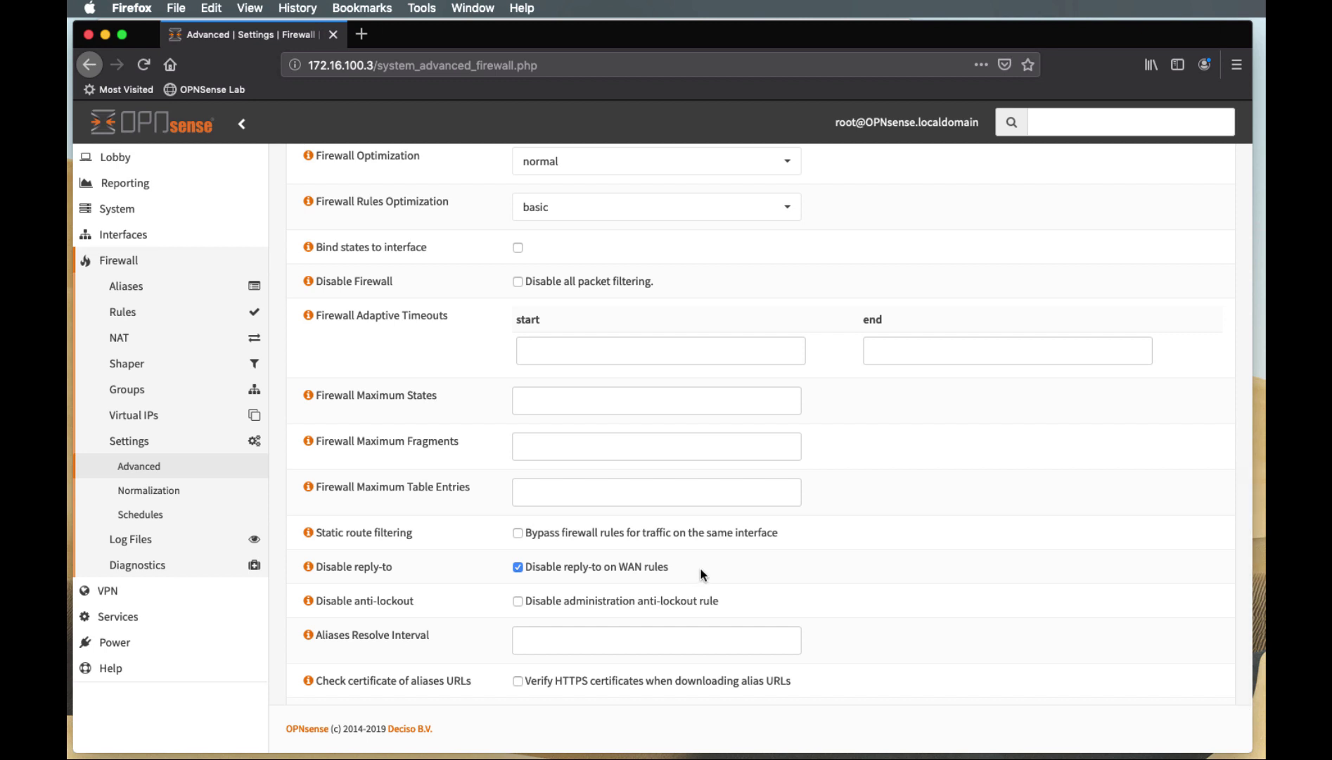
{"action": "scroll", "coordinate": [701, 575], "scroll_direction": "down", "scroll_amount": 2}
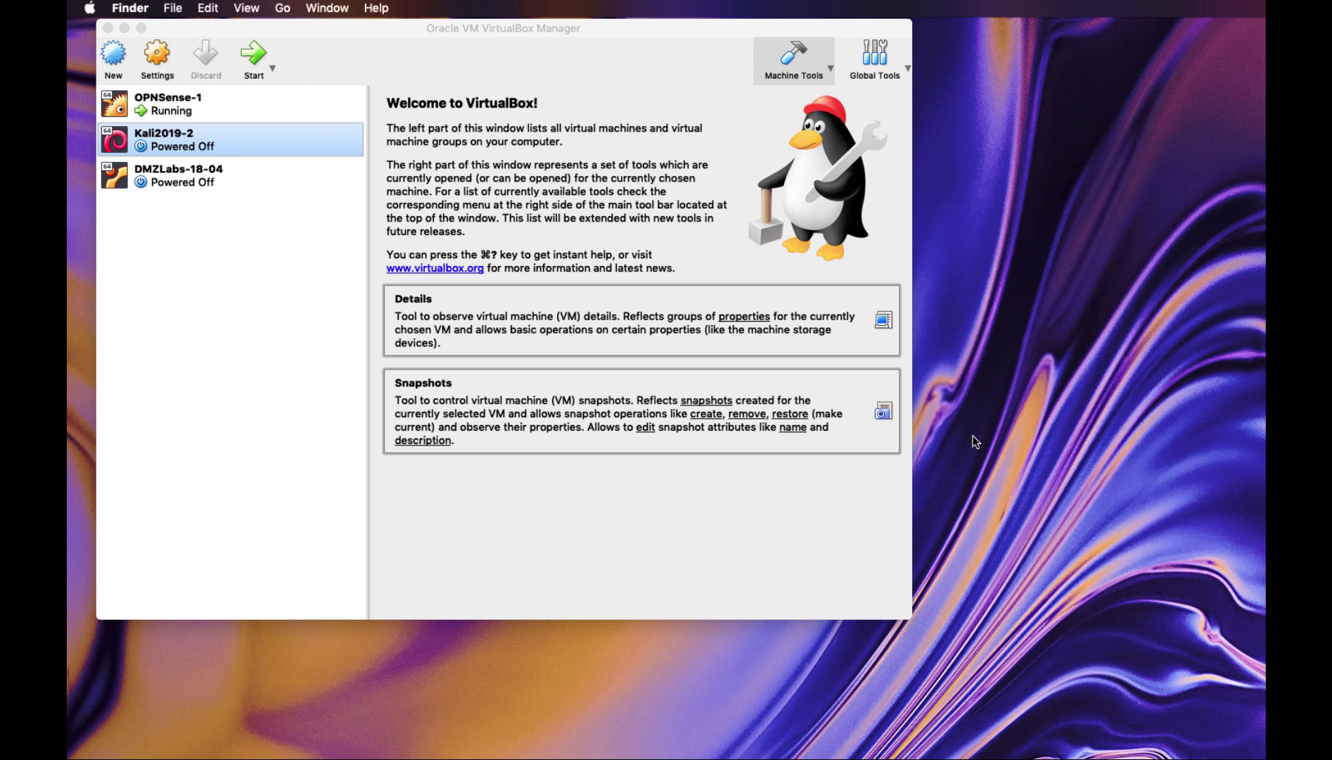
Set Kali2019-2's Adapter 1 to NAT Network 'Nat10-0-100' and save the settings
{"action": "left_click", "coordinate": [172, 185]}
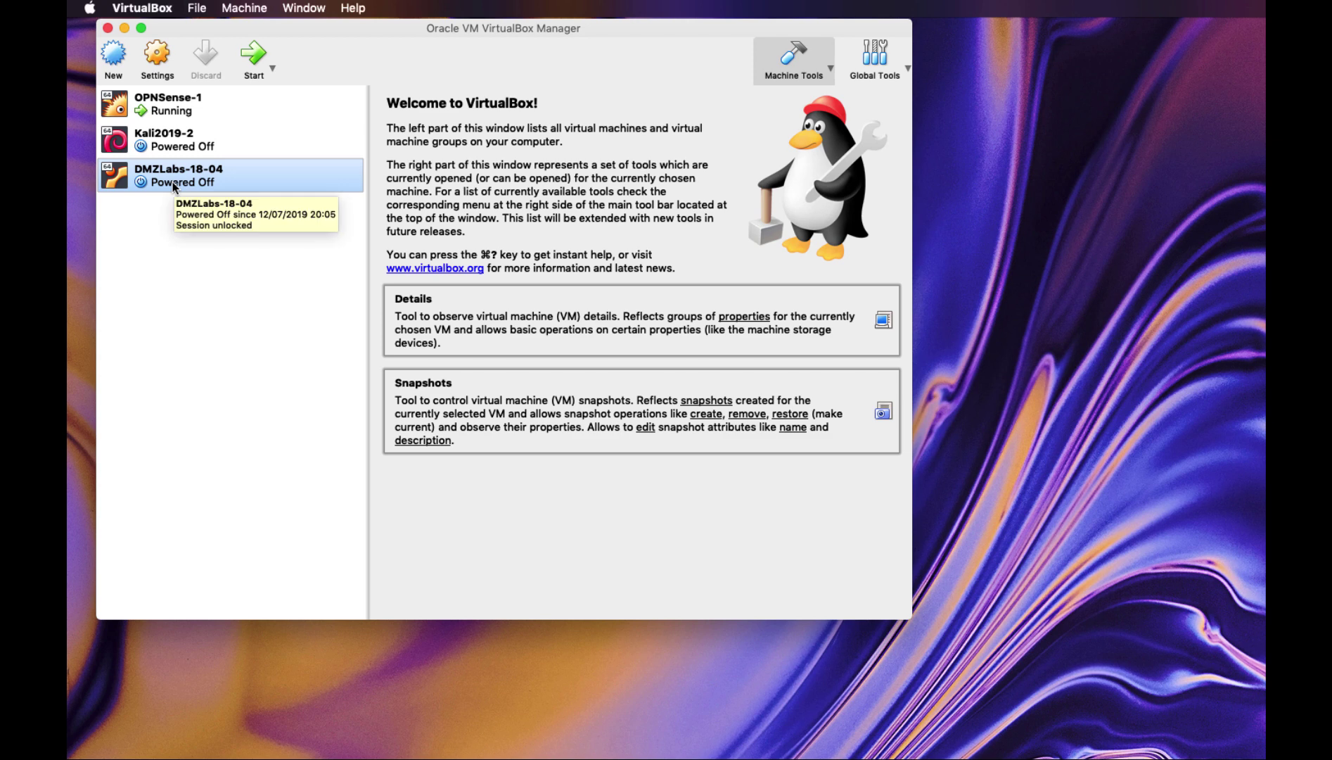
{"action": "left_click", "coordinate": [176, 152]}
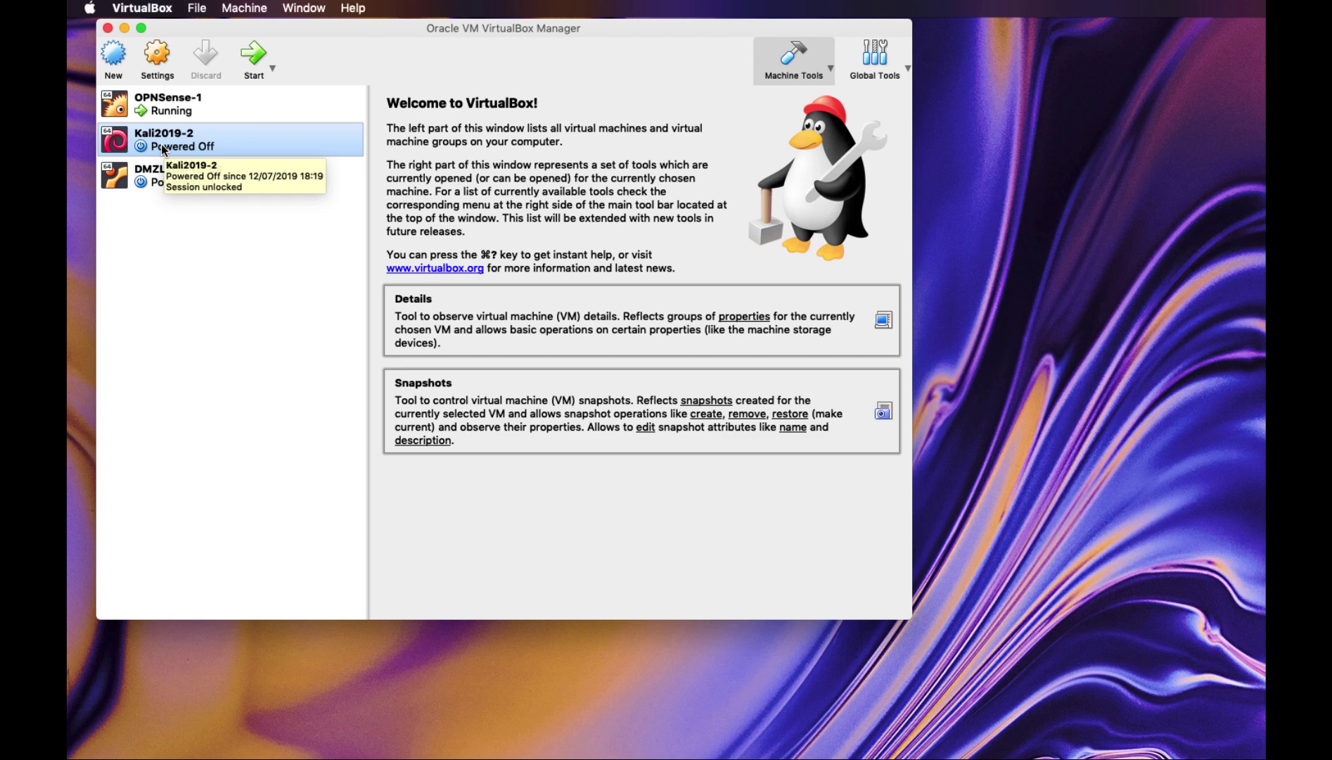
{"action": "left_click", "coordinate": [157, 55]}
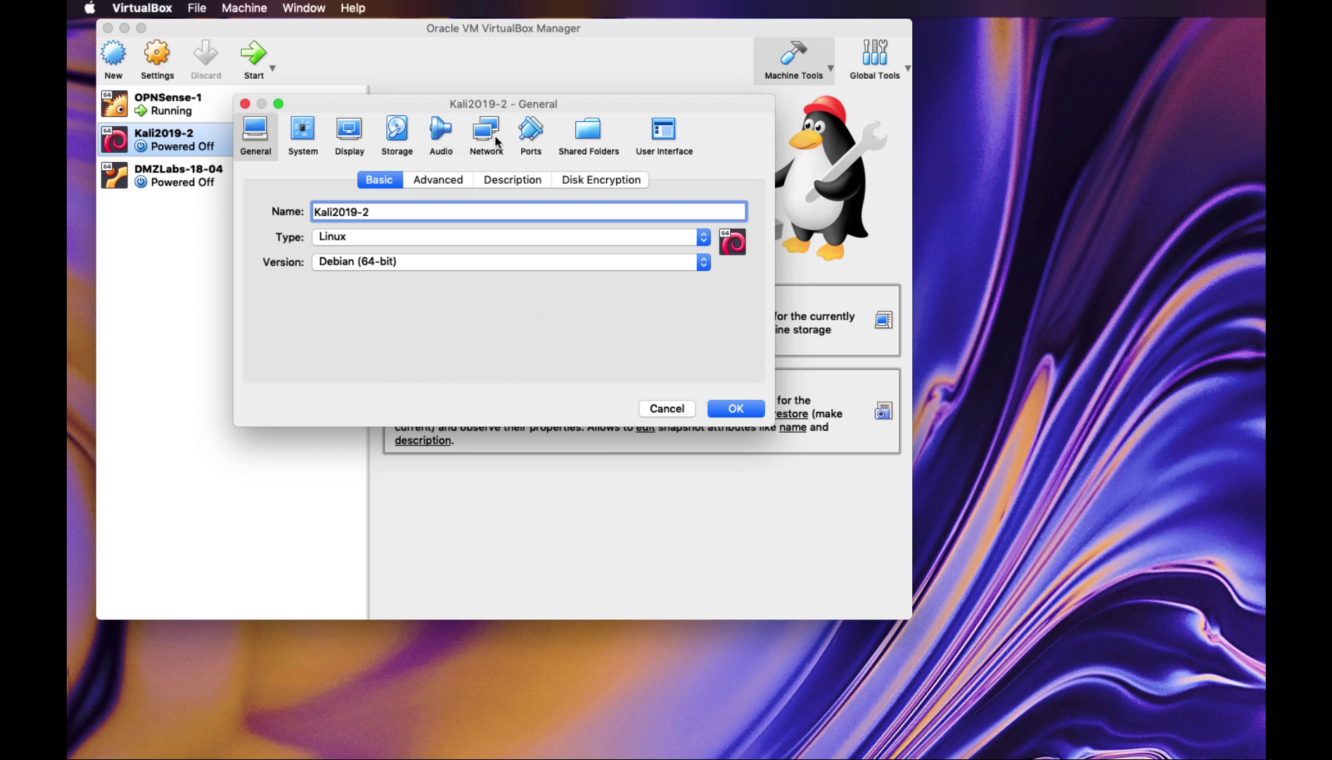
{"action": "left_click", "coordinate": [486, 133]}
{"action": "left_click", "coordinate": [504, 238]}
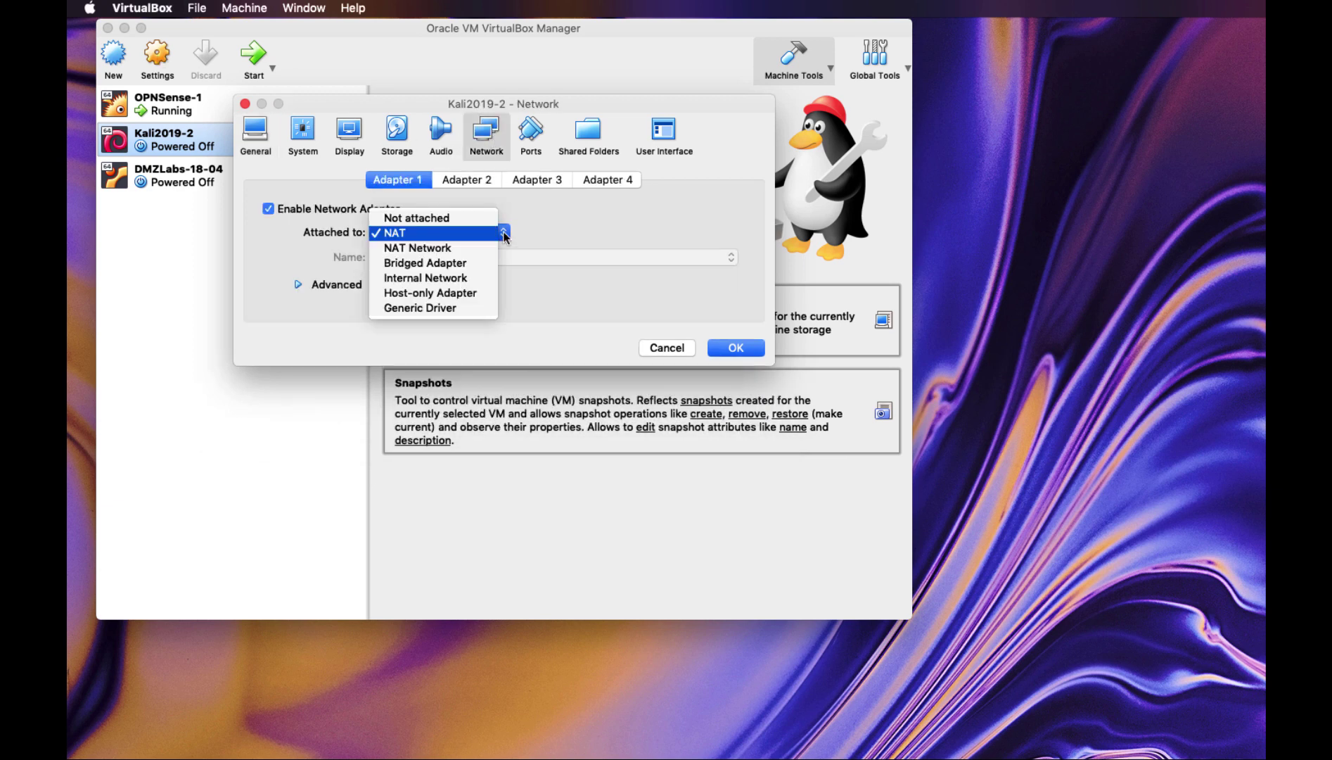
{"action": "left_click", "coordinate": [486, 249]}
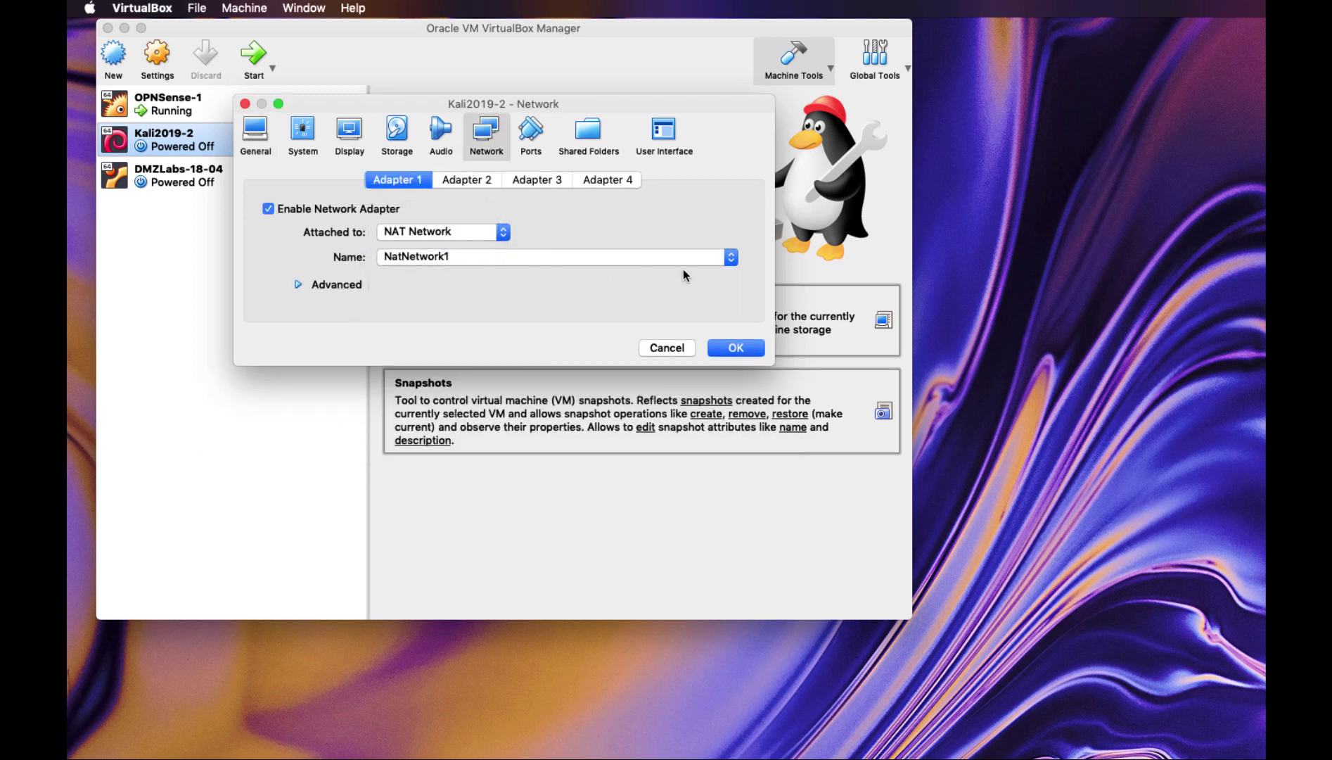
{"action": "left_click", "coordinate": [730, 259]}
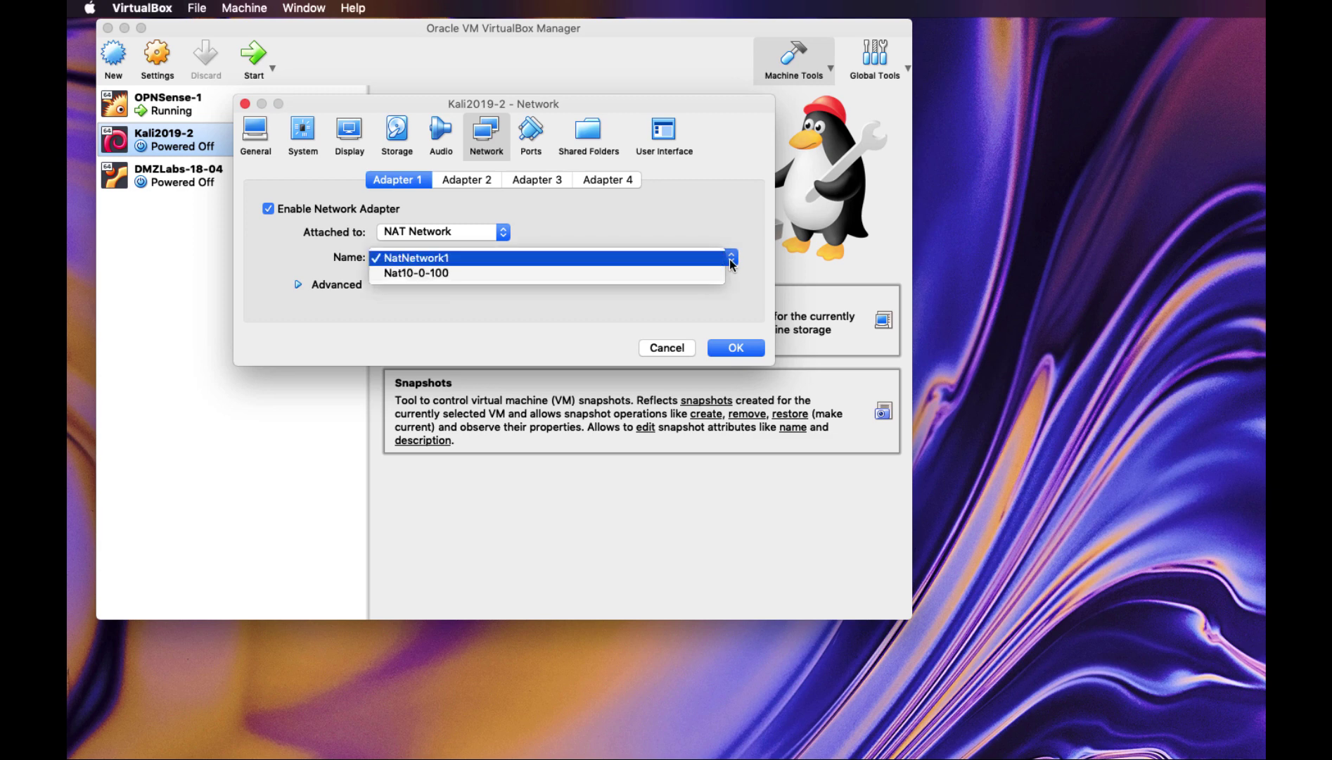
{"action": "key", "text": "Down"}
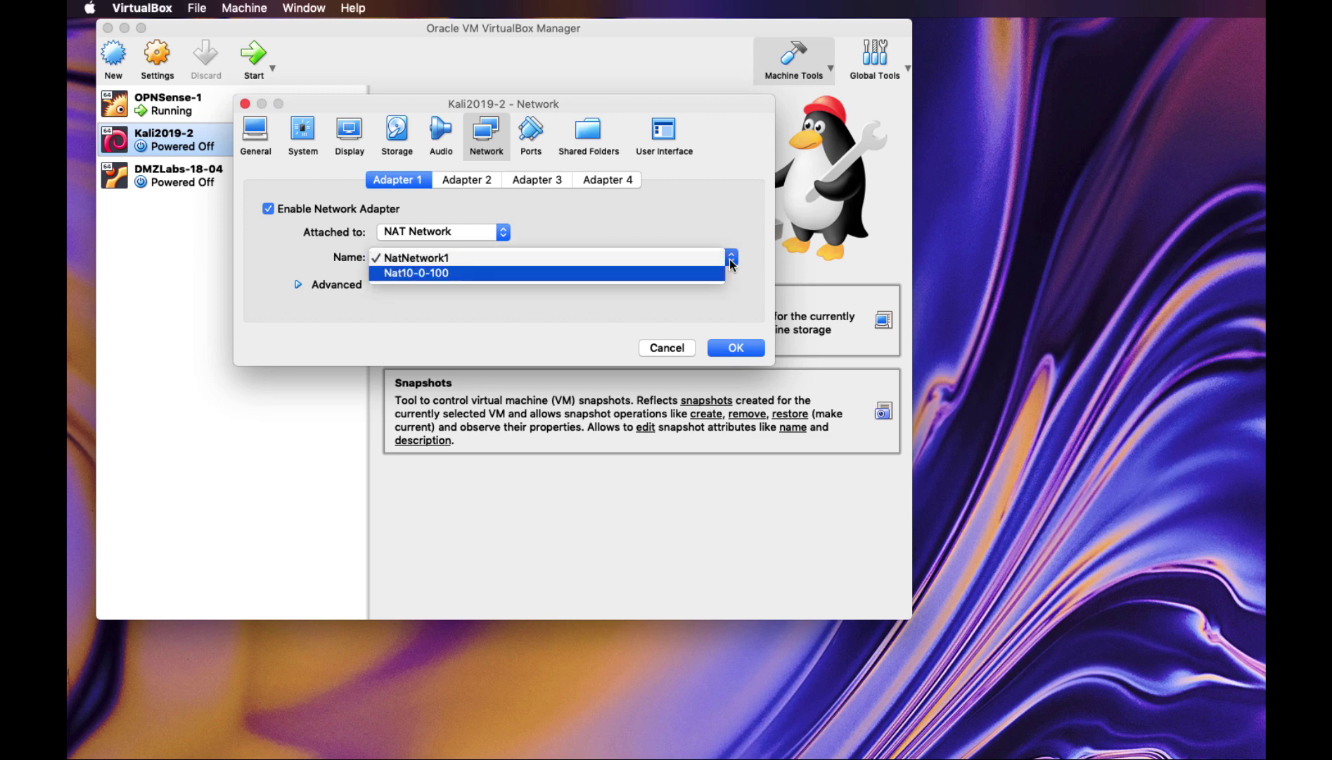
{"action": "key", "text": "Return"}
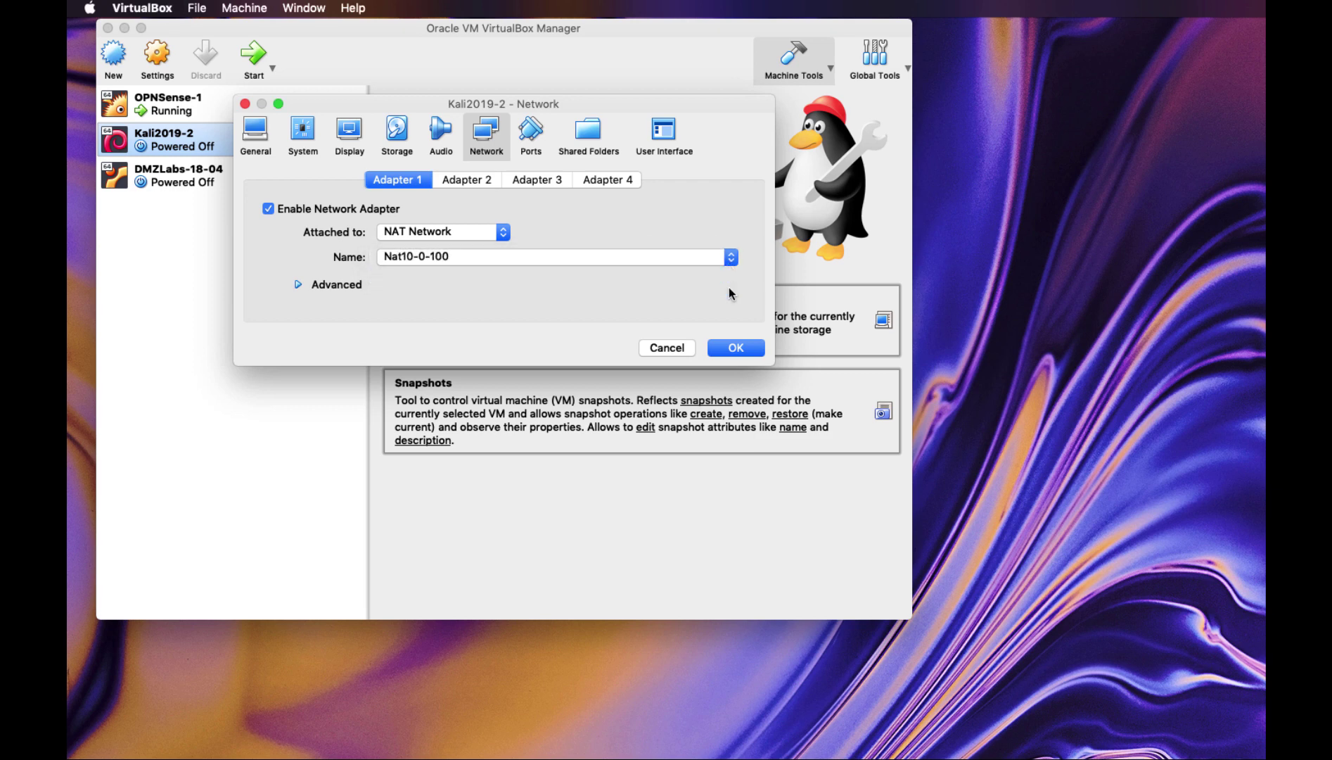
{"action": "left_click", "coordinate": [736, 348]}
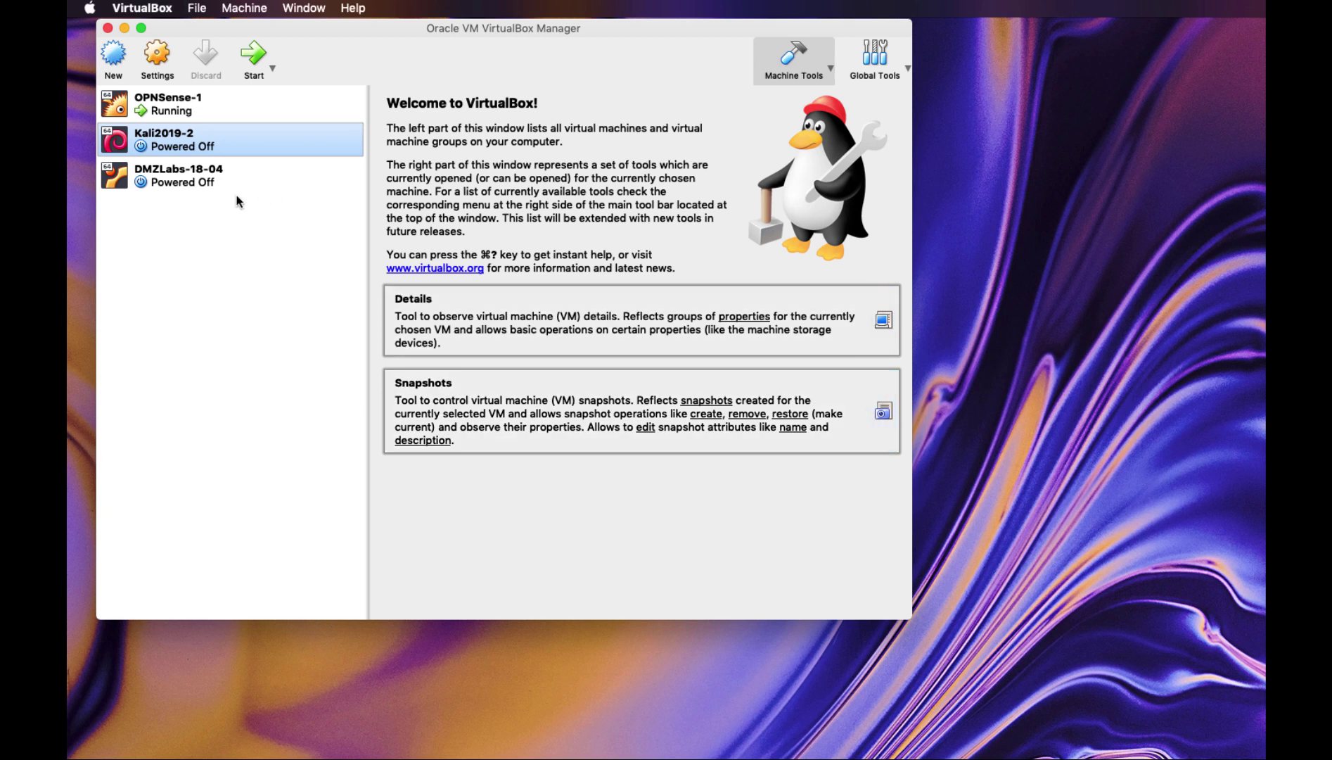
Set DMZLabs-18-04's Adapter 1 to Host-only Adapter 'vboxnet2' and save the settings
{"action": "left_click", "coordinate": [187, 181]}
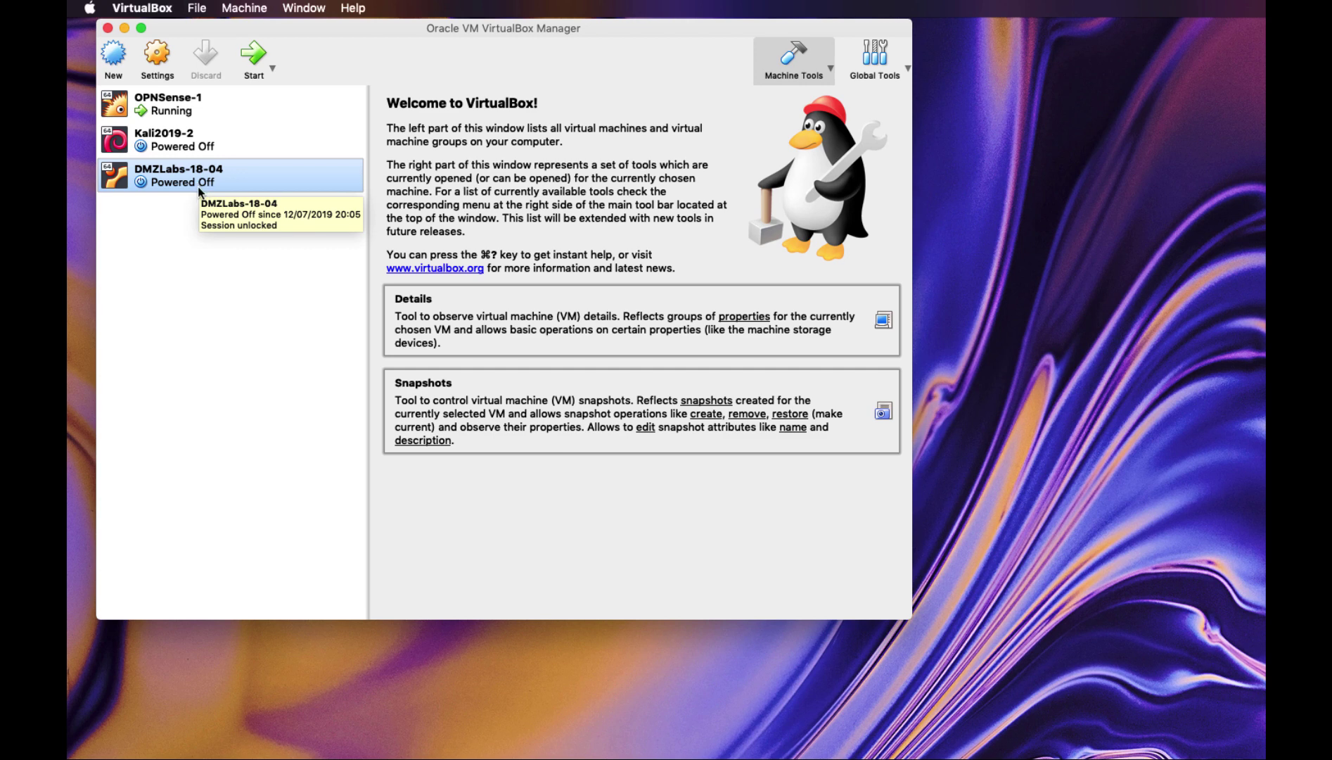
{"action": "left_click", "coordinate": [155, 56]}
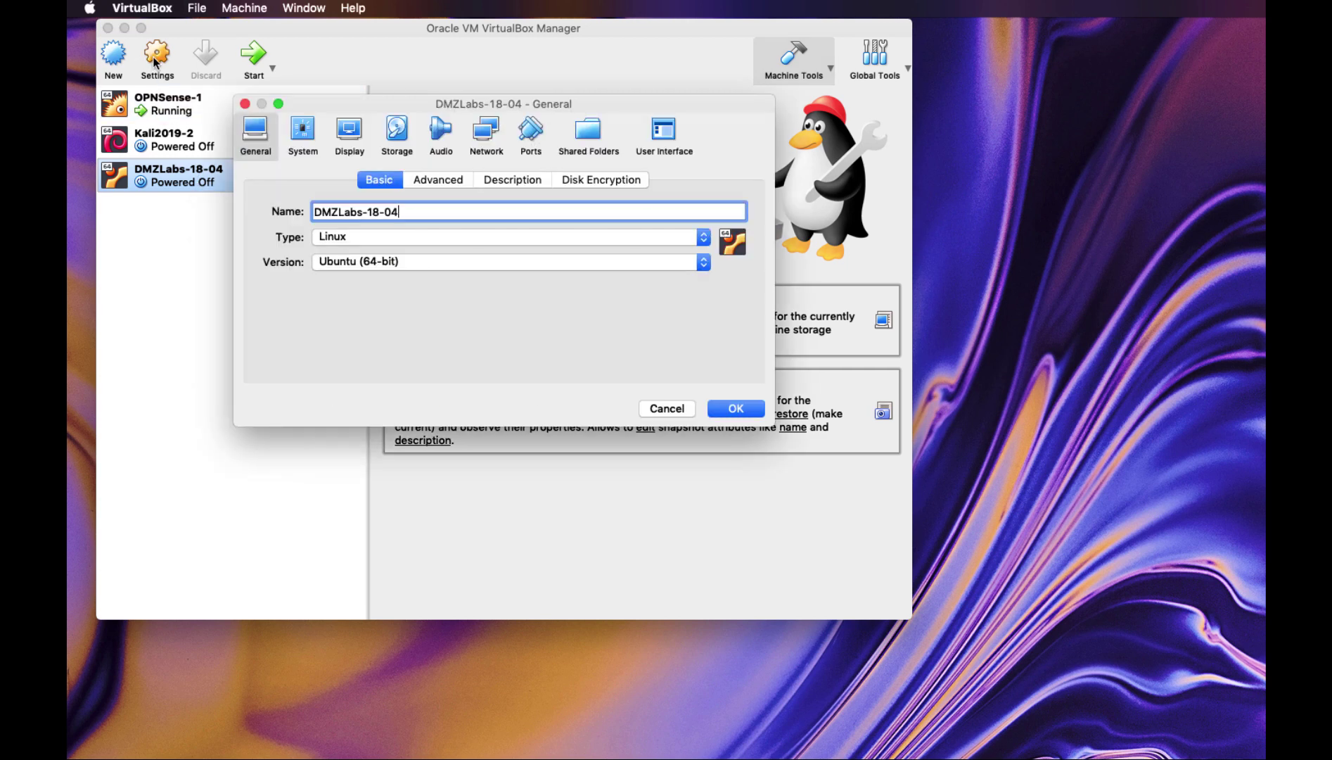
{"action": "left_click", "coordinate": [486, 134]}
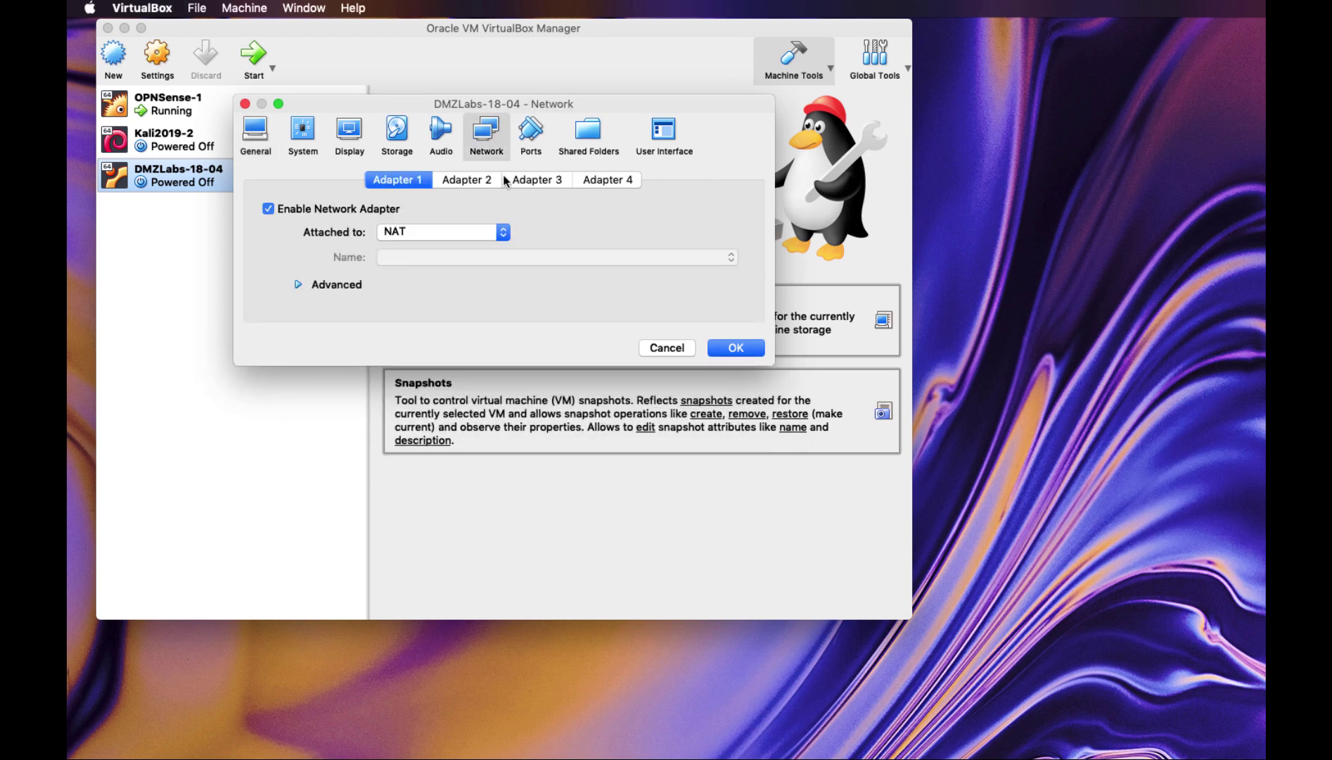
{"action": "left_click", "coordinate": [503, 233]}
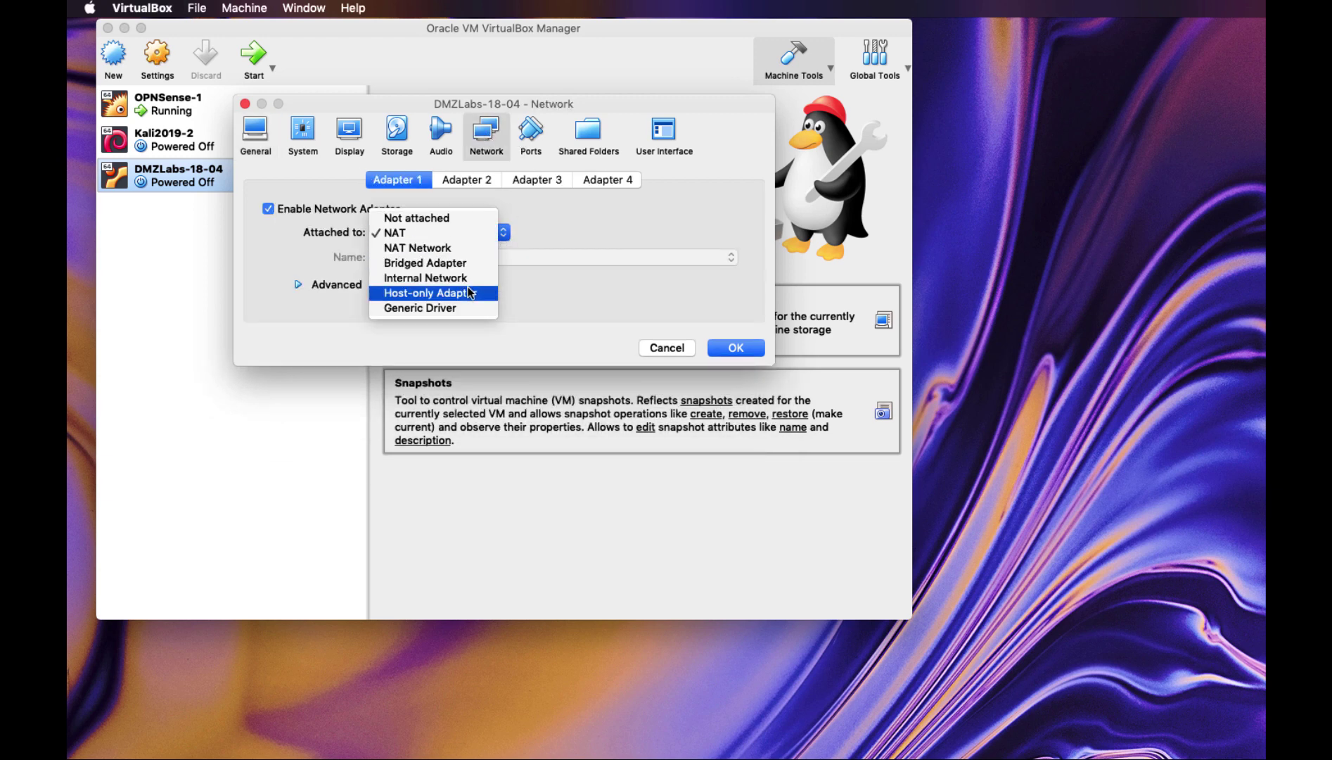
{"action": "left_click", "coordinate": [446, 295]}
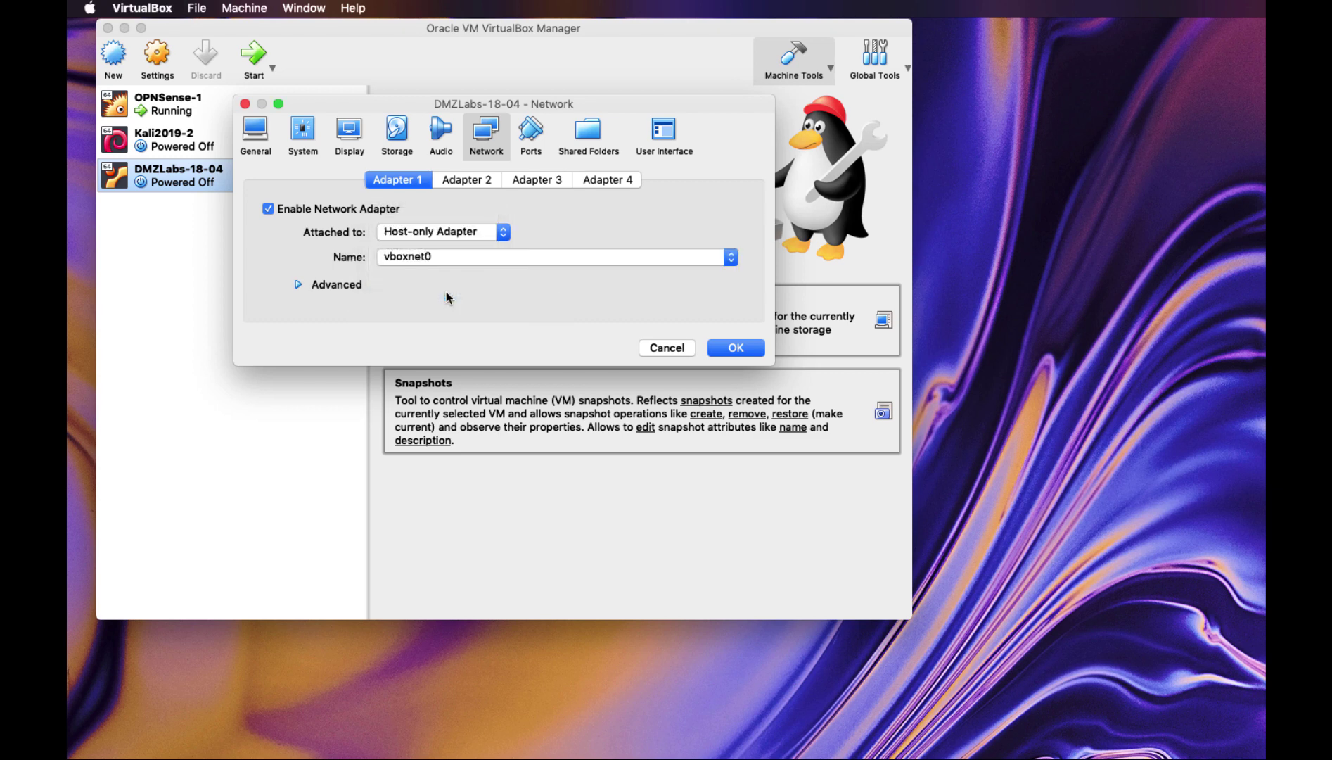
{"action": "left_click", "coordinate": [731, 258]}
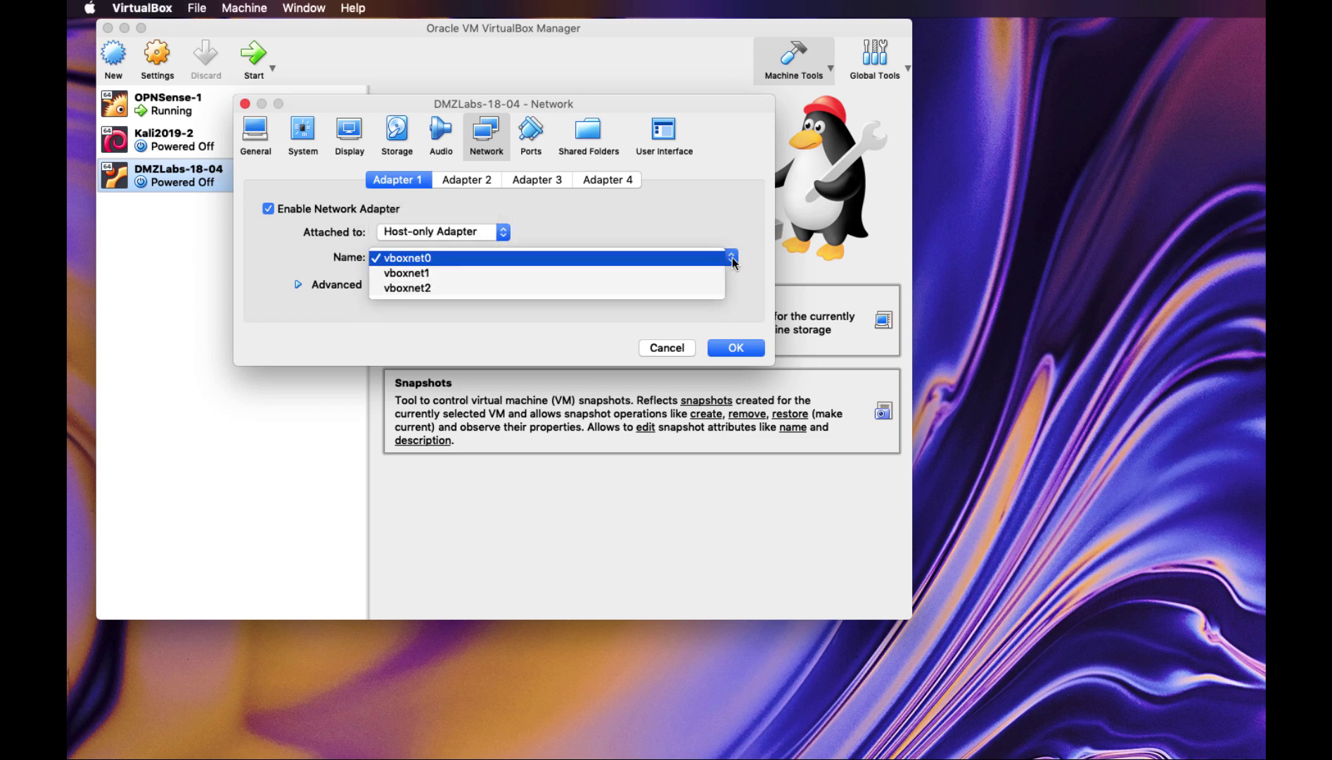
{"action": "left_click", "coordinate": [621, 289]}
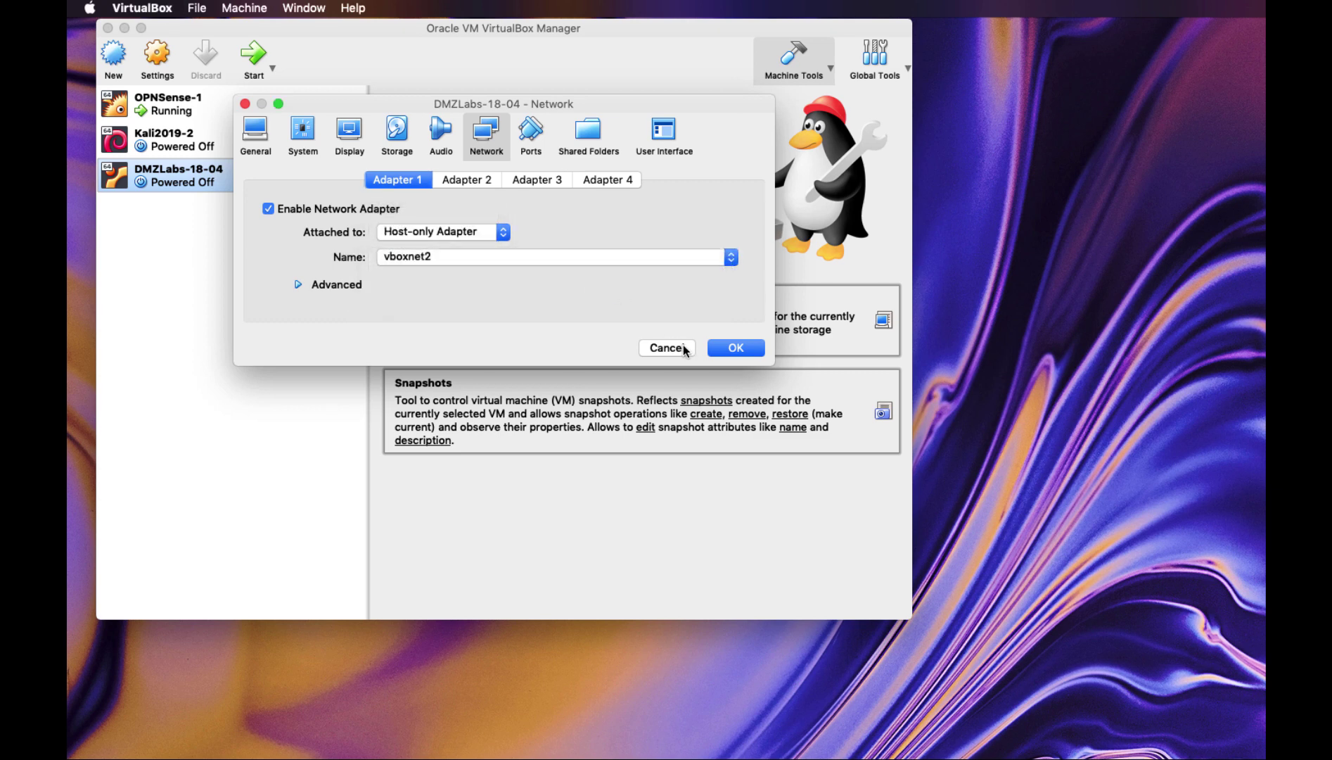
{"action": "left_click", "coordinate": [729, 348]}
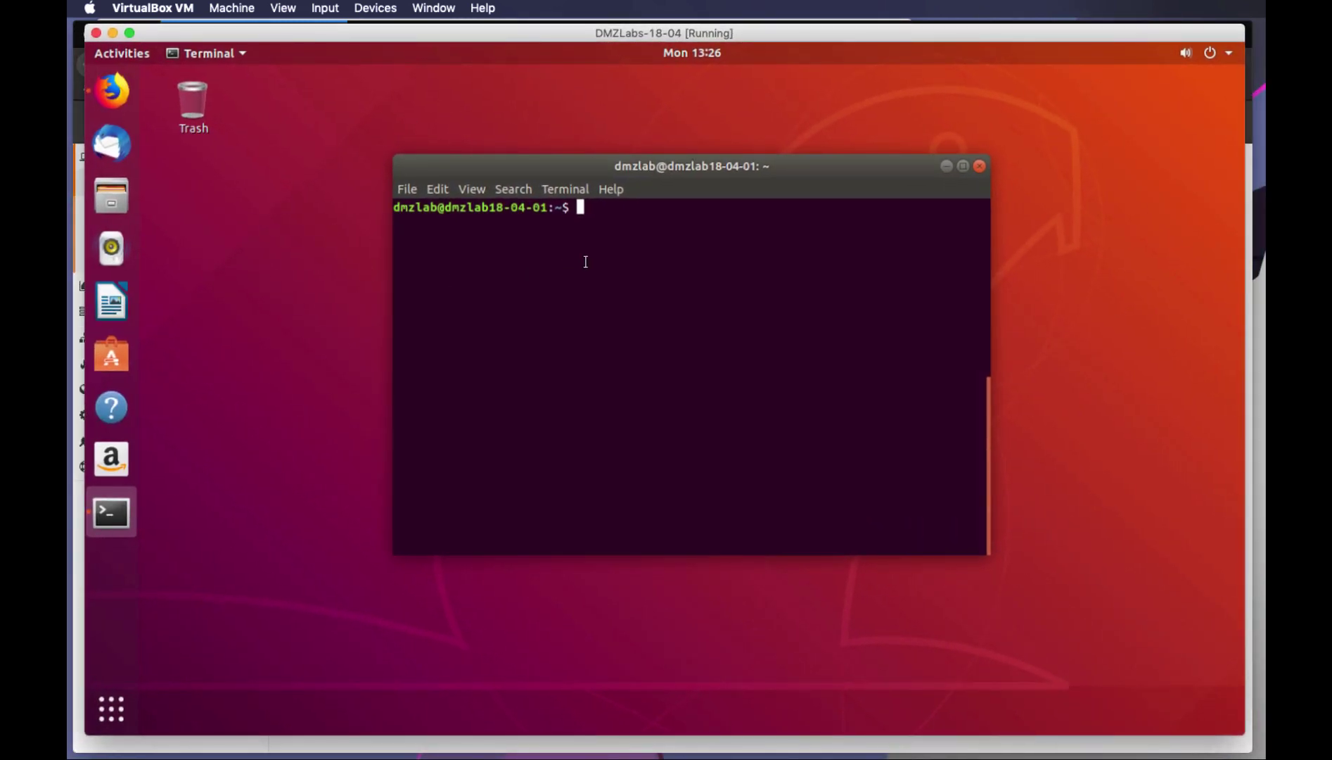
Run ifconfig and select the server's inet address 172.16.100.4
{"action": "type", "text": "ifconfig"}
{"action": "key", "text": "Return"}
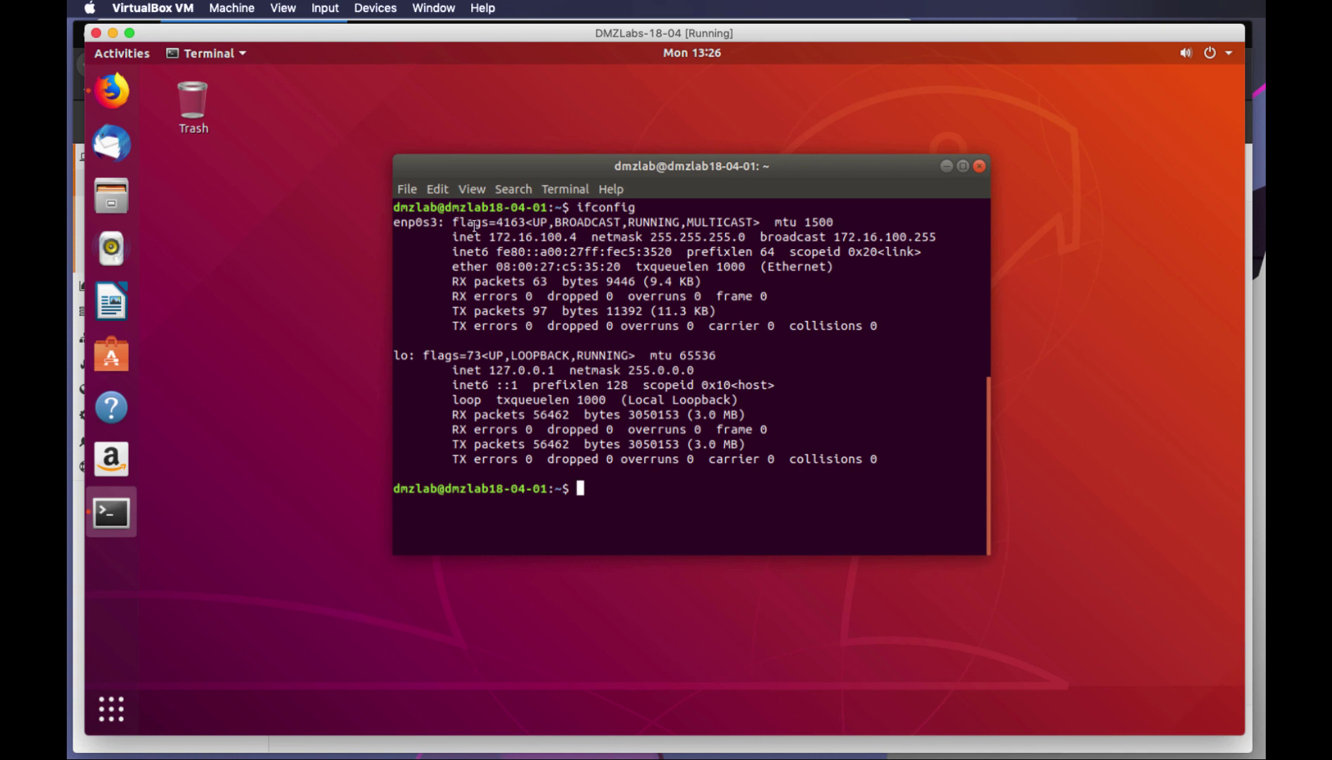
{"action": "left_click_drag", "start_coordinate": [491, 237], "coordinate": [583, 237]}
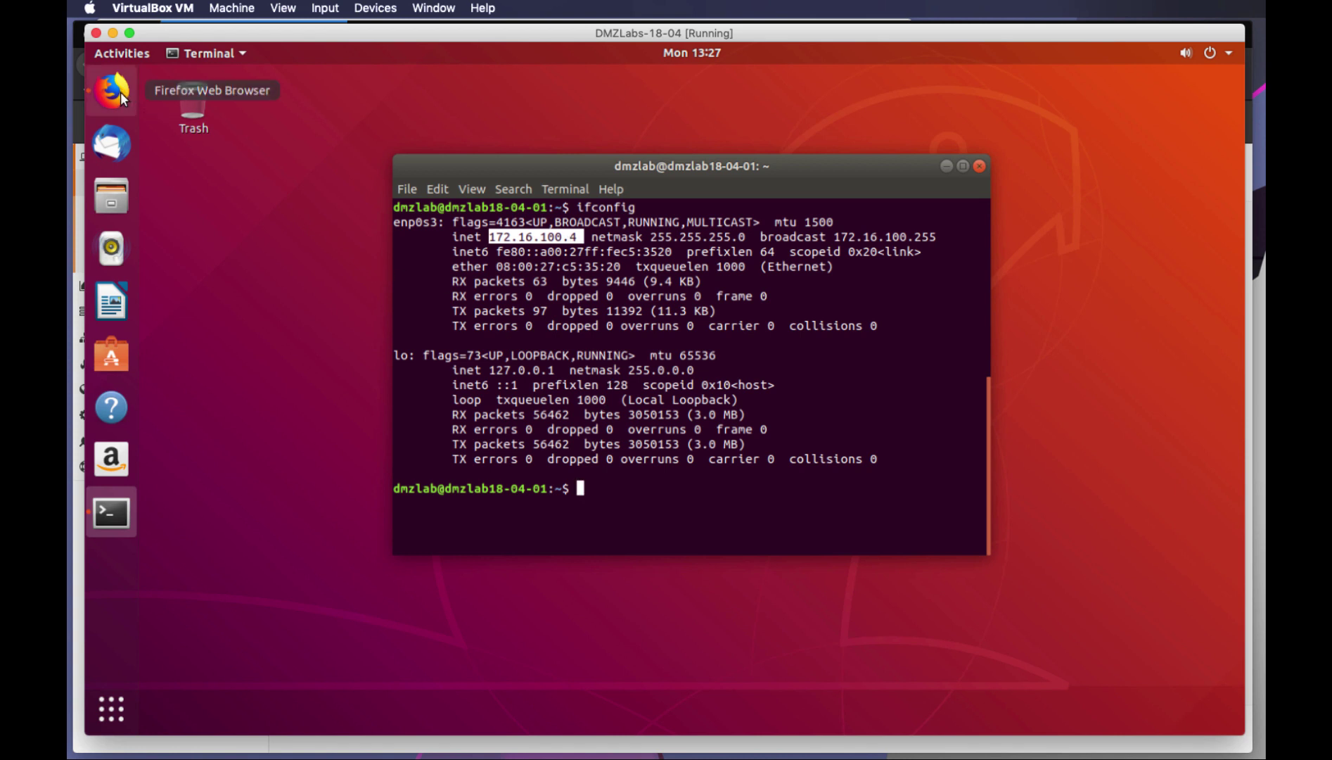
{"action": "left_click", "coordinate": [611, 494]}
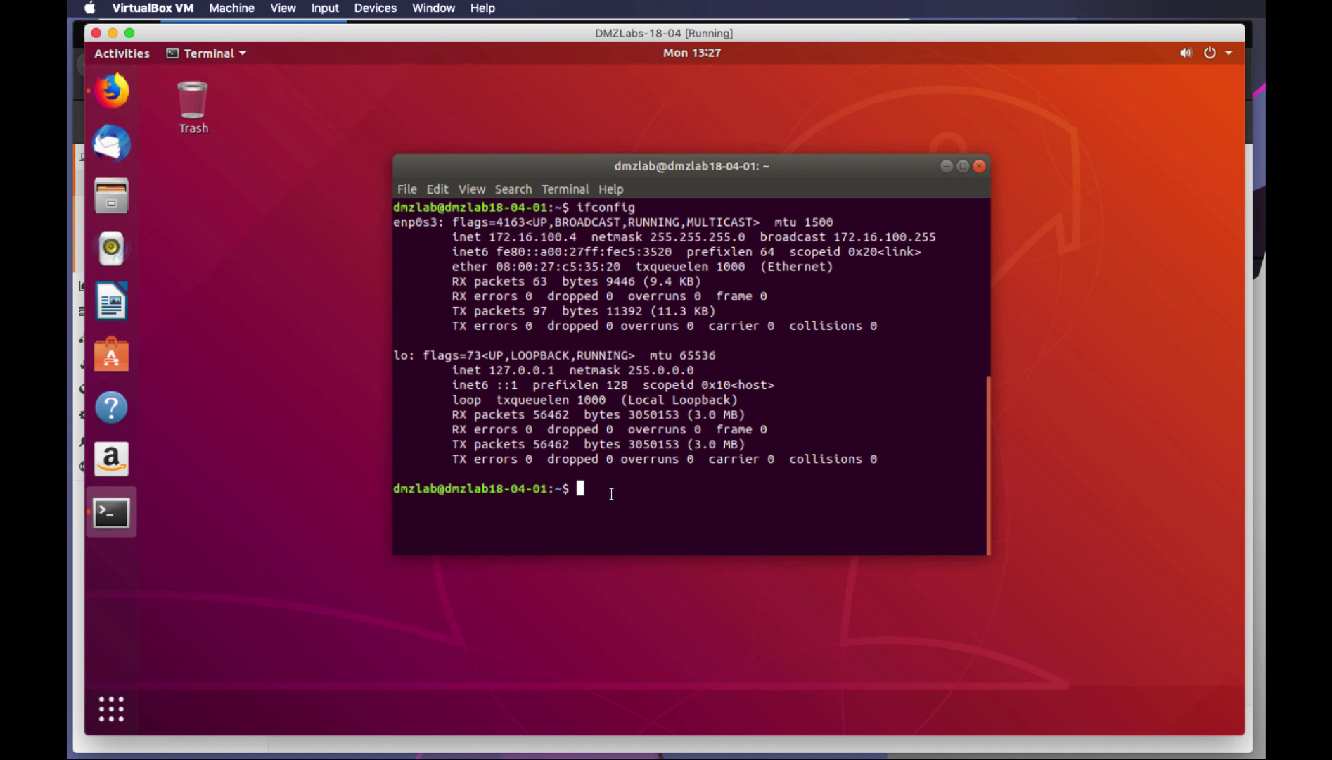
Run nmap 172.16.100.4 to list its open ports 22, 80 and 10000
{"action": "type", "text": "nmap"}
{"action": "type", "text": "172.16.100.4"}
{"action": "key", "text": "Return"}
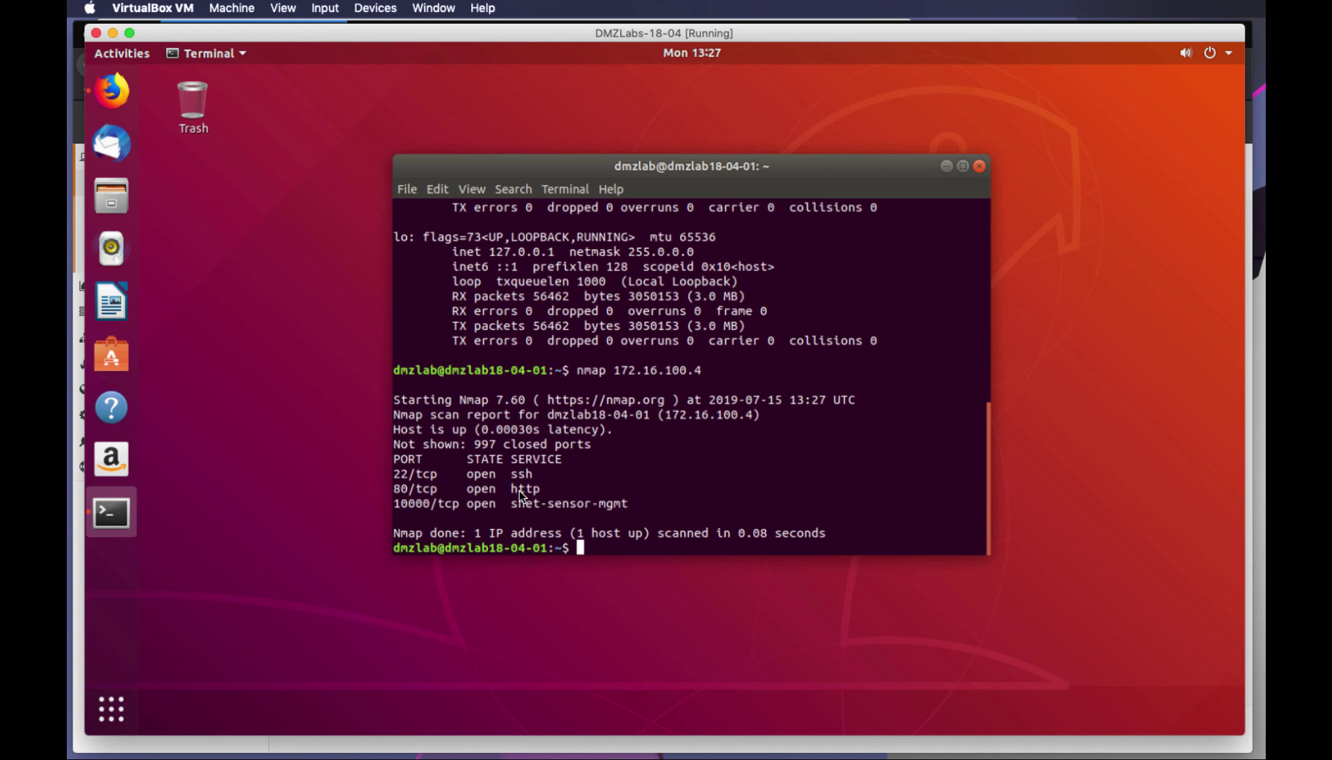
Show the port 10000 nginx page in Firefox, then switch to the port 80 tab
{"action": "left_click", "coordinate": [113, 93]}
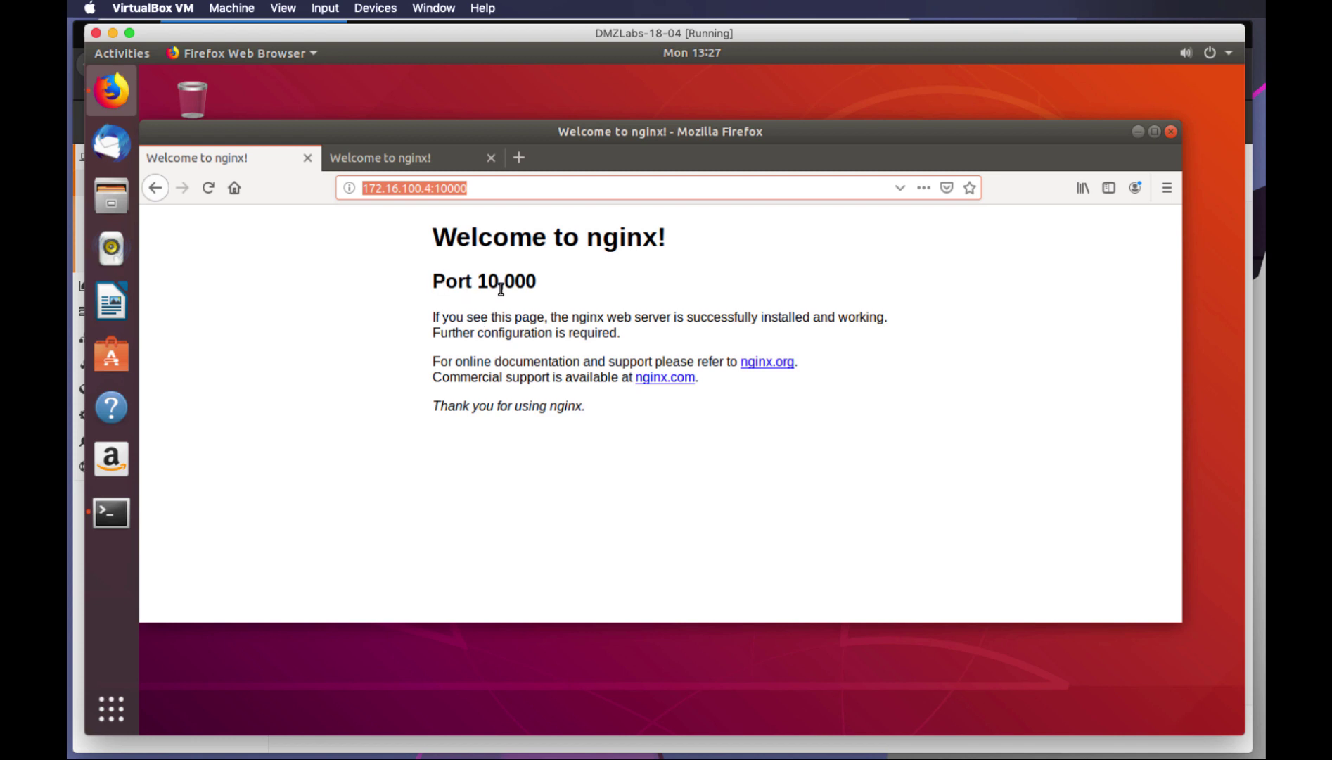
{"action": "left_click", "coordinate": [417, 164]}
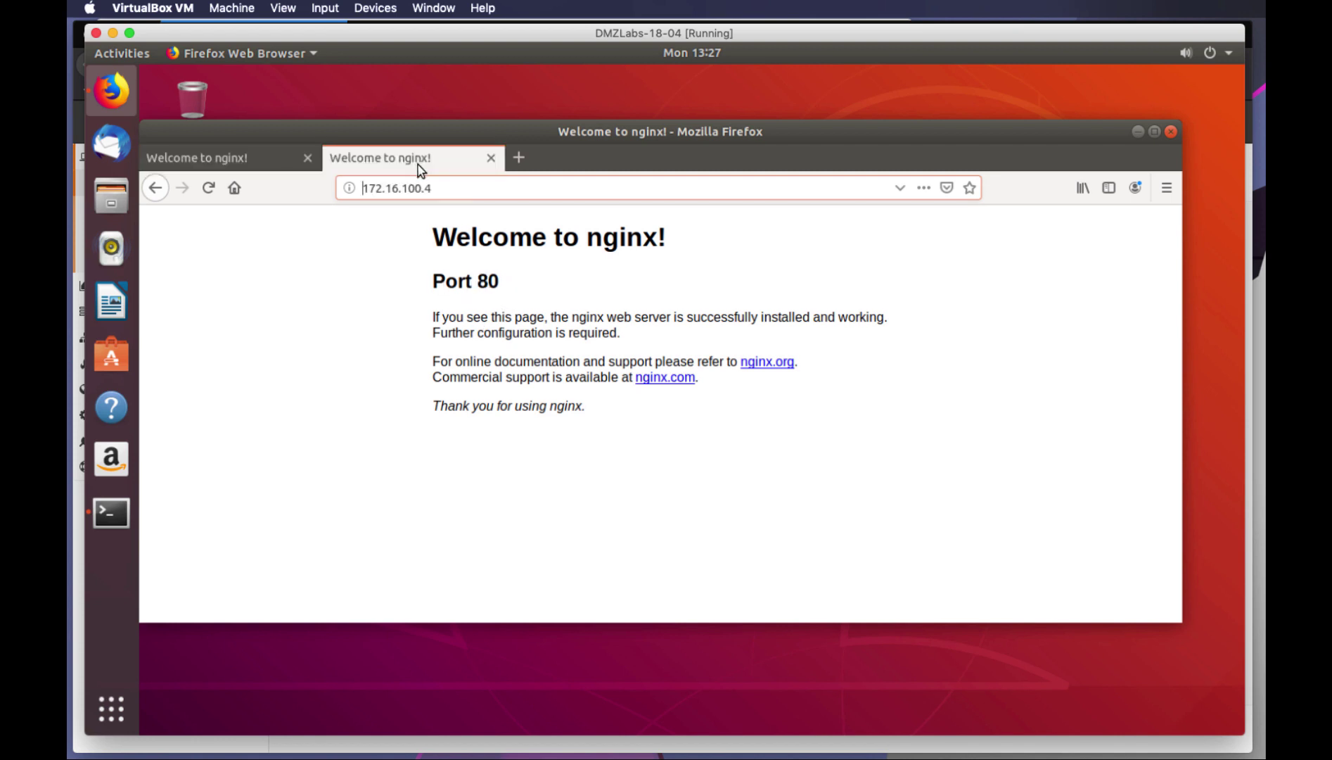
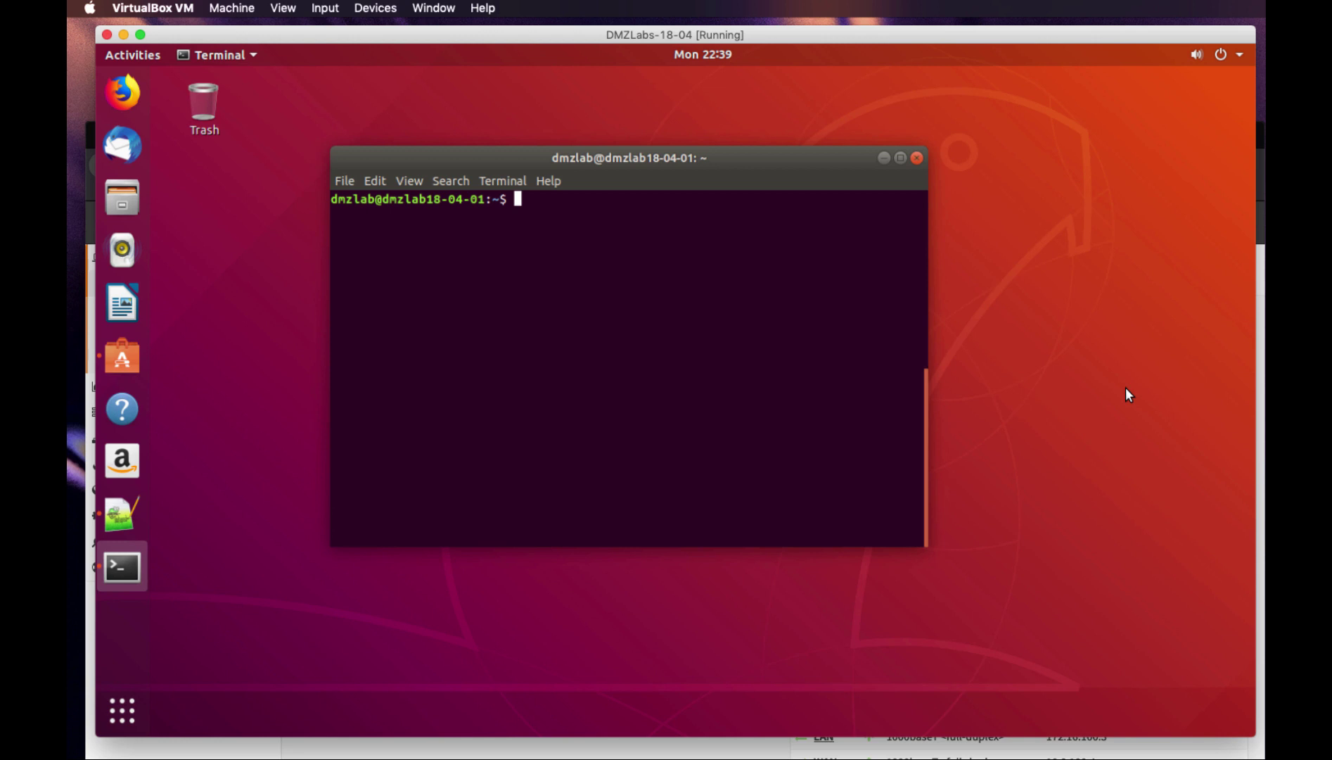
Show the guest's routes (only 172.16.100.0/24) and ping 8.8.8.8, which reports Network is unreachable
{"action": "type", "text": "ip rou"}
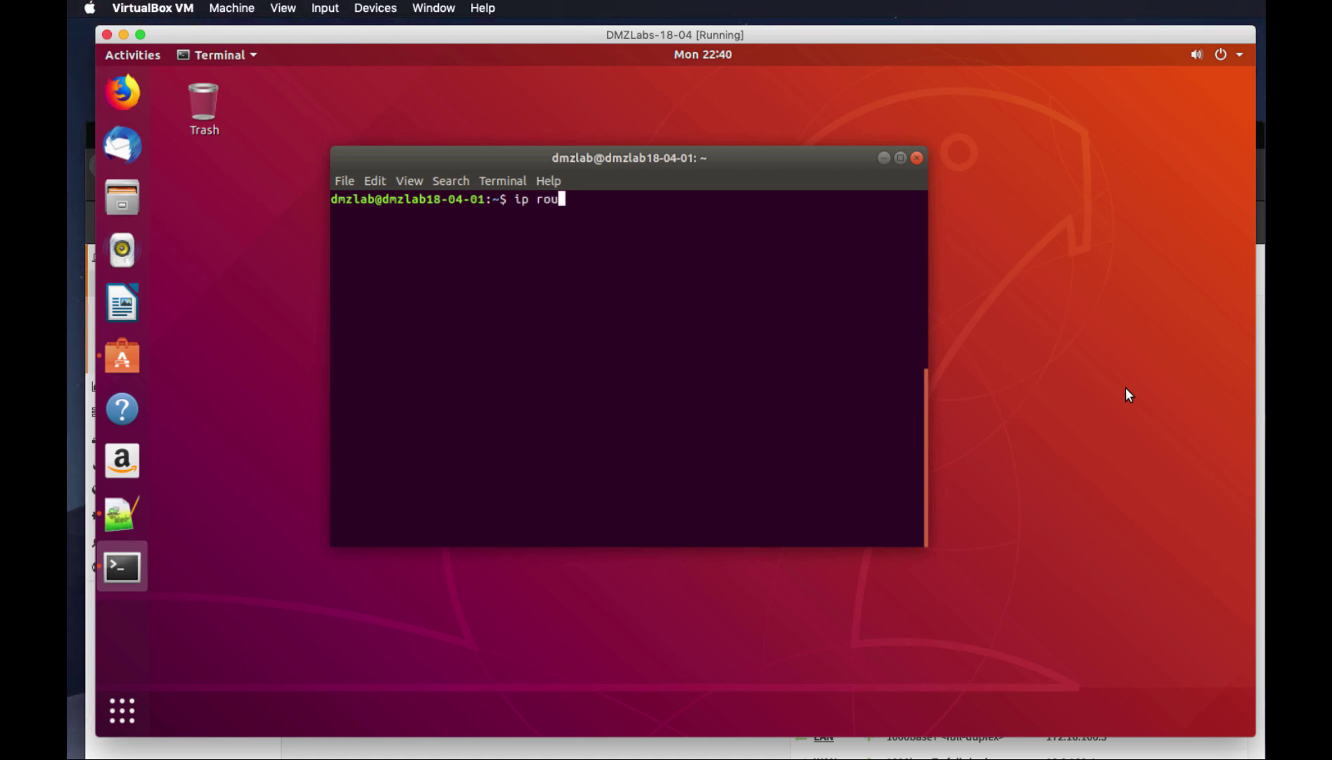
{"action": "type", "text": "te show"}
{"action": "key", "text": "Return"}
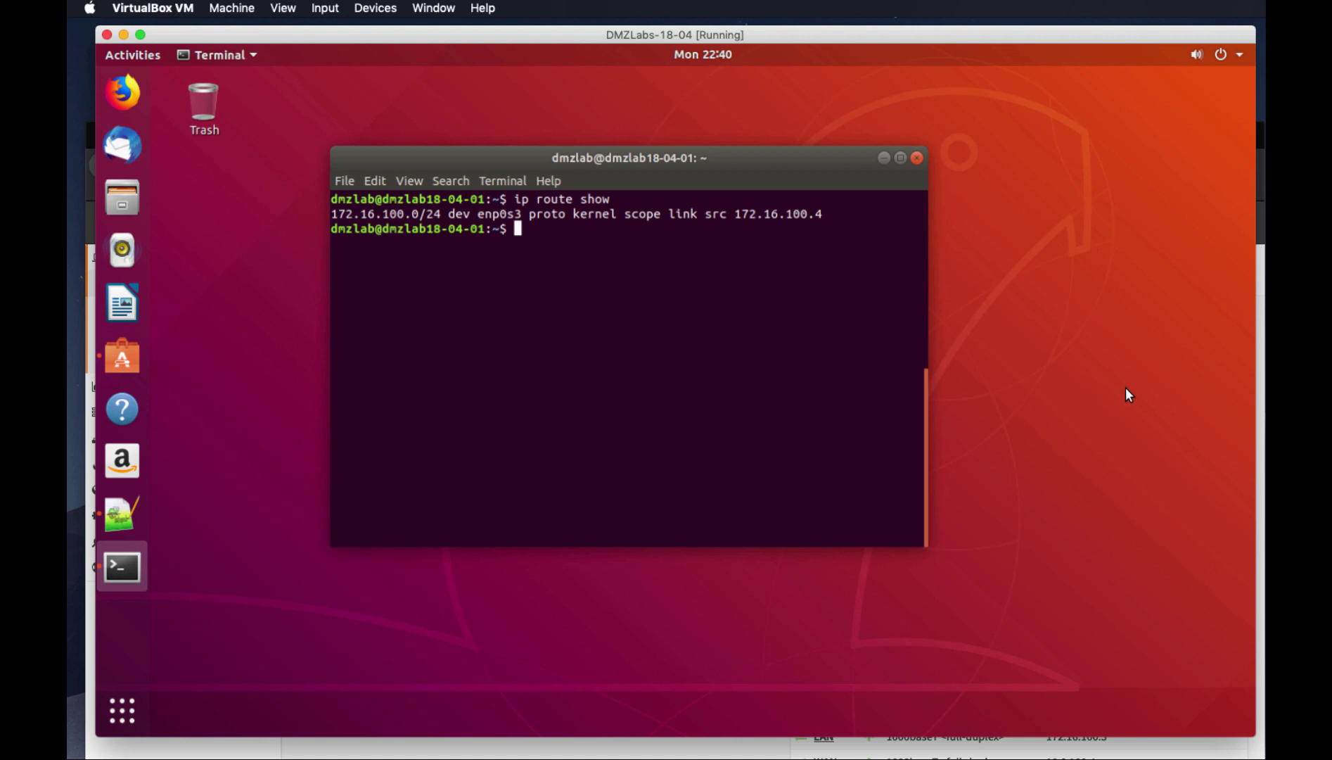
{"action": "type", "text": "ping 8.8.8.8"}
{"action": "key", "text": "Return"}
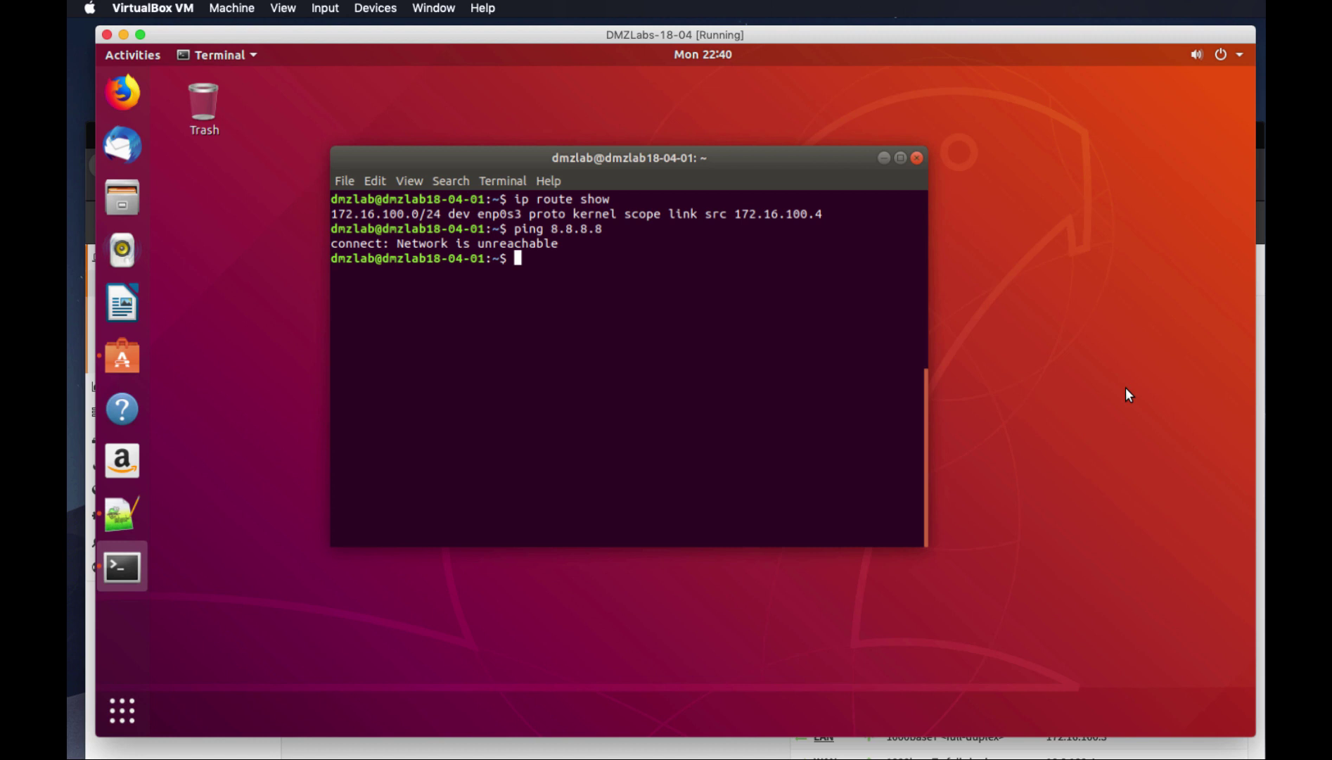
Recall the sudo vim /etc/netplan/50-cloud-init.yaml command from history
{"action": "key", "text": "Up"}
{"action": "key", "text": "Up"}
{"action": "key", "text": "Up"}
{"action": "key", "text": "Up"}
{"action": "key", "text": "Down"}
{"action": "key", "text": "Up"}
{"action": "key", "text": "Up"}
{"action": "key", "text": "Up"}
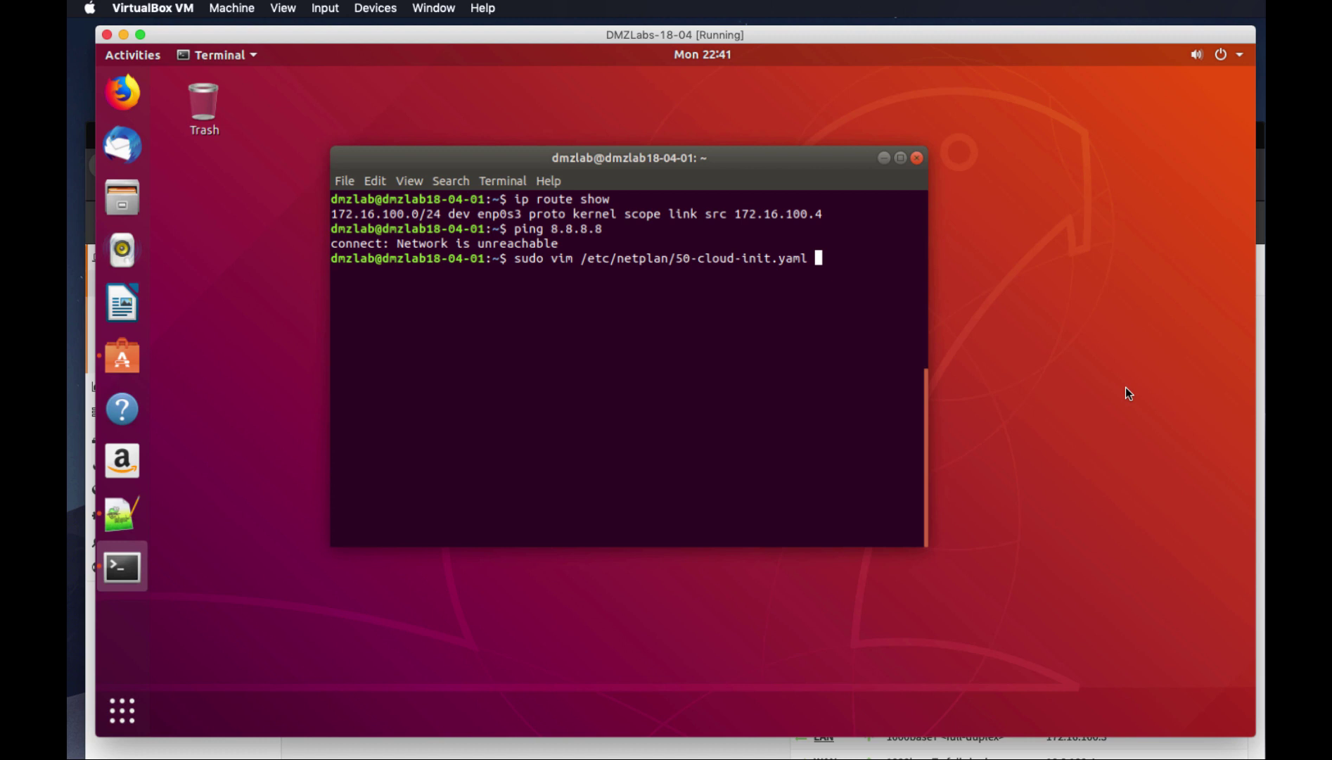
Open the netplan file in vim and copy the five static-network lines from Notepad++
{"action": "key", "text": "Return"}
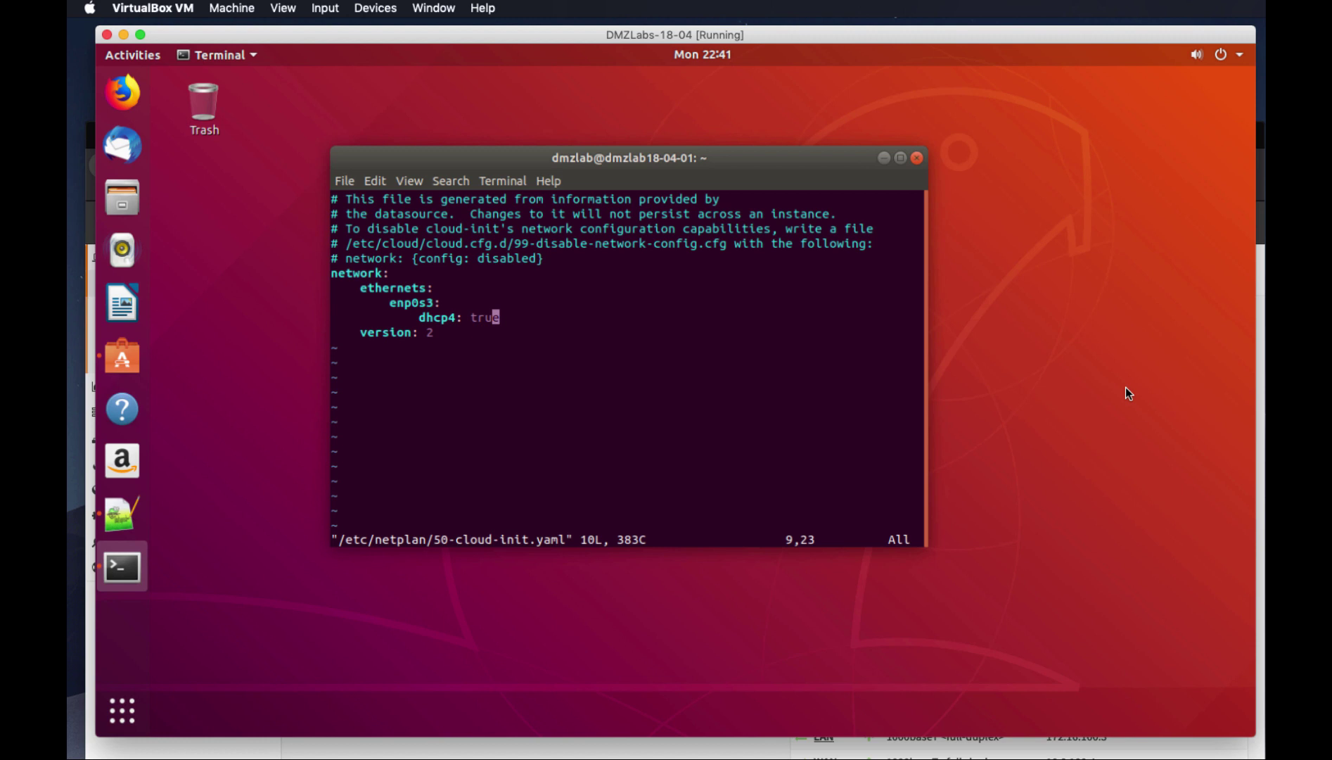
{"action": "left_click", "coordinate": [122, 514]}
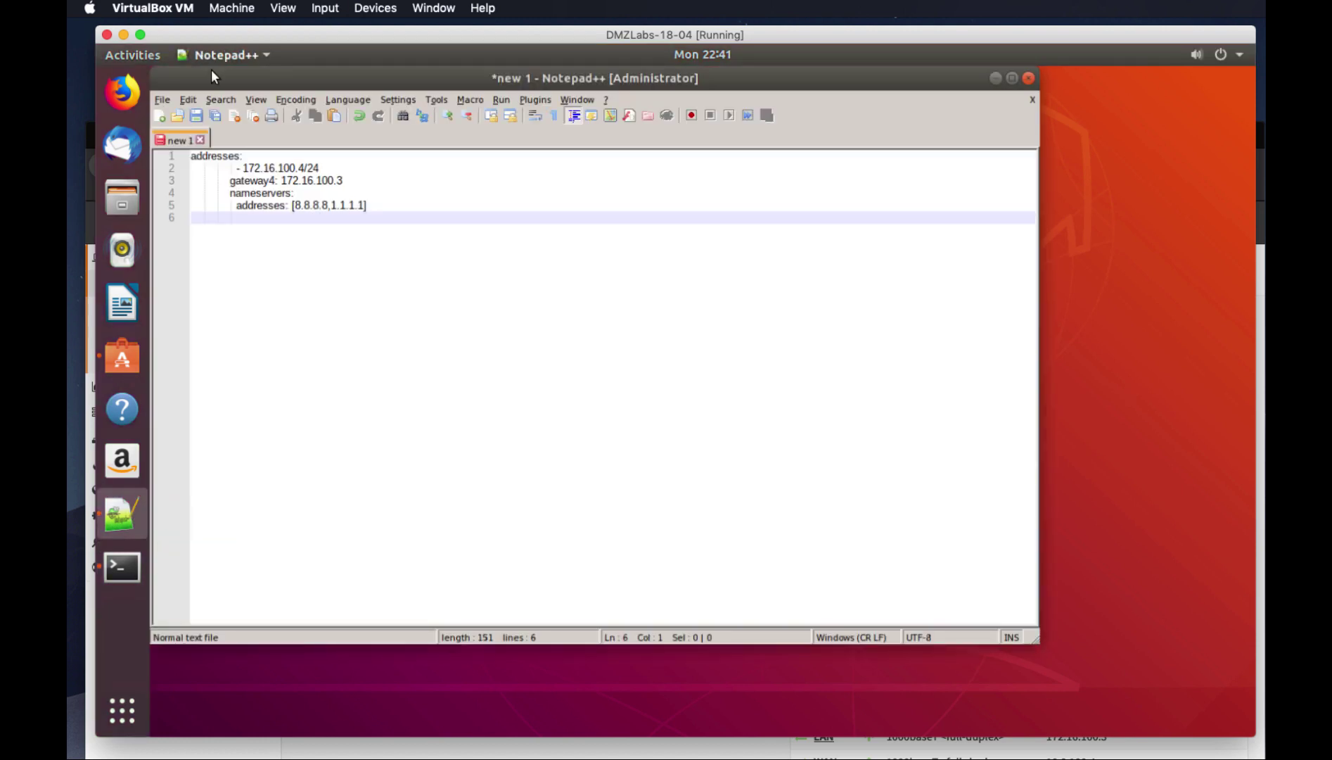
{"action": "left_click_drag", "start_coordinate": [192, 156], "coordinate": [349, 211]}
{"action": "right_click", "coordinate": [343, 205]}
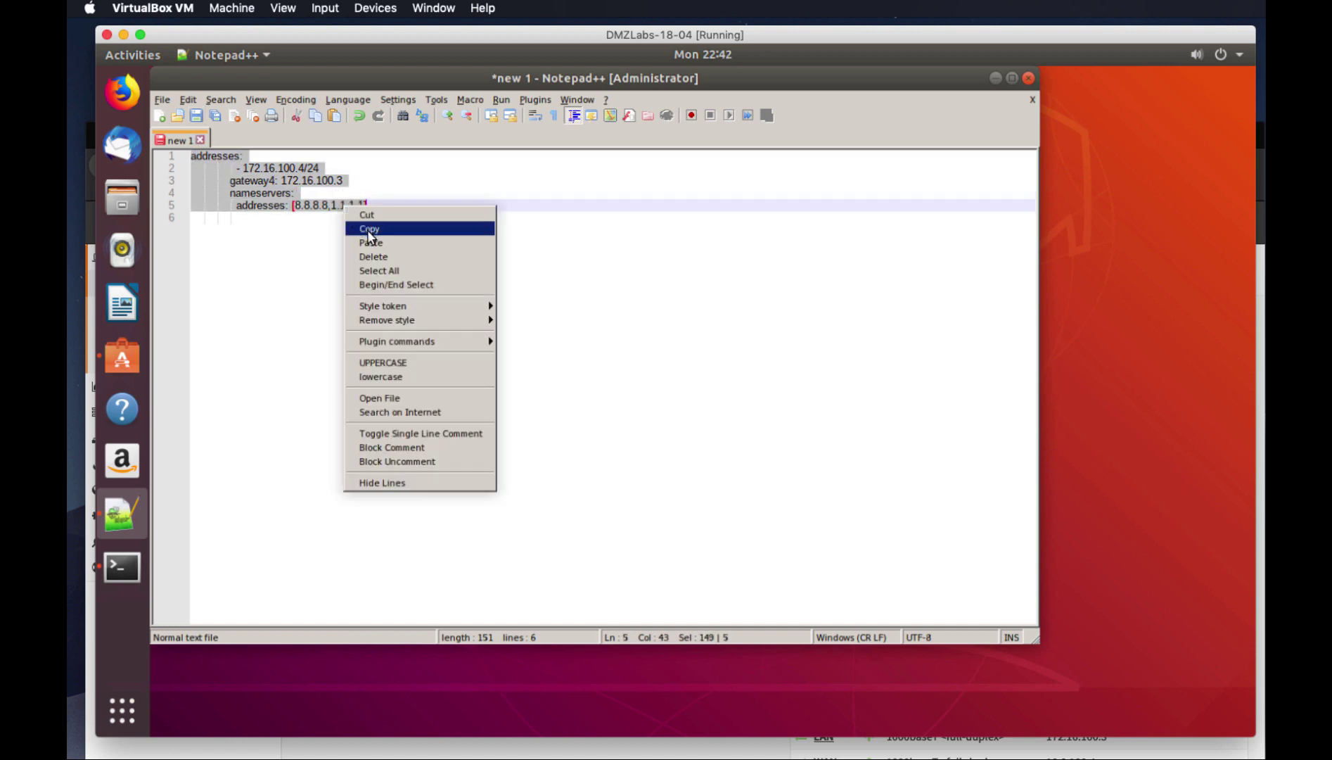
{"action": "left_click", "coordinate": [370, 226]}
{"action": "left_click", "coordinate": [996, 78]}
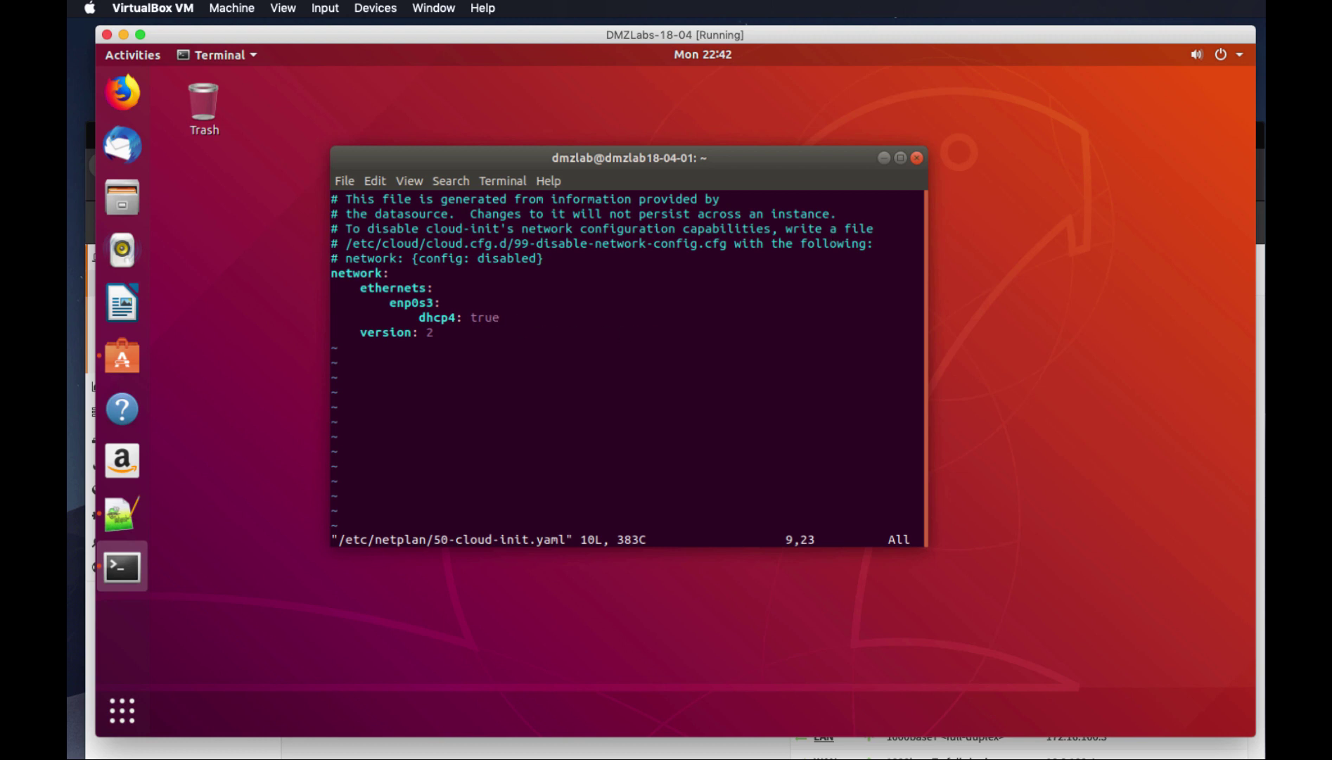
Paste address 172.16.100.4/24, gateway 172.16.100.3 and nameservers 8.8.8.8, 1.1.1.1 under enp0s3
{"action": "key", "text": "a"}
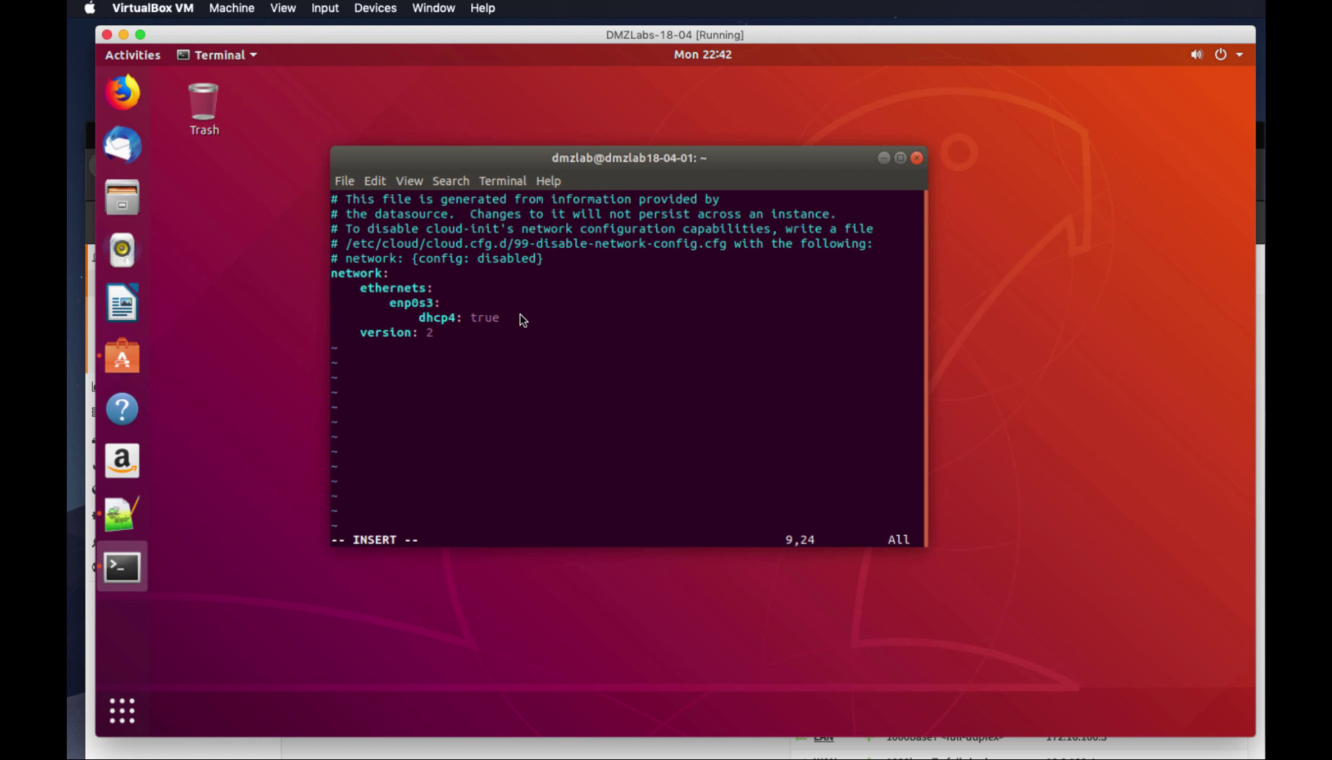
{"action": "key", "text": "Return"}
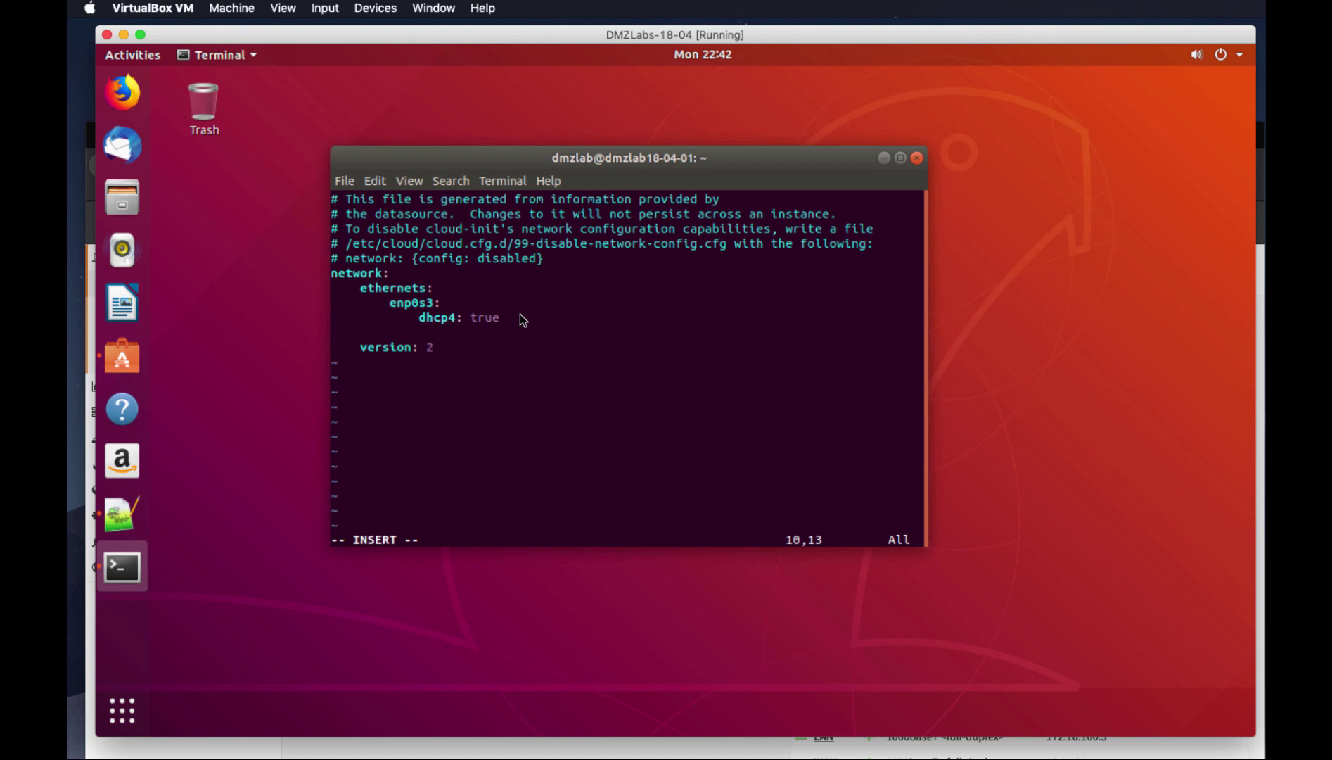
{"action": "right_click", "coordinate": [423, 334]}
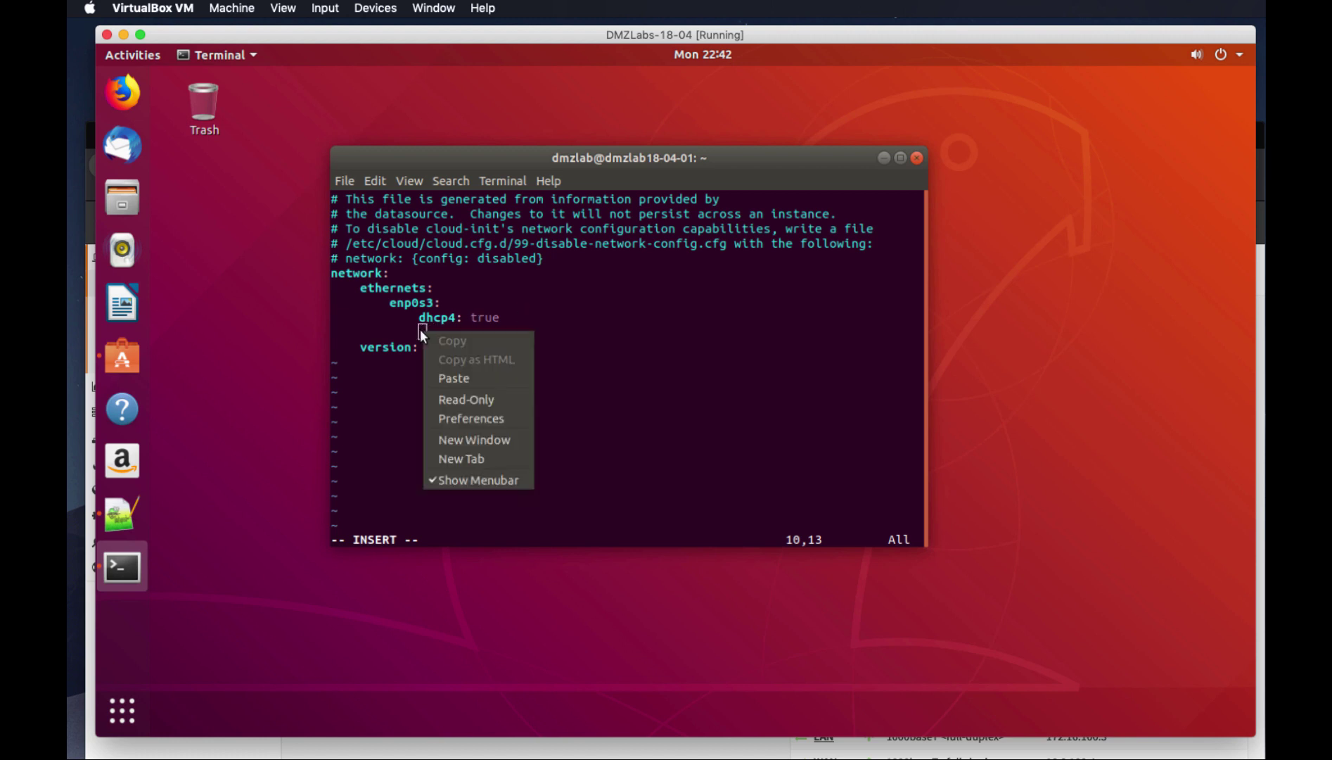
{"action": "left_click", "coordinate": [446, 379]}
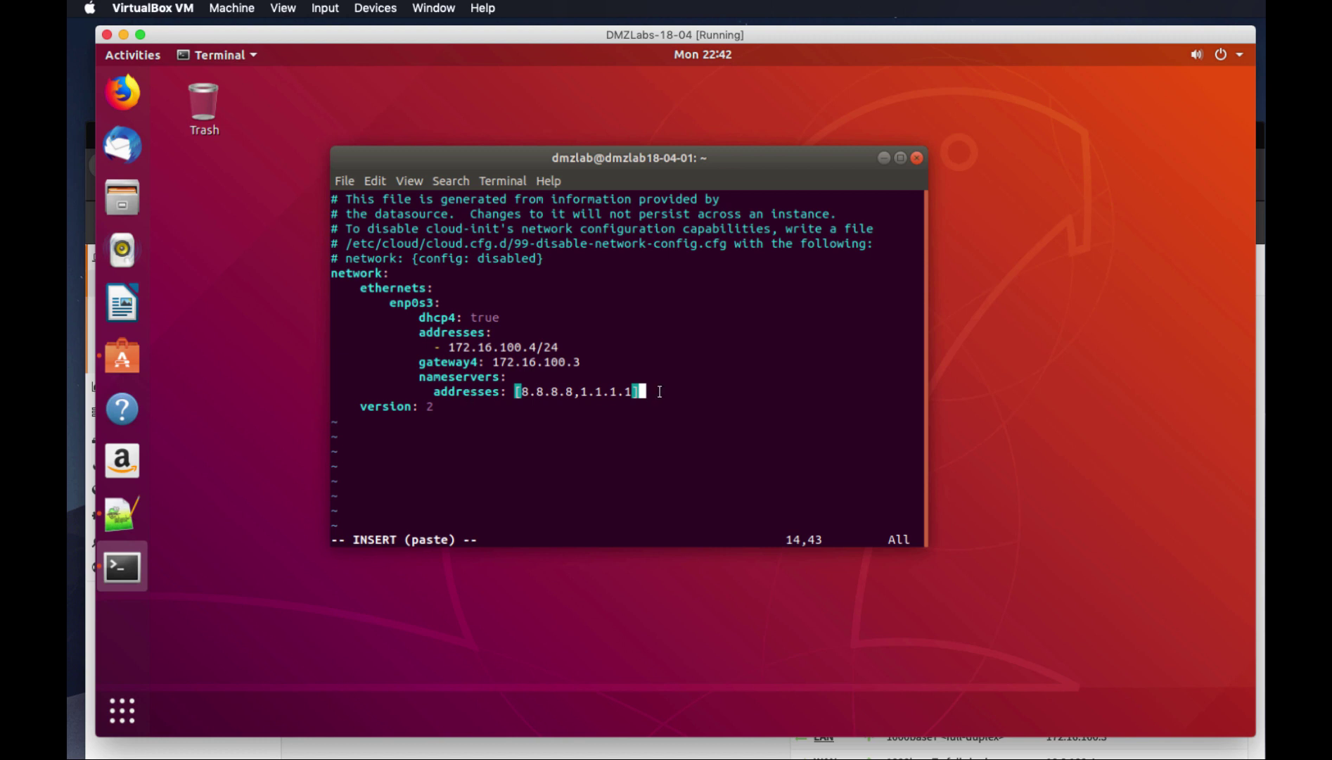
{"action": "key", "text": "Escape"}
Save the netplan file with :wq and apply it using sudo netplan --debug apply
{"action": "type", "text": ":wq"}
{"action": "key", "text": "Return"}
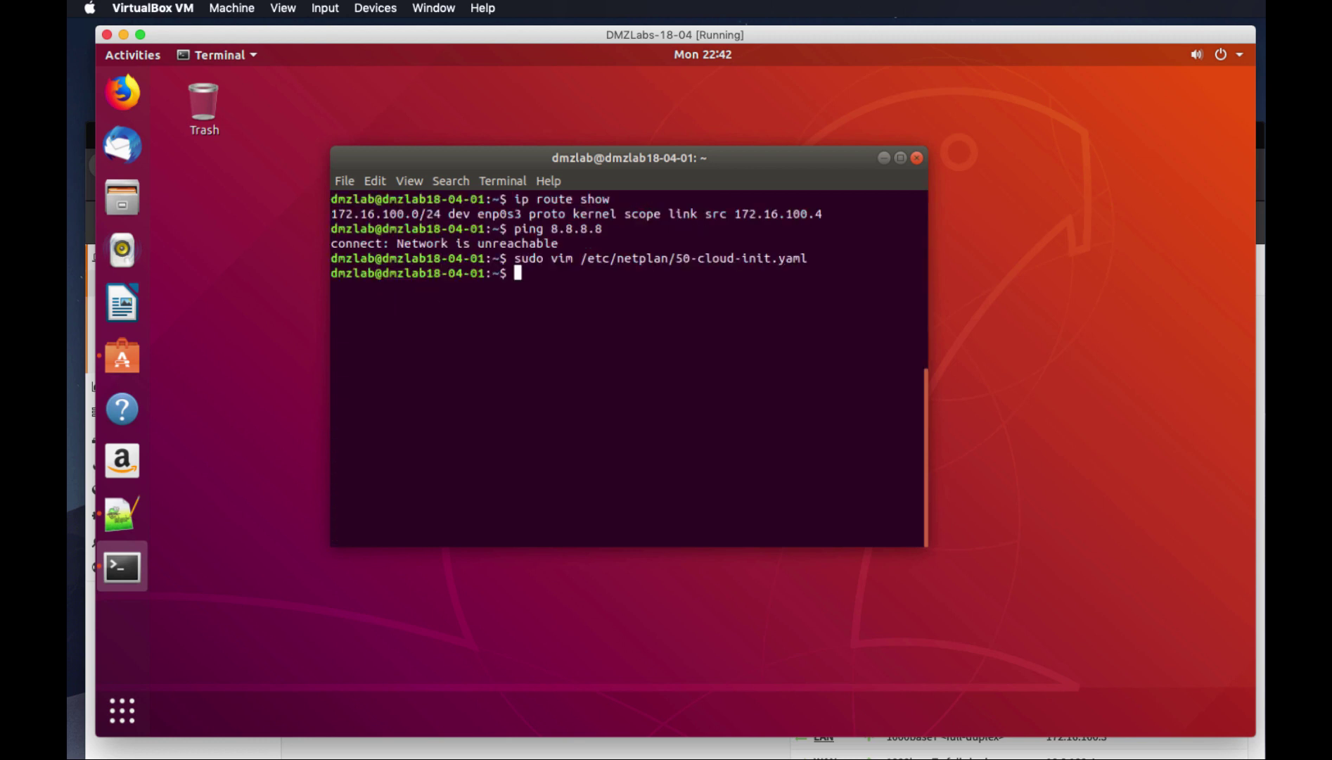
{"action": "key", "text": "Up"}
{"action": "key", "text": "Up"}
{"action": "key", "text": "Up"}
{"action": "key", "text": "Up"}
{"action": "key", "text": "Up"}
{"action": "key", "text": "Down"}
{"action": "key", "text": "Down"}
{"action": "key", "text": "Up"}
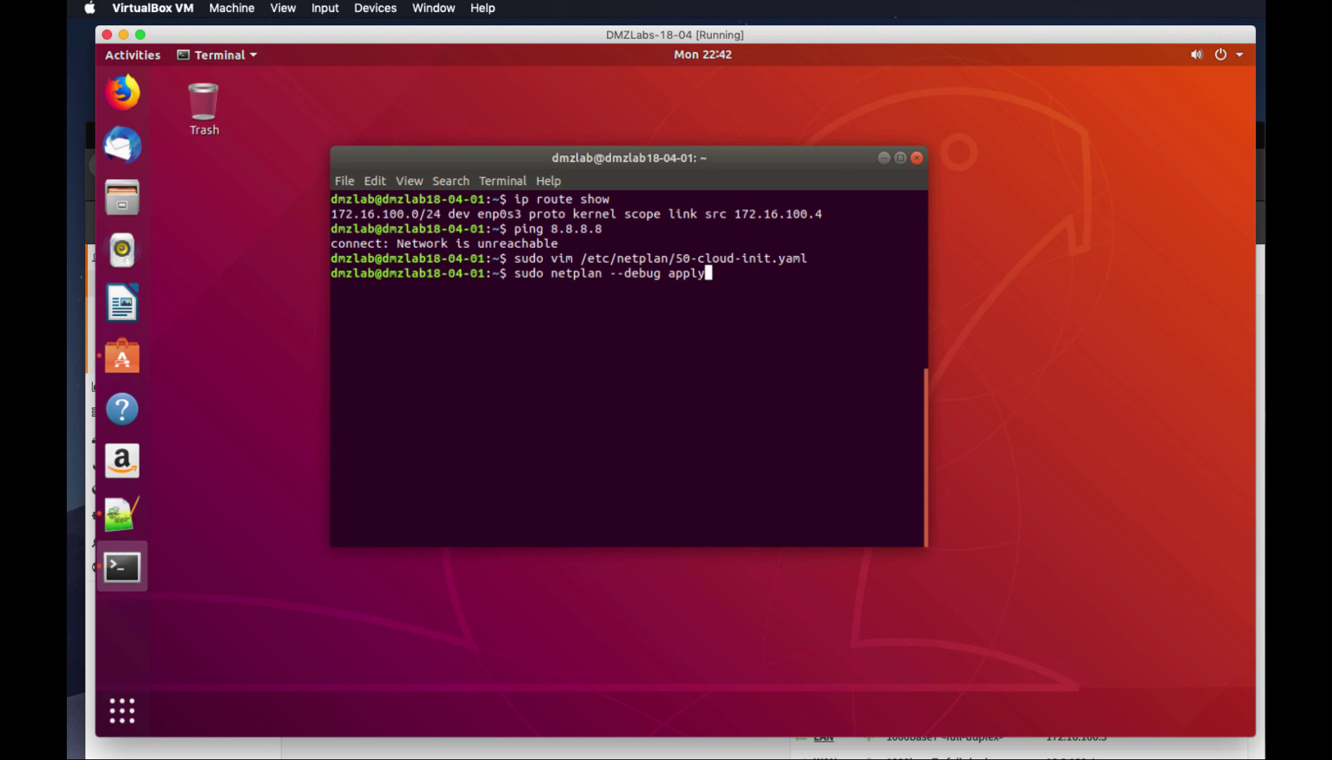
{"action": "key", "text": "Return"}
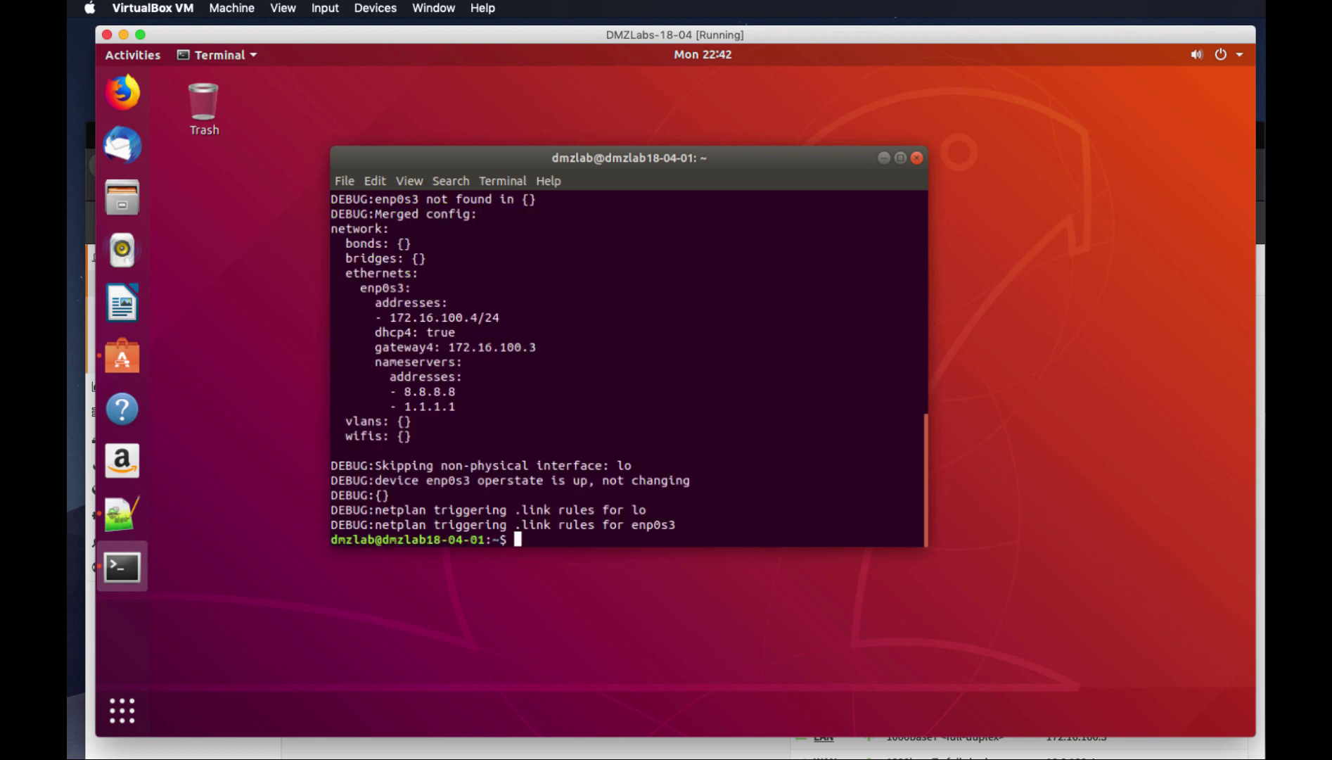
{"action": "scroll", "coordinate": [596, 374], "scroll_direction": "up", "scroll_amount": 3}
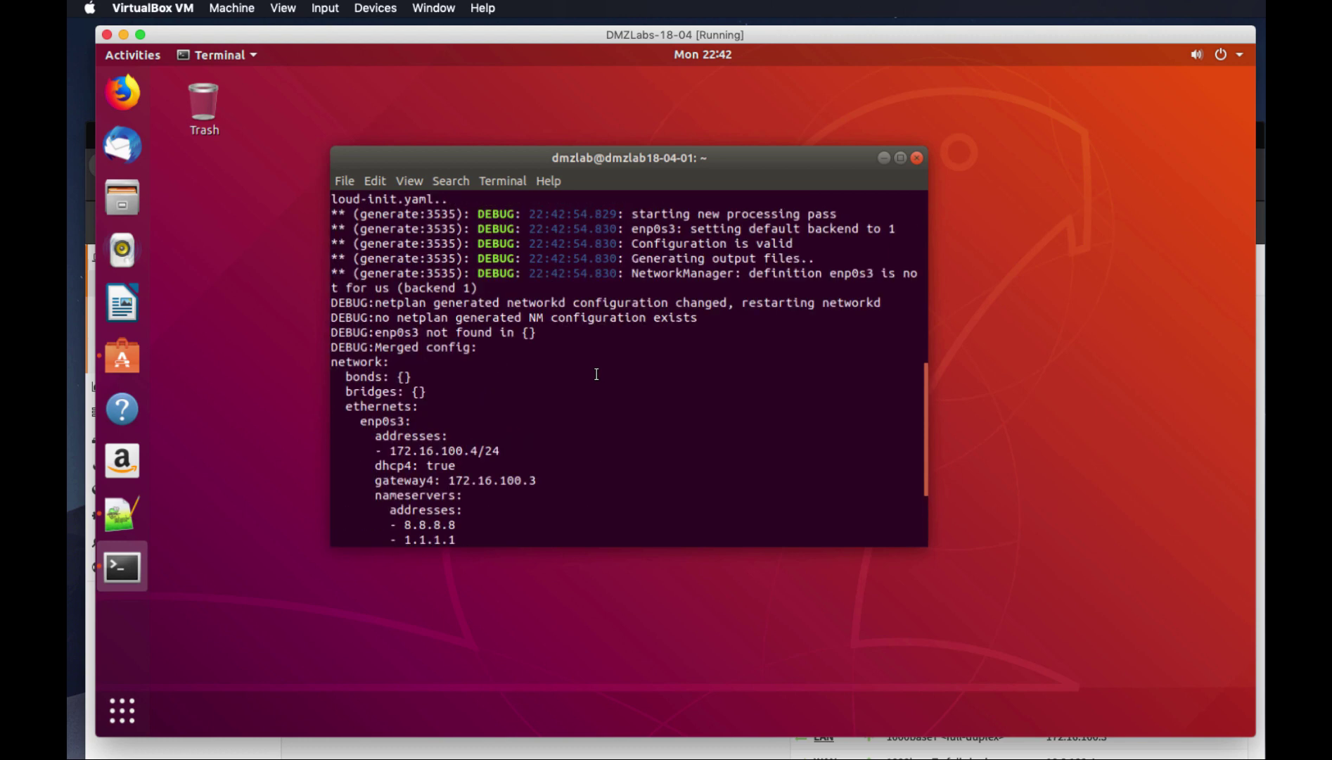
{"action": "scroll", "coordinate": [597, 374], "scroll_direction": "down", "scroll_amount": 3}
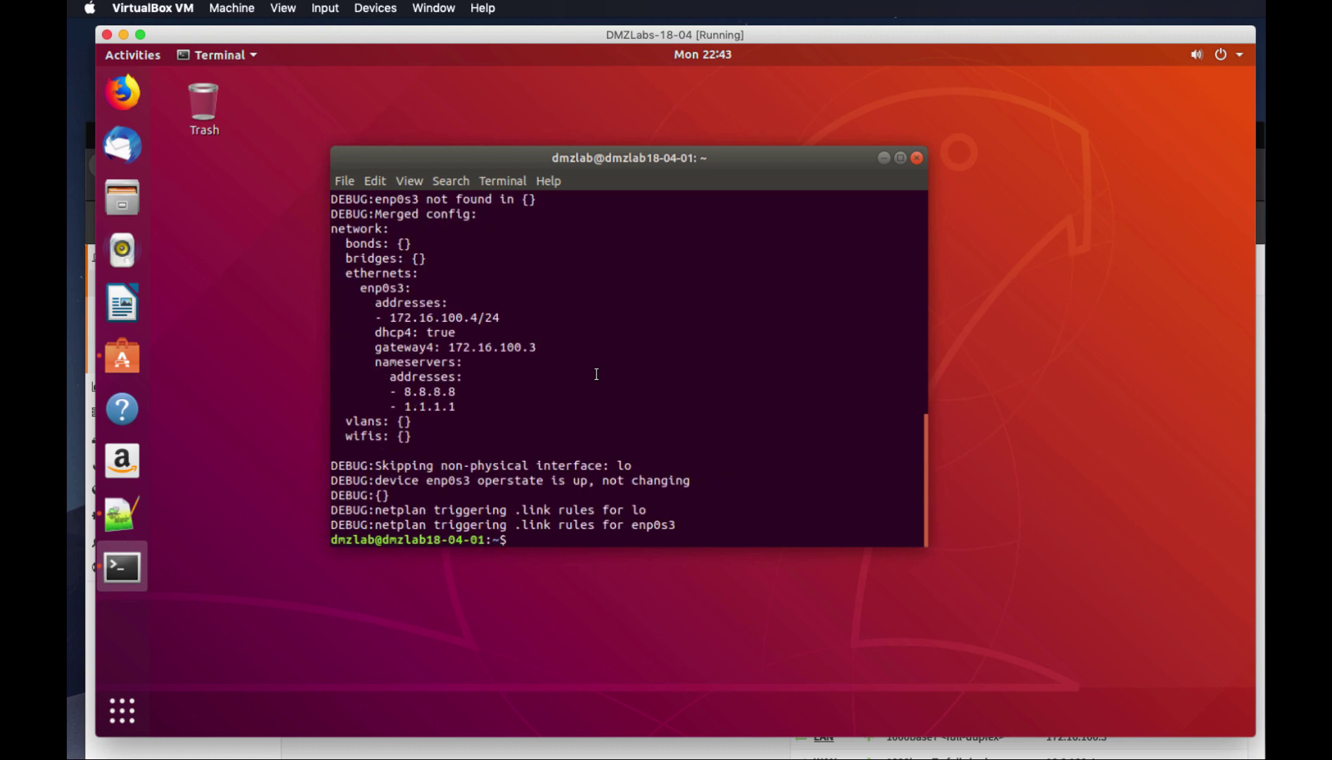
Confirm the default route via 172.16.100.3 and a working ping to 8.8.8.8, then stop ping
{"action": "type", "text": "ip route show"}
{"action": "key", "text": "Return"}
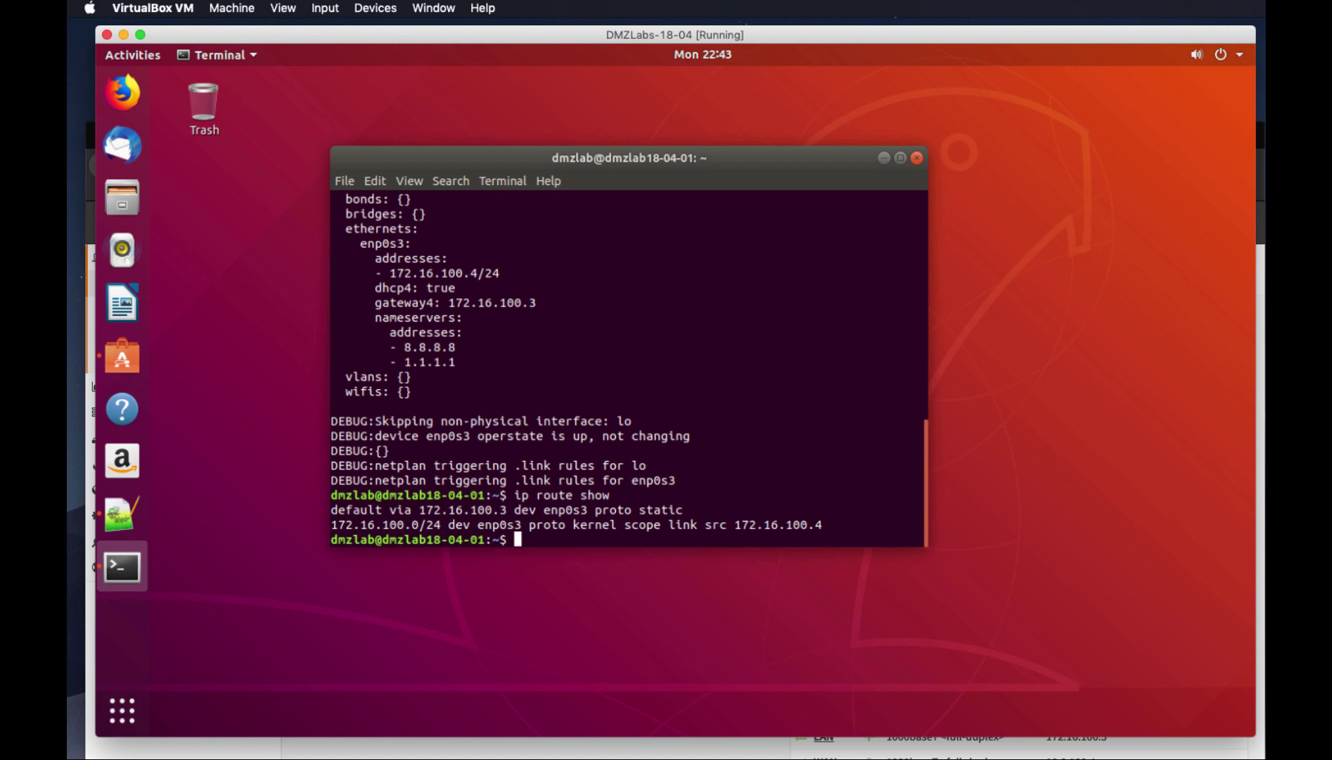
{"action": "type", "text": "ping 8.8.8.8"}
{"action": "key", "text": "Return"}
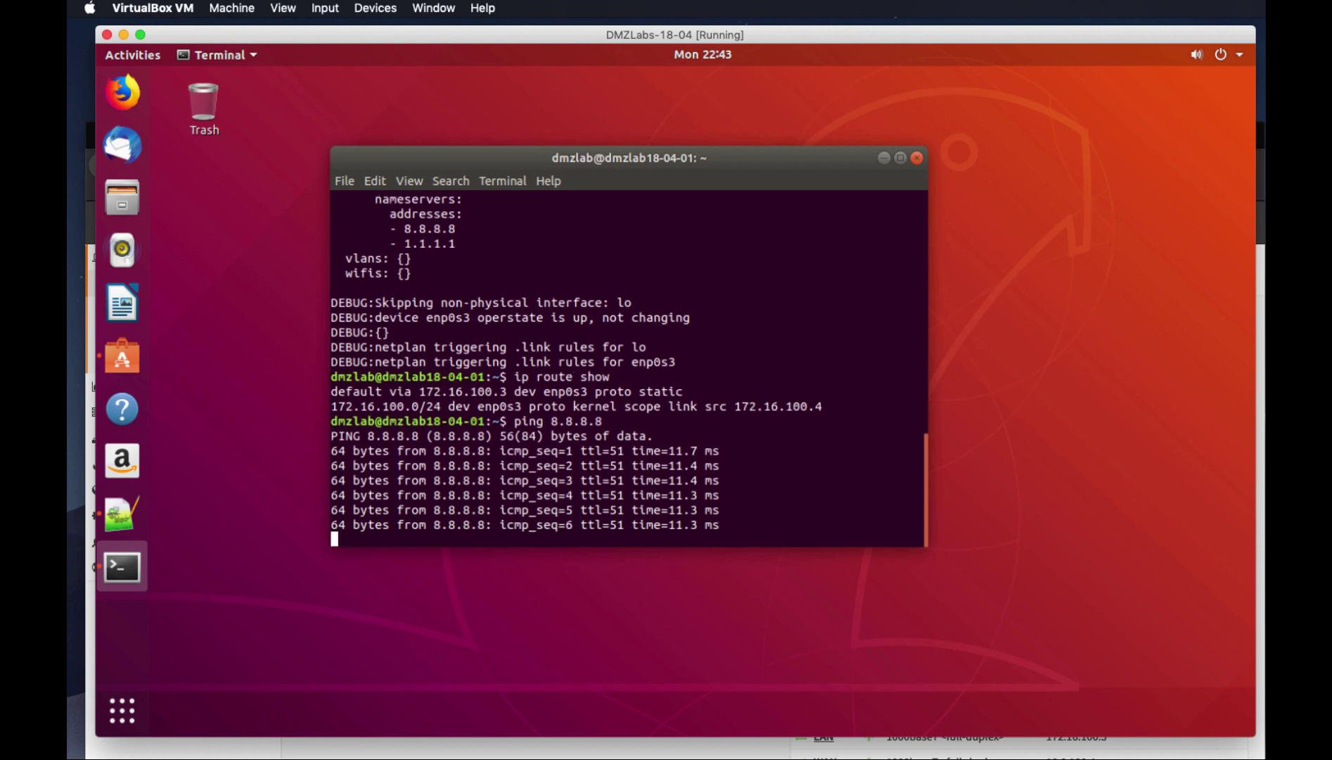
{"action": "key", "text": "alt+c"}
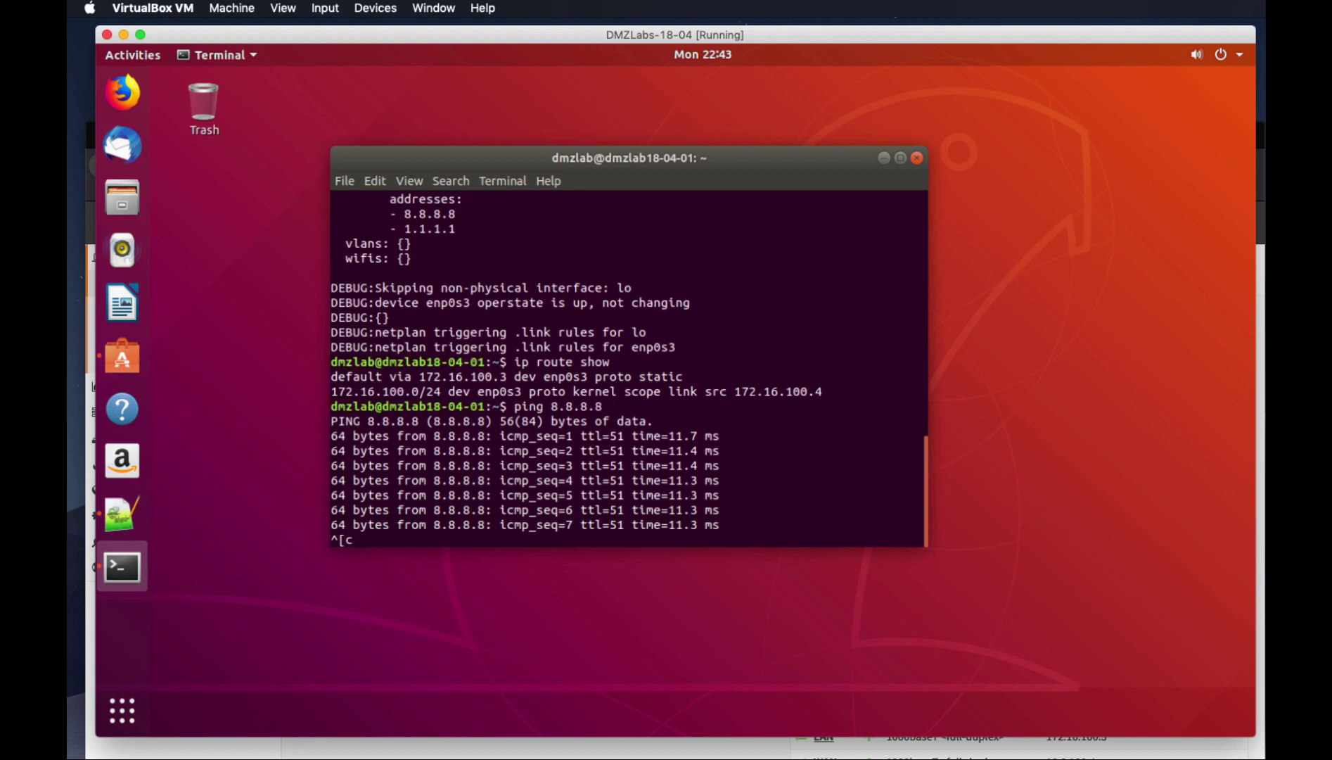
{"action": "key", "text": "Return"}
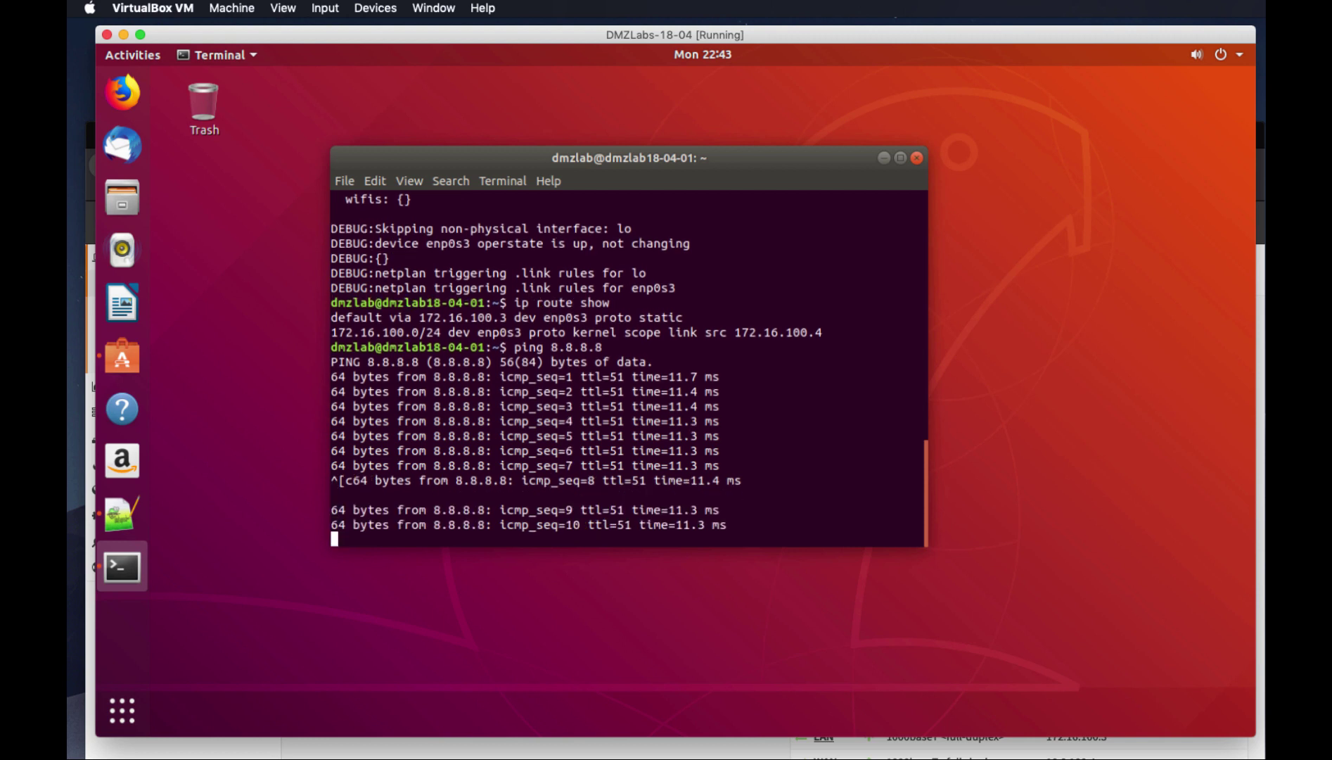
{"action": "key", "text": "ctrl+z"}
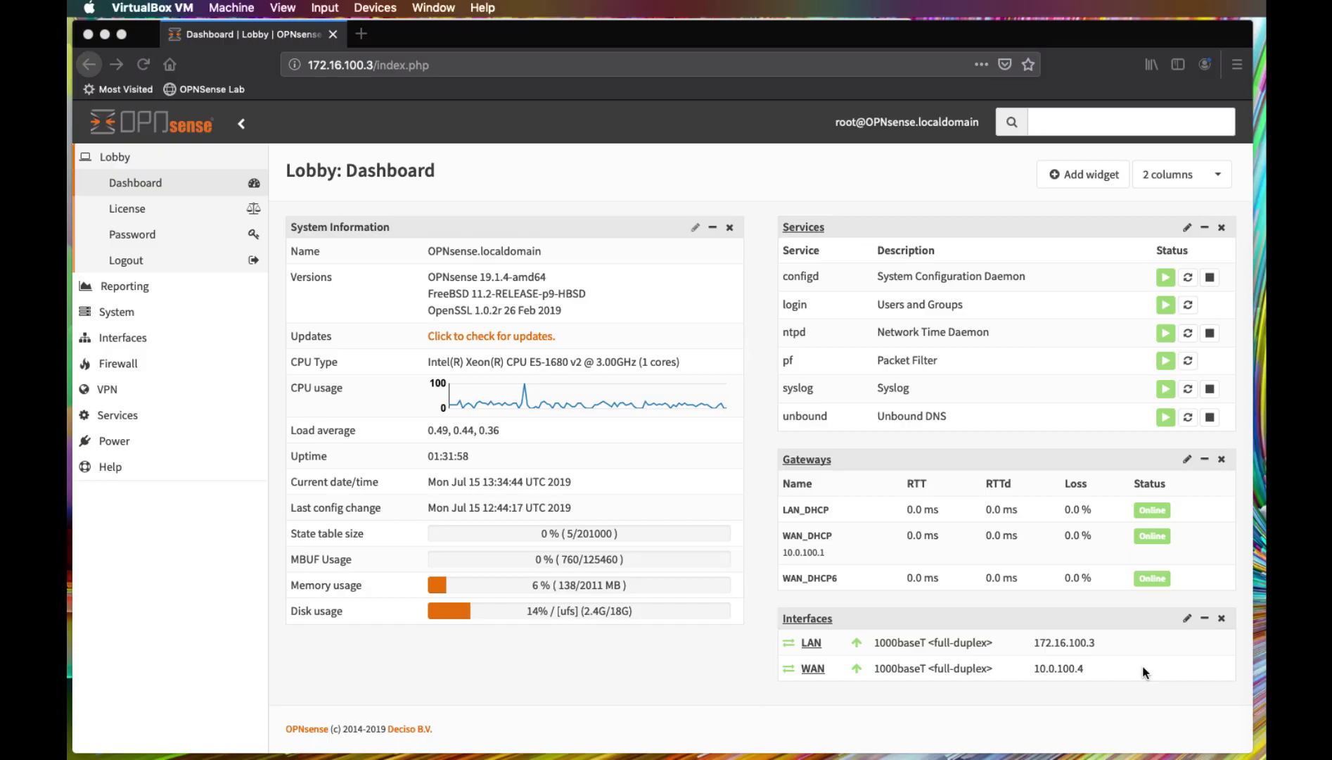
{"action": "left_click", "coordinate": [882, 693]}
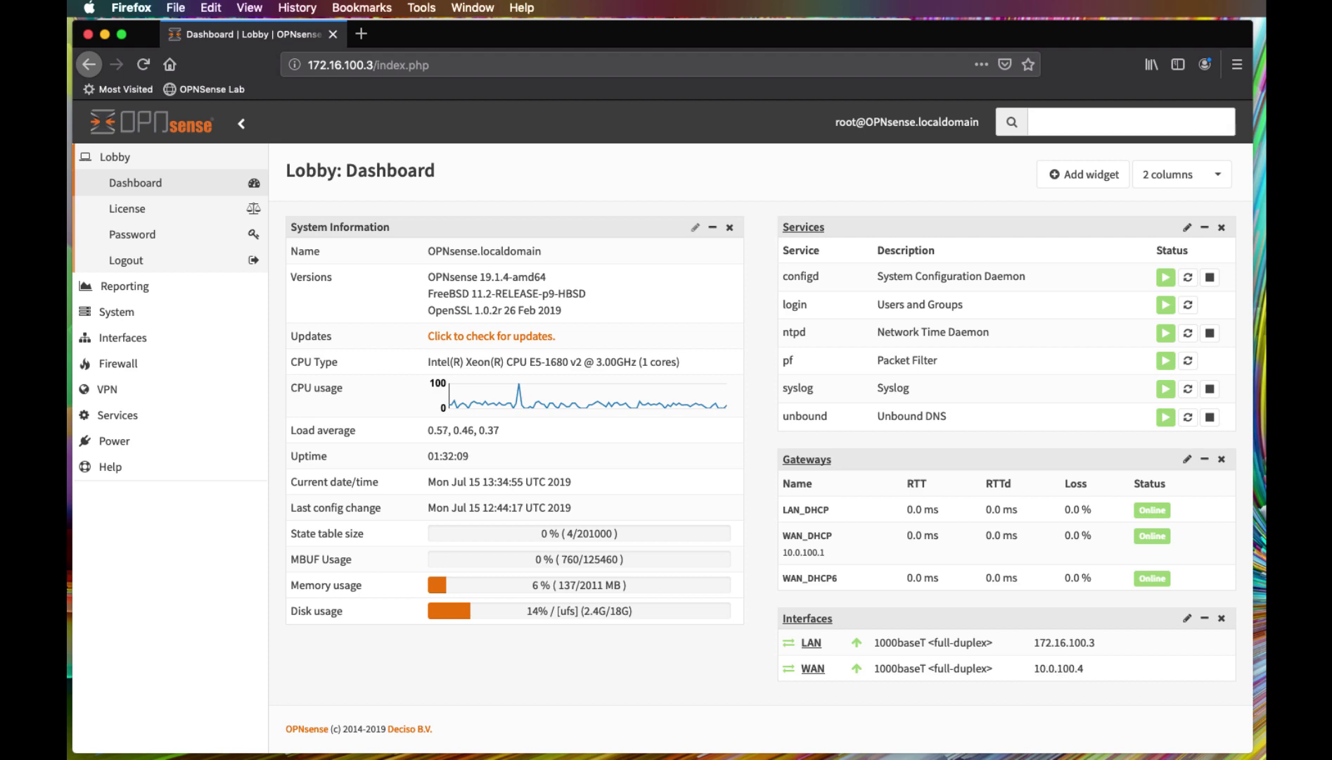
{"action": "left_click", "coordinate": [1259, 450]}
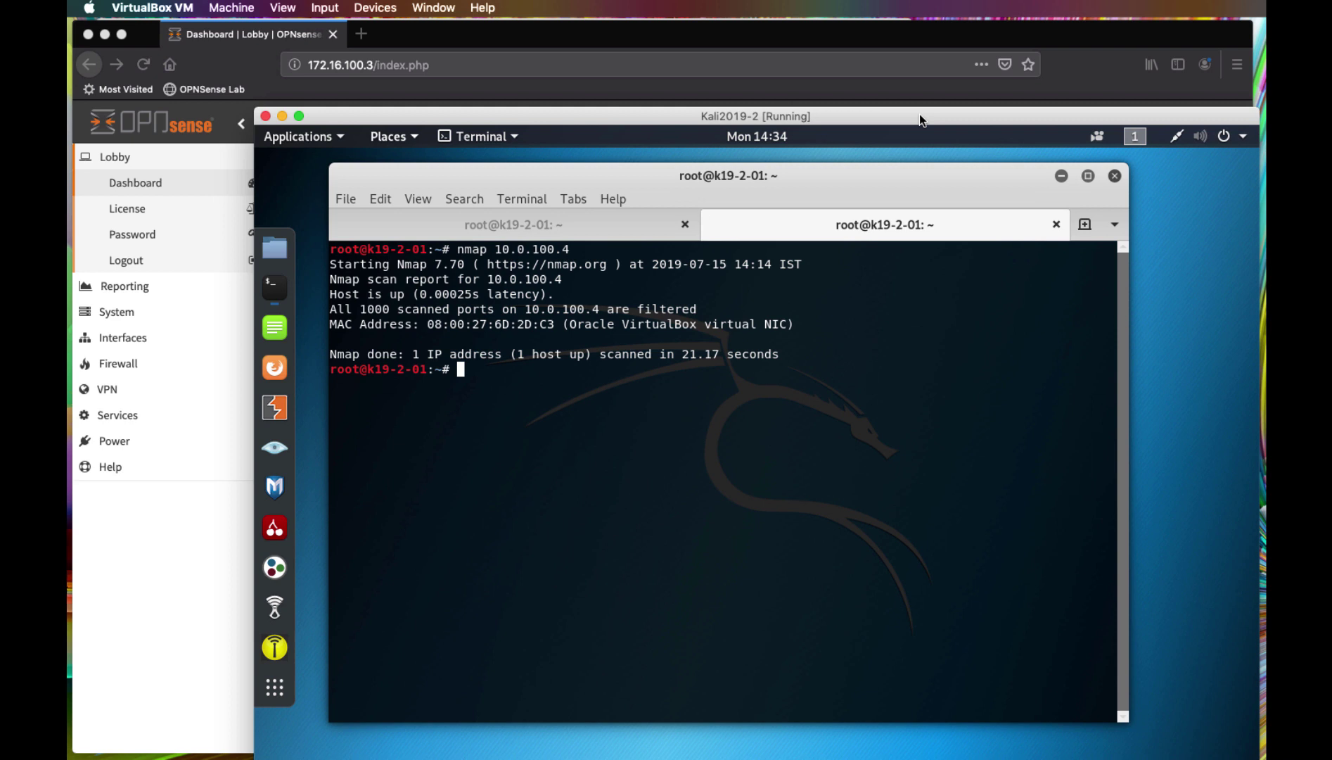
{"action": "left_click_drag", "start_coordinate": [920, 113], "coordinate": [916, 104]}
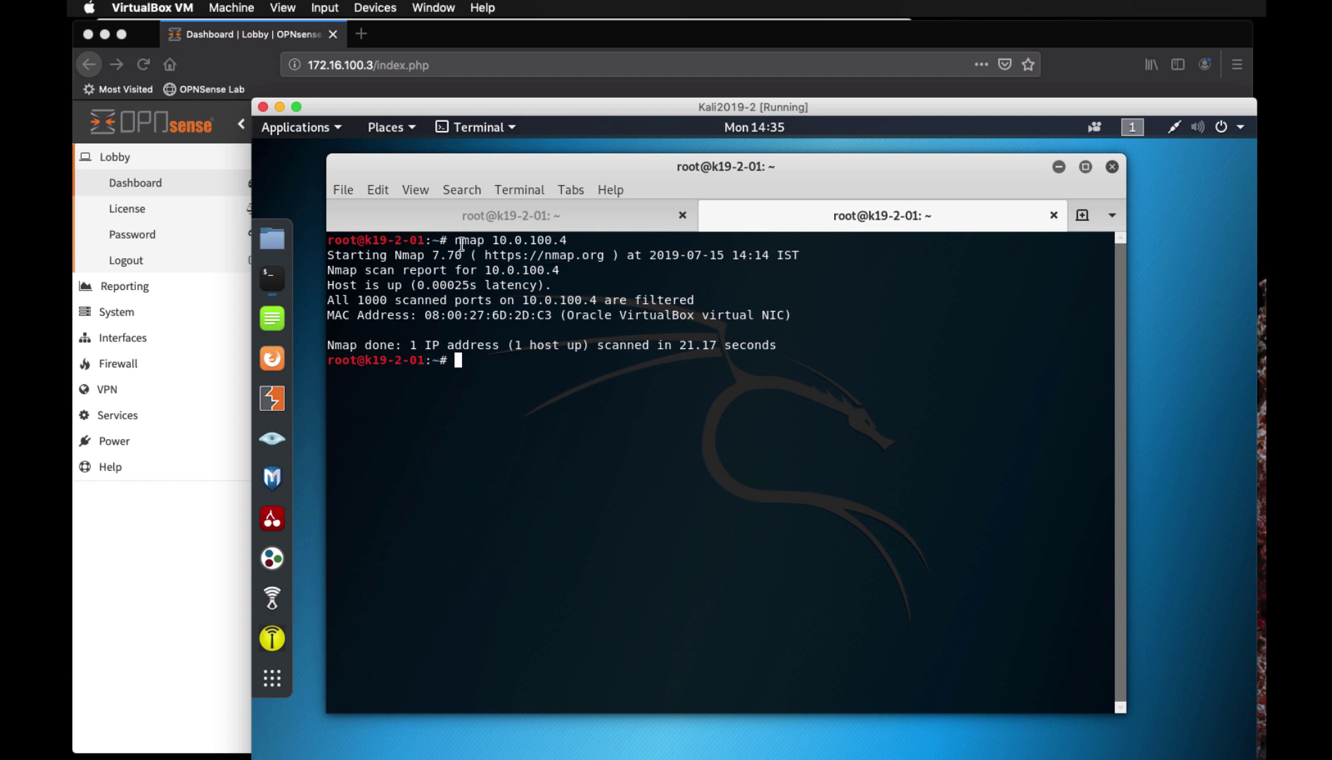
{"action": "left_click_drag", "start_coordinate": [456, 240], "coordinate": [573, 239]}
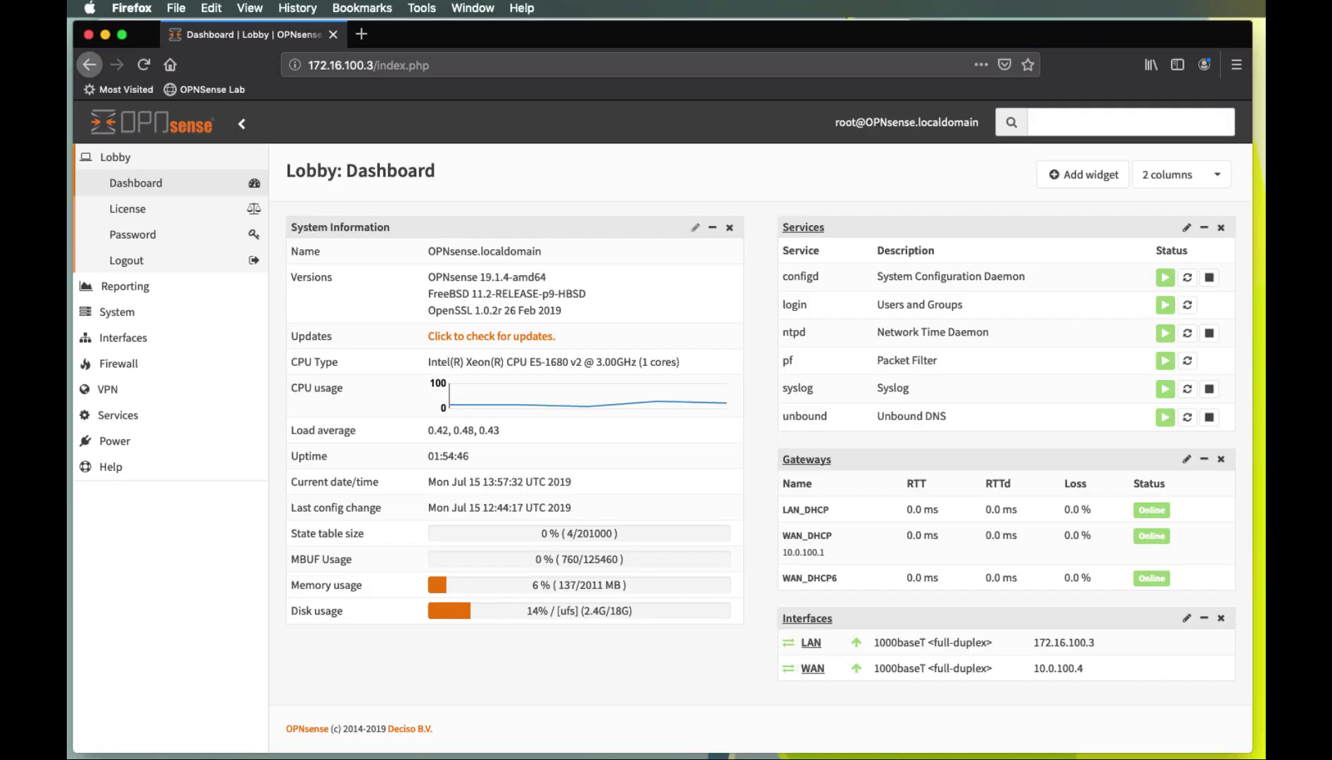
{"action": "key", "text": "super+Tab"}
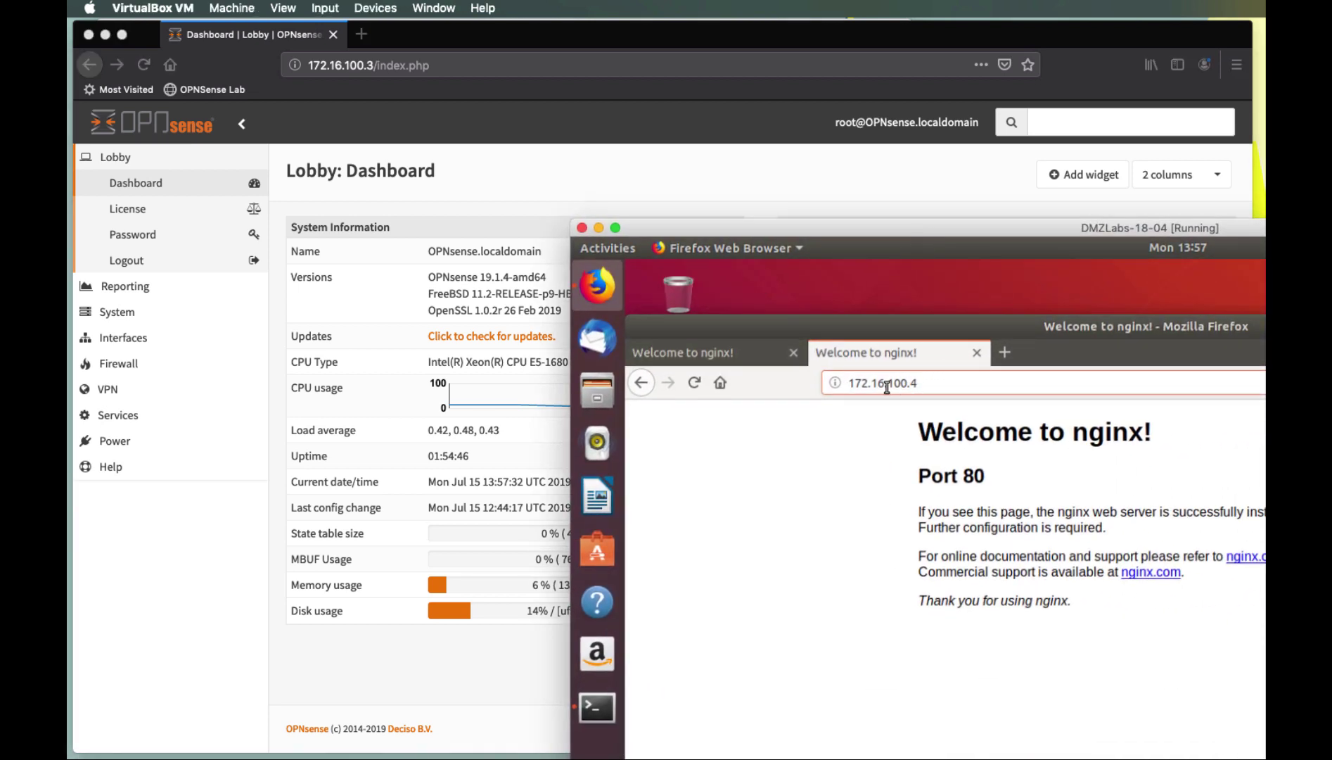
{"action": "left_click_drag", "start_coordinate": [927, 383], "coordinate": [843, 385]}
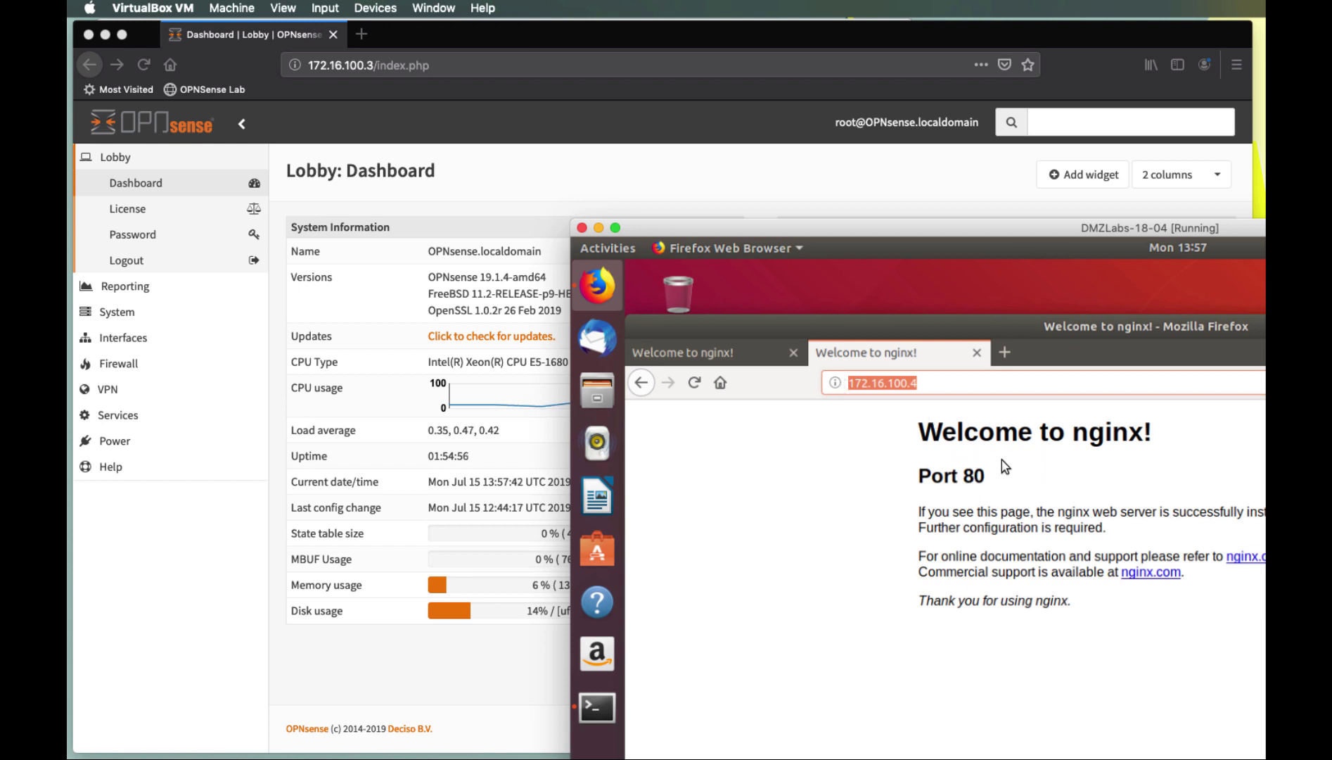
{"action": "double_click", "coordinate": [853, 225]}
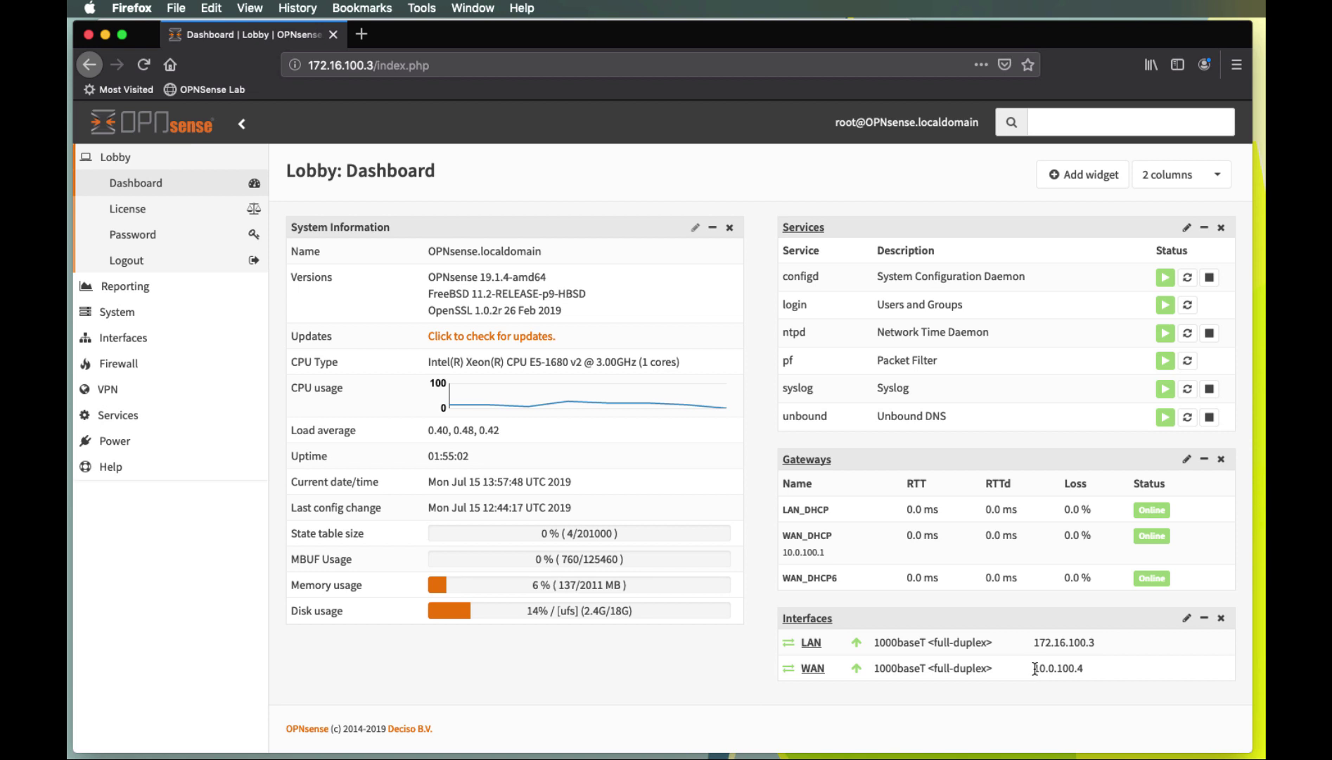
{"action": "left_click_drag", "start_coordinate": [1034, 669], "coordinate": [1090, 670]}
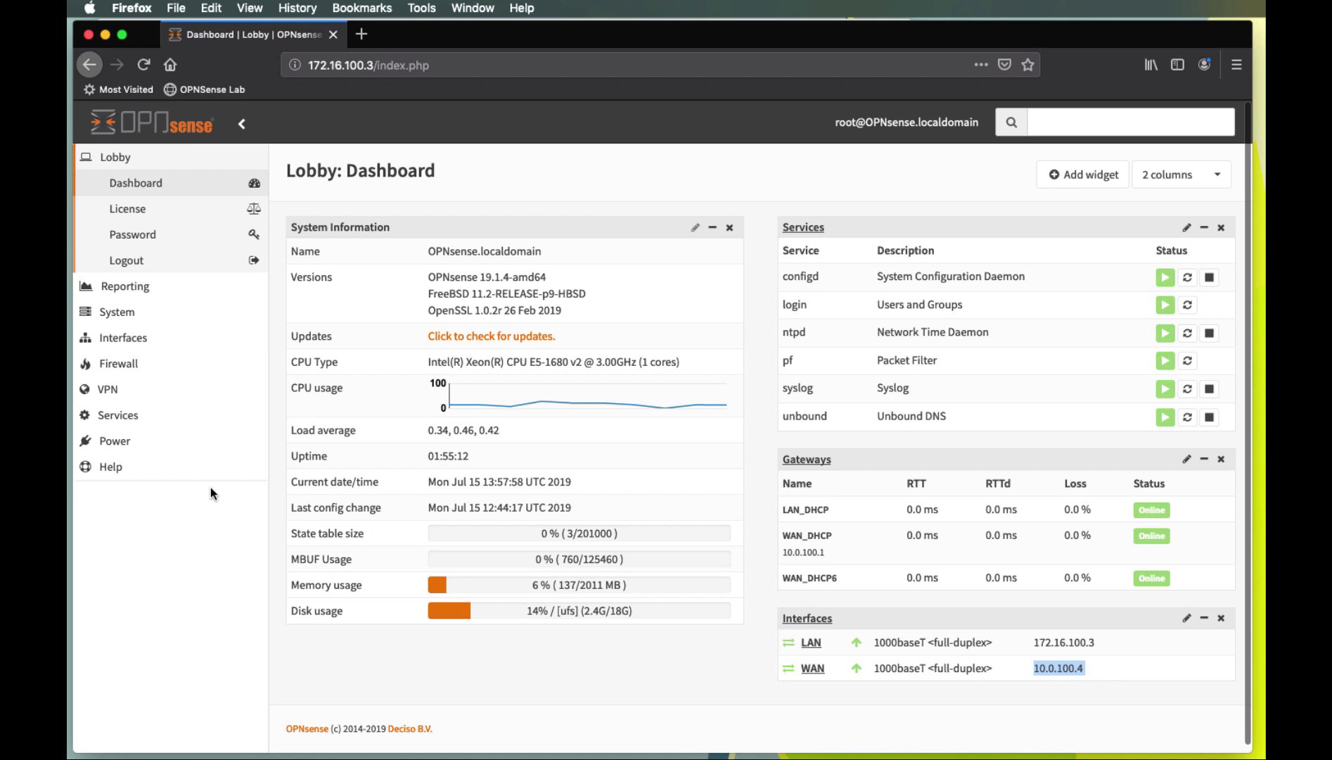
Add a new NAT port-forward rule with its destination set to the WAN address
{"action": "left_click", "coordinate": [124, 368]}
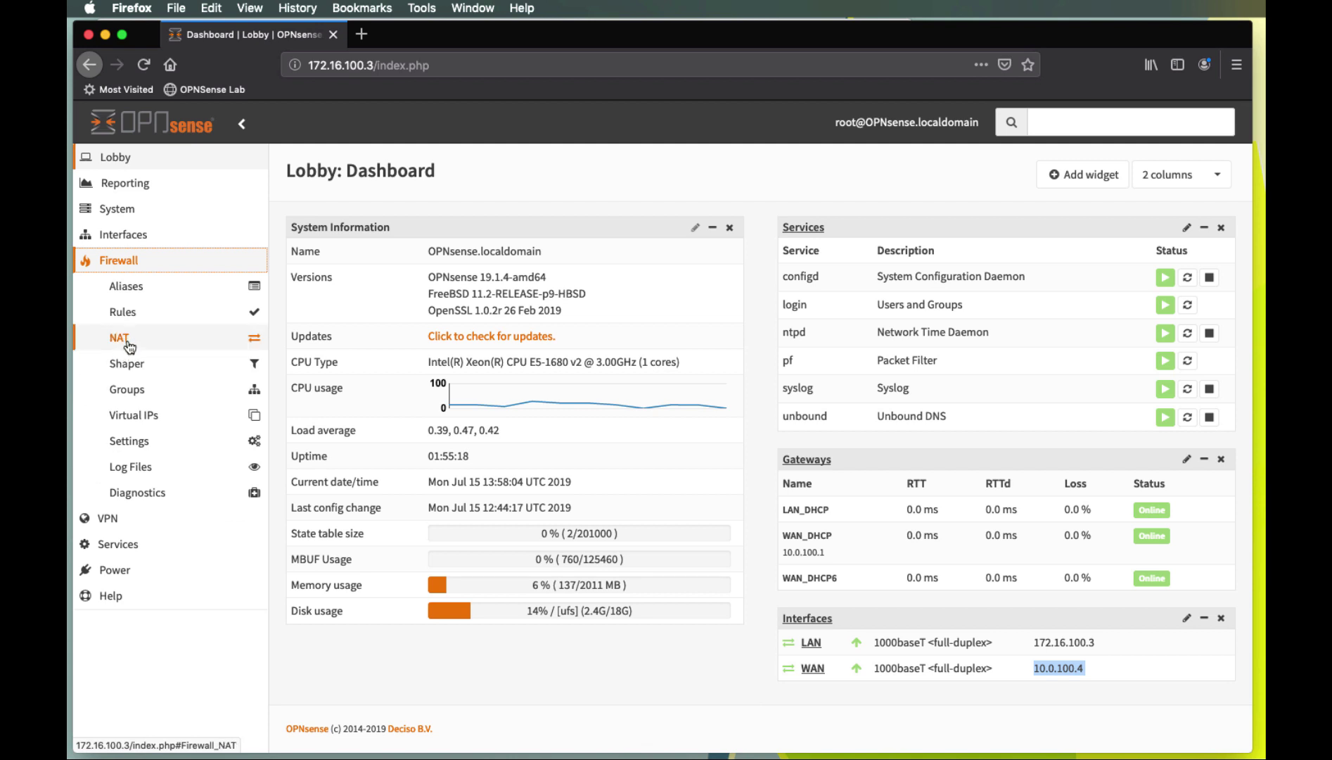
{"action": "left_click", "coordinate": [128, 345]}
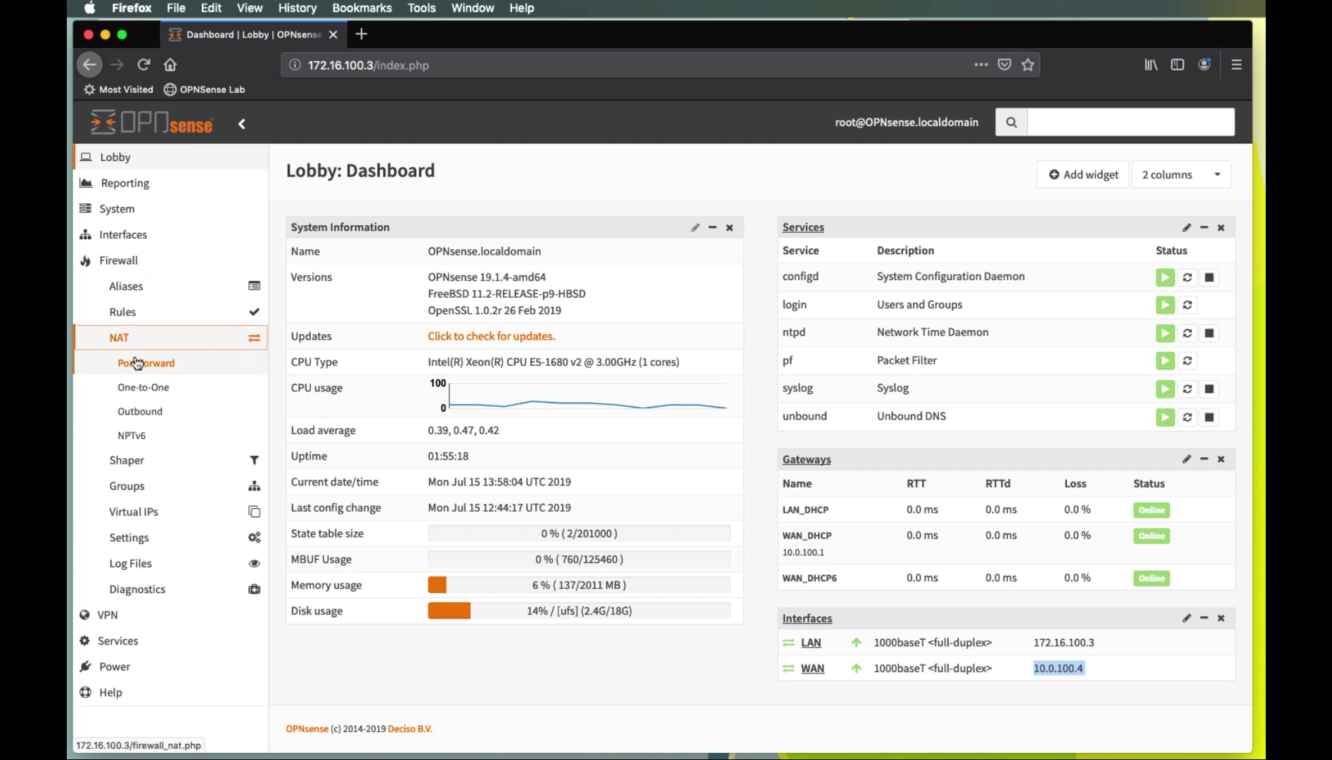
{"action": "left_click", "coordinate": [140, 364]}
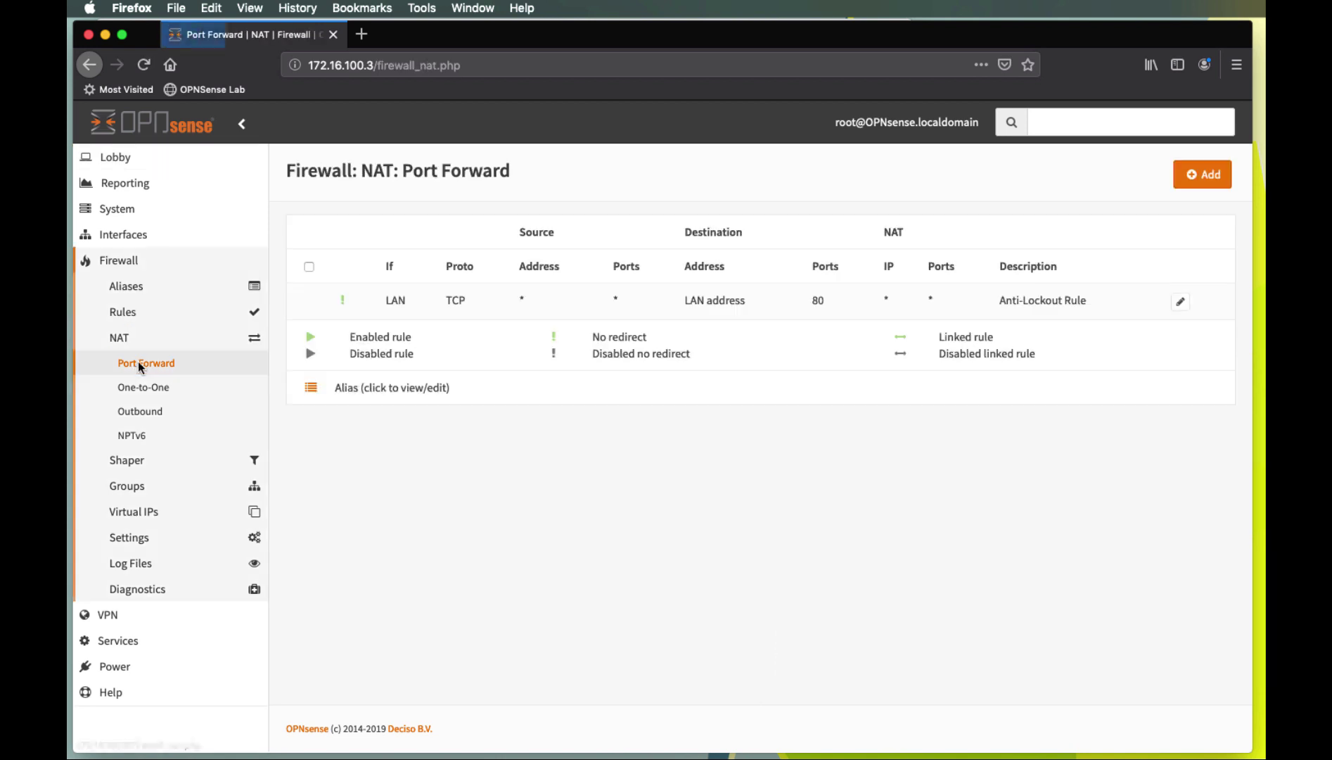
{"action": "left_click", "coordinate": [1202, 175]}
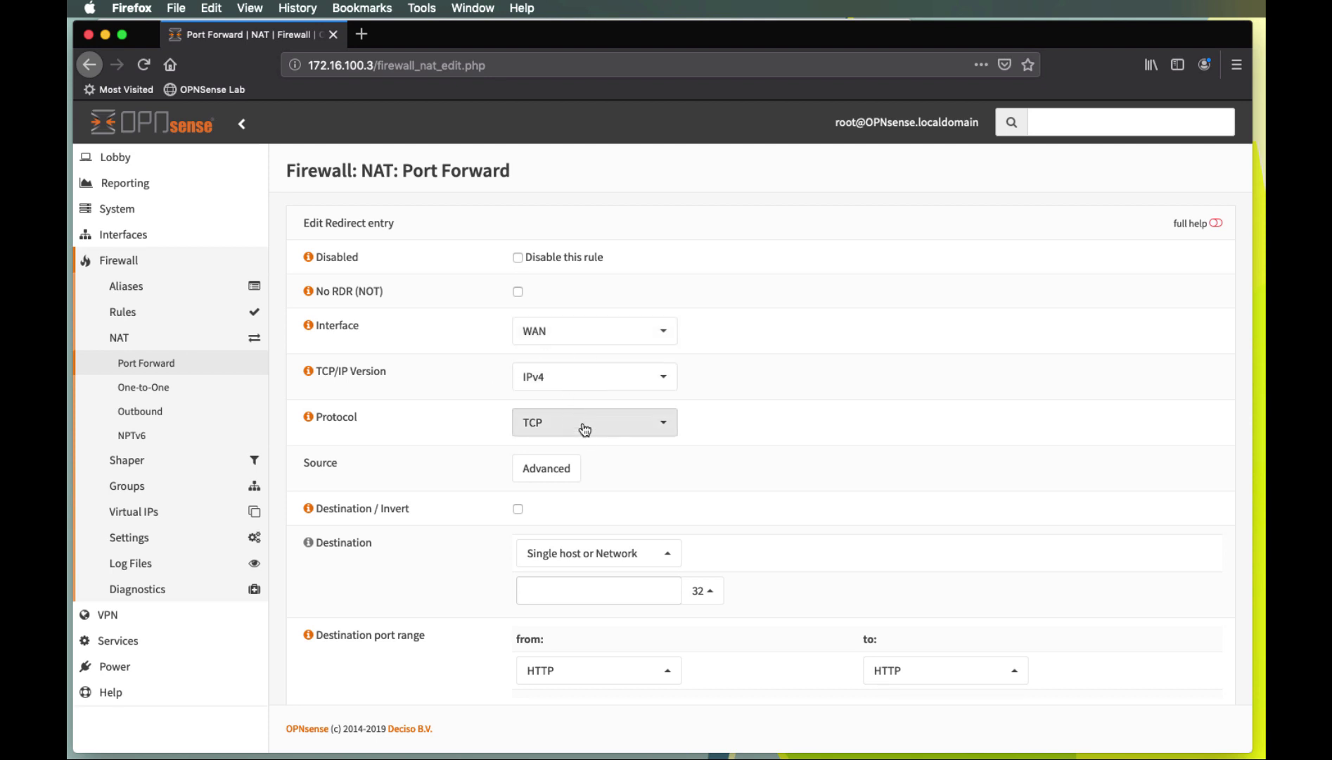
{"action": "scroll", "coordinate": [788, 440], "scroll_direction": "down", "scroll_amount": 5}
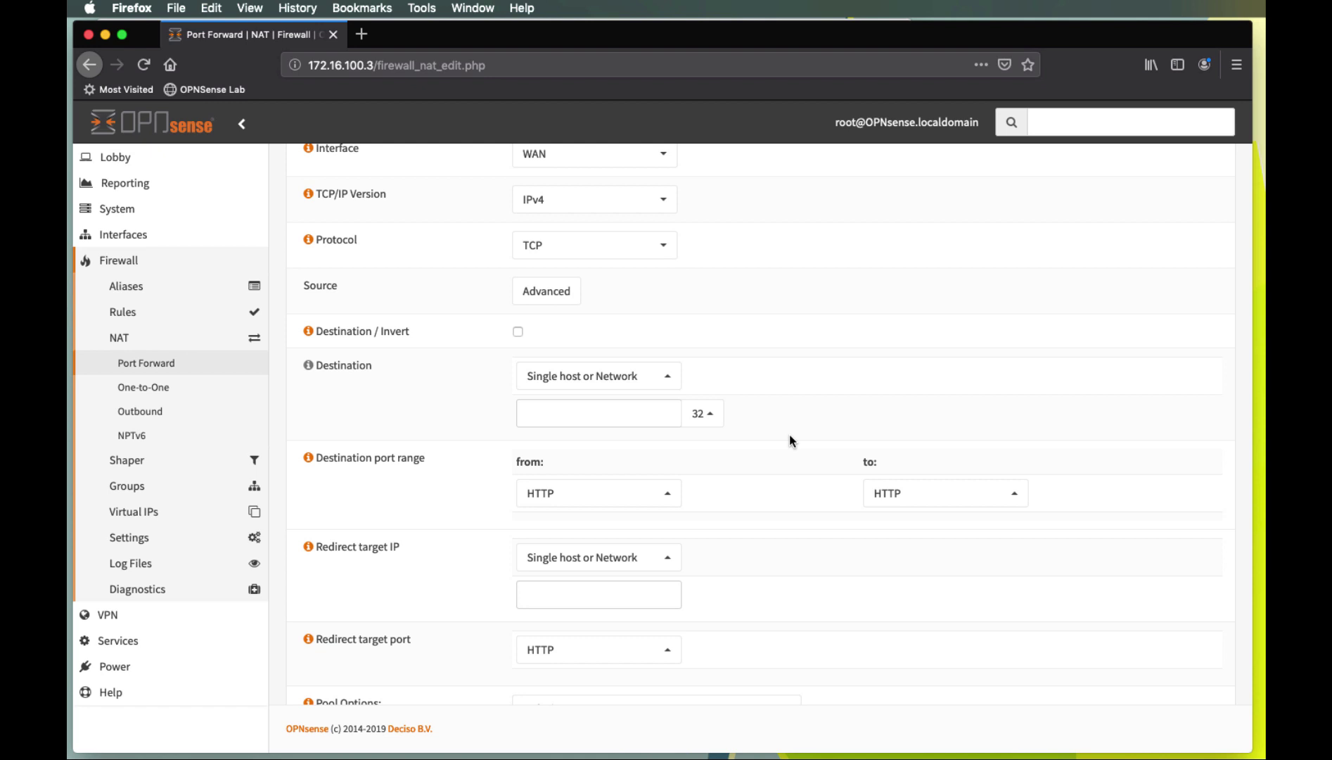
{"action": "left_click", "coordinate": [668, 377]}
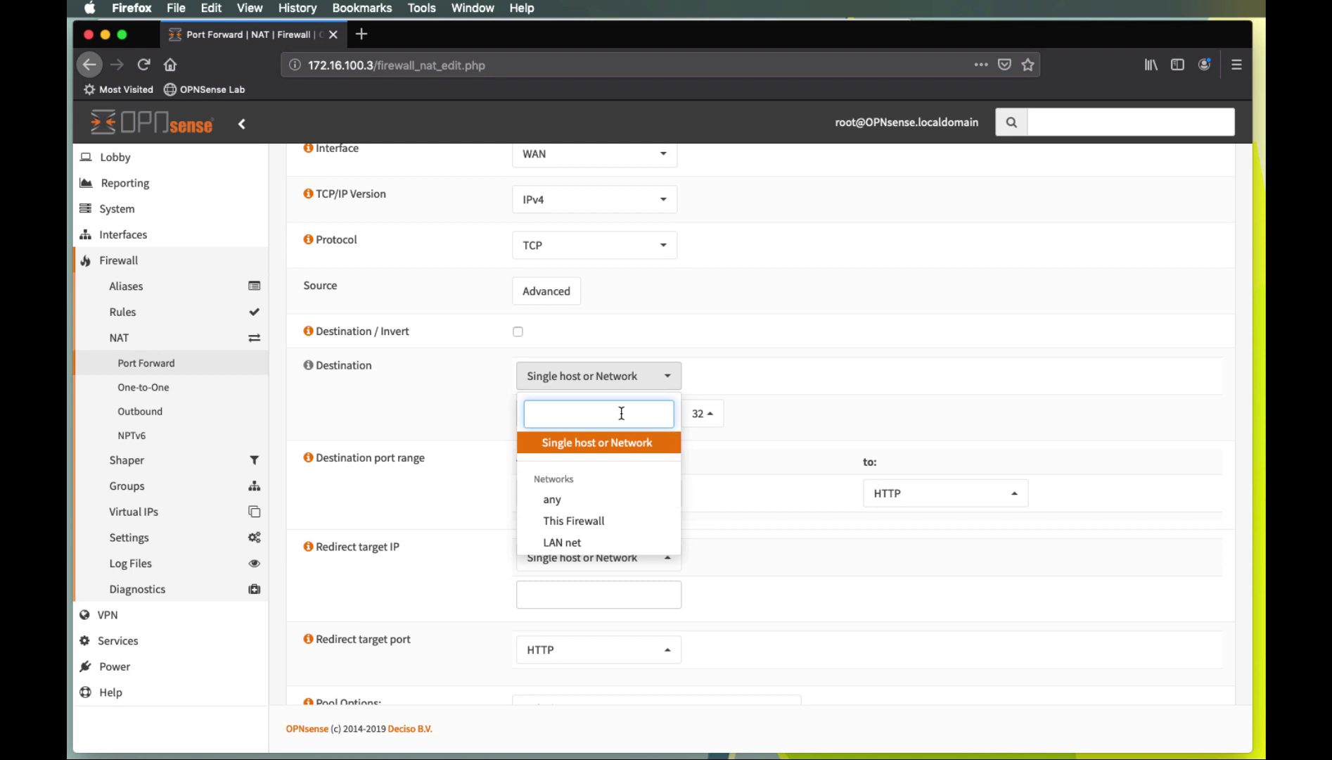
{"action": "scroll", "coordinate": [613, 476], "scroll_direction": "down", "scroll_amount": 2}
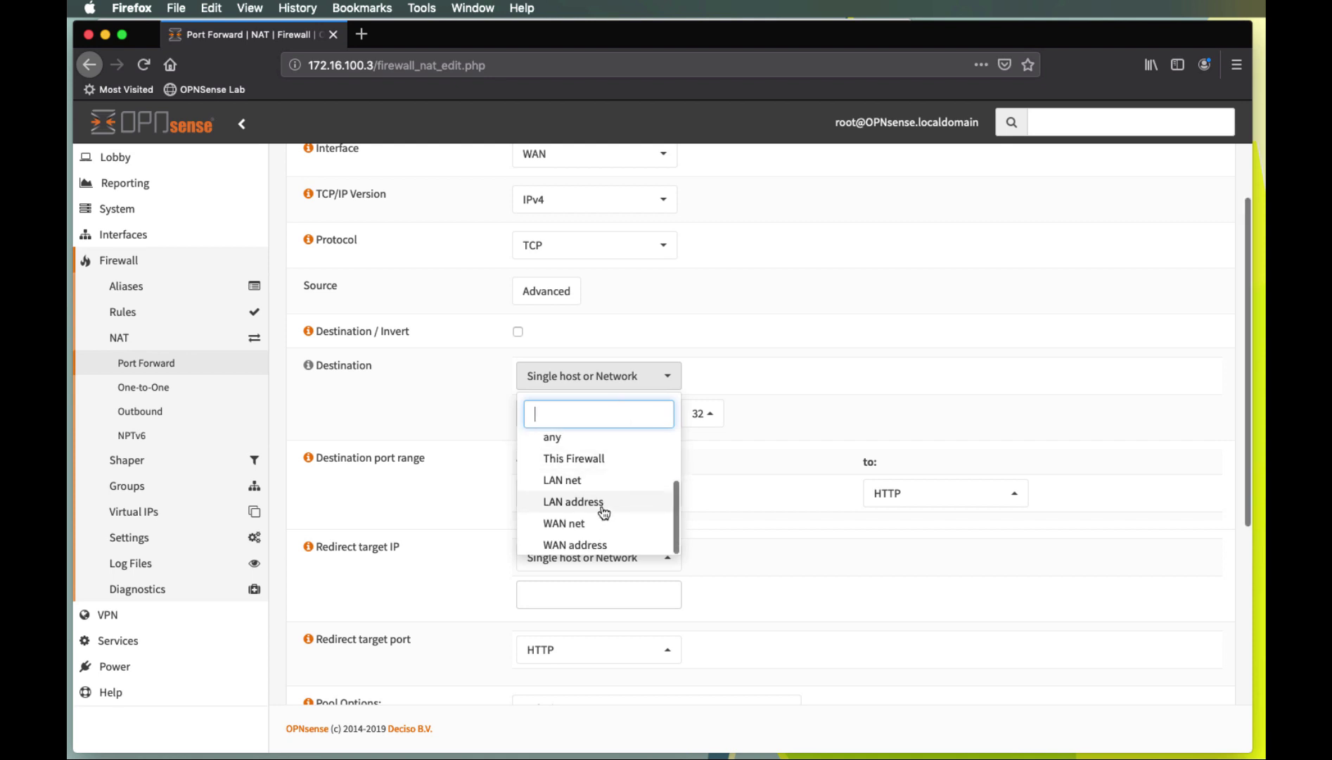
{"action": "left_click", "coordinate": [597, 546]}
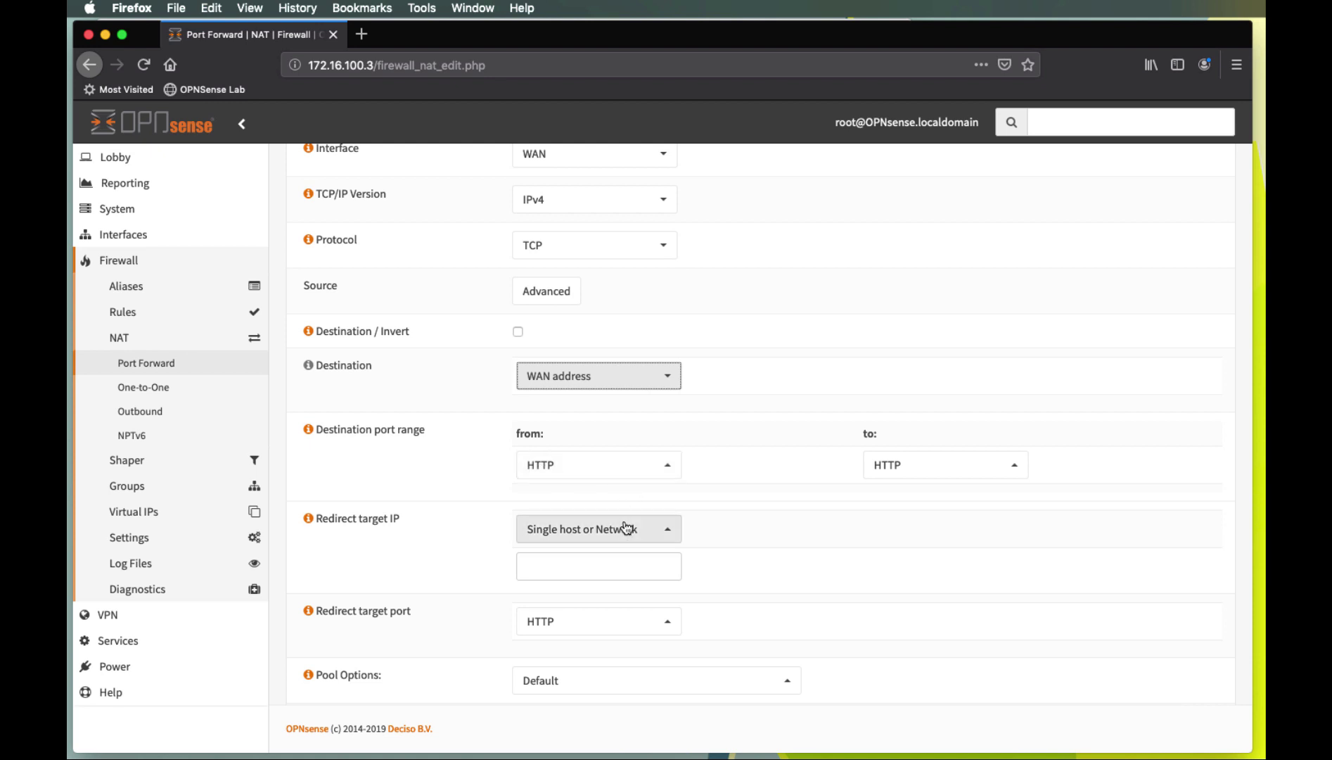
Set the redirect target to single host 172.16.100.4
{"action": "left_click", "coordinate": [672, 532]}
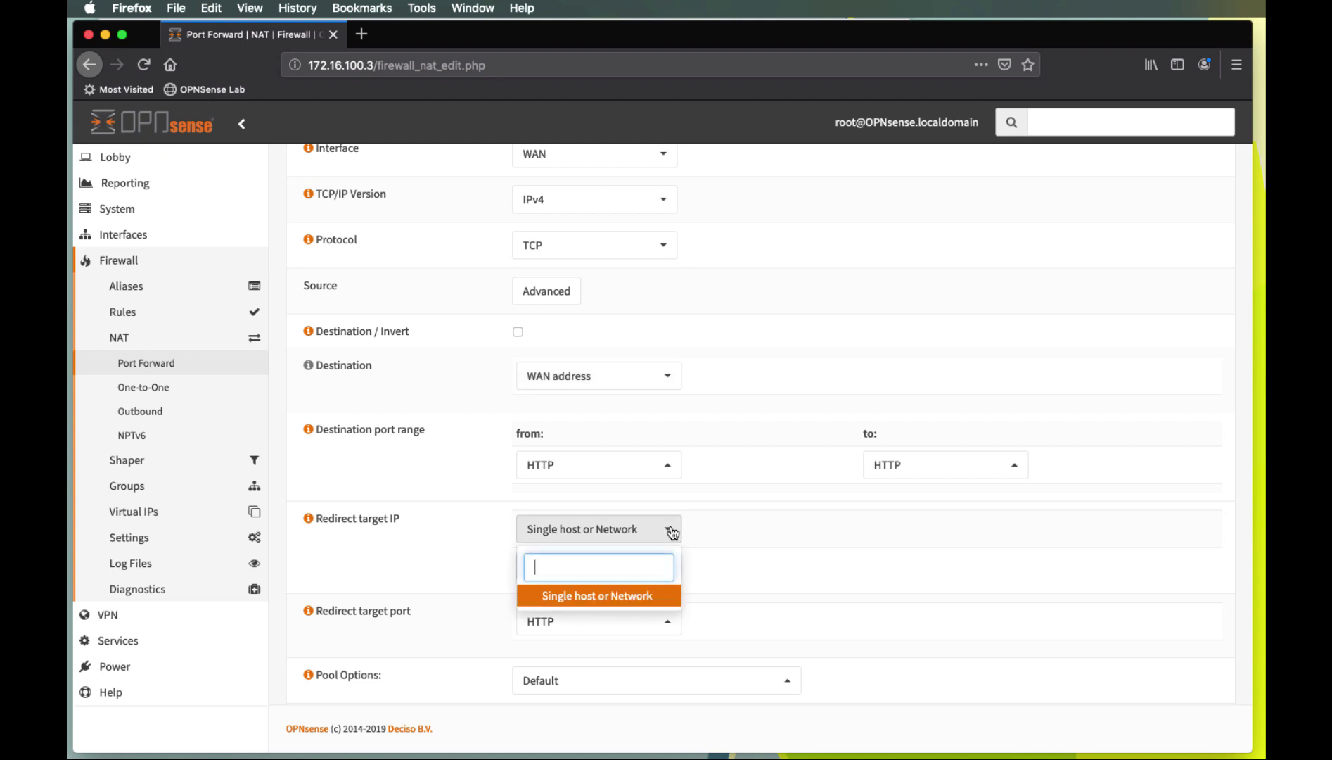
{"action": "left_click", "coordinate": [619, 597]}
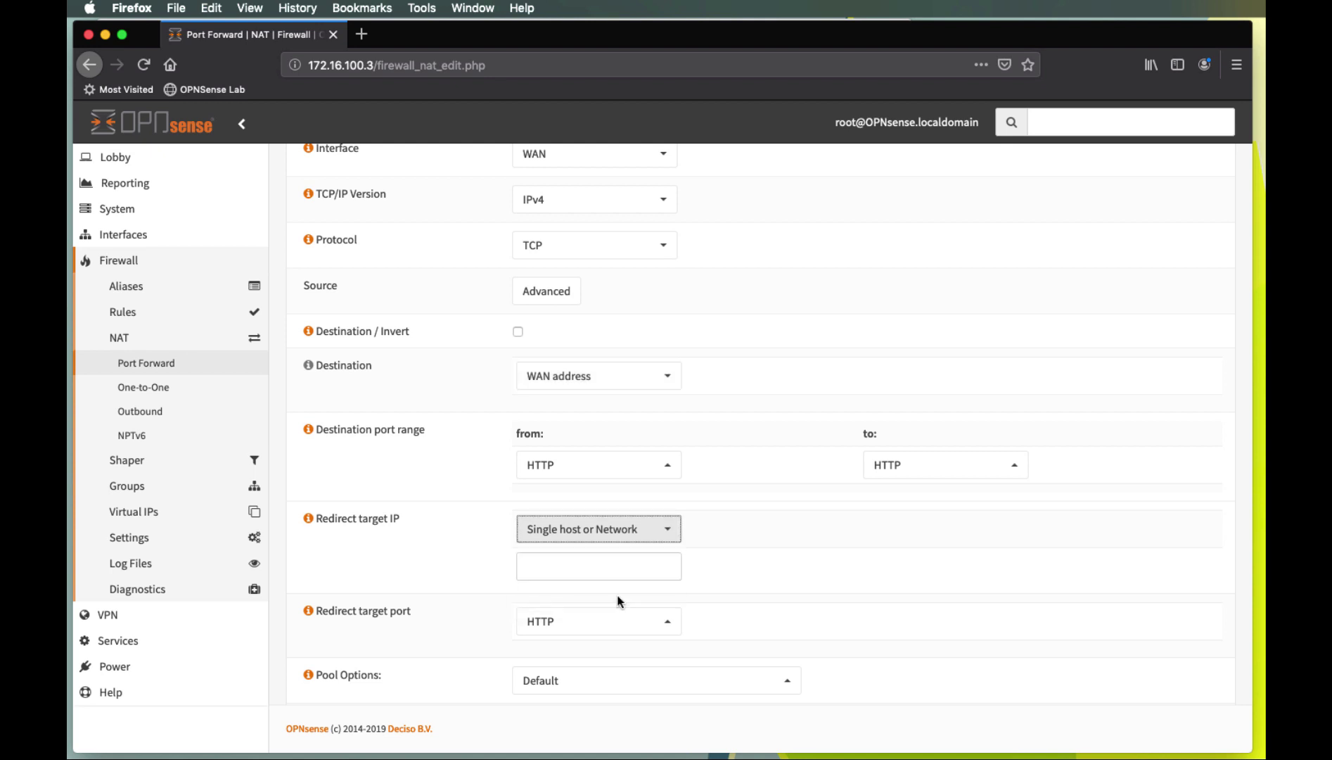
{"action": "left_click", "coordinate": [609, 568]}
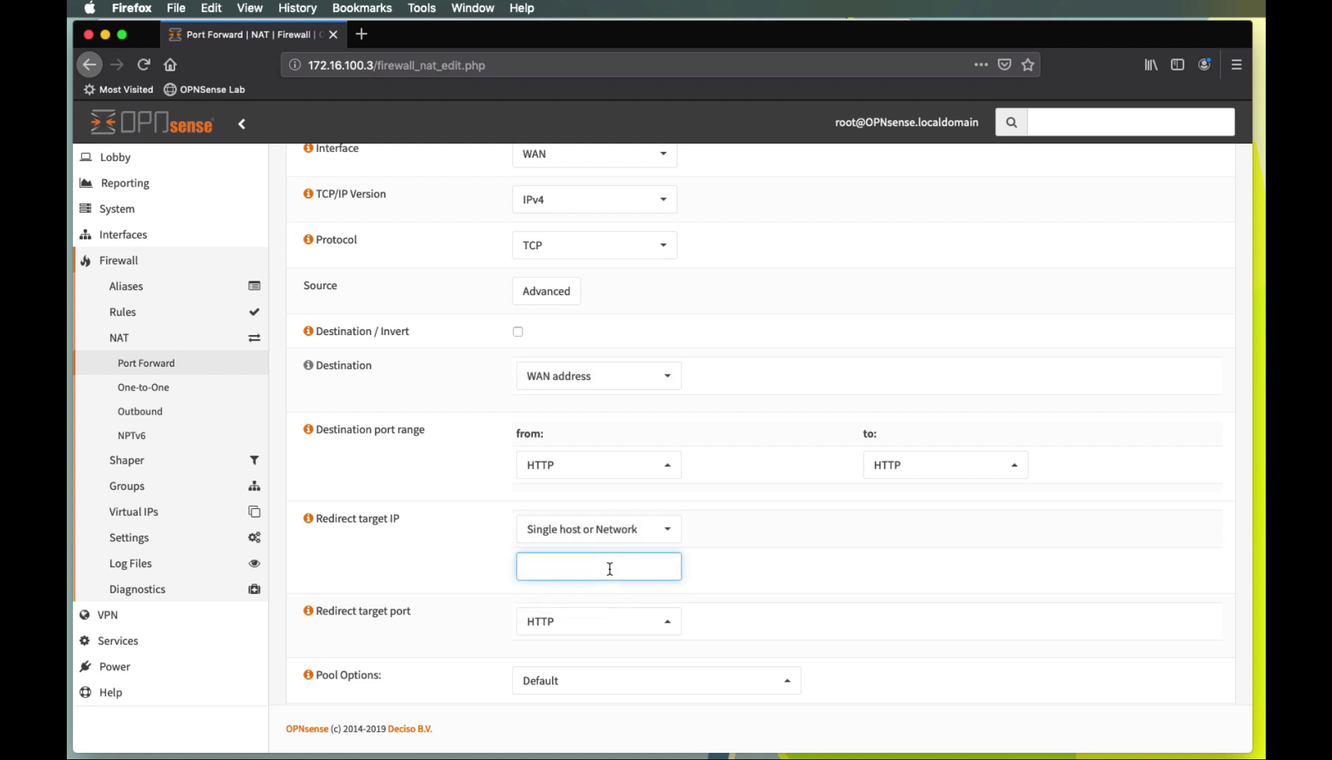
{"action": "key", "text": "super+Tab"}
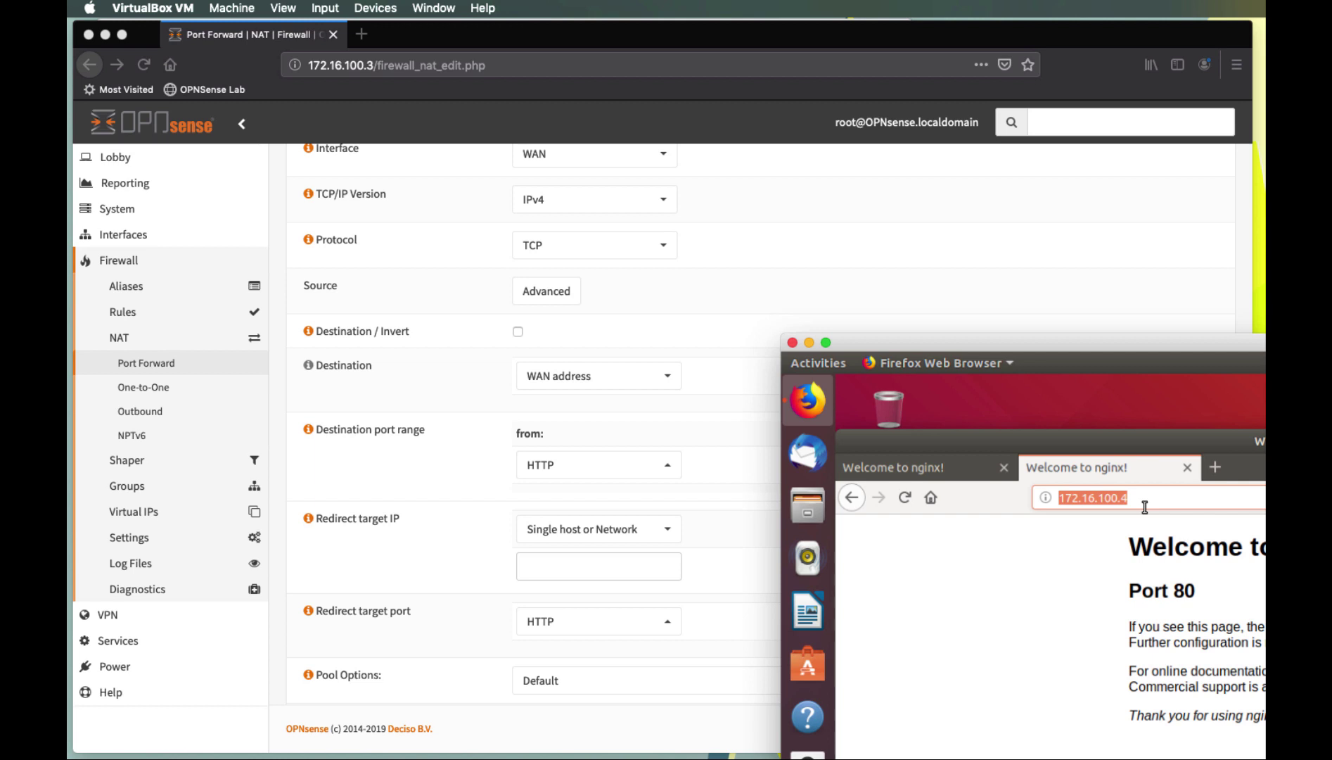
{"action": "double_click", "coordinate": [943, 339]}
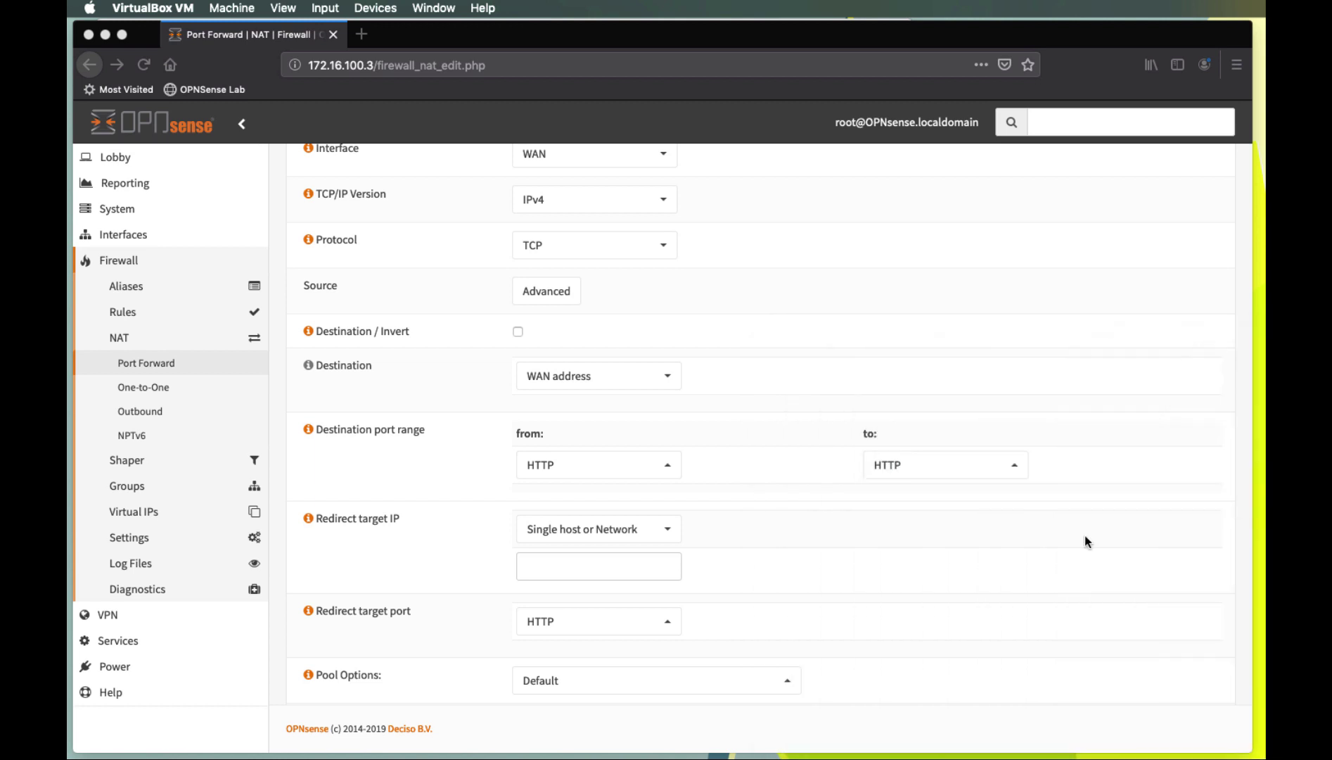
{"action": "left_click", "coordinate": [545, 565]}
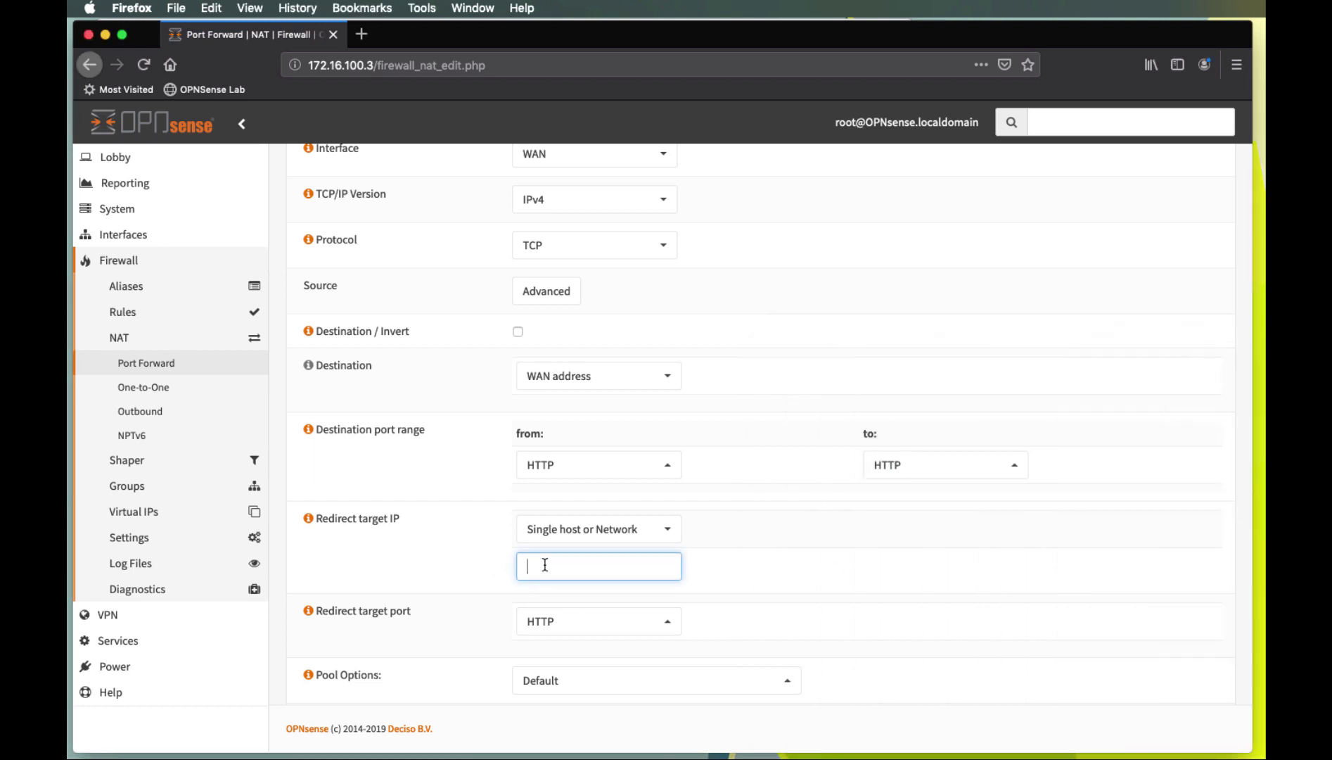
{"action": "type", "text": "172.16.100.4"}
{"action": "left_click", "coordinate": [739, 616]}
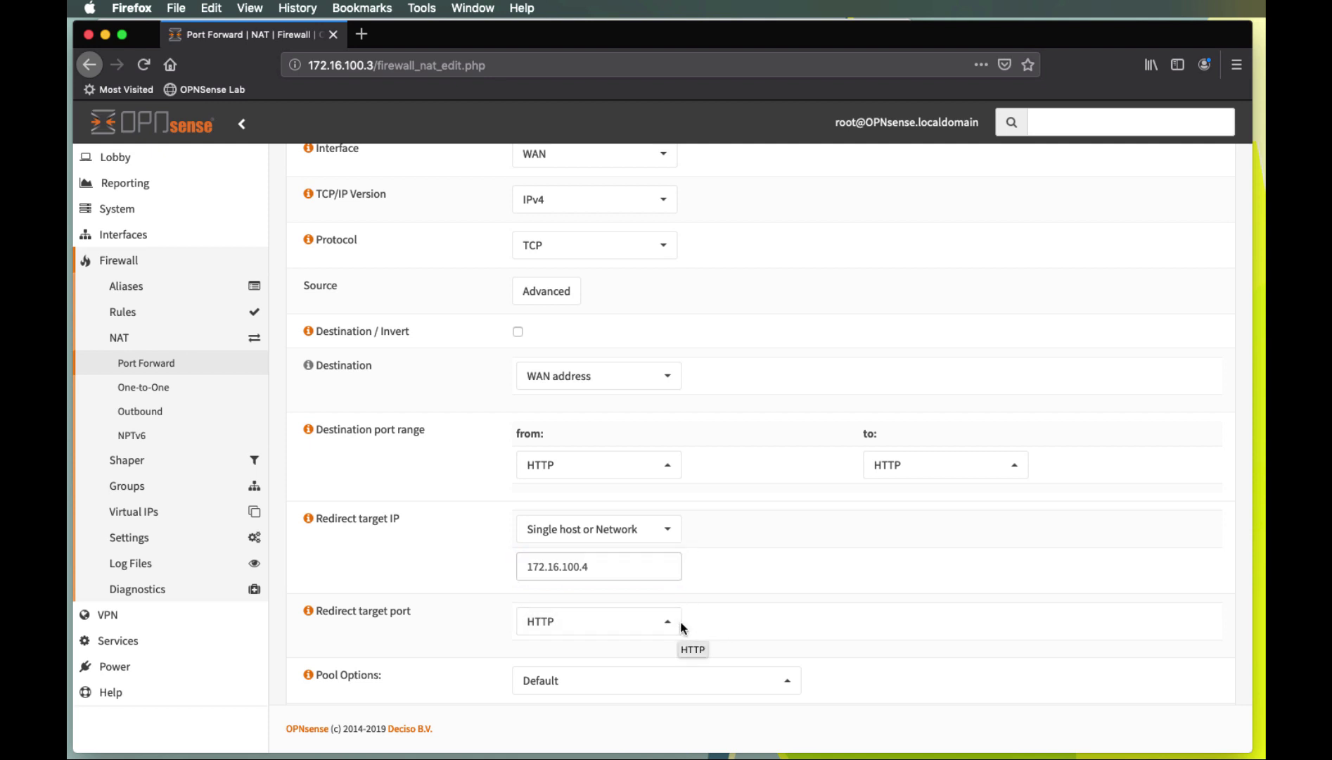
Set the port forward's Filter rule association to None
{"action": "scroll", "coordinate": [844, 597], "scroll_direction": "down", "scroll_amount": 3}
{"action": "scroll", "coordinate": [843, 597], "scroll_direction": "down", "scroll_amount": 3}
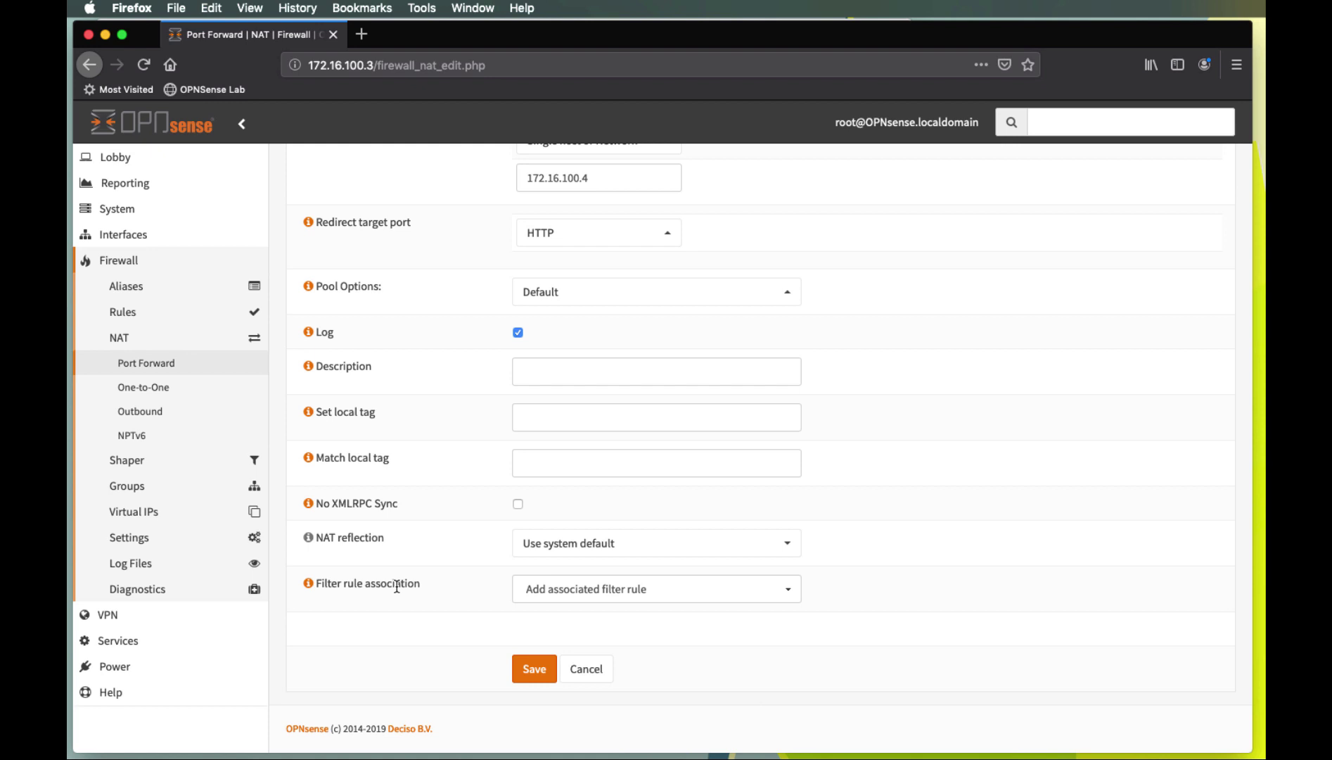
{"action": "left_click", "coordinate": [789, 589]}
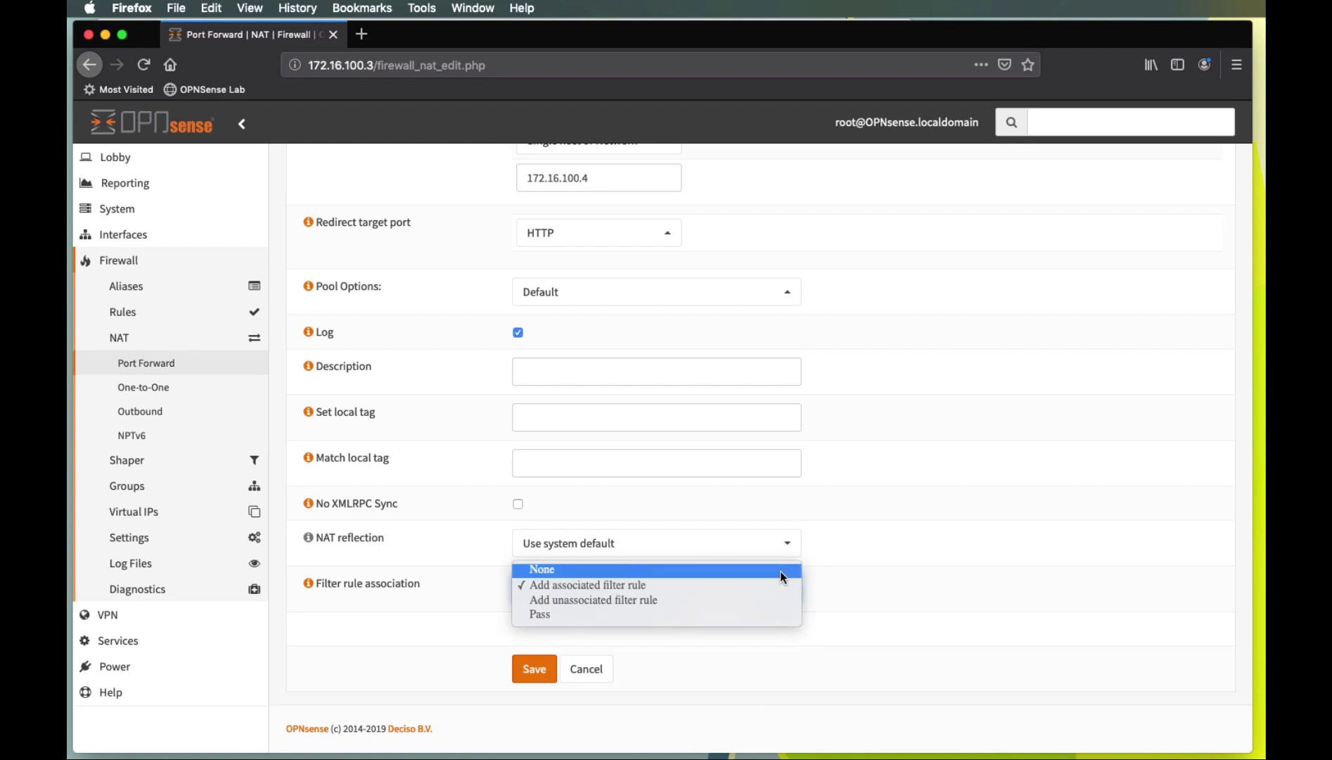
{"action": "left_click", "coordinate": [779, 570]}
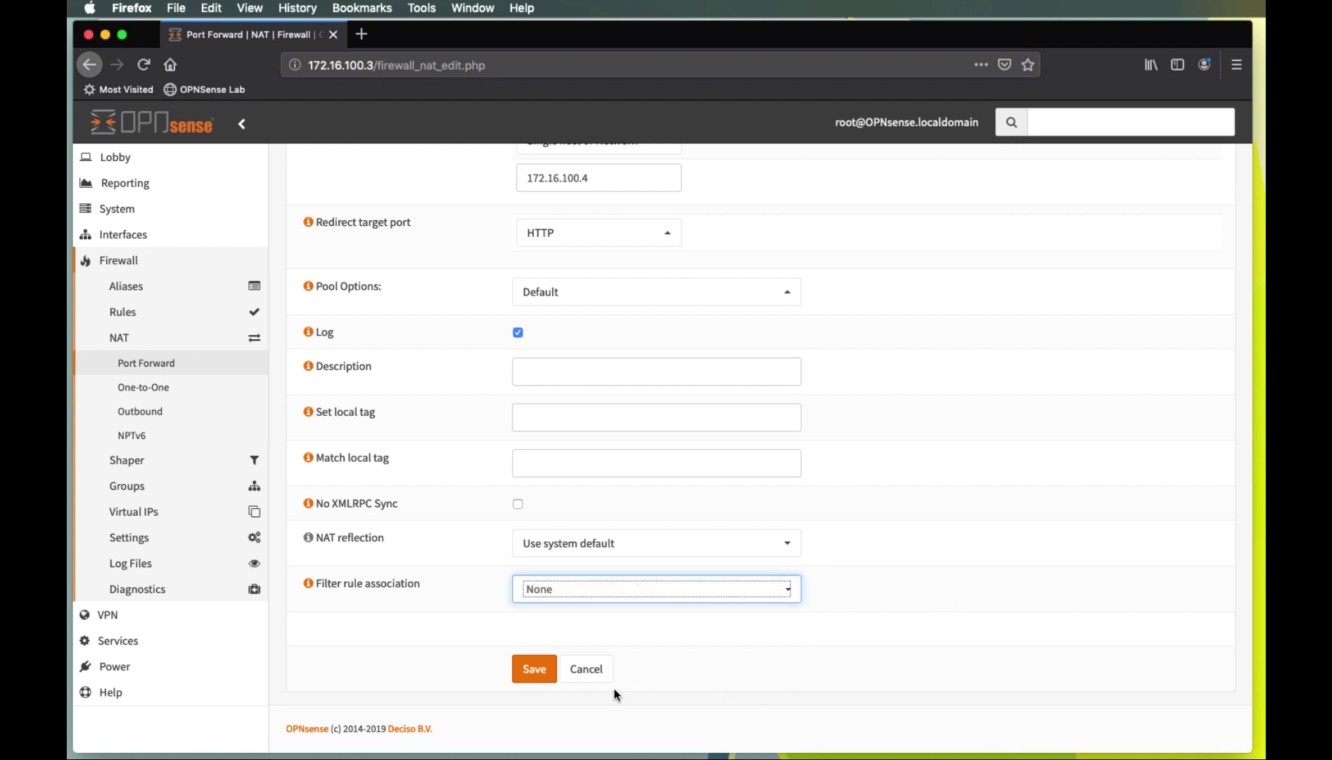
{"action": "left_click", "coordinate": [561, 590]}
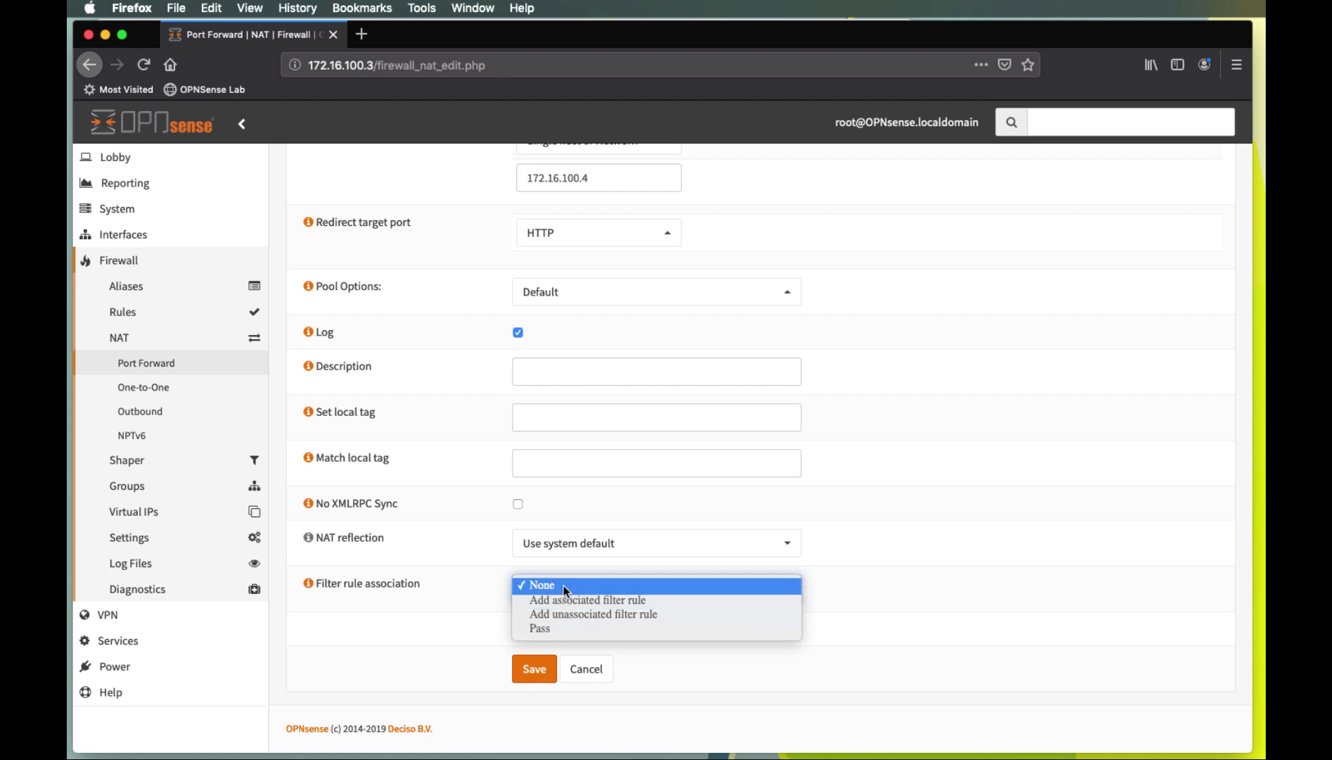
{"action": "left_click", "coordinate": [563, 585]}
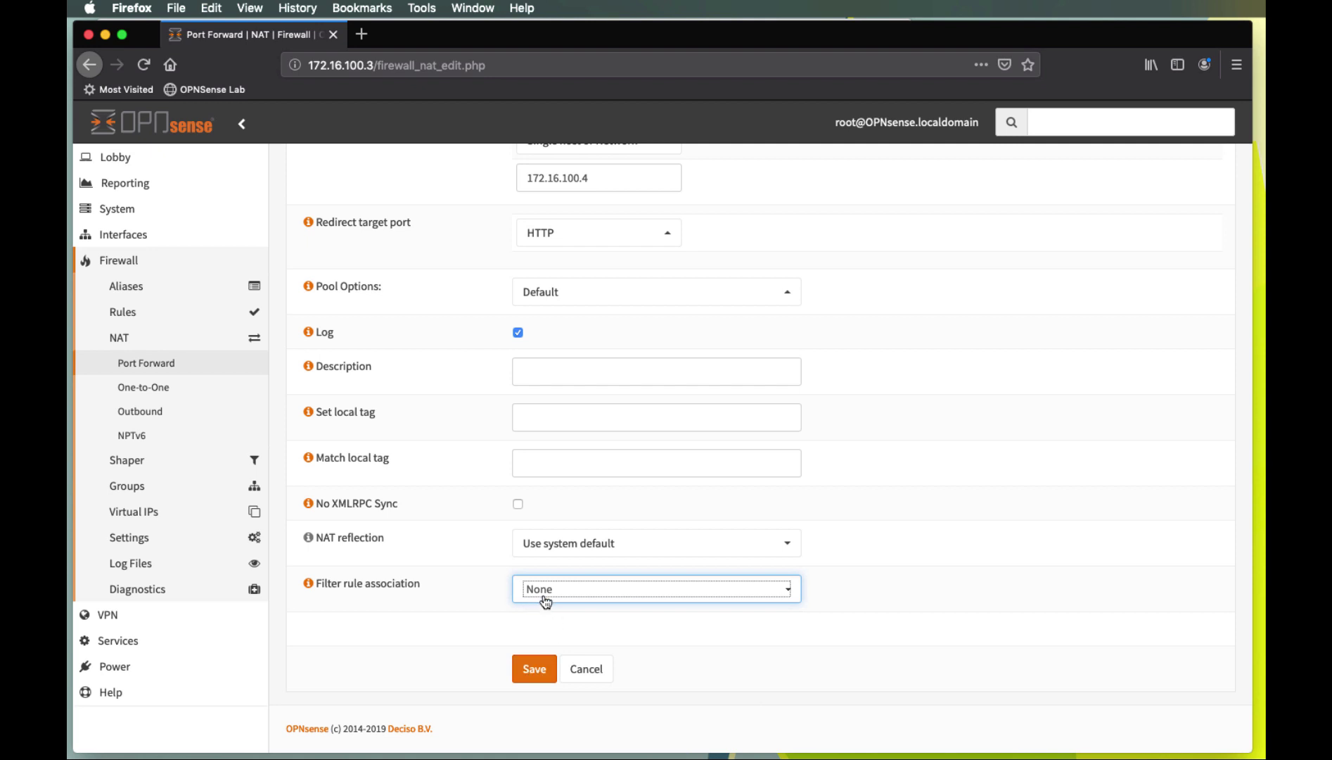
Save and apply the WAN port 80 forward to 172.16.100.4, then expand Firewall > Rules
{"action": "left_click", "coordinate": [534, 670]}
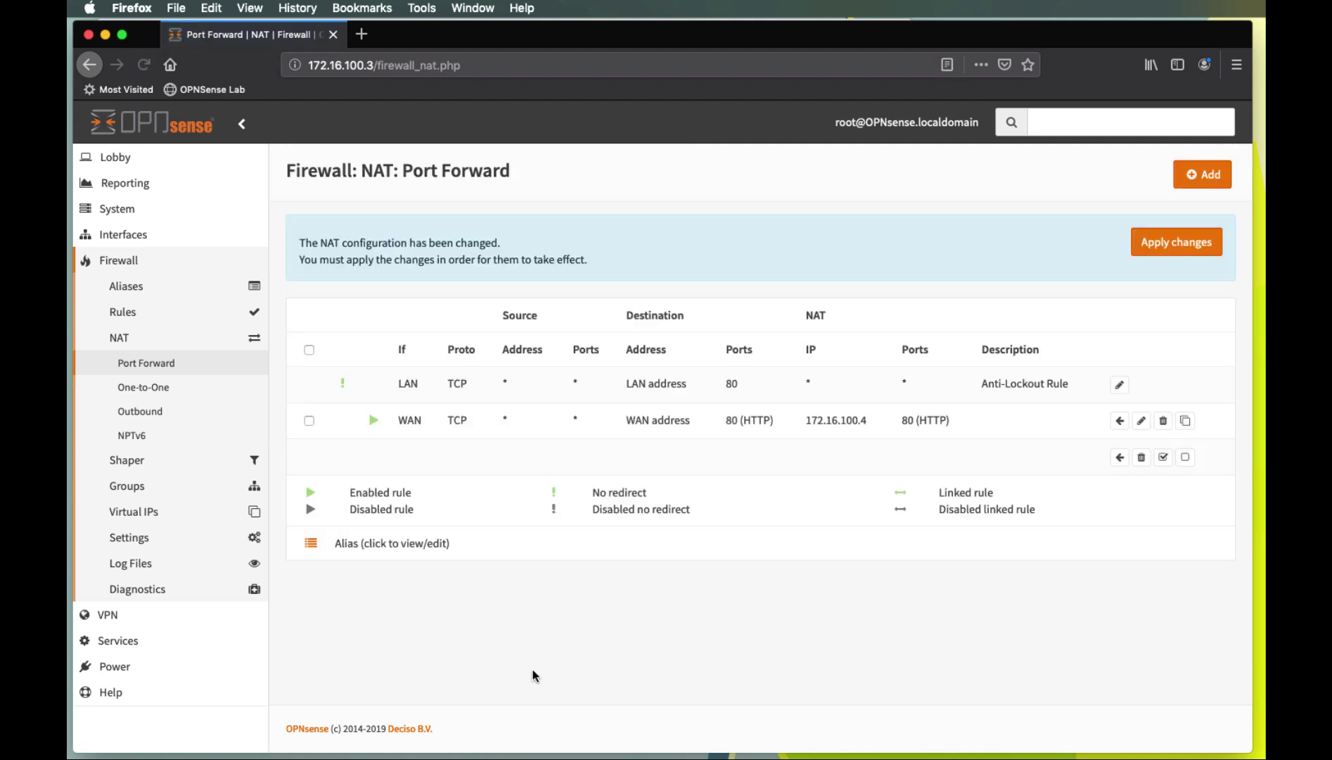
{"action": "left_click", "coordinate": [1186, 243]}
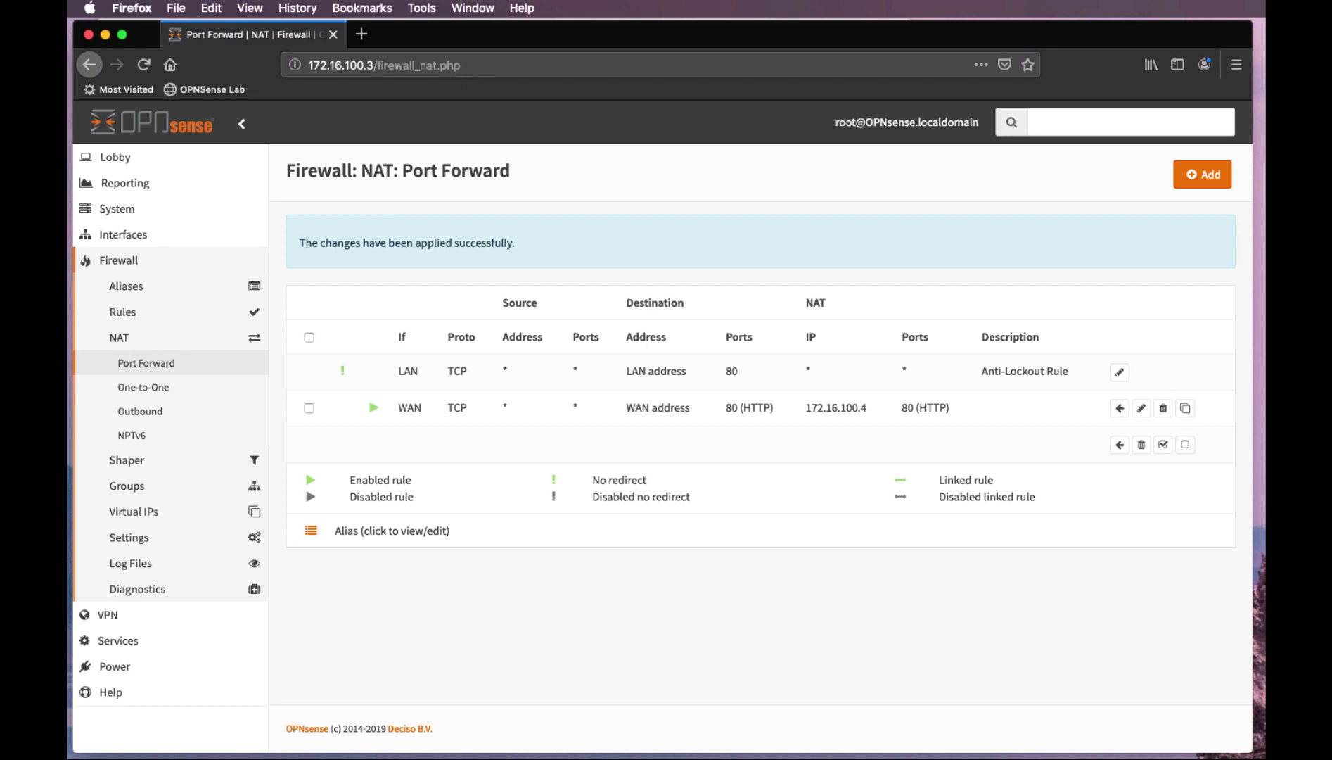
{"action": "key", "text": "super+Tab"}
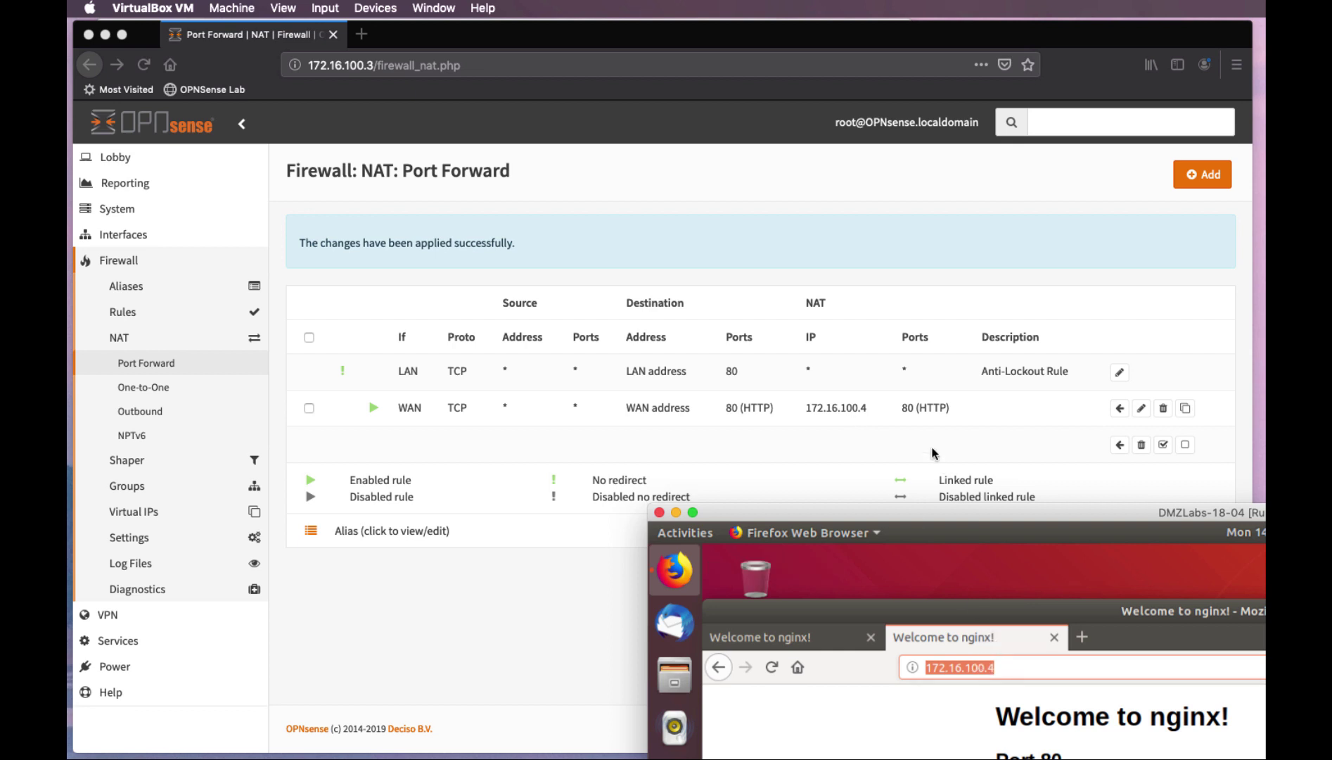
{"action": "double_click", "coordinate": [846, 513]}
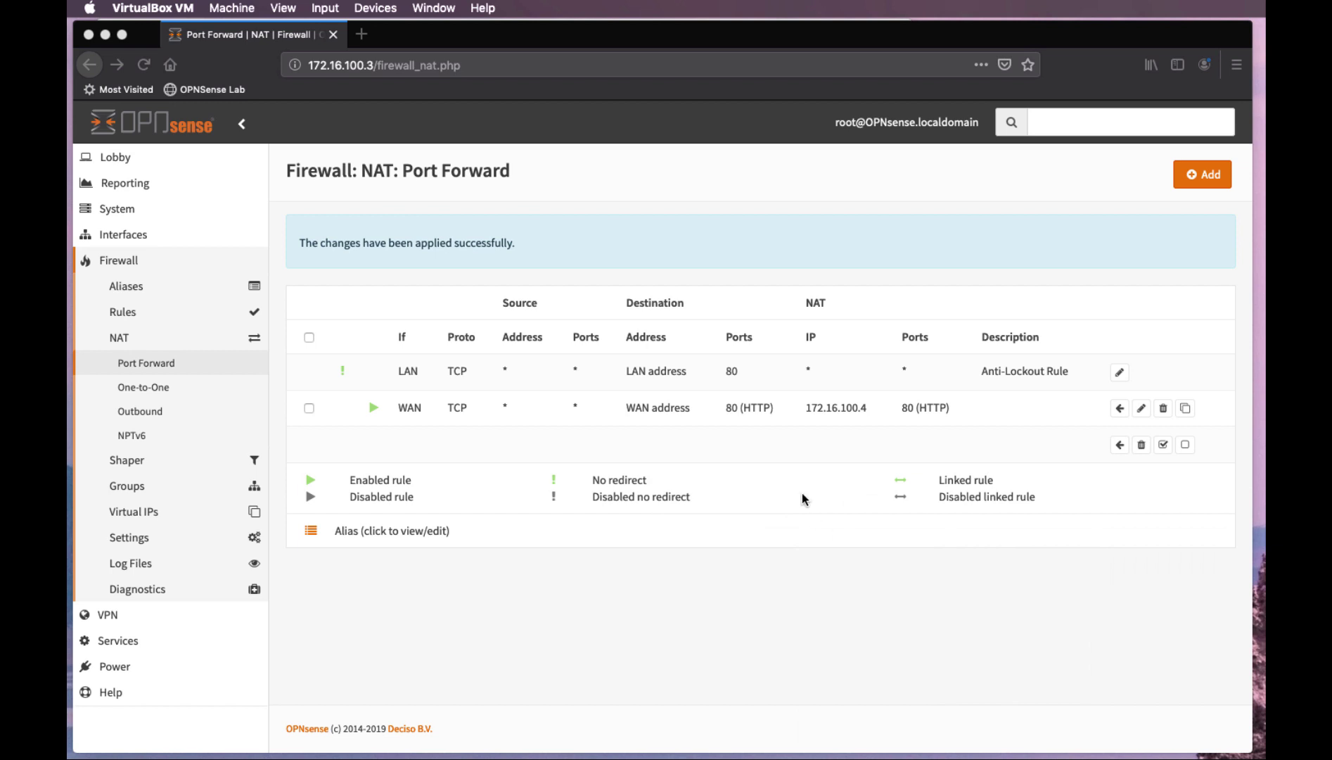
{"action": "left_click", "coordinate": [127, 318]}
{"action": "left_click", "coordinate": [126, 318]}
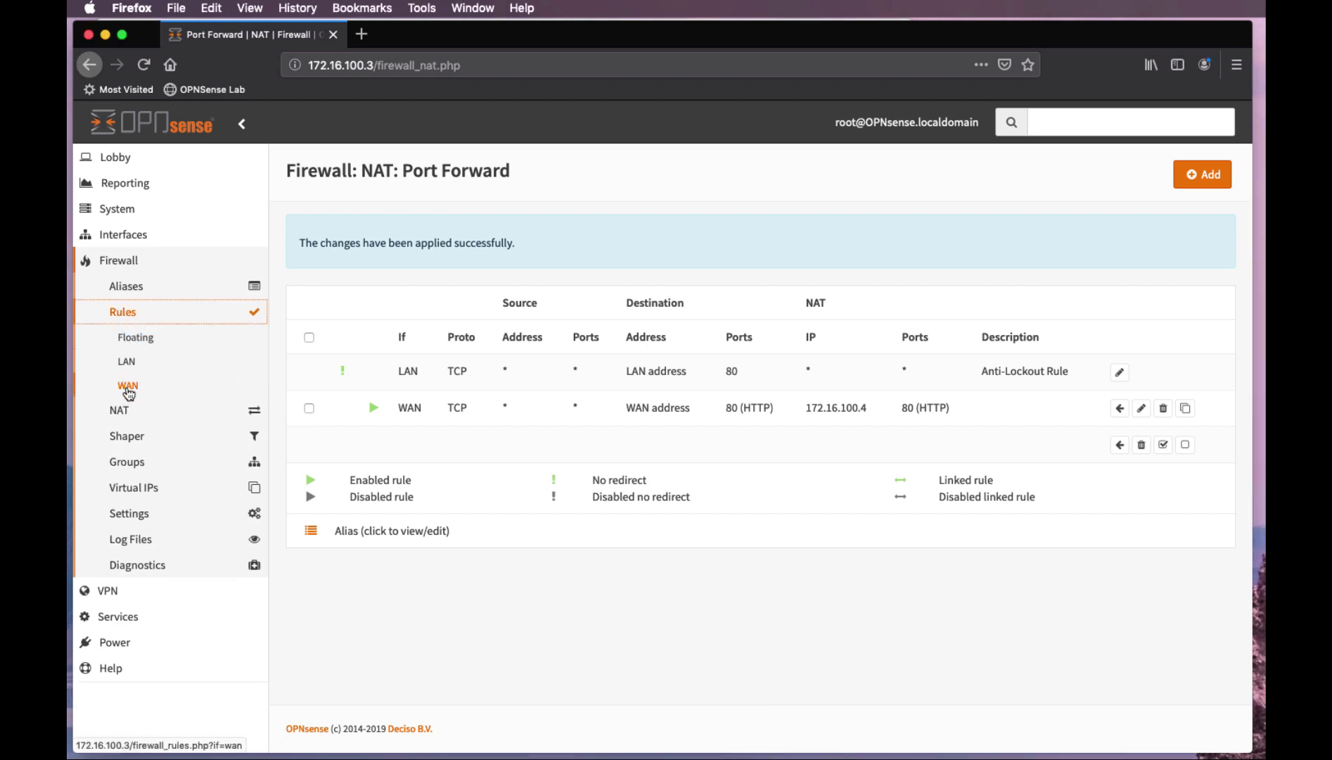
Start a new Pass rule in the WAN interface firewall rules
{"action": "left_click", "coordinate": [128, 390]}
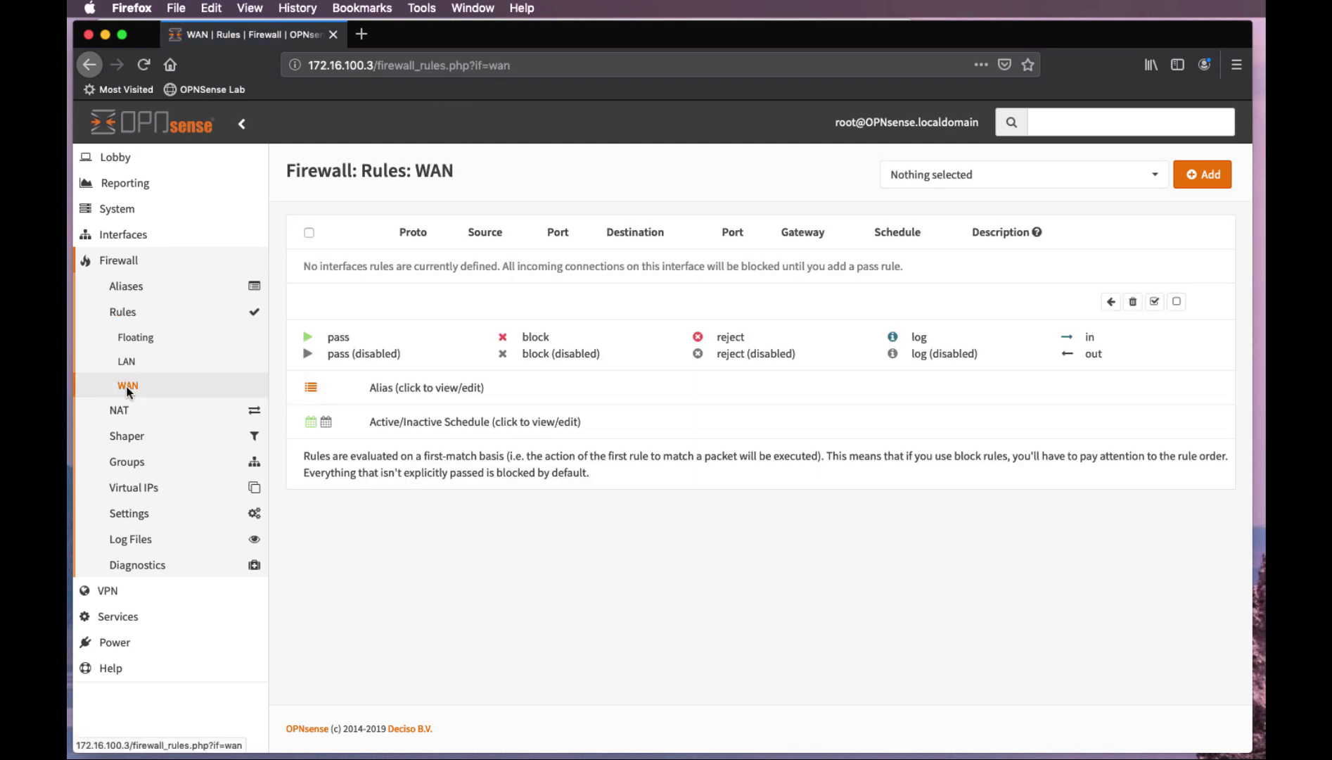
{"action": "left_click", "coordinate": [1202, 174]}
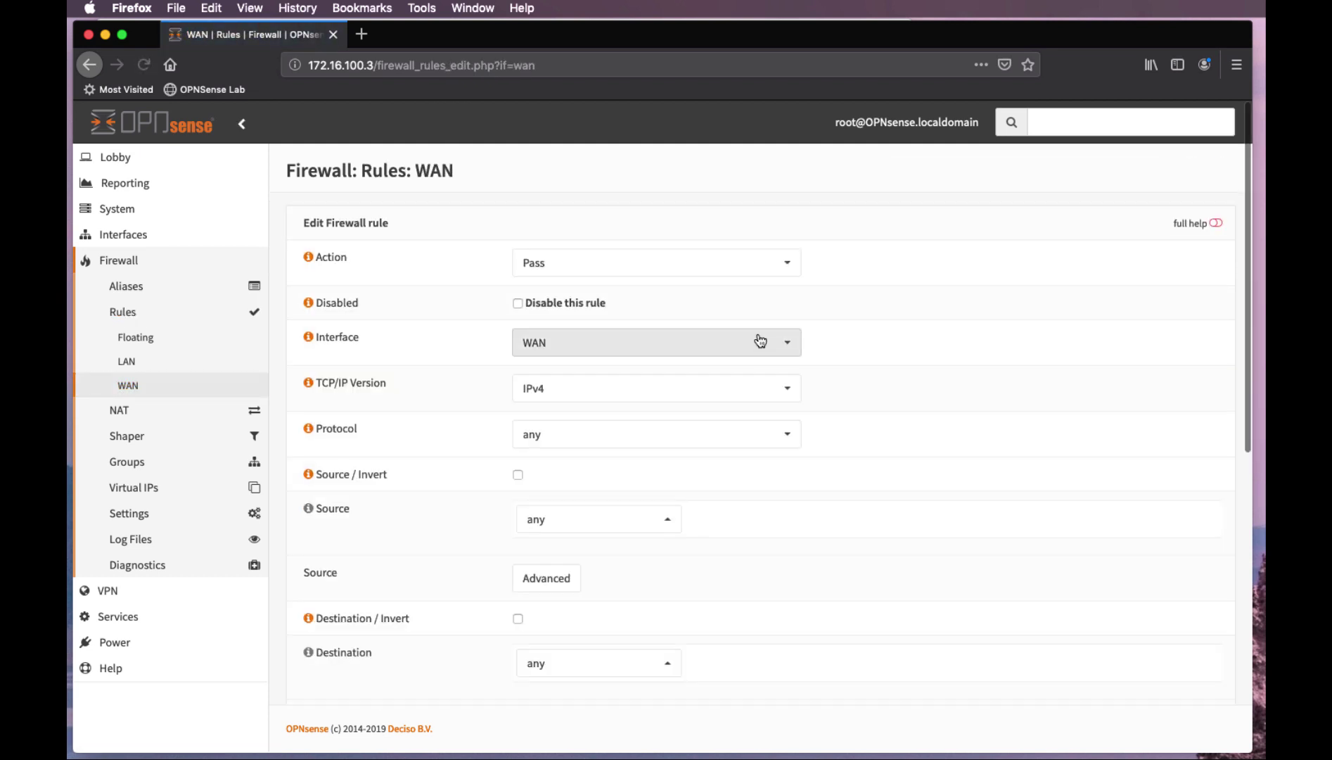
{"action": "left_click", "coordinate": [787, 264]}
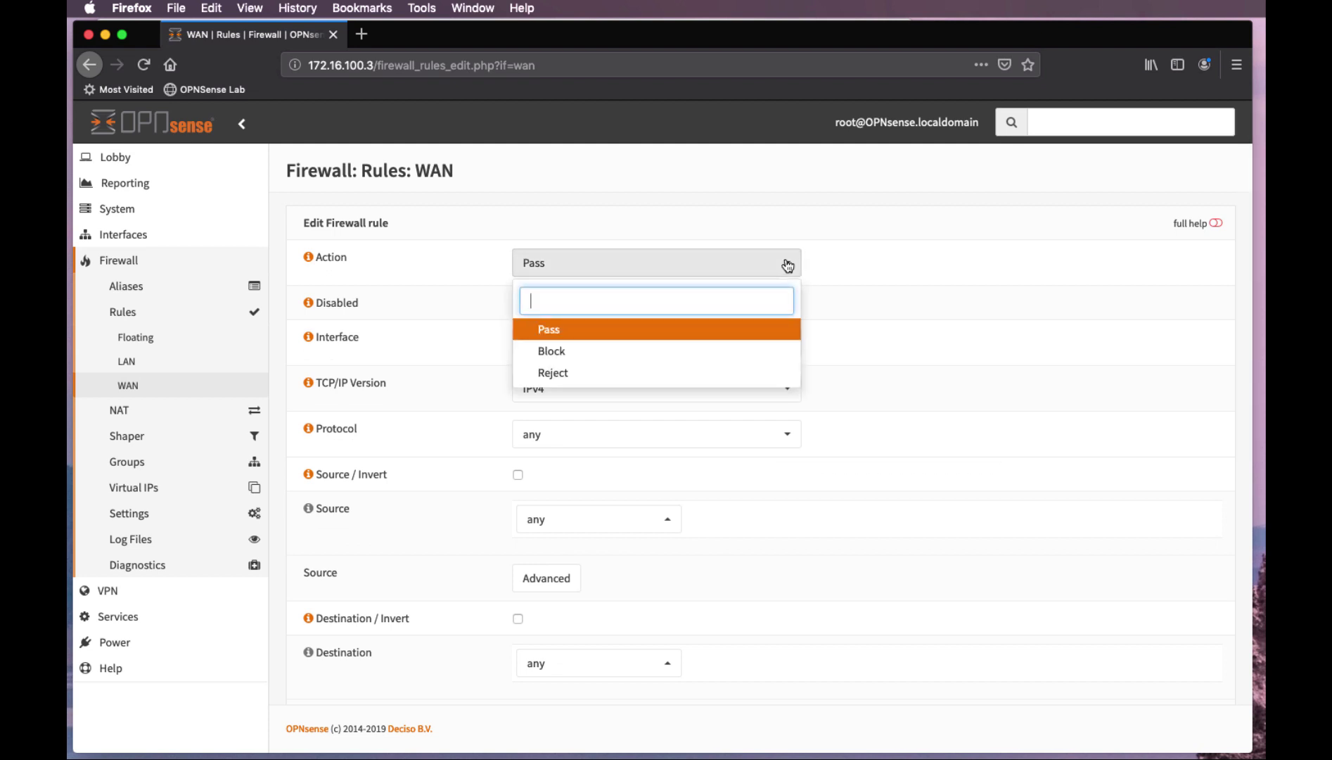
{"action": "left_click", "coordinate": [593, 337]}
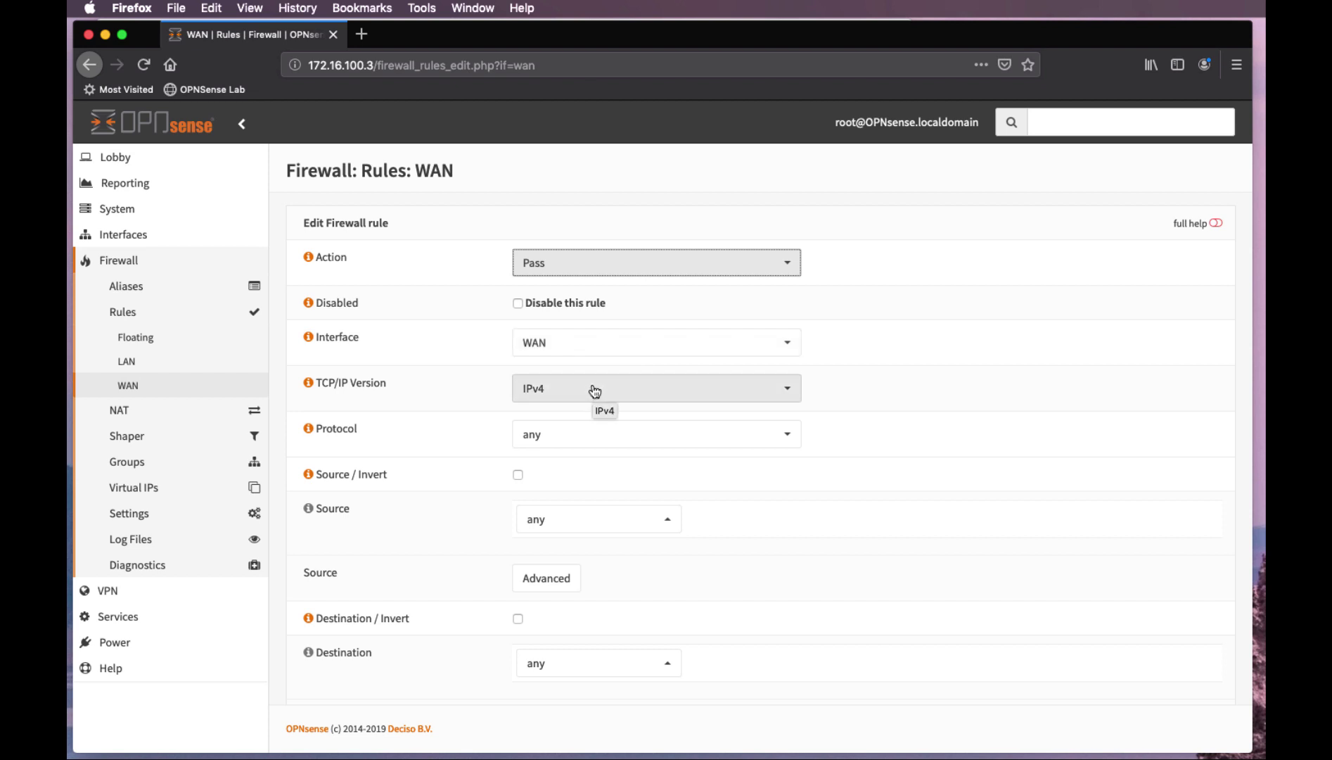
Set the rule's protocol to TCP and leave the source as any
{"action": "left_click", "coordinate": [789, 435]}
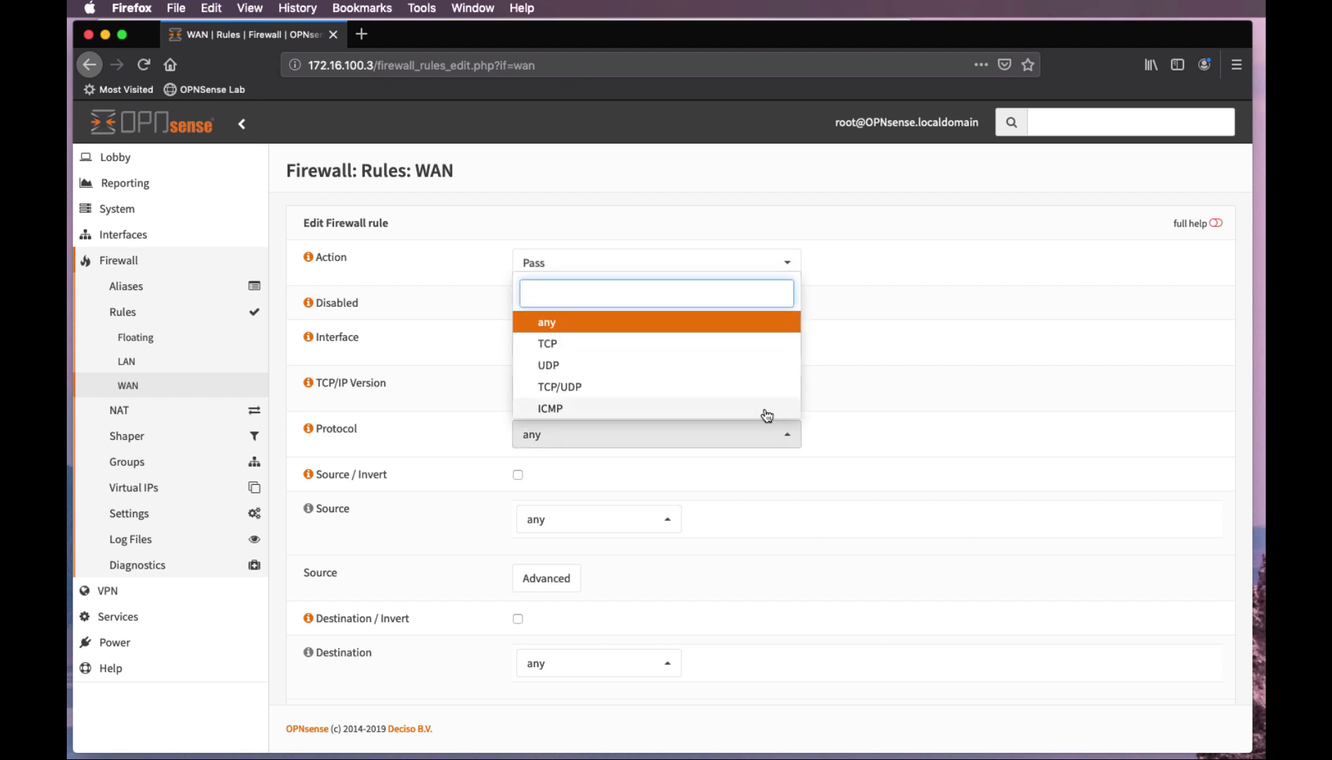
{"action": "left_click", "coordinate": [654, 345]}
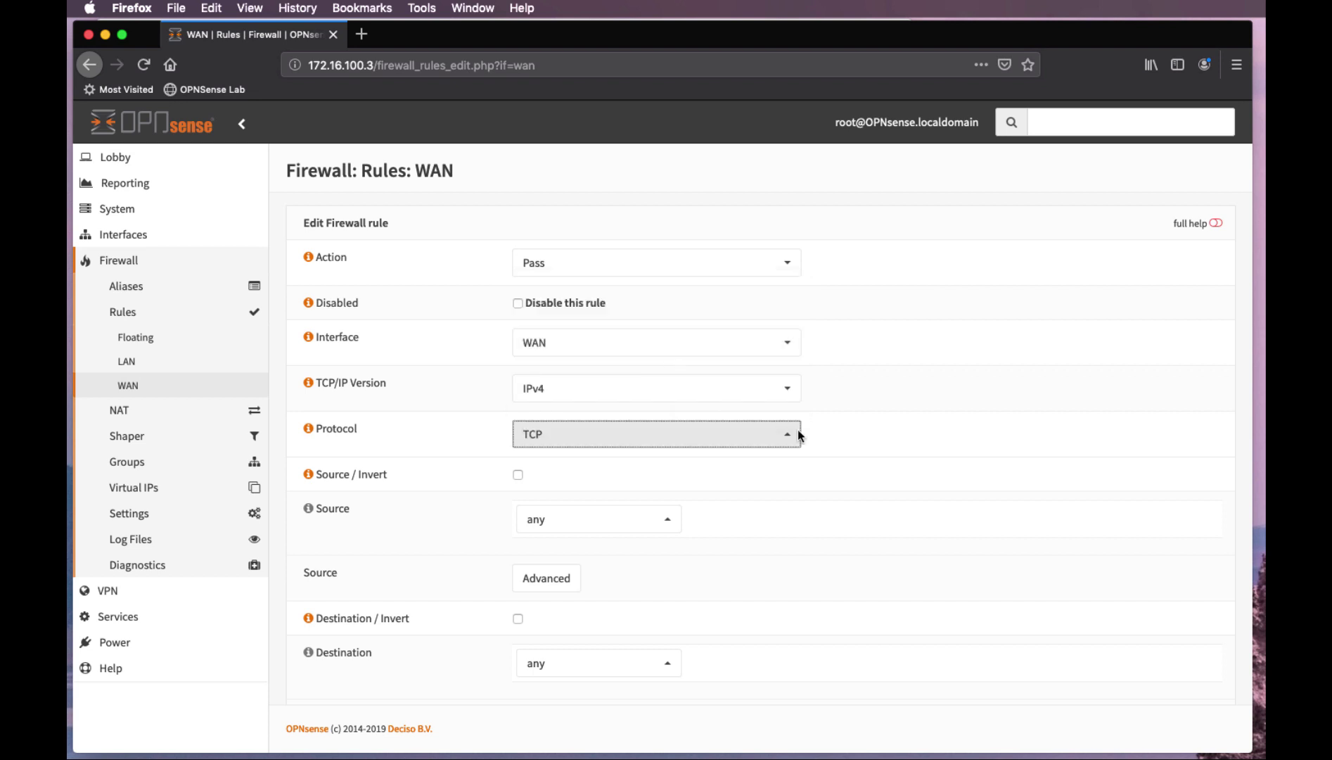
{"action": "scroll", "coordinate": [898, 469], "scroll_direction": "down", "scroll_amount": 3}
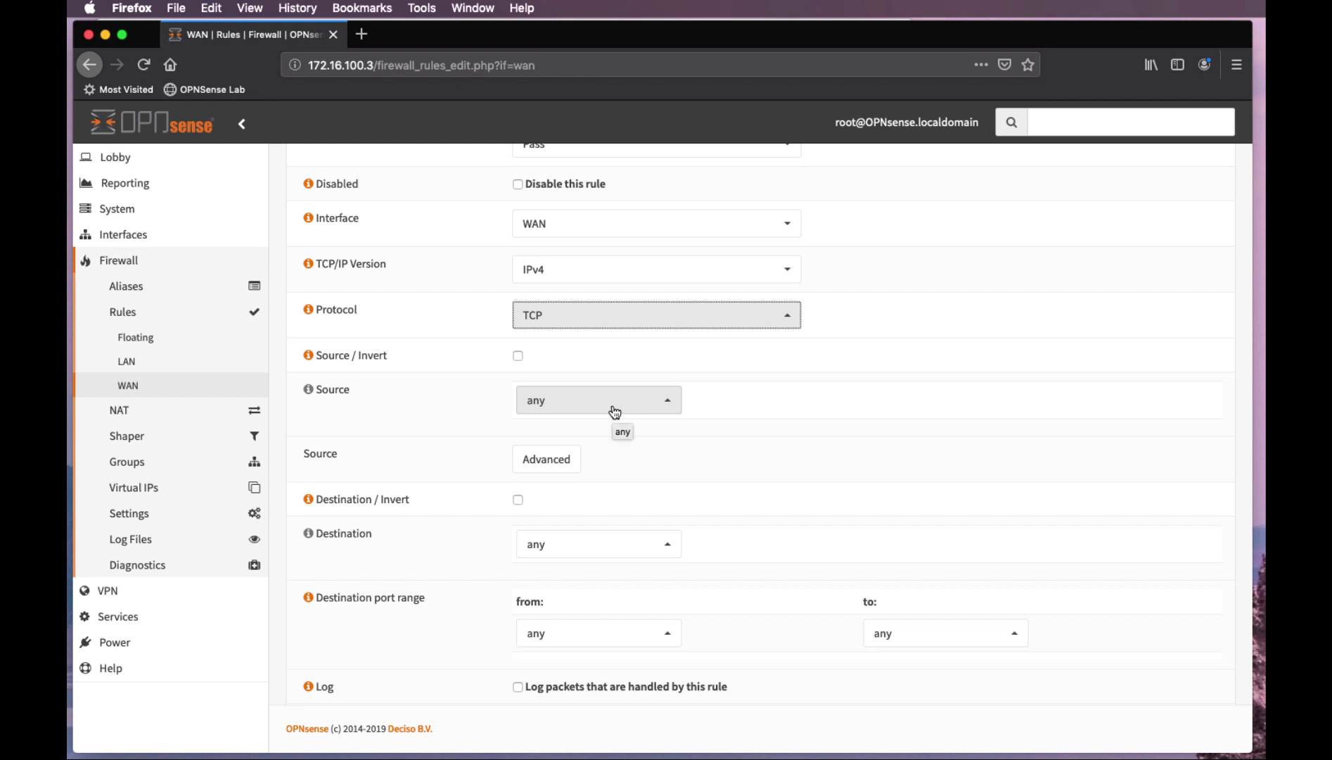
{"action": "left_click", "coordinate": [668, 407]}
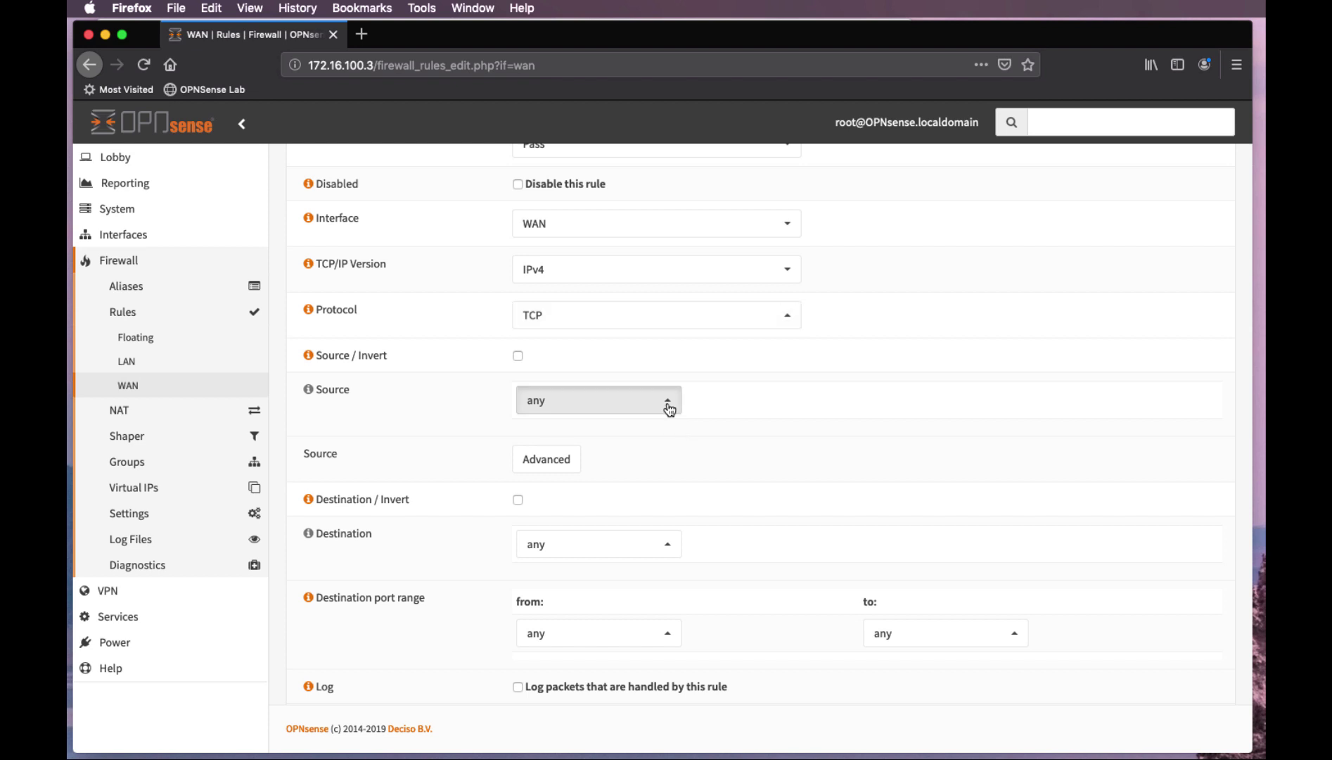
{"action": "scroll", "coordinate": [654, 510], "scroll_direction": "down", "scroll_amount": 1}
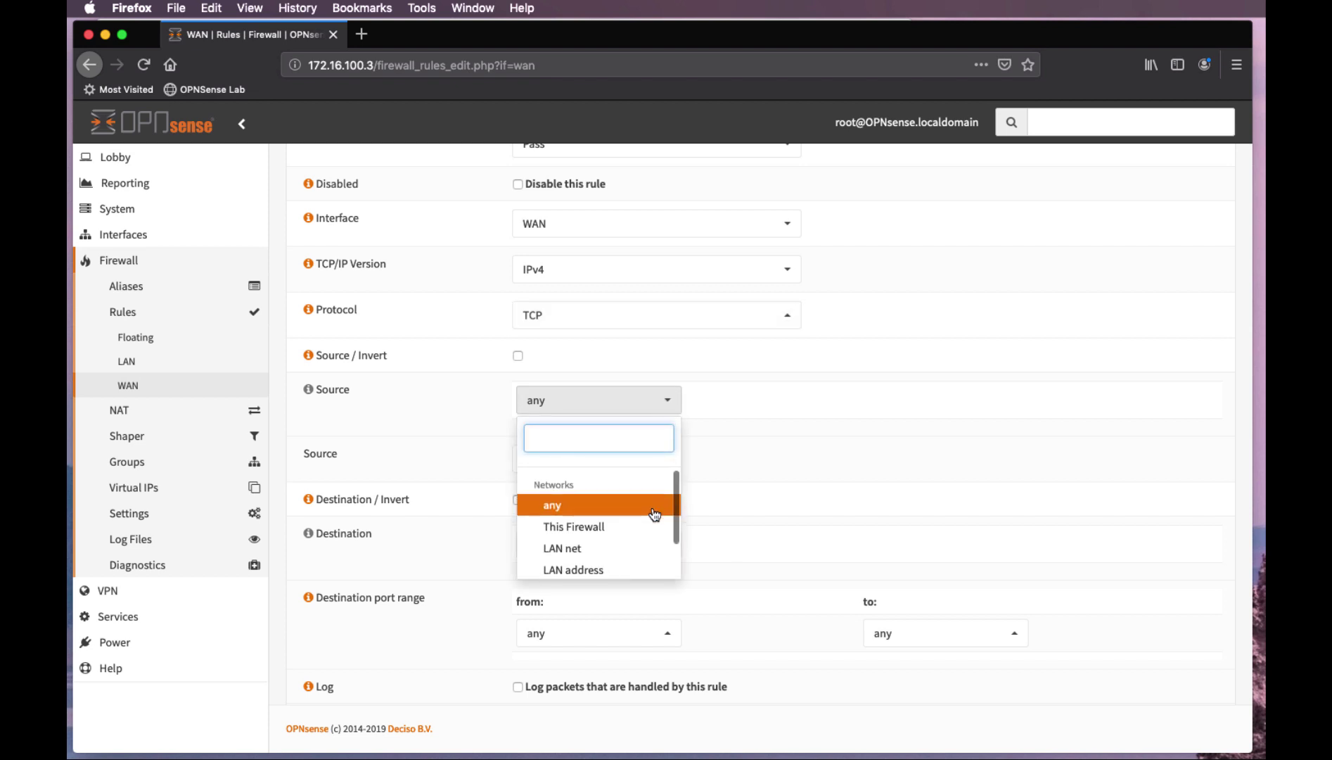
{"action": "scroll", "coordinate": [654, 513], "scroll_direction": "down", "scroll_amount": 2}
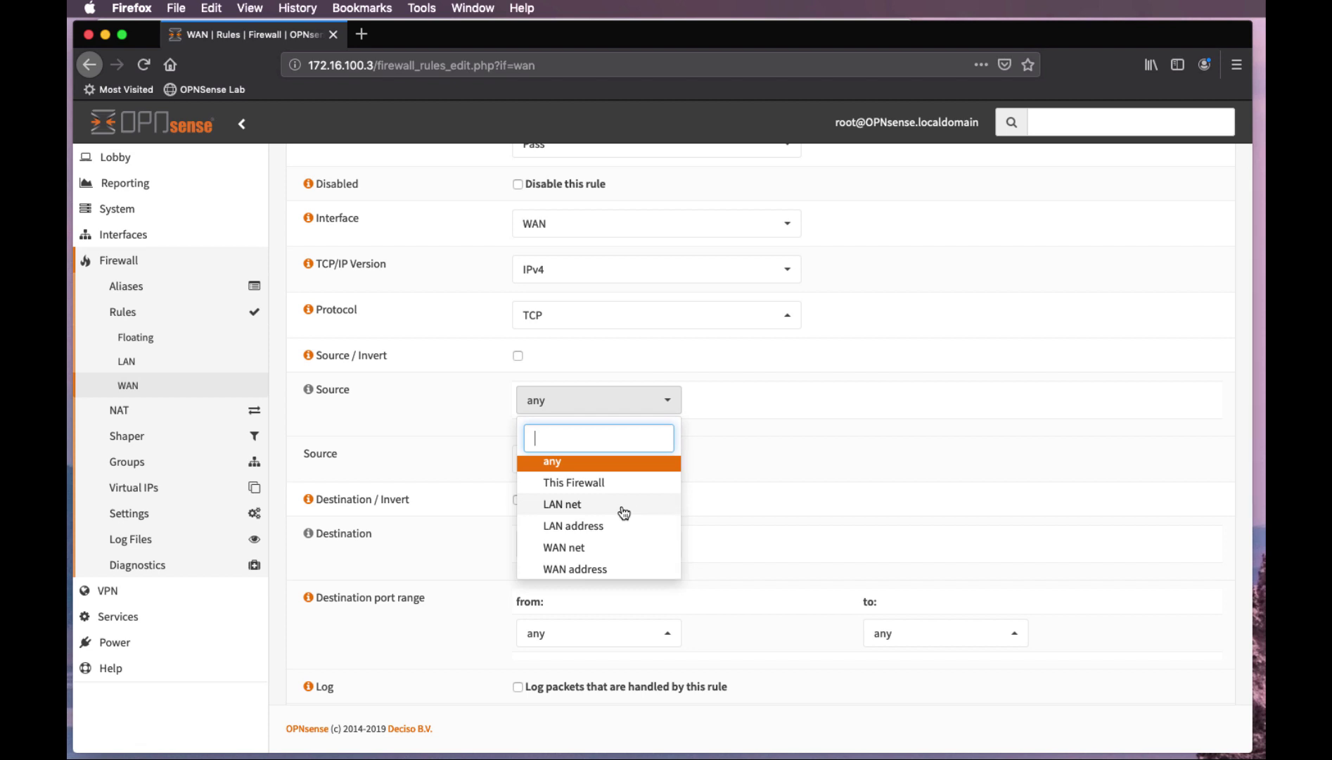
{"action": "left_click", "coordinate": [640, 464]}
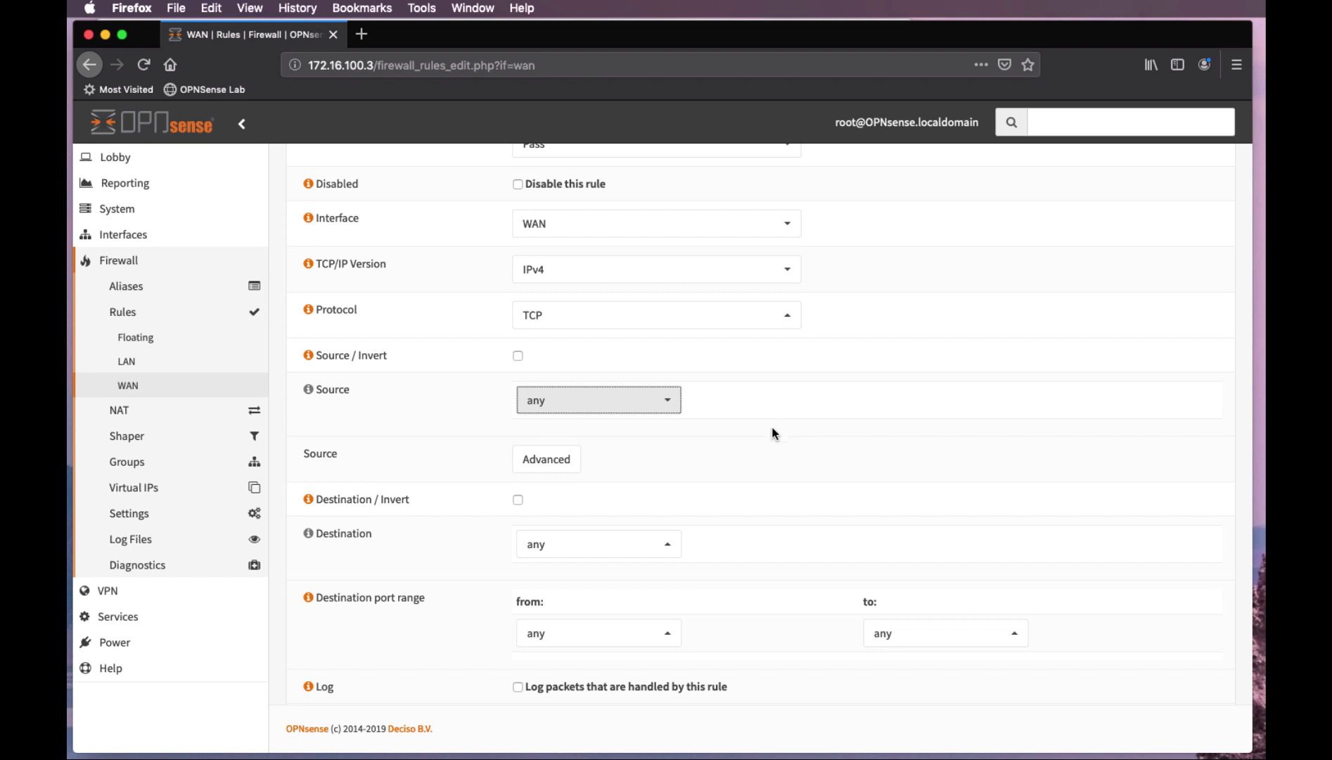
Set the rule's destination to single host 172.16.100.4 with port range HTTP
{"action": "scroll", "coordinate": [761, 464], "scroll_direction": "down", "scroll_amount": 3}
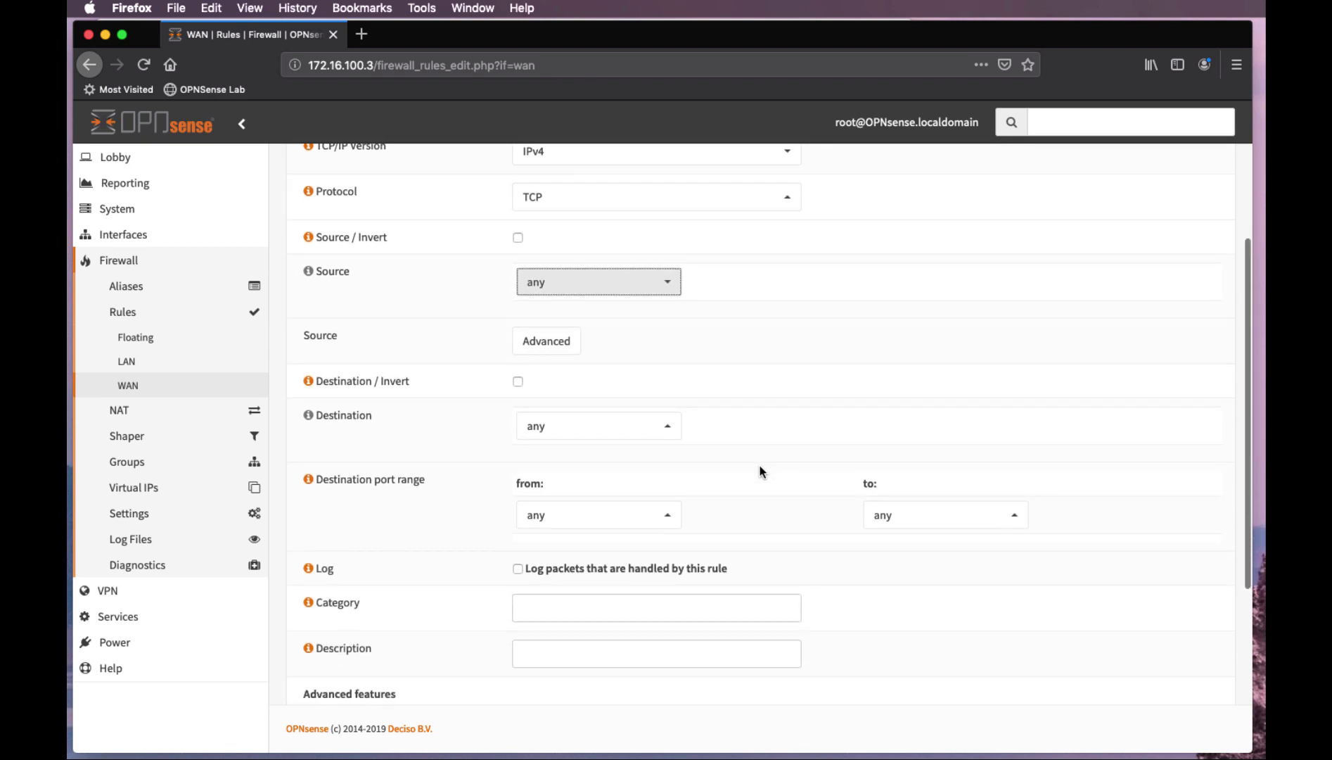
{"action": "left_click", "coordinate": [669, 429]}
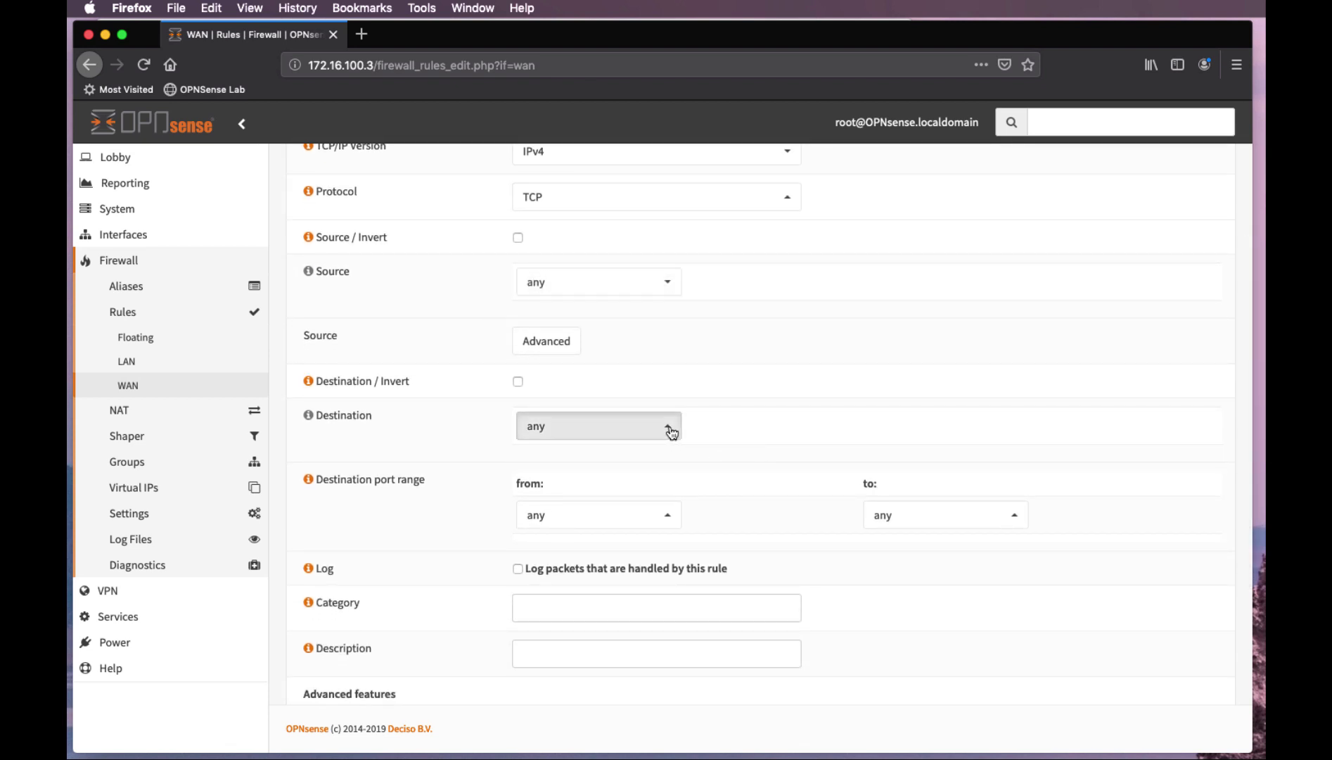
{"action": "scroll", "coordinate": [619, 552], "scroll_direction": "down", "scroll_amount": 2}
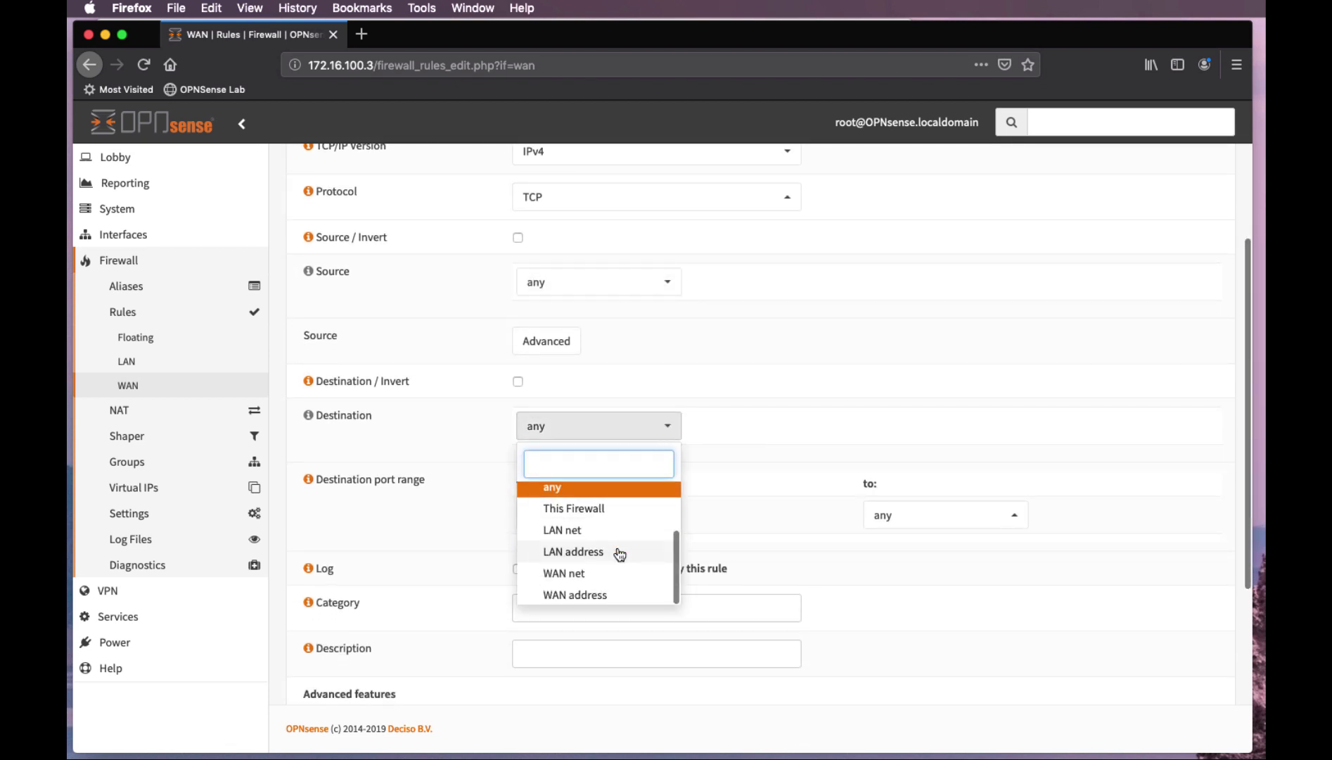
{"action": "scroll", "coordinate": [619, 554], "scroll_direction": "up", "scroll_amount": 3}
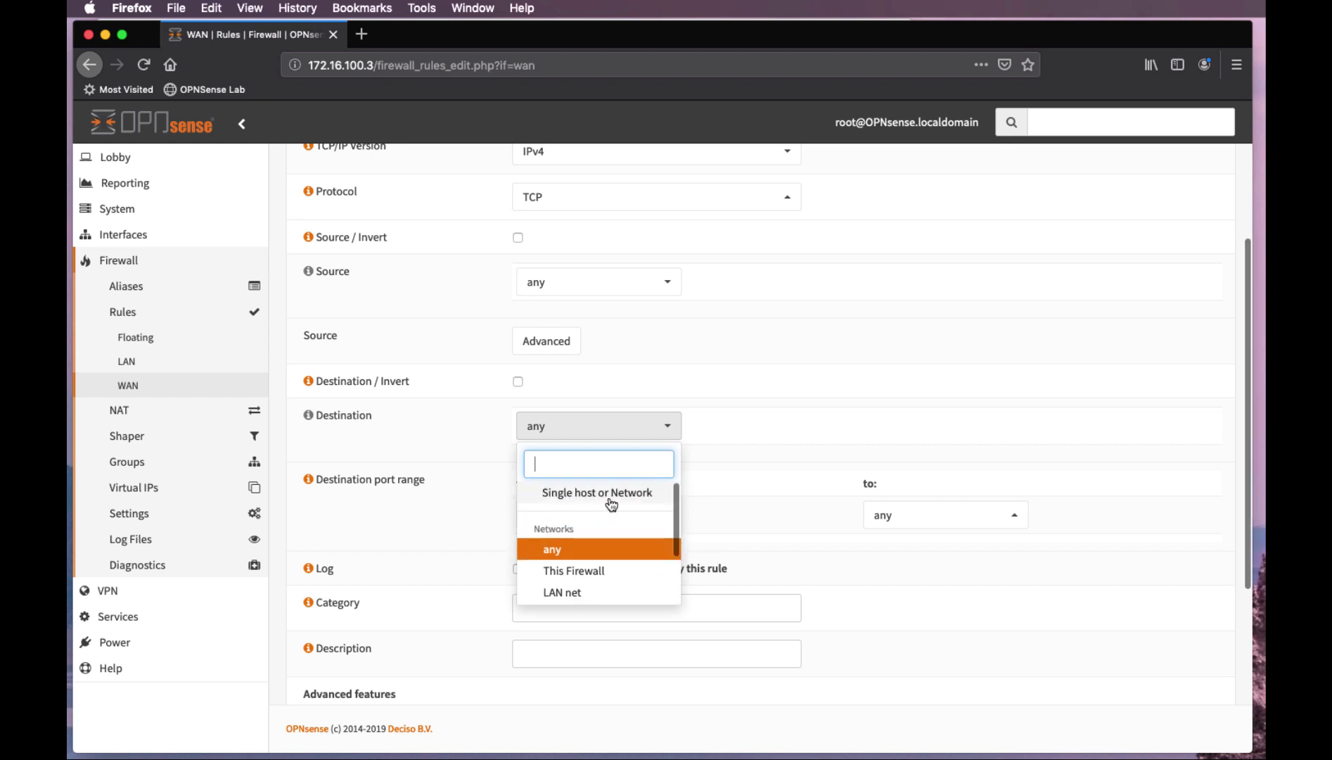
{"action": "left_click", "coordinate": [610, 501]}
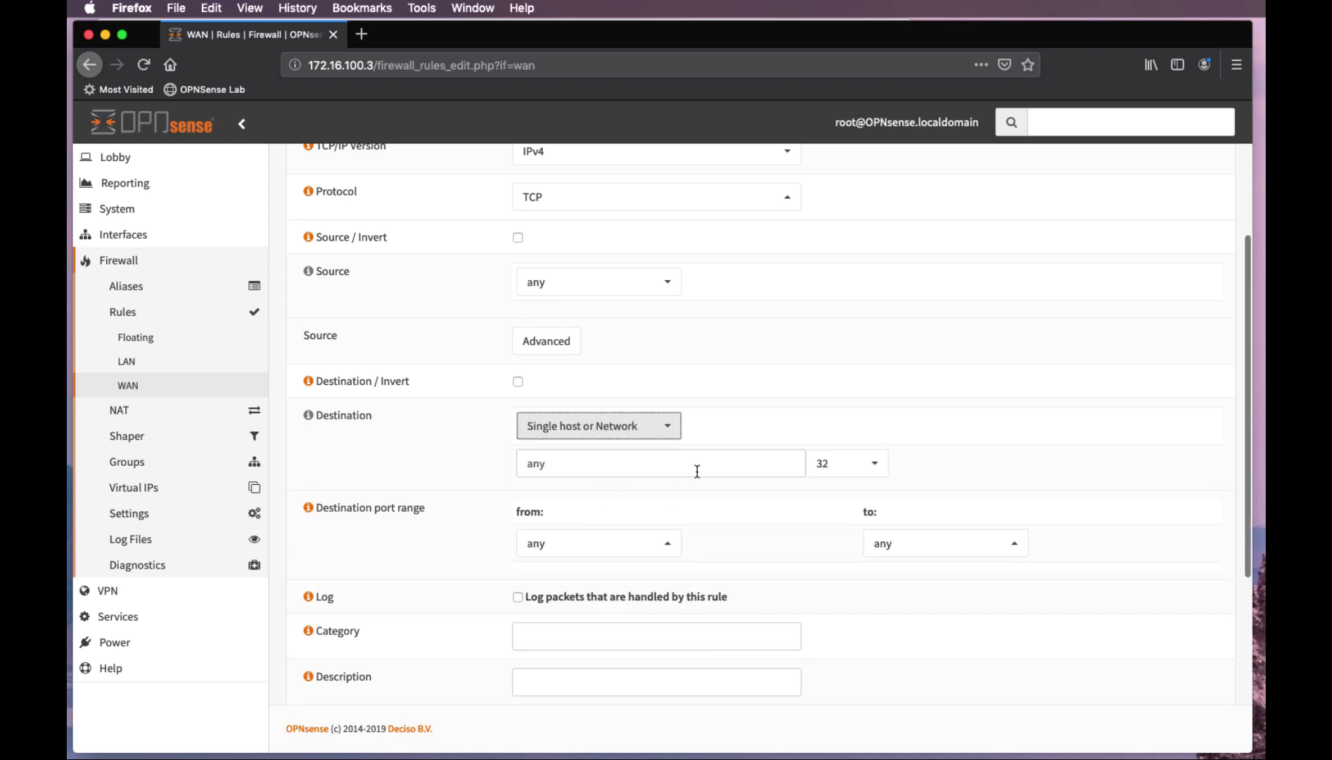
{"action": "left_click", "coordinate": [657, 469]}
{"action": "left_click_drag", "start_coordinate": [657, 470], "coordinate": [501, 470]}
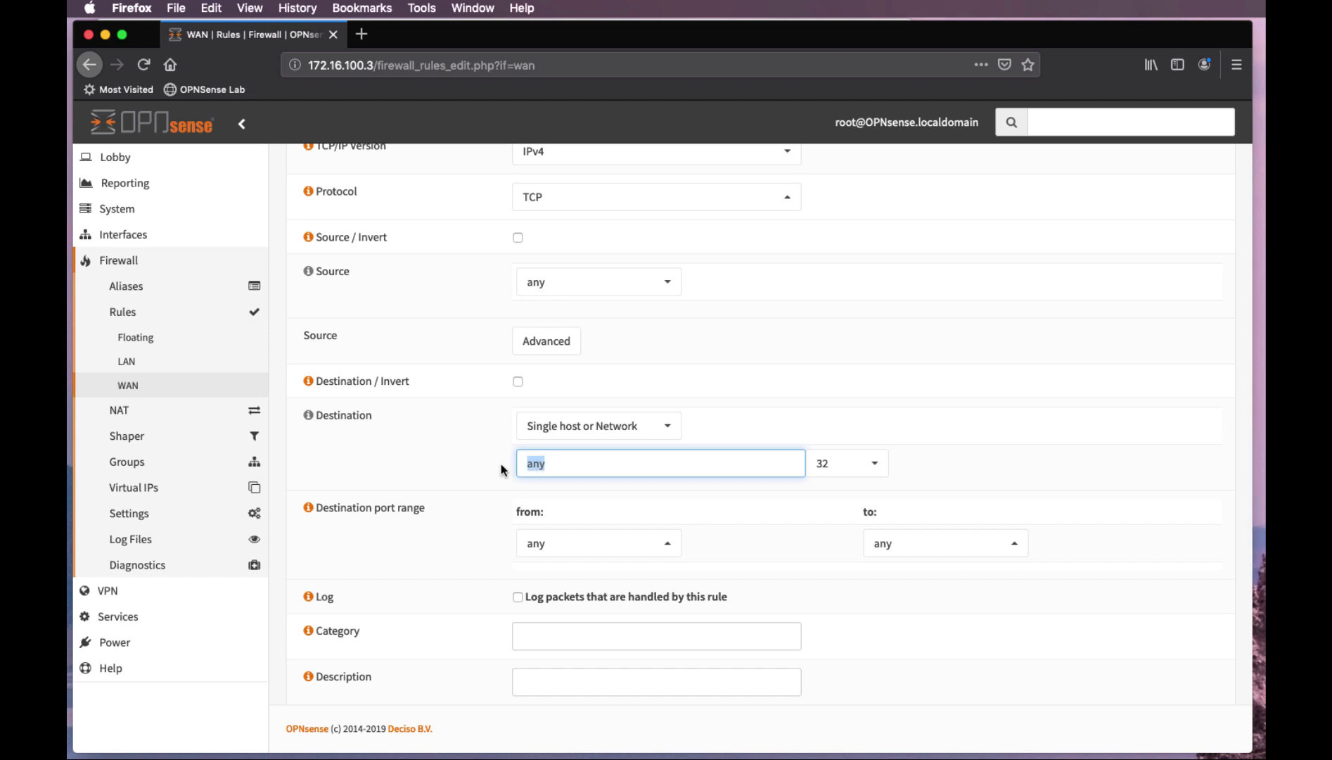
{"action": "type", "text": "172.16.100.4"}
{"action": "left_click", "coordinate": [665, 545]}
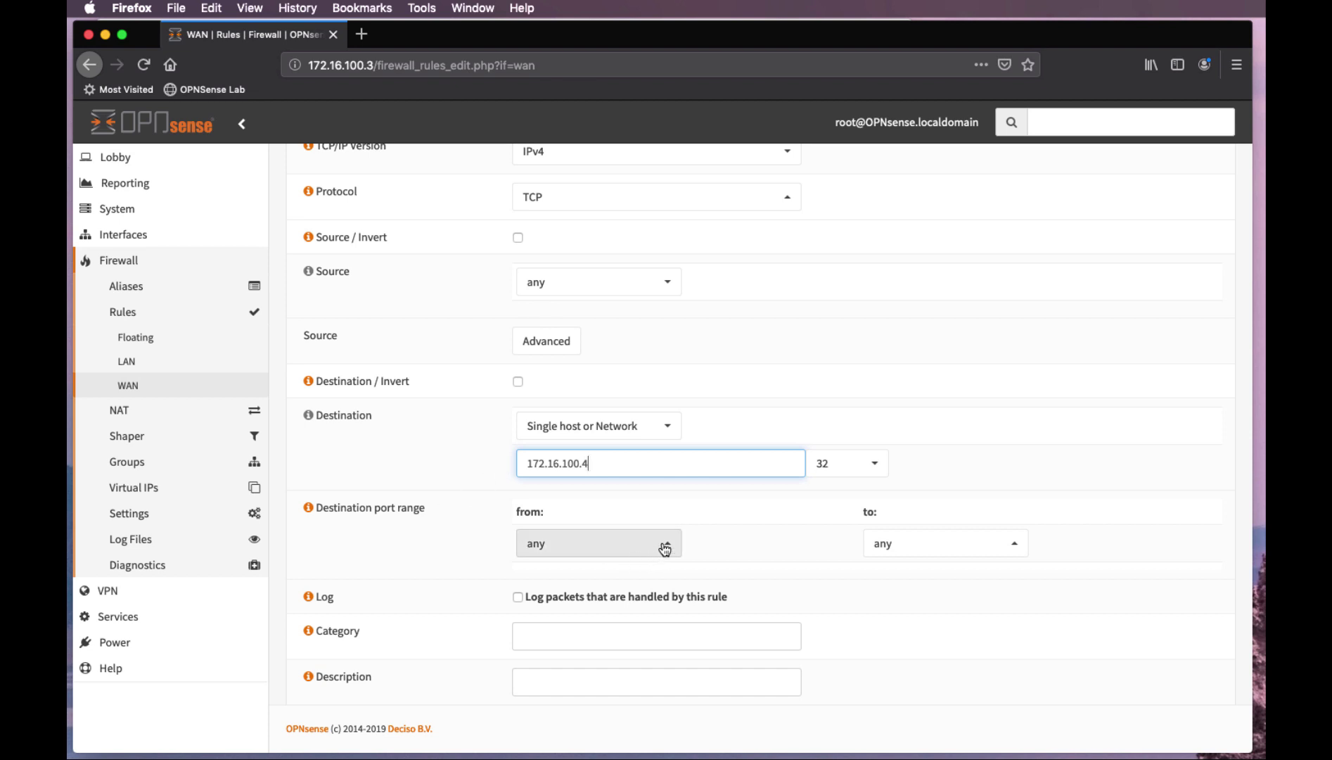
{"action": "scroll", "coordinate": [605, 491], "scroll_direction": "down", "scroll_amount": 2}
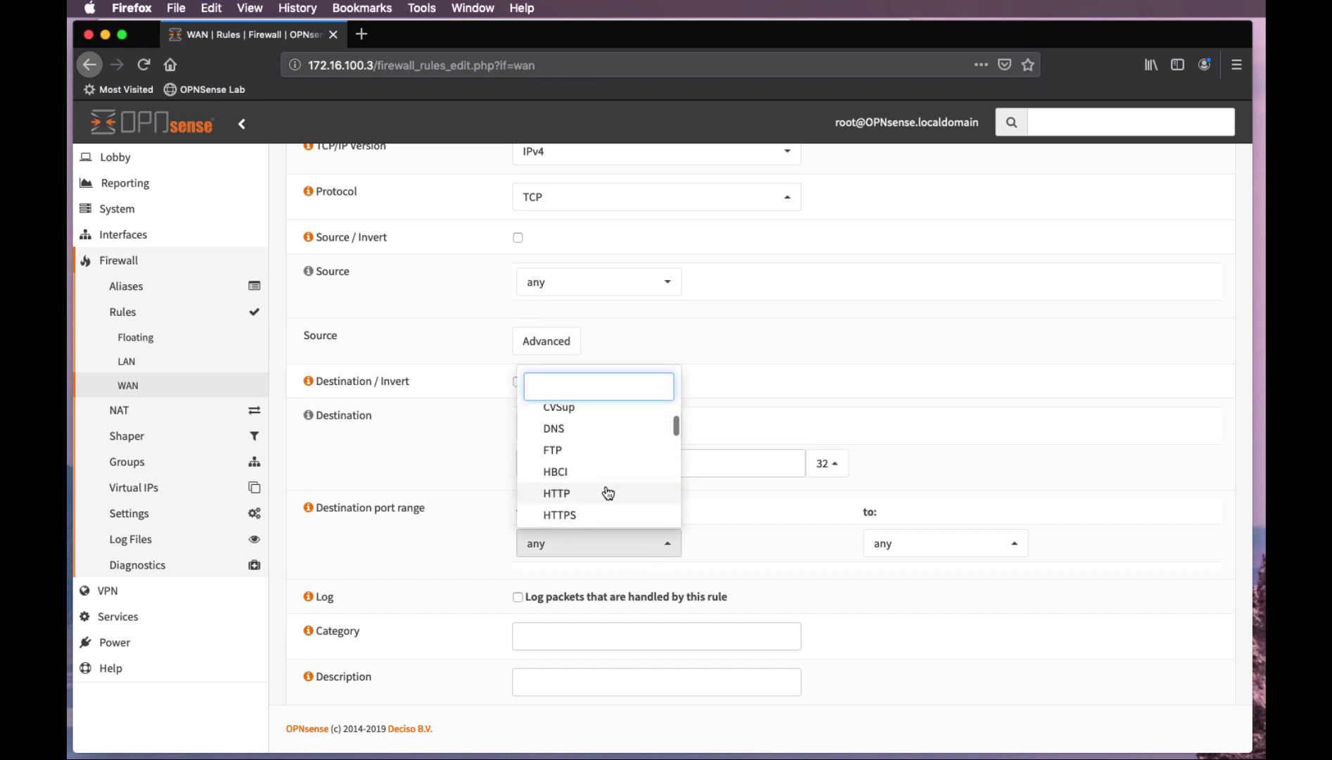
{"action": "left_click", "coordinate": [599, 492]}
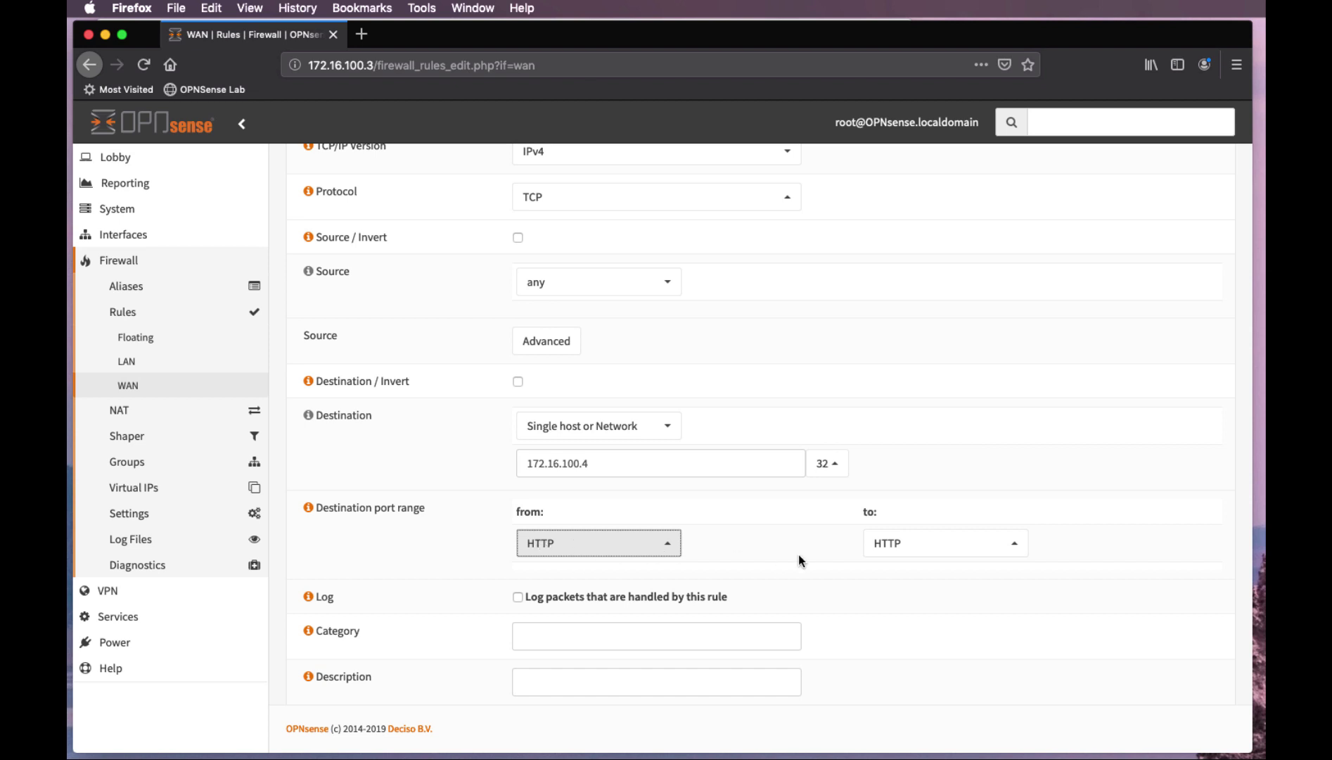
Enable logging on the WAN rule and save it
{"action": "scroll", "coordinate": [798, 555], "scroll_direction": "down", "scroll_amount": 3}
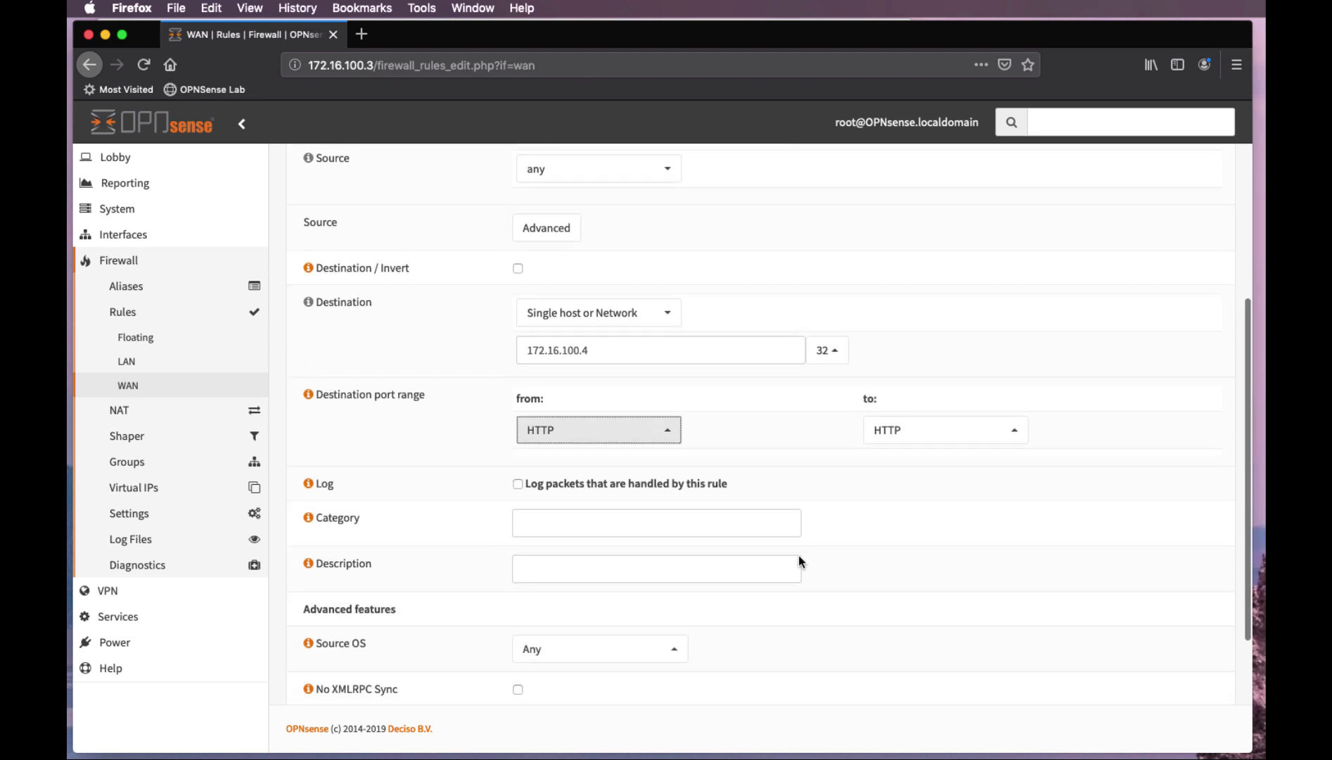
{"action": "left_click", "coordinate": [518, 482]}
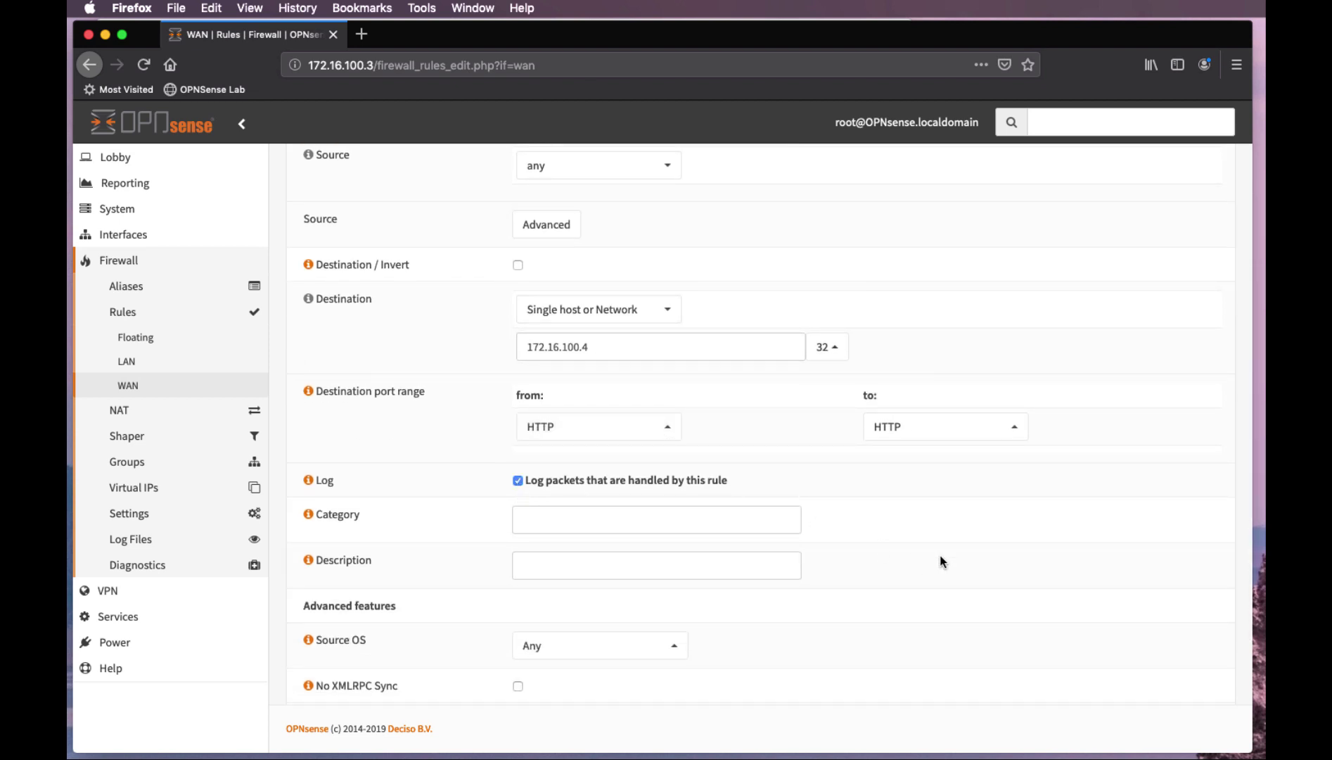
{"action": "scroll", "coordinate": [940, 561], "scroll_direction": "down", "scroll_amount": 3}
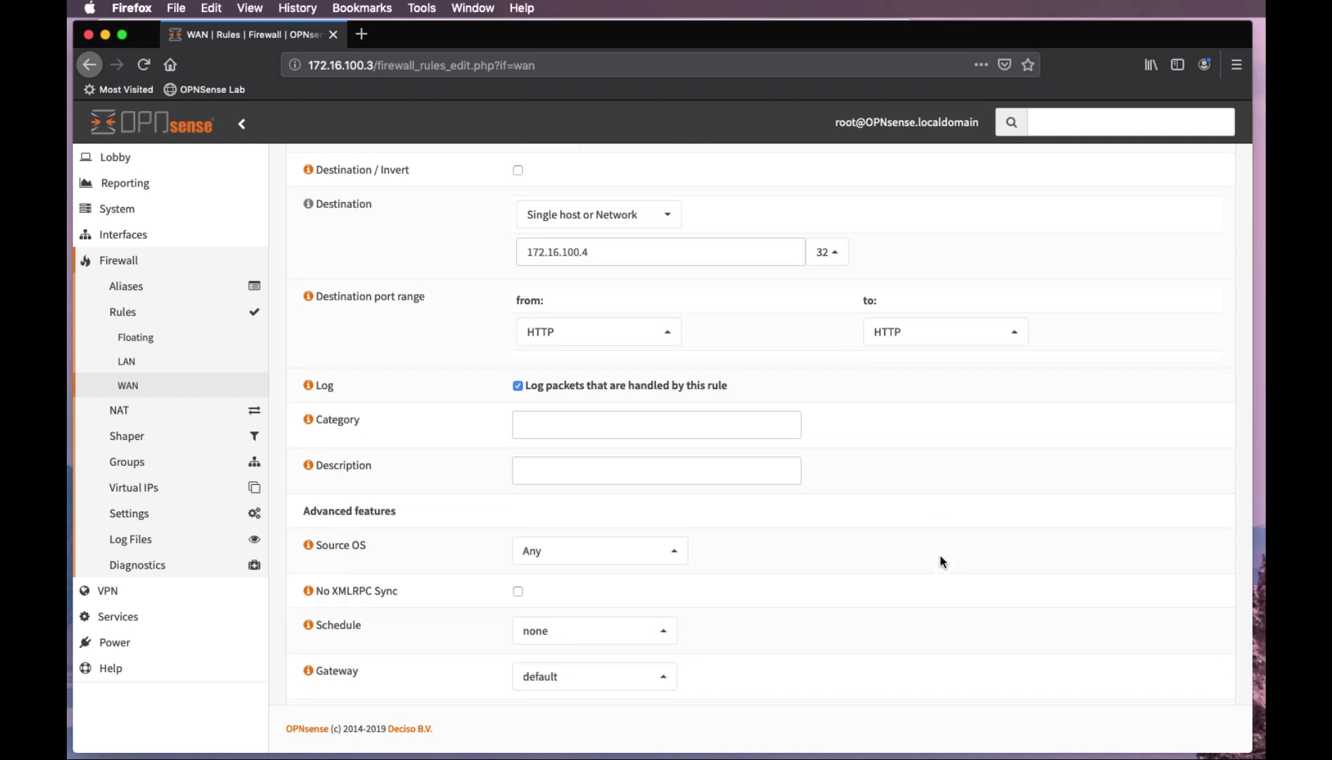
{"action": "scroll", "coordinate": [940, 561], "scroll_direction": "down", "scroll_amount": 2}
{"action": "scroll", "coordinate": [940, 560], "scroll_direction": "down", "scroll_amount": 1}
{"action": "scroll", "coordinate": [940, 560], "scroll_direction": "down", "scroll_amount": 1}
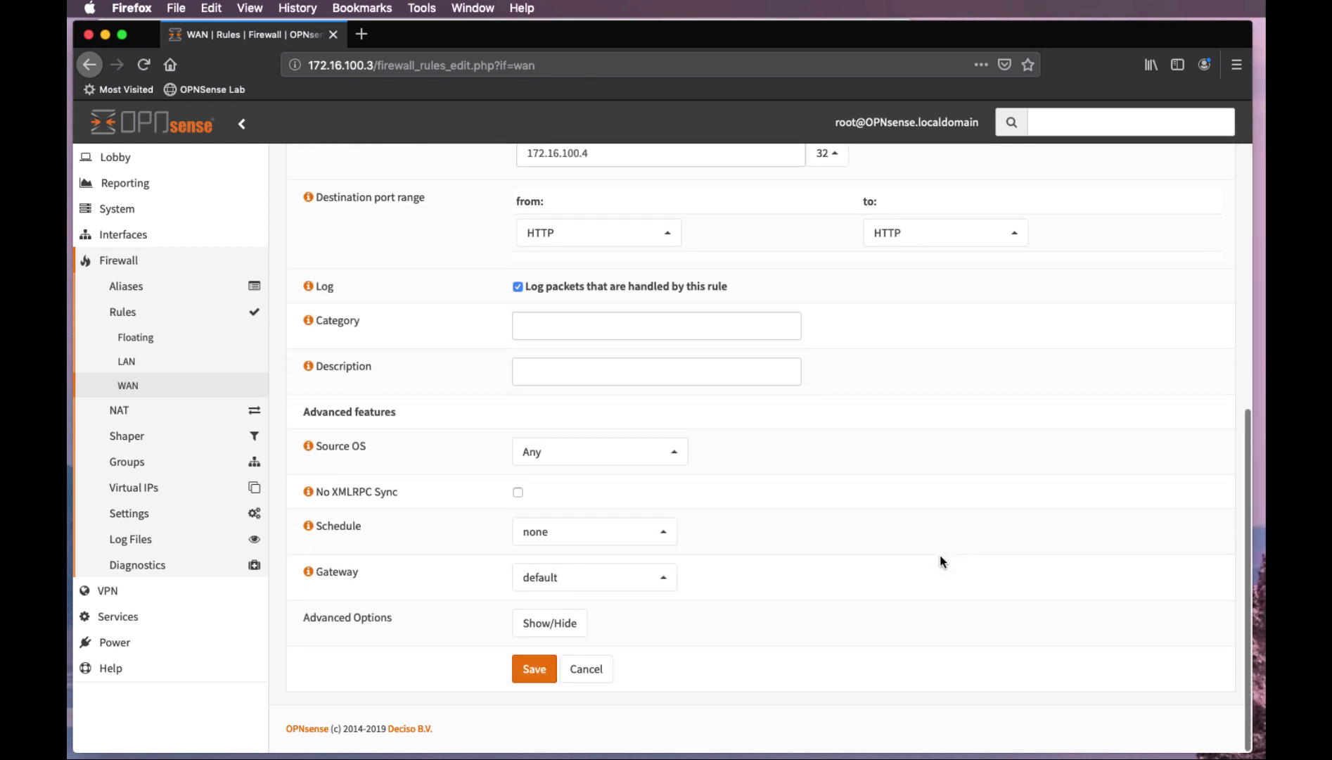
{"action": "left_click", "coordinate": [533, 671]}
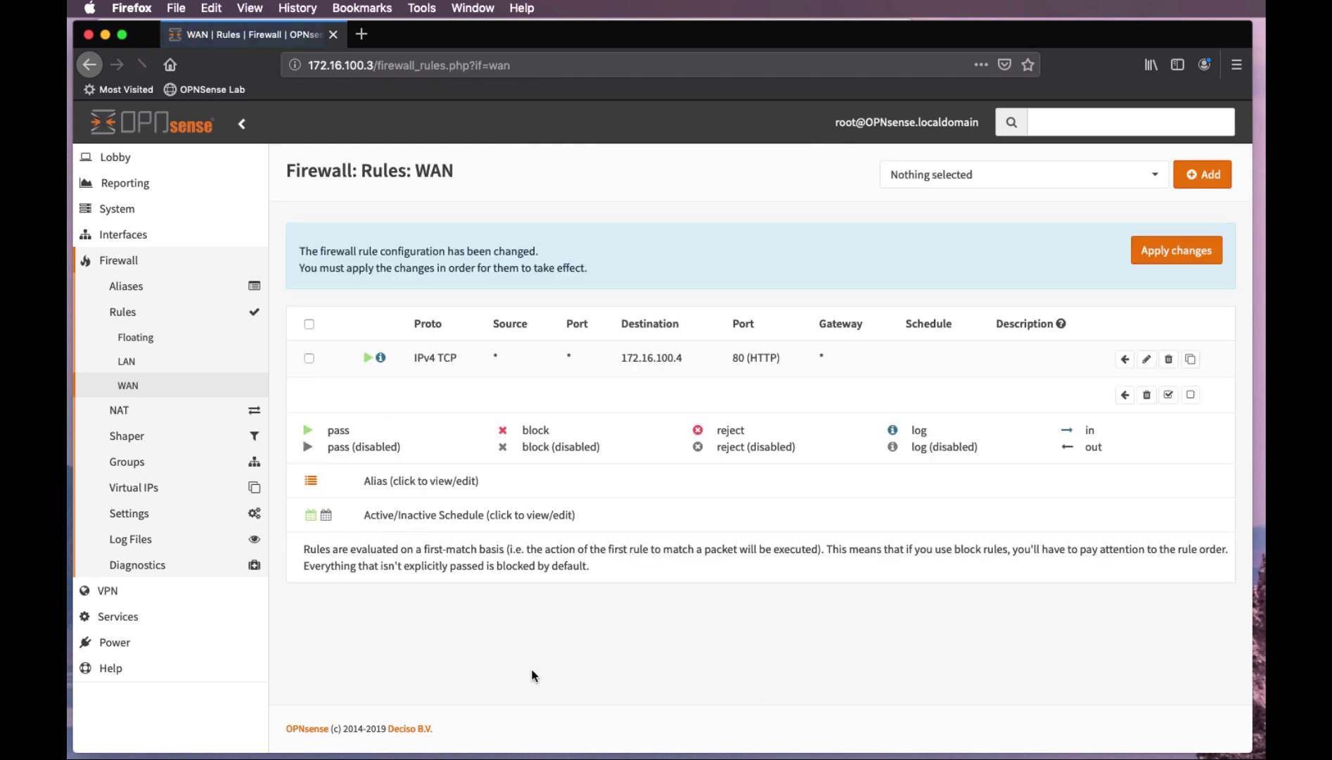
Apply the firewall rule changes and go to Firewall > NAT > Port Forward
{"action": "left_click", "coordinate": [1178, 258]}
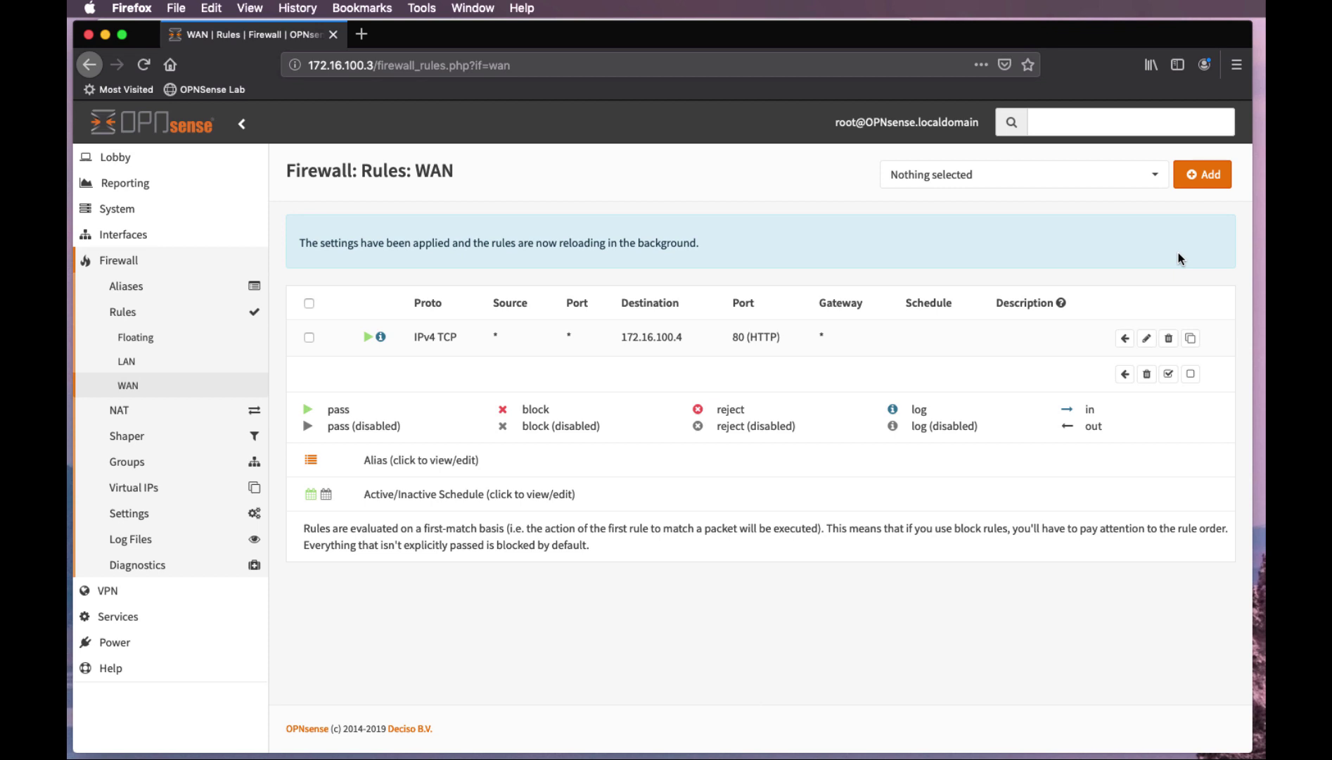
{"action": "left_click", "coordinate": [120, 410]}
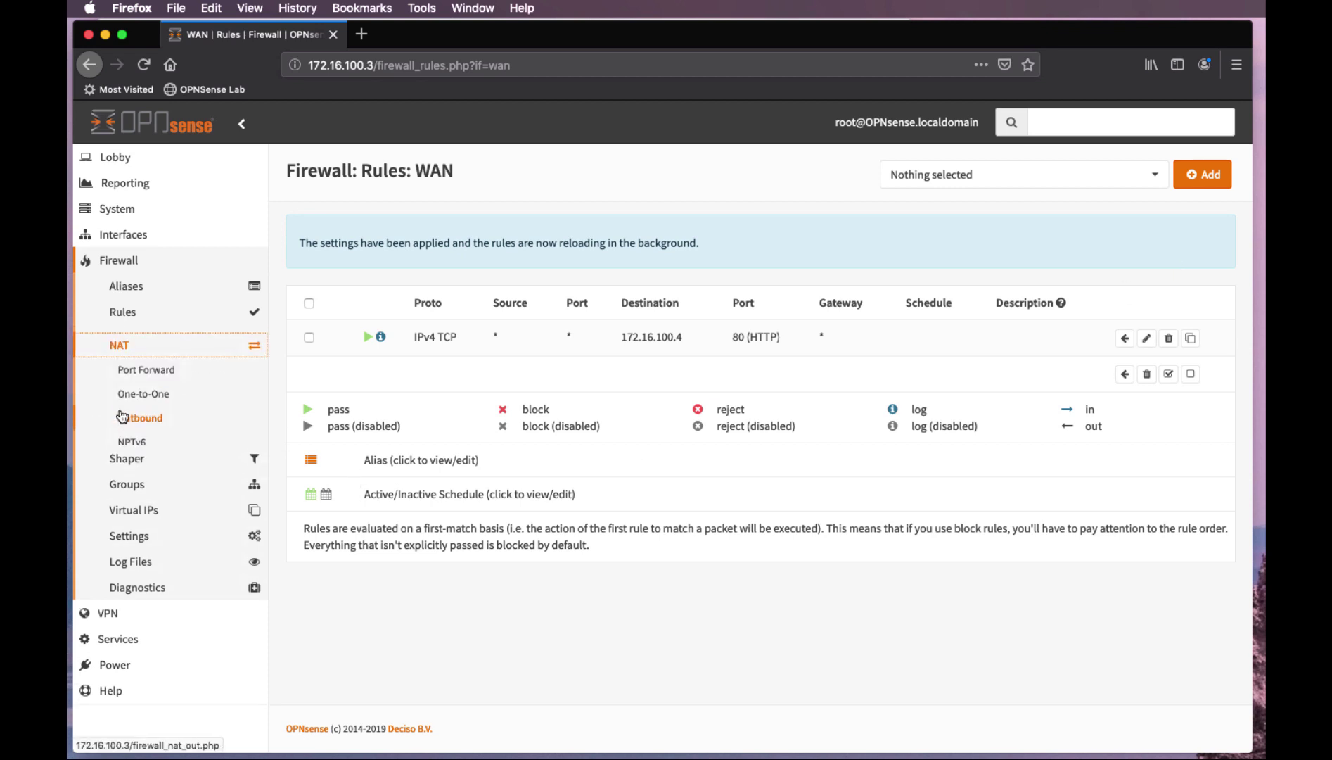
{"action": "left_click", "coordinate": [152, 363]}
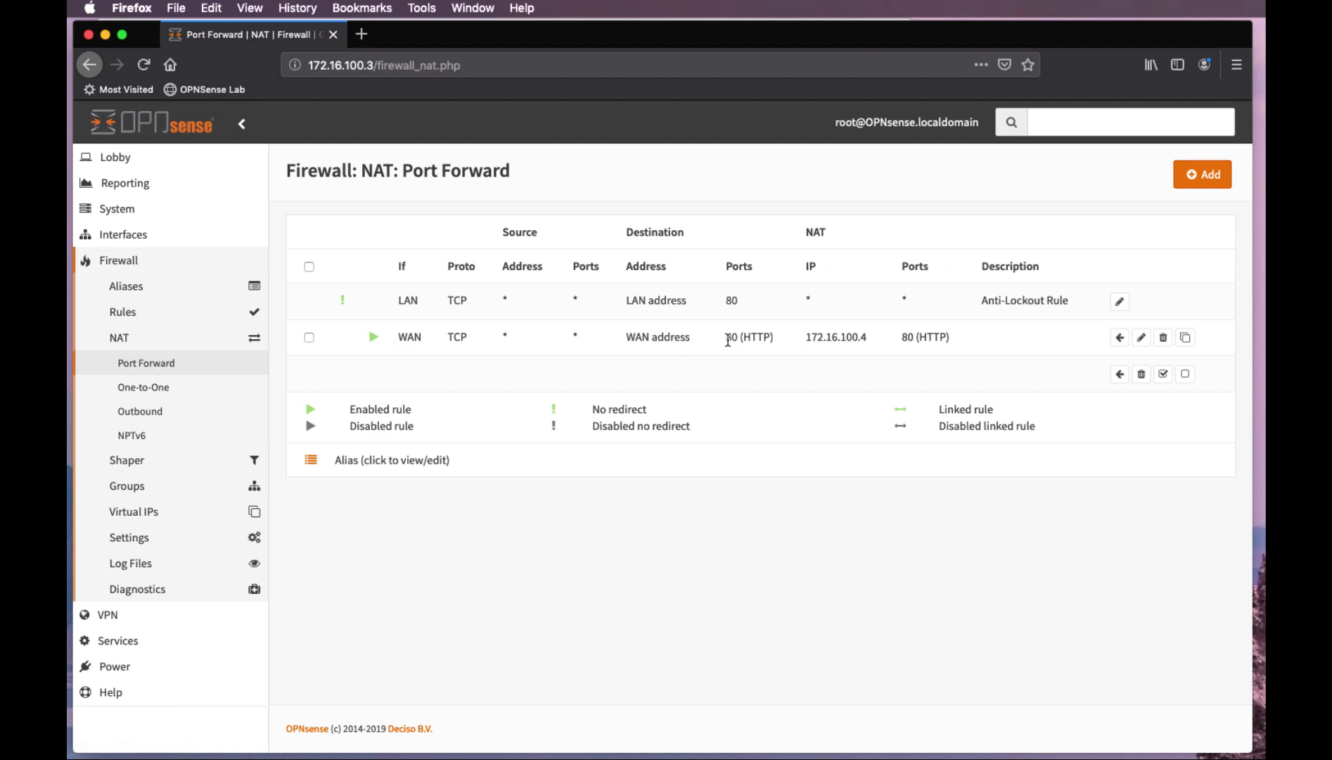
{"action": "left_click", "coordinate": [120, 314]}
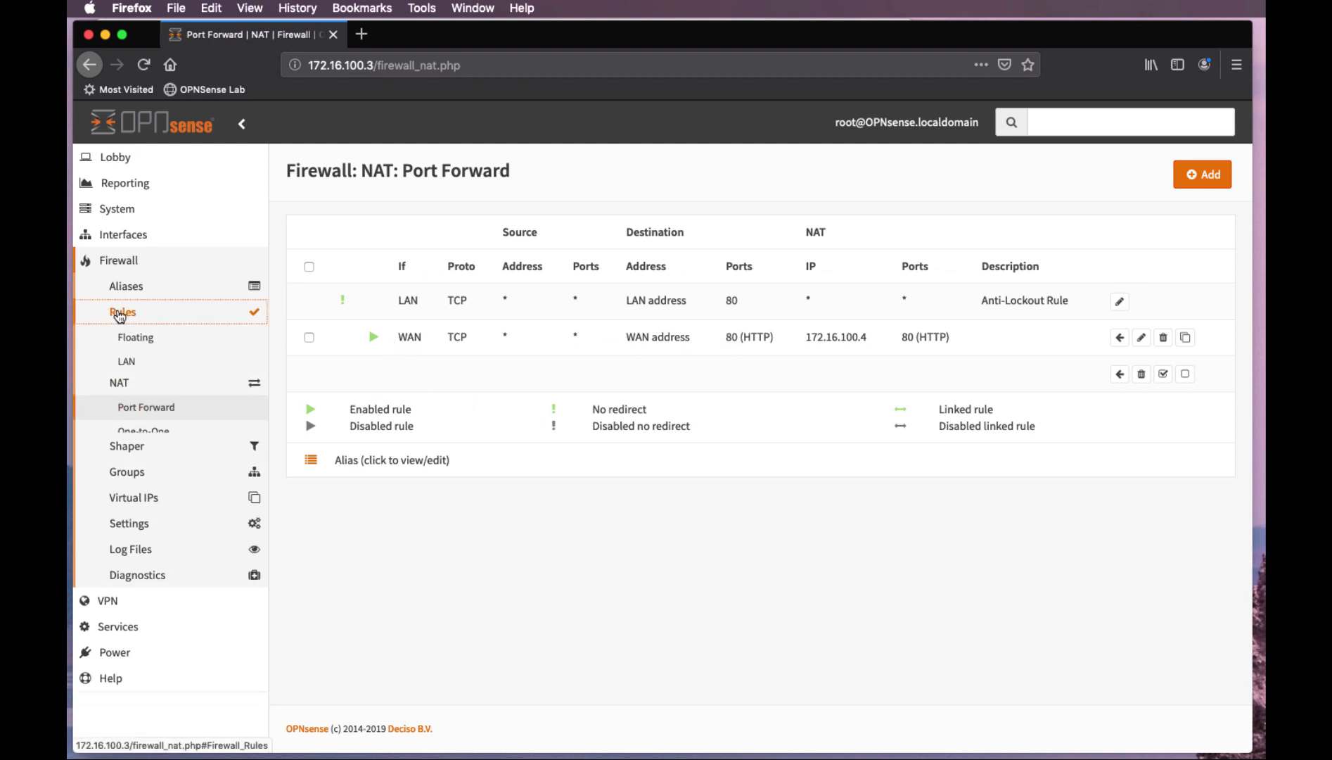
Review the Kali-to-OPNsense-to-Nginx network diagram, then return to the OPNsense dashboard
{"action": "left_click", "coordinate": [129, 386]}
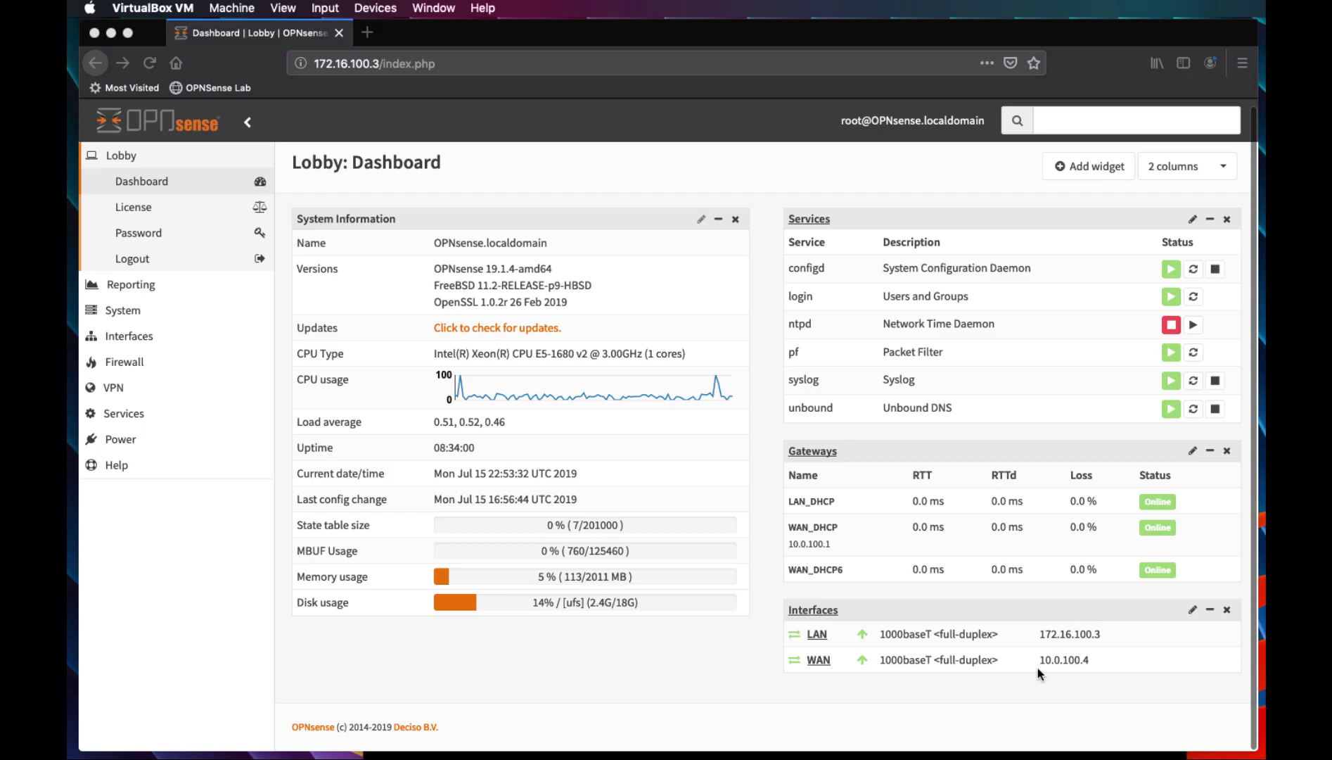
{"action": "left_click", "coordinate": [989, 703]}
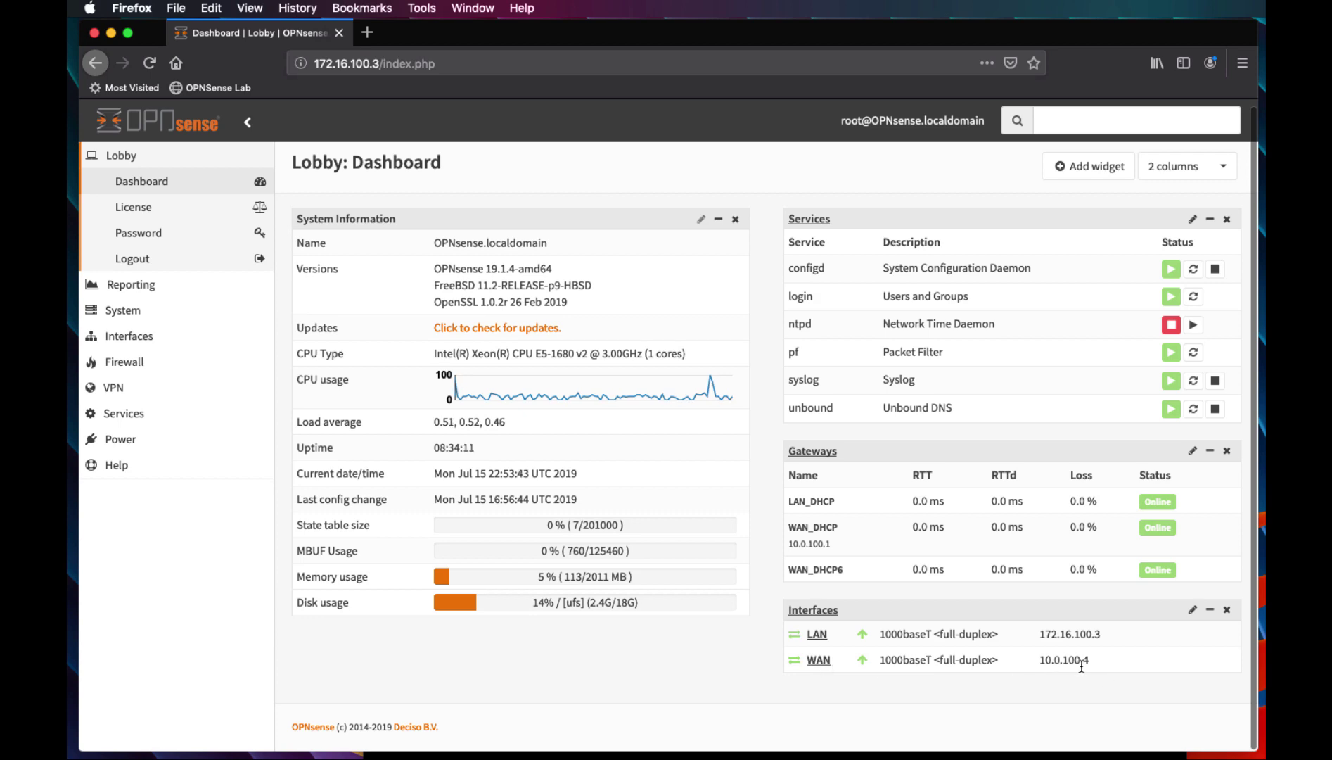
After confirming the WAN address 10.0.100.4, switch to the Kali VM terminal
{"action": "key", "text": "super+Tab"}
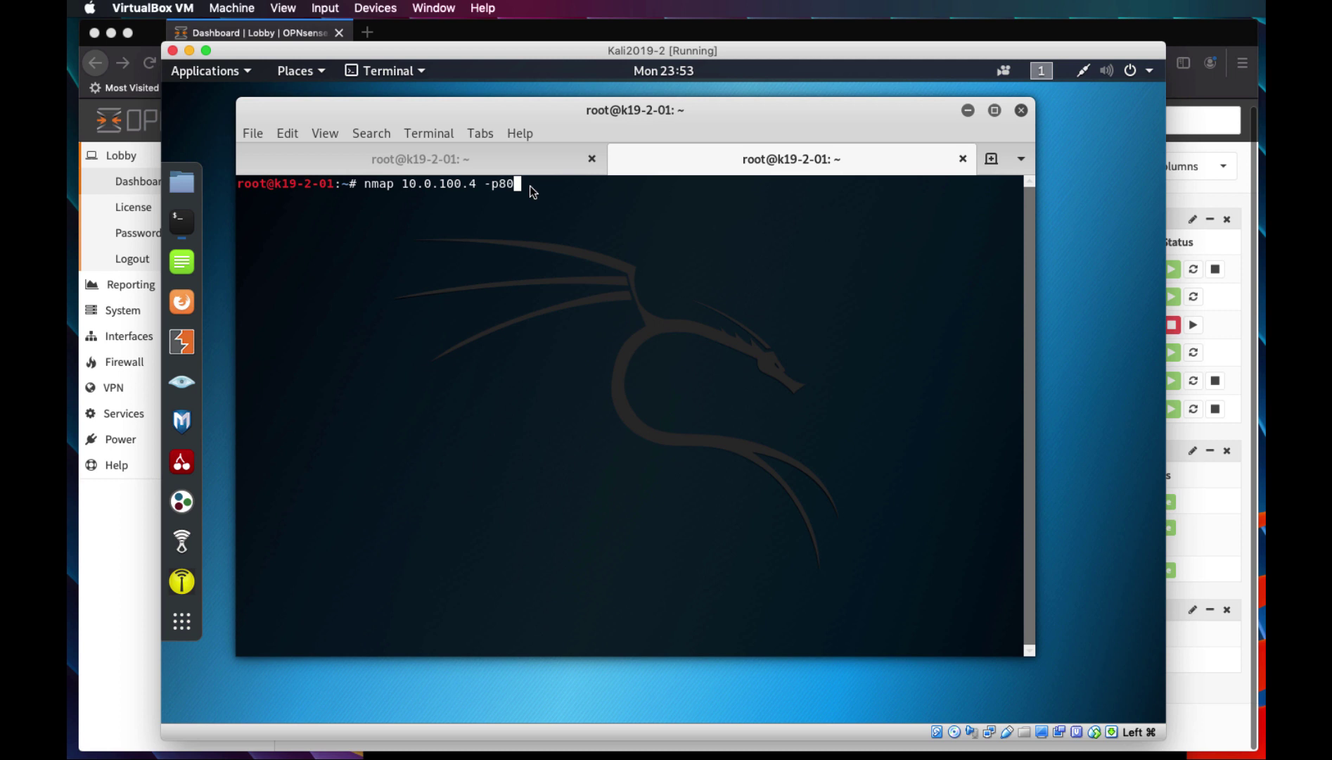
Run nmap 10.0.100.4 -p80, highlight the 80/tcp open http result, and launch Firefox ESR
{"action": "key", "text": "Return"}
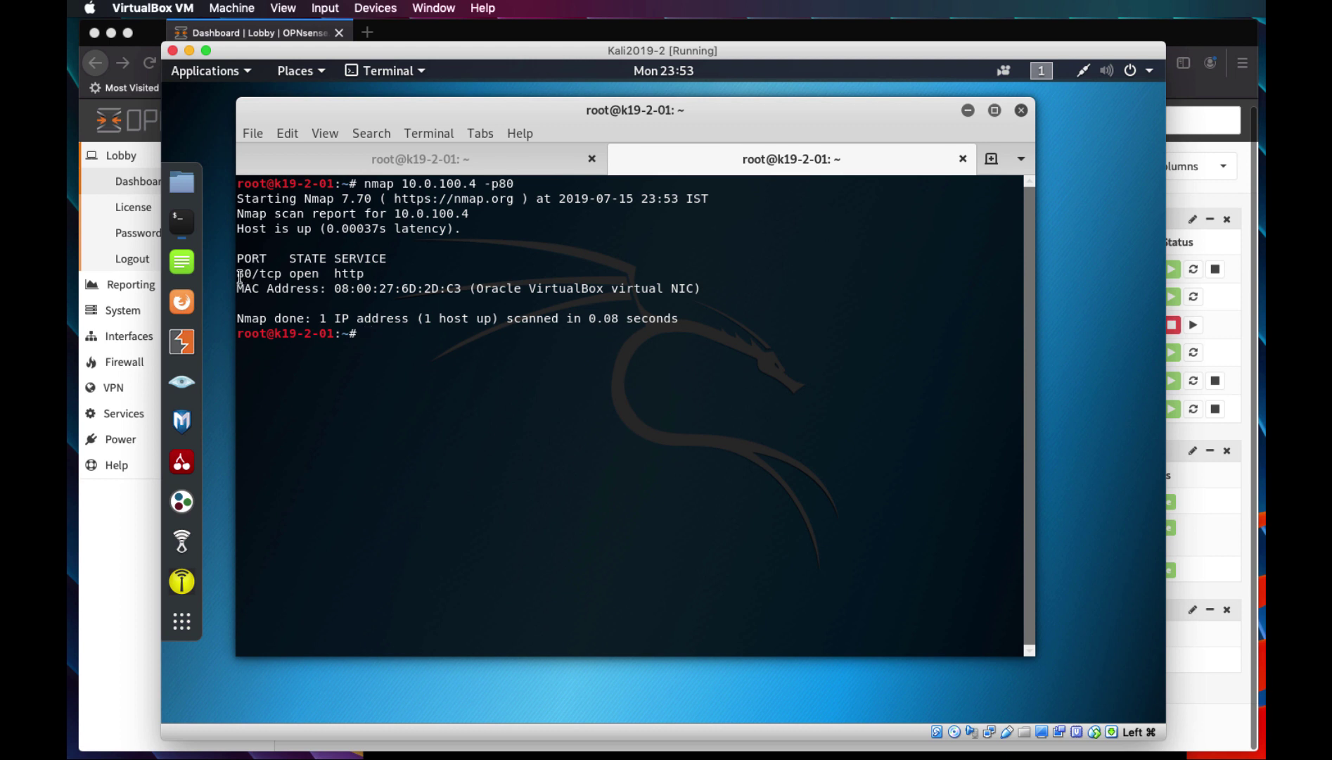
{"action": "left_click_drag", "start_coordinate": [239, 274], "coordinate": [367, 276]}
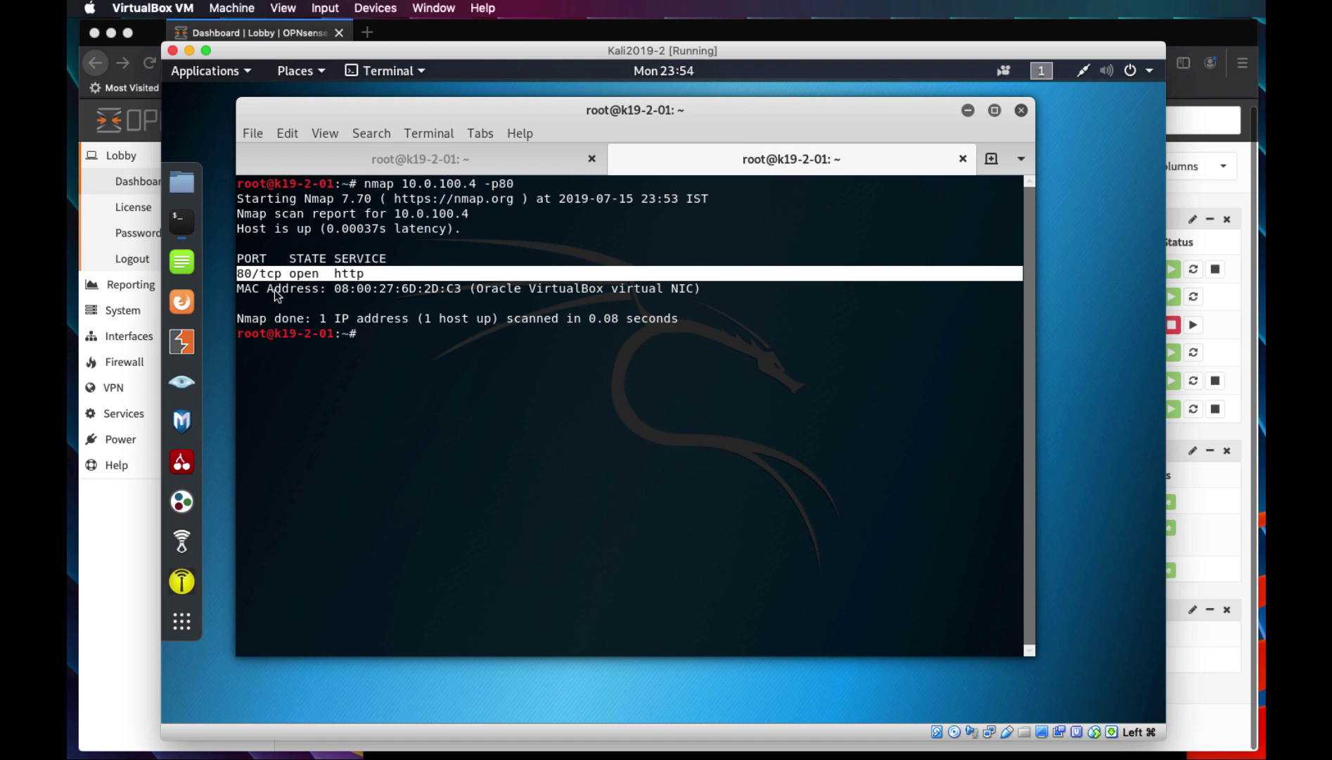
{"action": "left_click", "coordinate": [182, 303]}
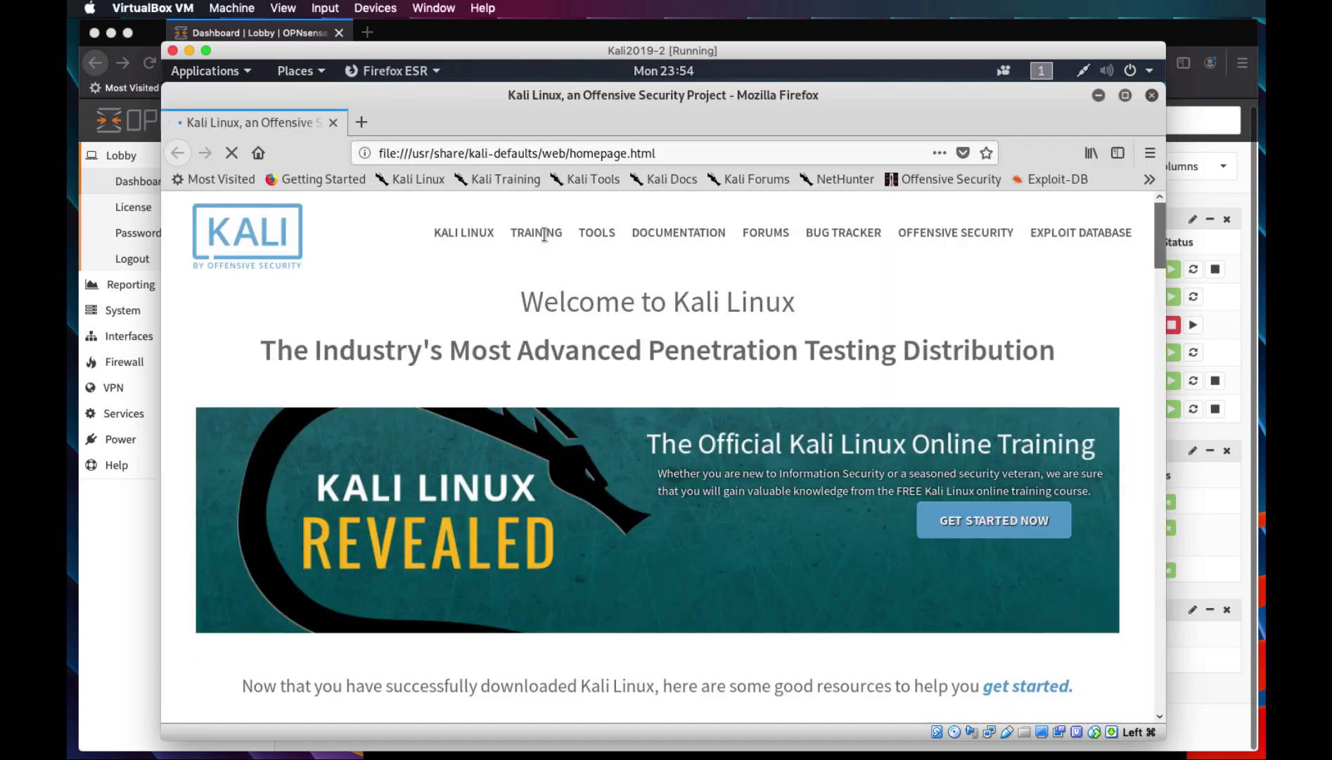
Load 10.0.100.4 in Firefox to reach the nginx Port 80 page, then minimise the Kali VM
{"action": "left_click", "coordinate": [556, 153]}
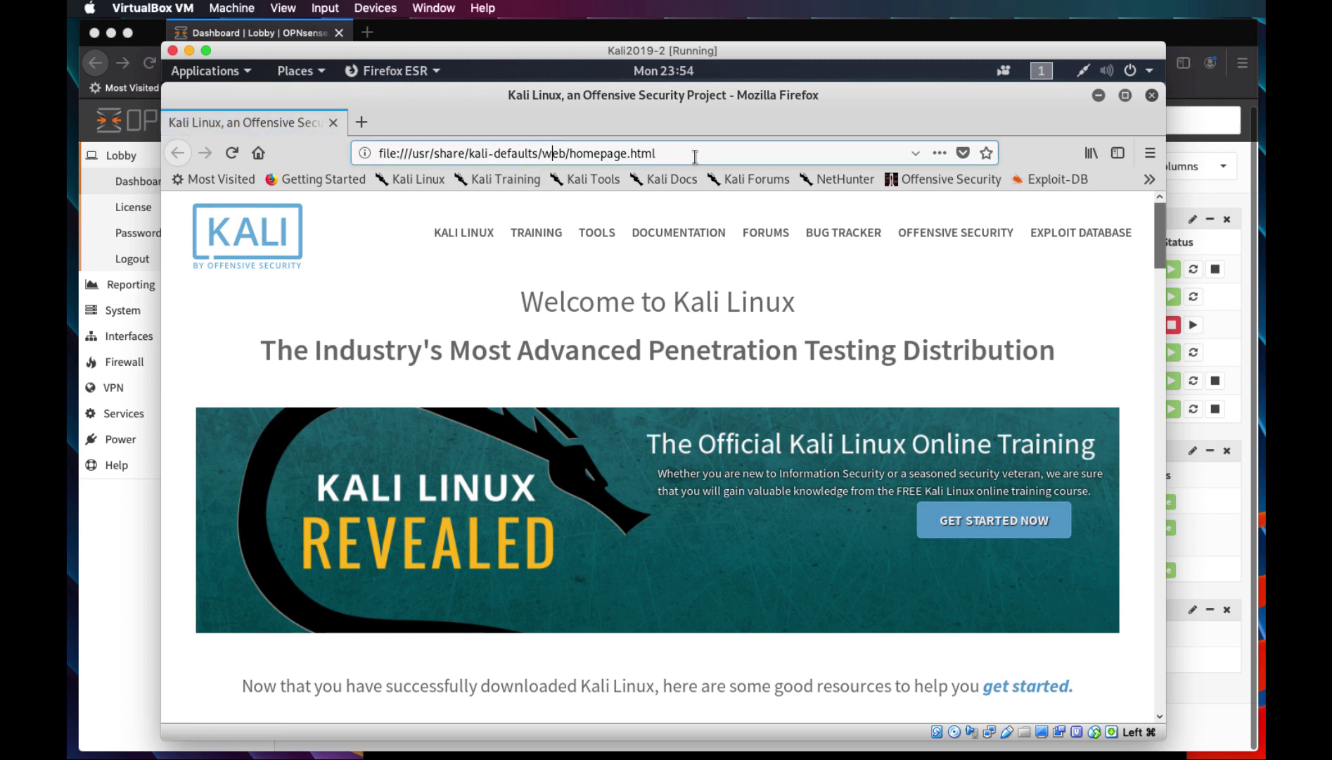
{"action": "left_click_drag", "start_coordinate": [693, 153], "coordinate": [376, 151]}
{"action": "type", "text": "10.0."}
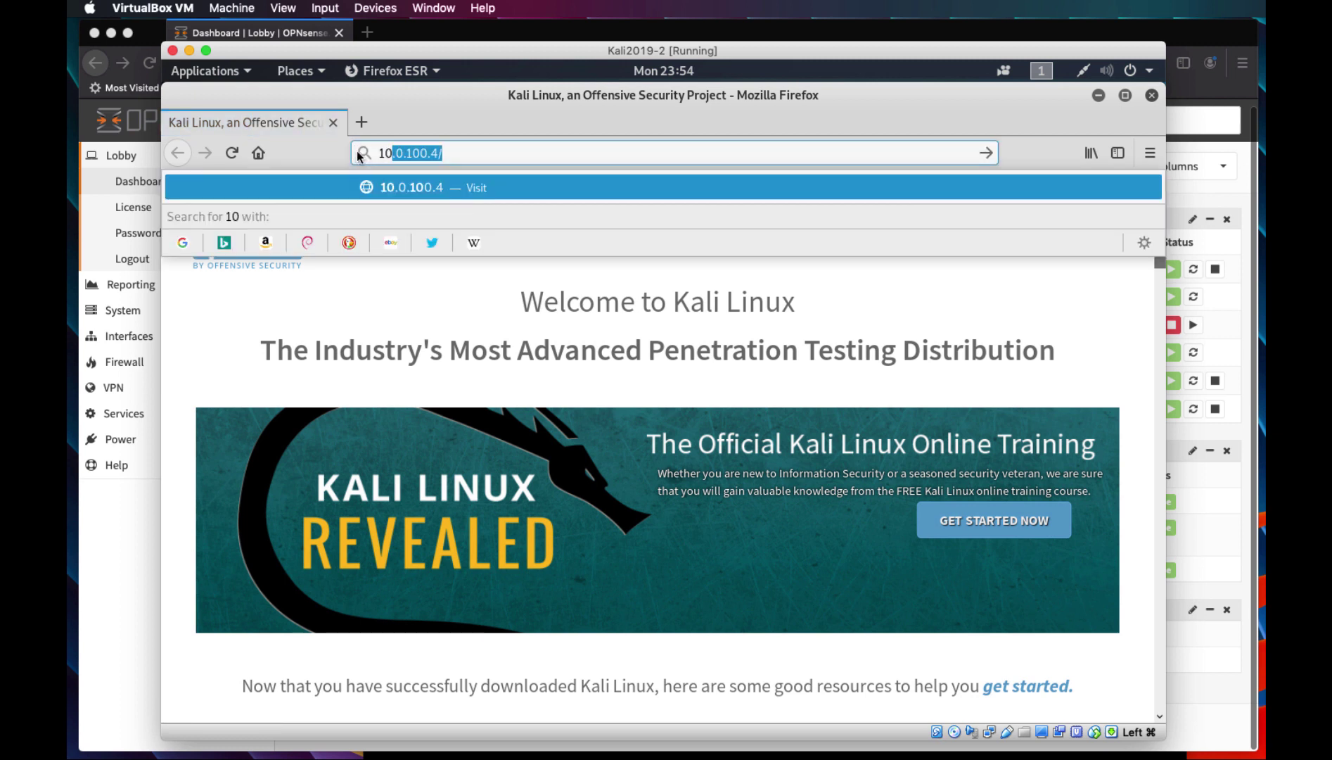
{"action": "type", "text": "100.4"}
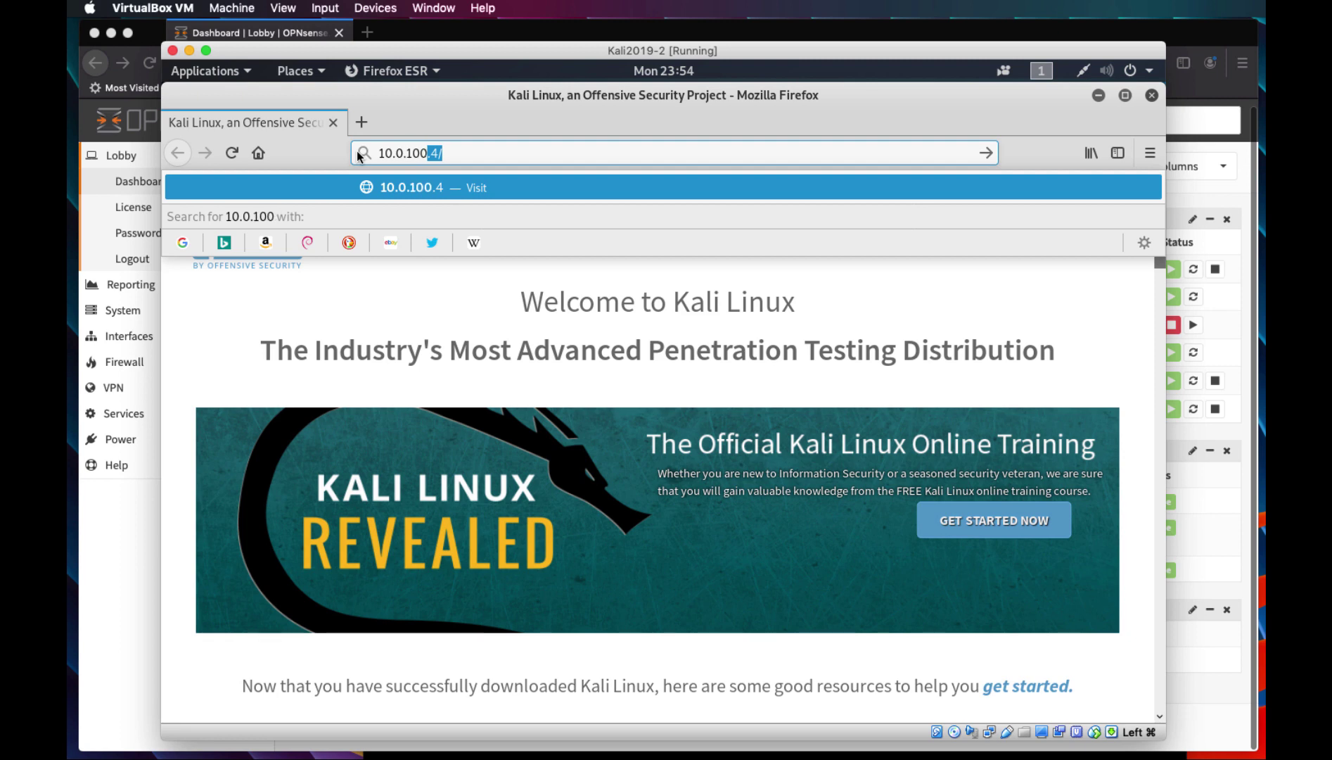
{"action": "key", "text": "Return"}
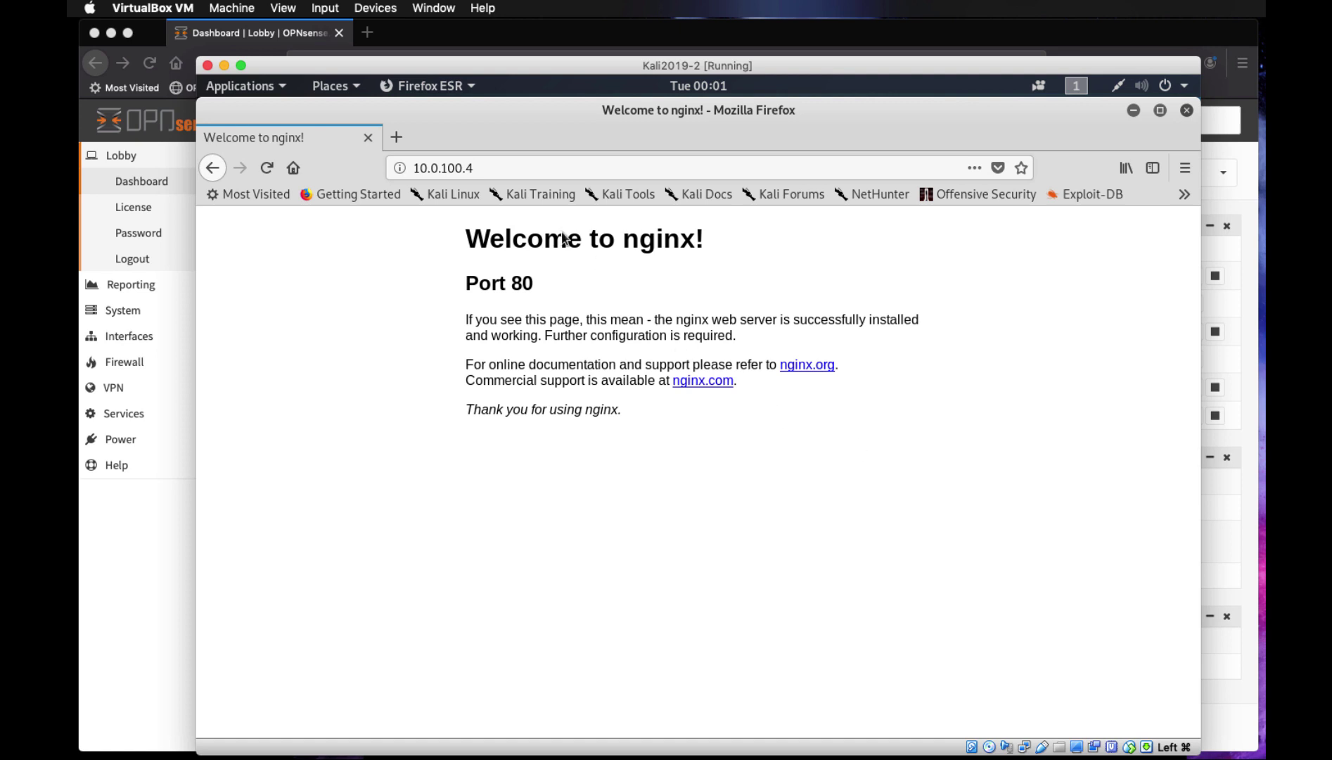
{"action": "left_click", "coordinate": [492, 168]}
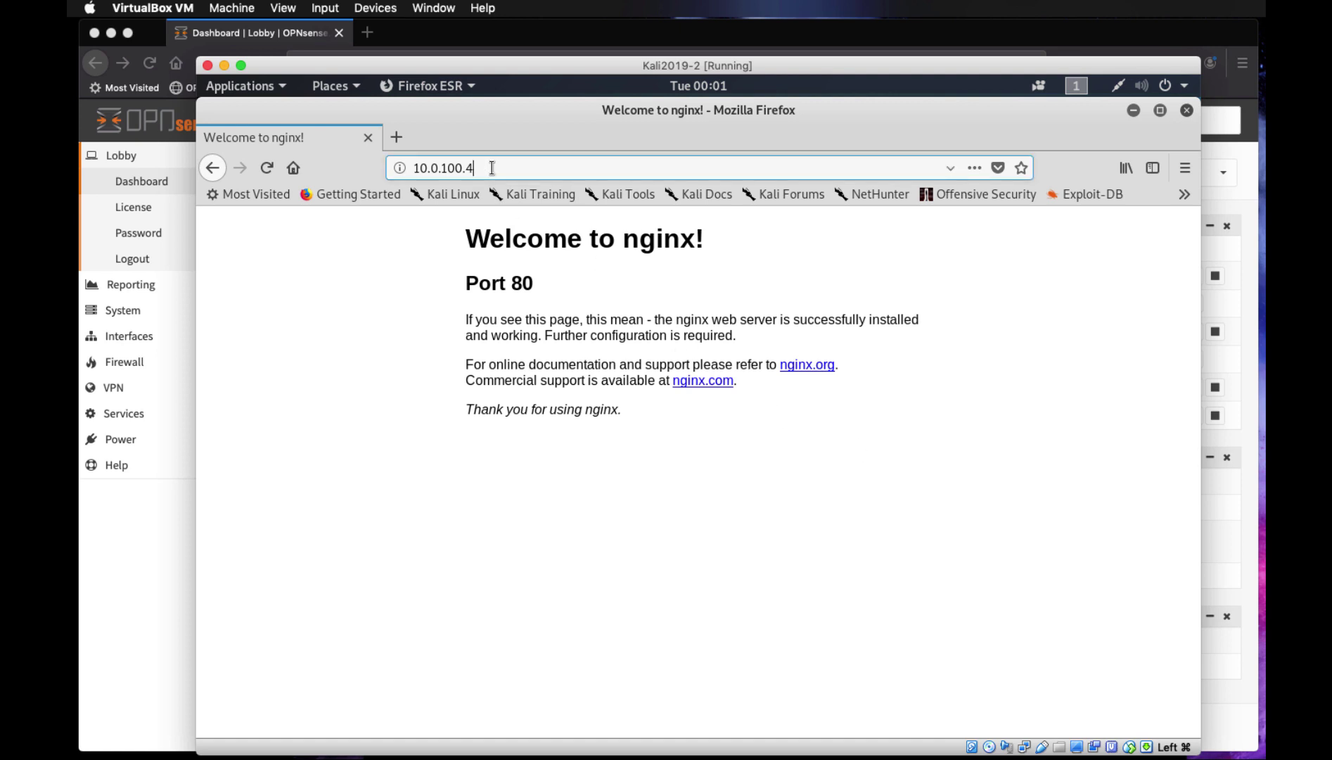
{"action": "double_click", "coordinate": [496, 64]}
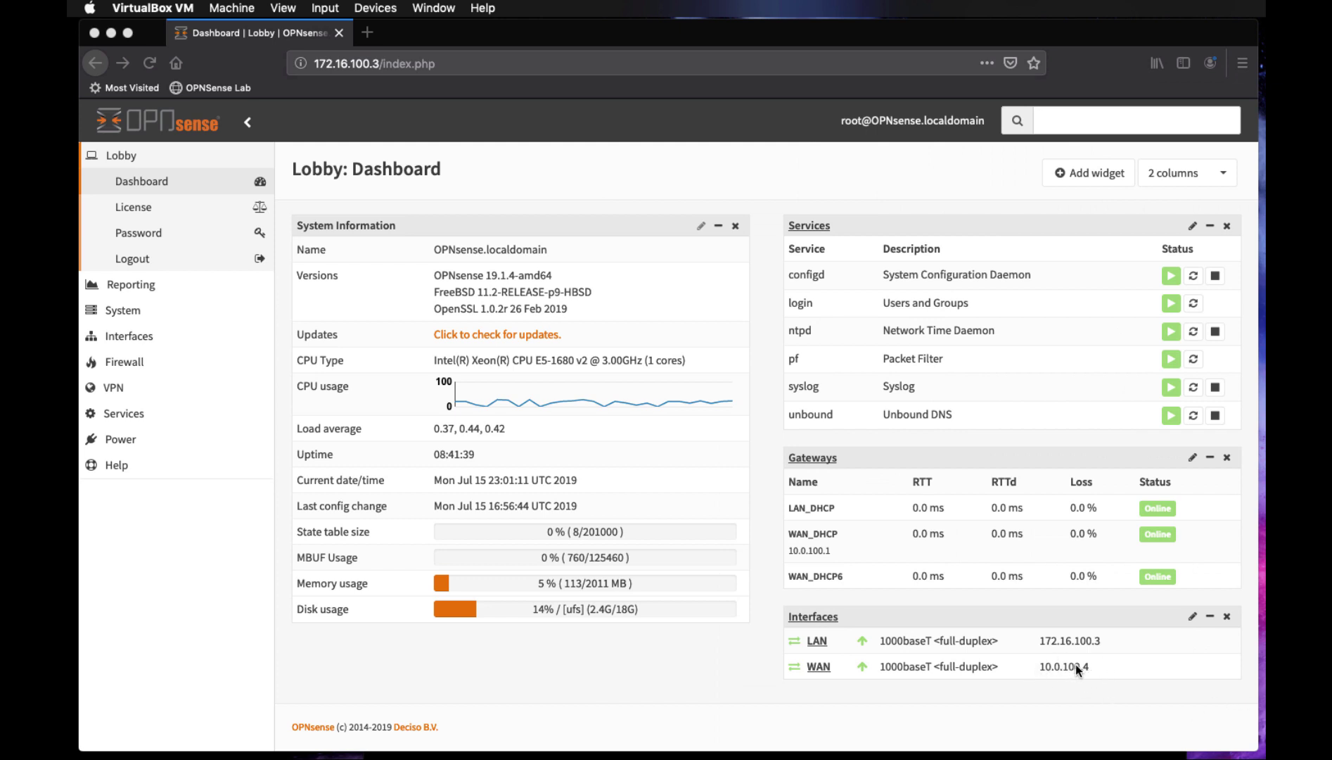
{"action": "left_click_drag", "start_coordinate": [1331, 183], "coordinate": [763, 62]}
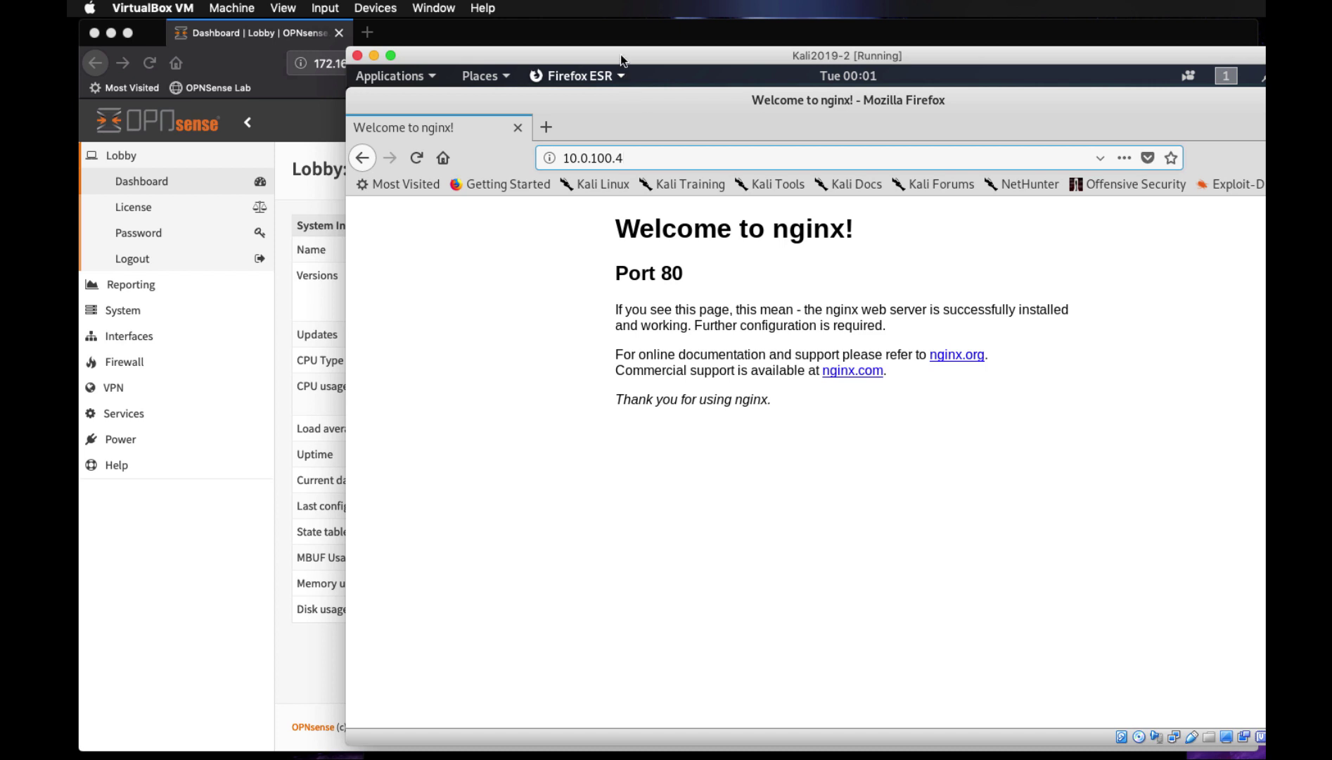
{"action": "left_click_drag", "start_coordinate": [626, 55], "coordinate": [1331, 56]}
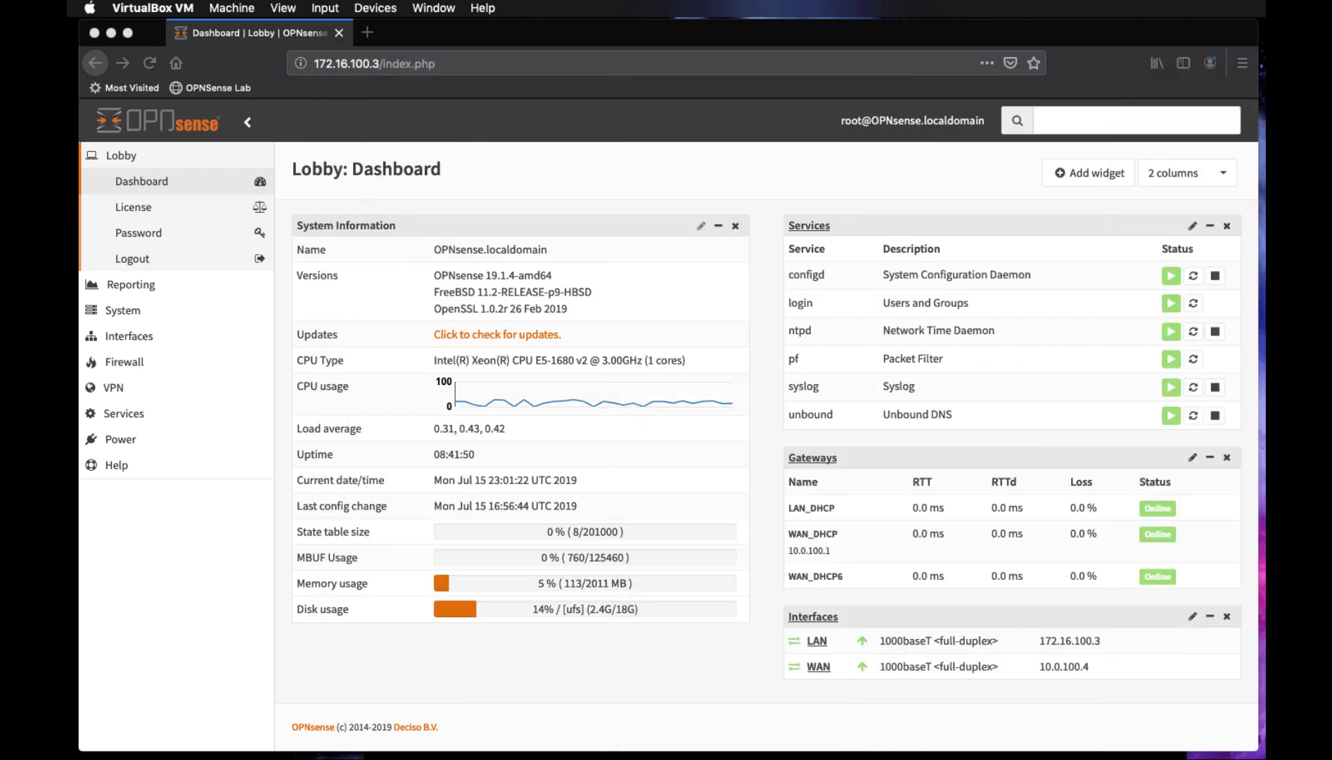
{"action": "left_click", "coordinate": [1099, 665]}
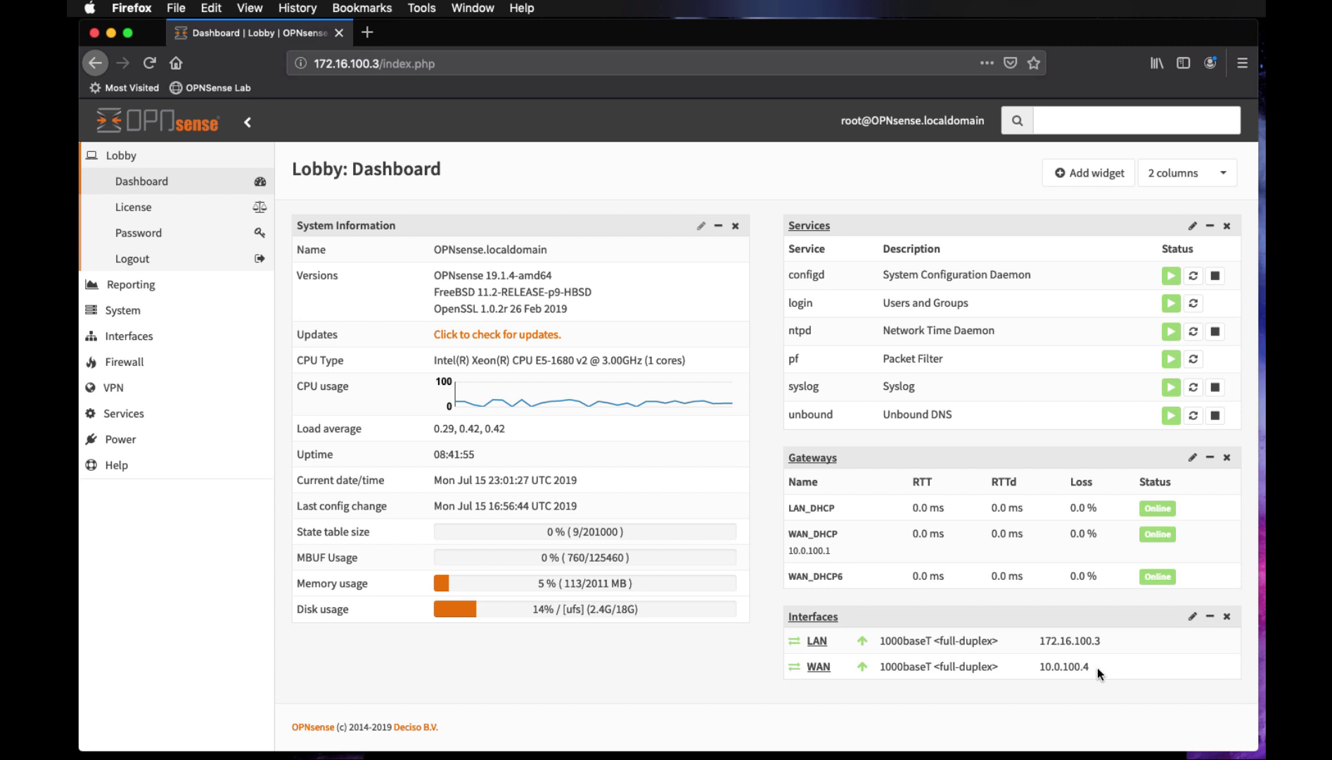
Go to Firewall > NAT > Port Forward to view the WAN port 80 rule
{"action": "left_click", "coordinate": [155, 340]}
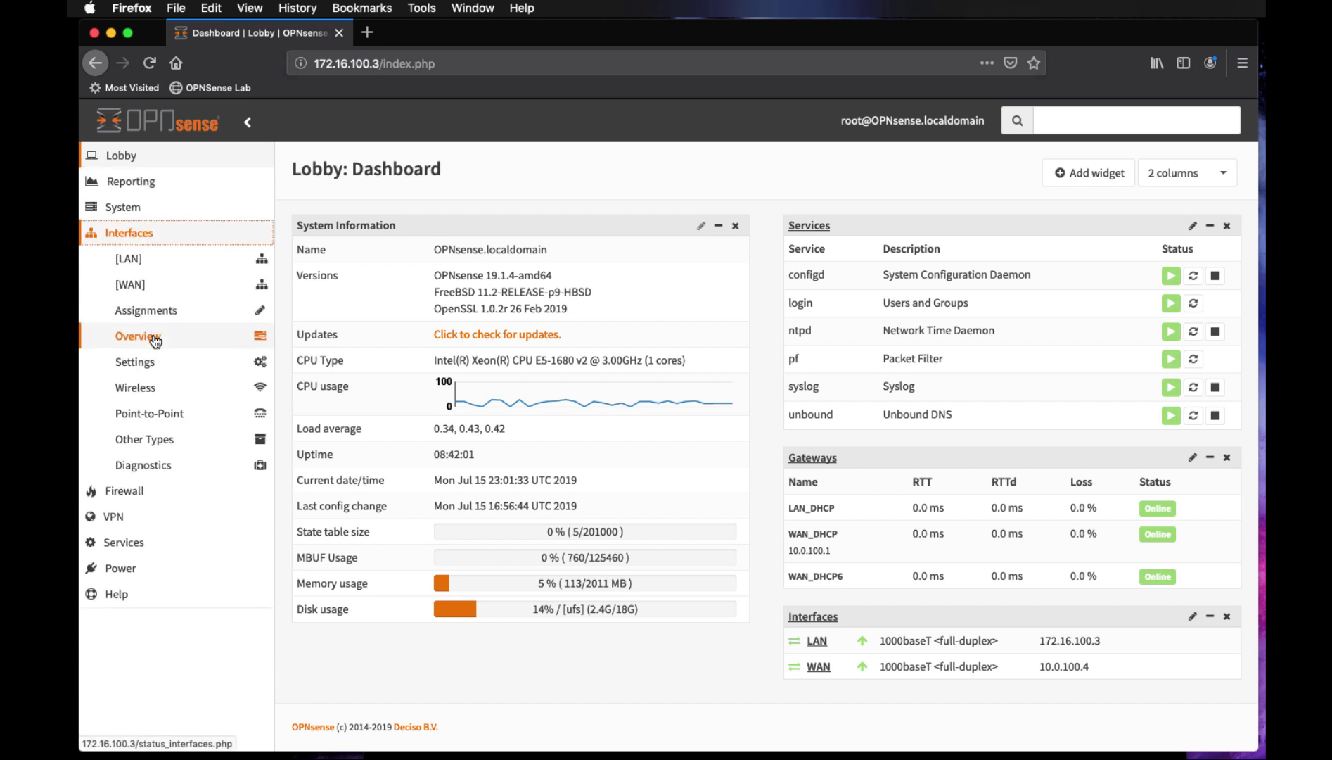
{"action": "left_click", "coordinate": [126, 489]}
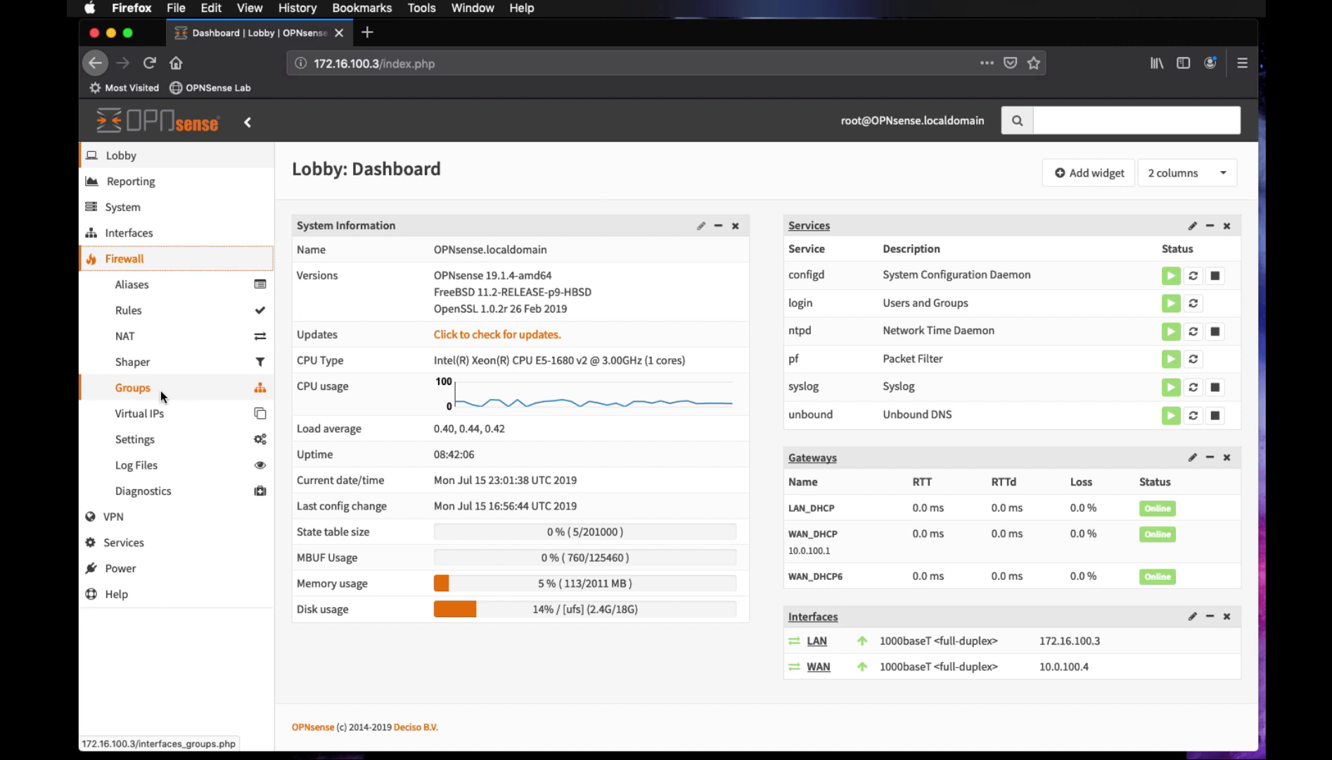
{"action": "left_click", "coordinate": [128, 335]}
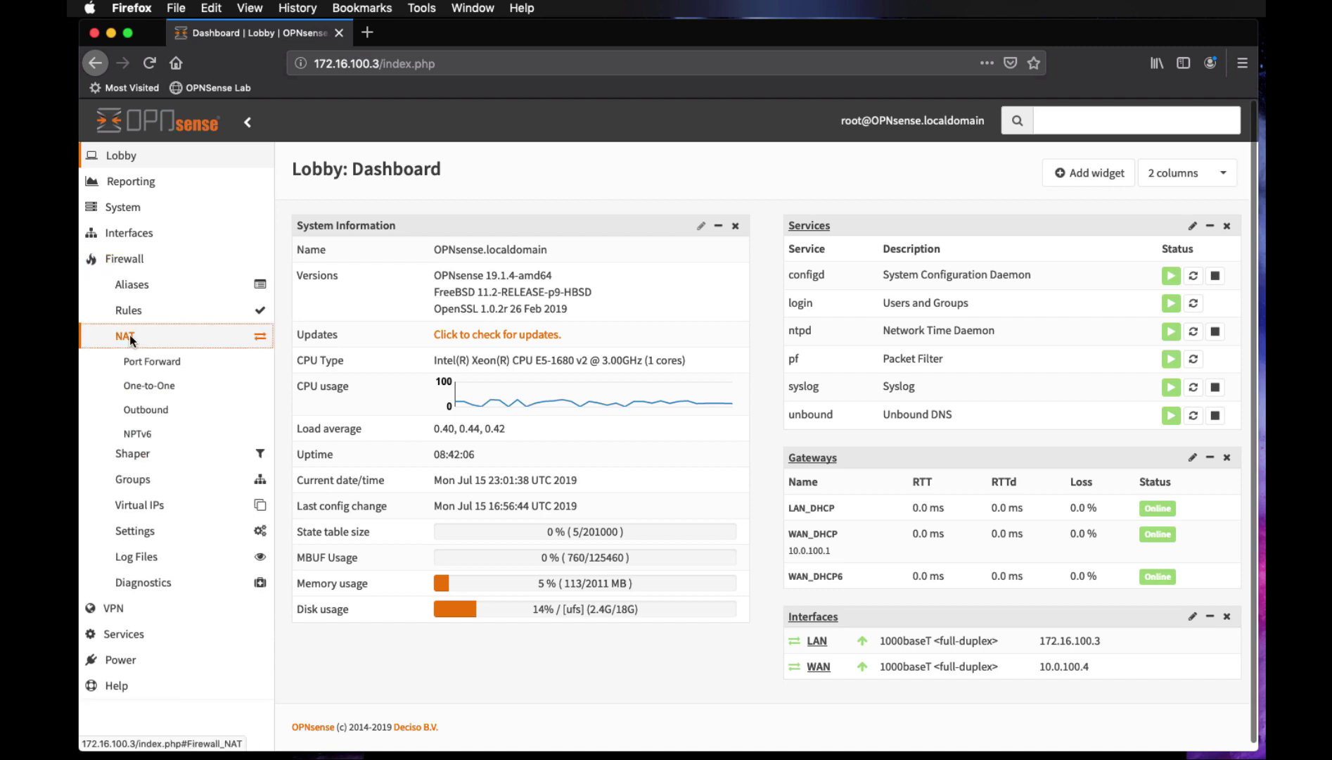
{"action": "left_click", "coordinate": [137, 361]}
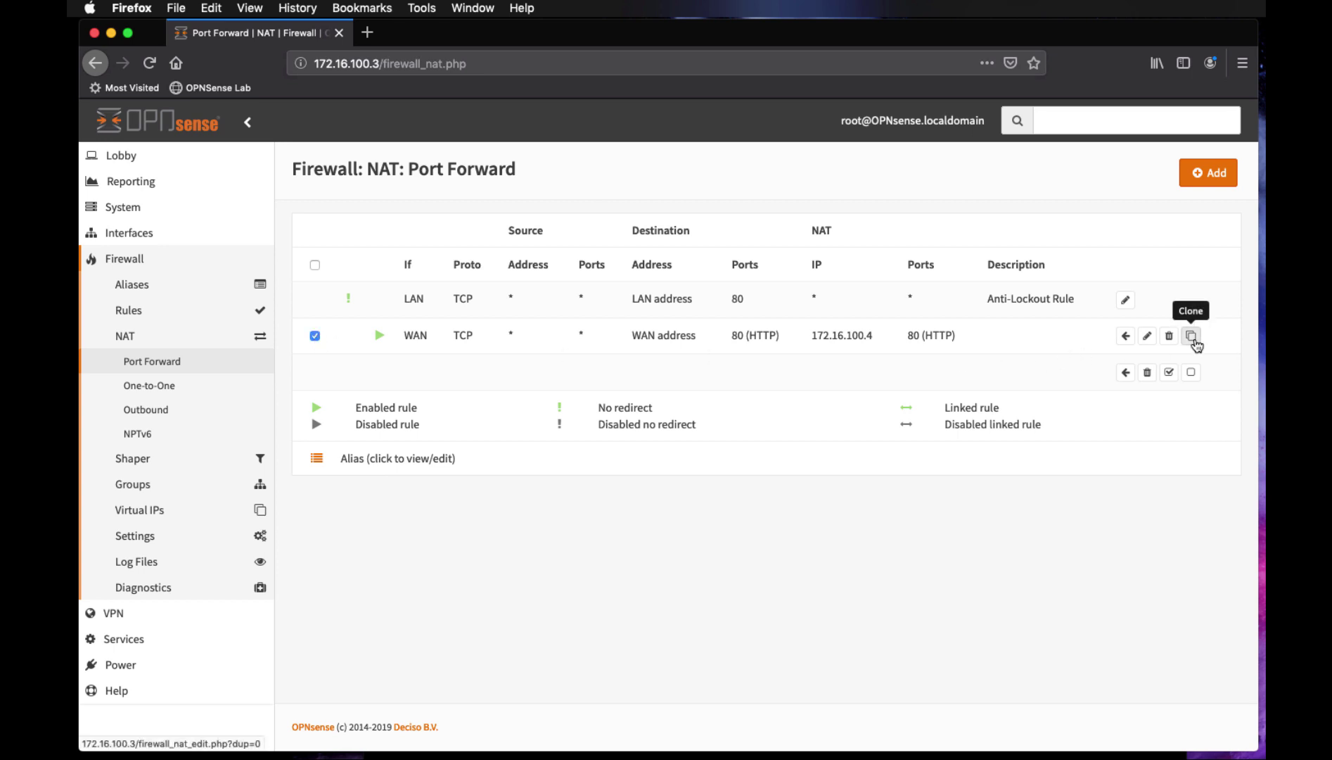
Add a new port forward rule with destination WAN address and port range 81 to 81
{"action": "left_click", "coordinate": [315, 336]}
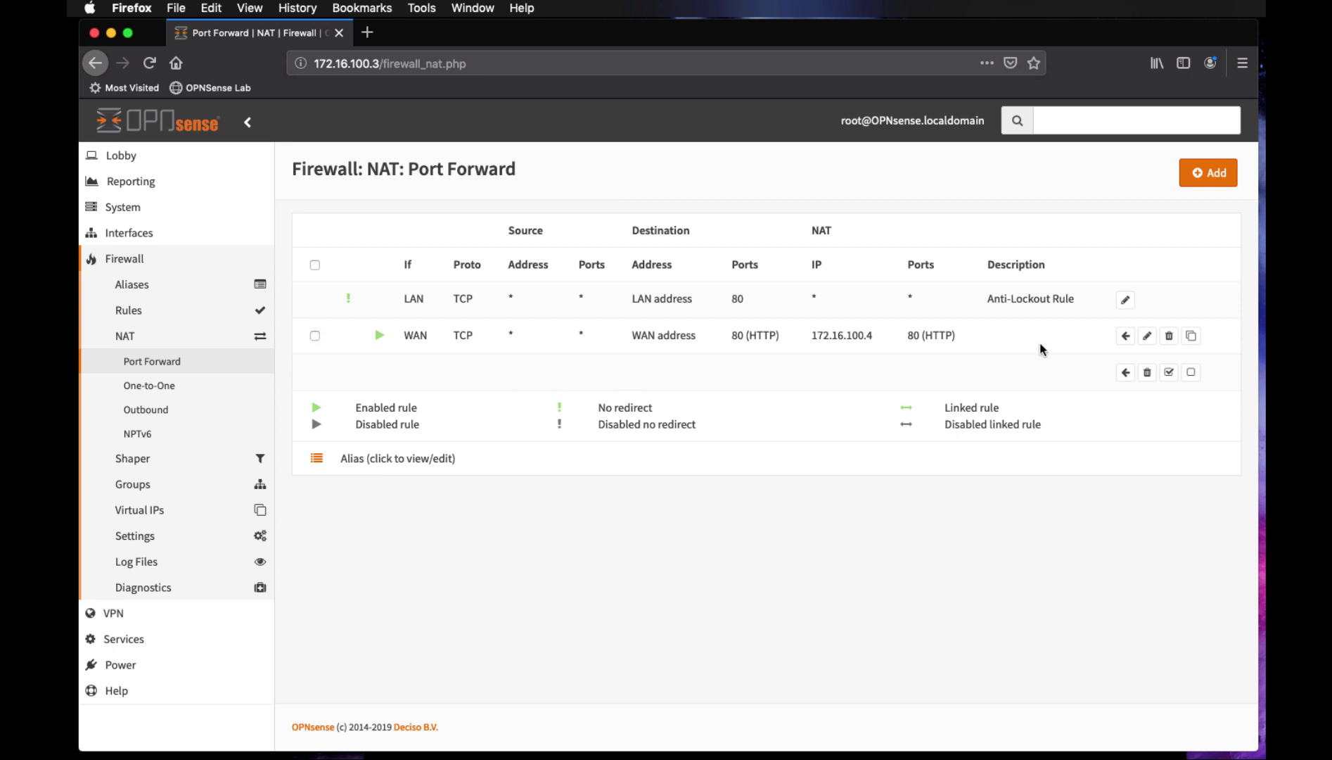
{"action": "left_click", "coordinate": [1207, 173]}
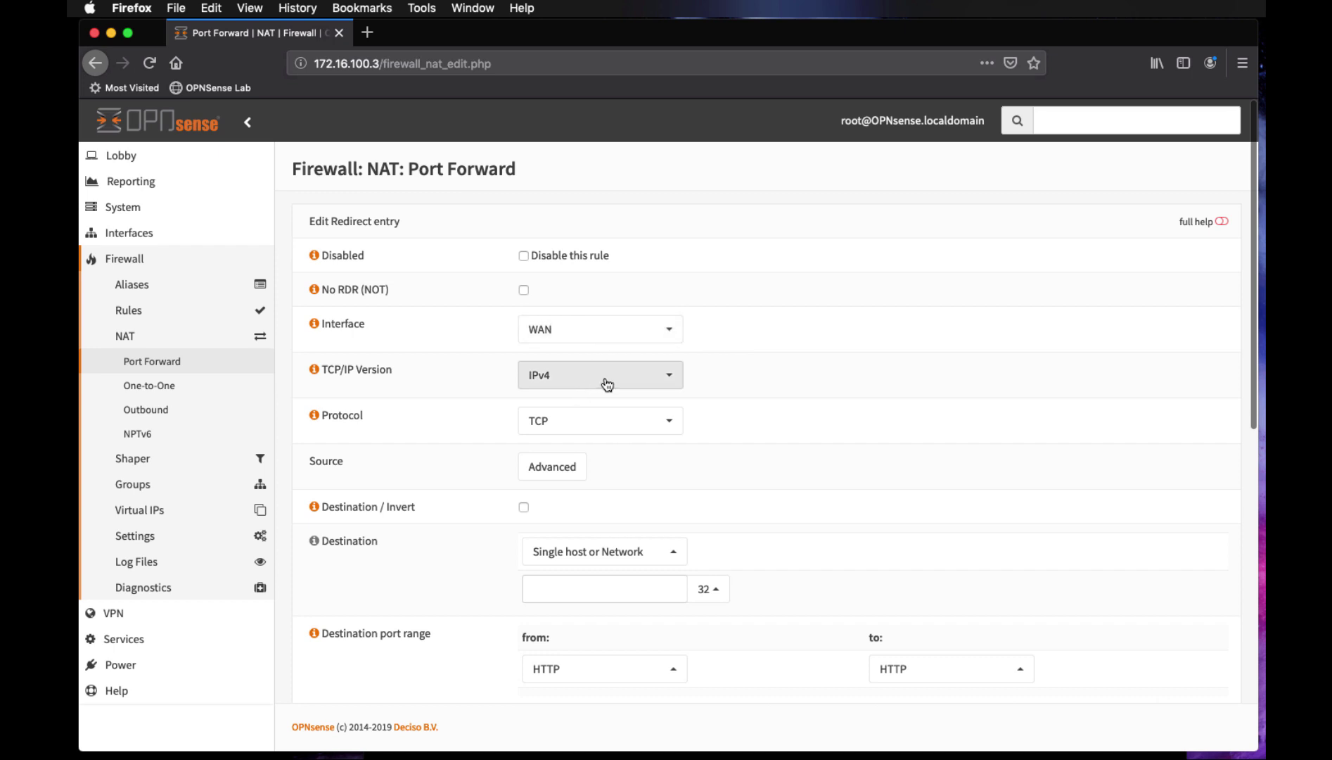
{"action": "scroll", "coordinate": [874, 459], "scroll_direction": "down", "scroll_amount": 3}
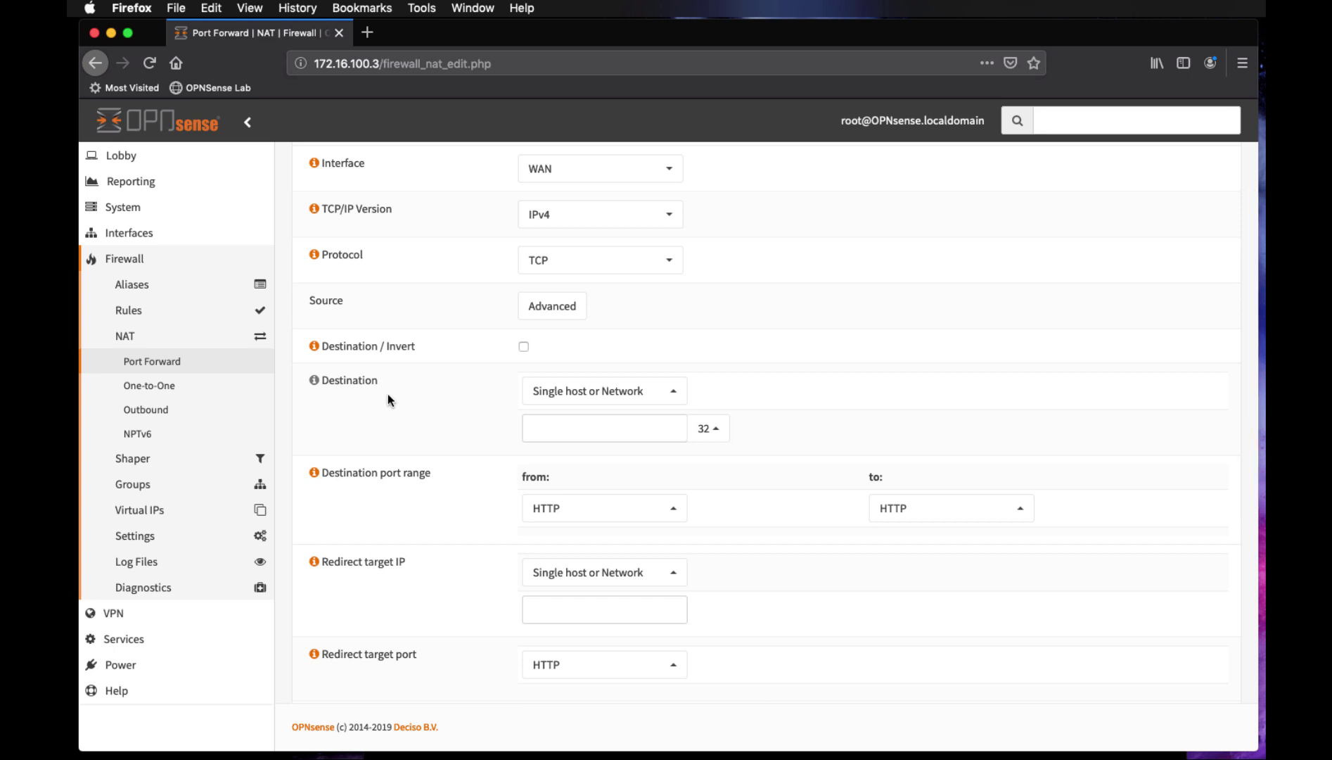
{"action": "left_click", "coordinate": [666, 392]}
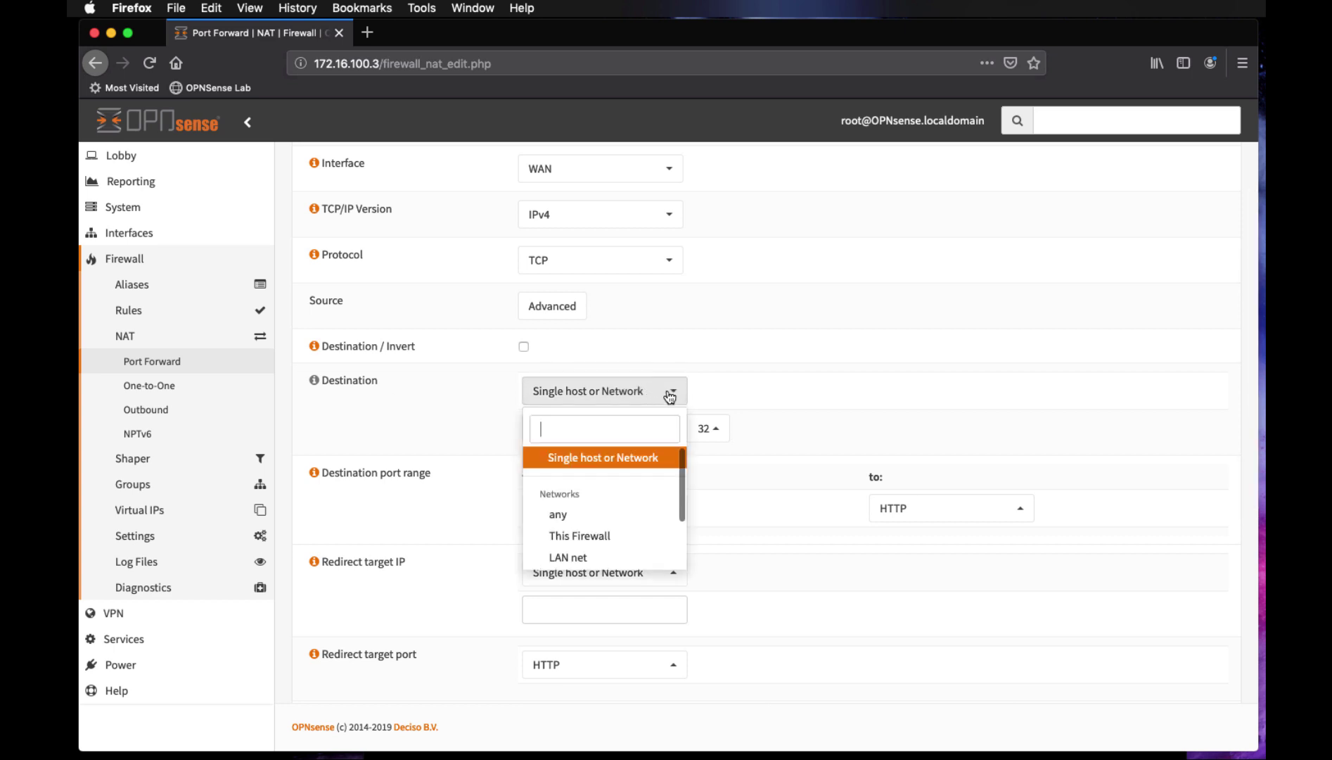
{"action": "scroll", "coordinate": [633, 464], "scroll_direction": "down", "scroll_amount": 2}
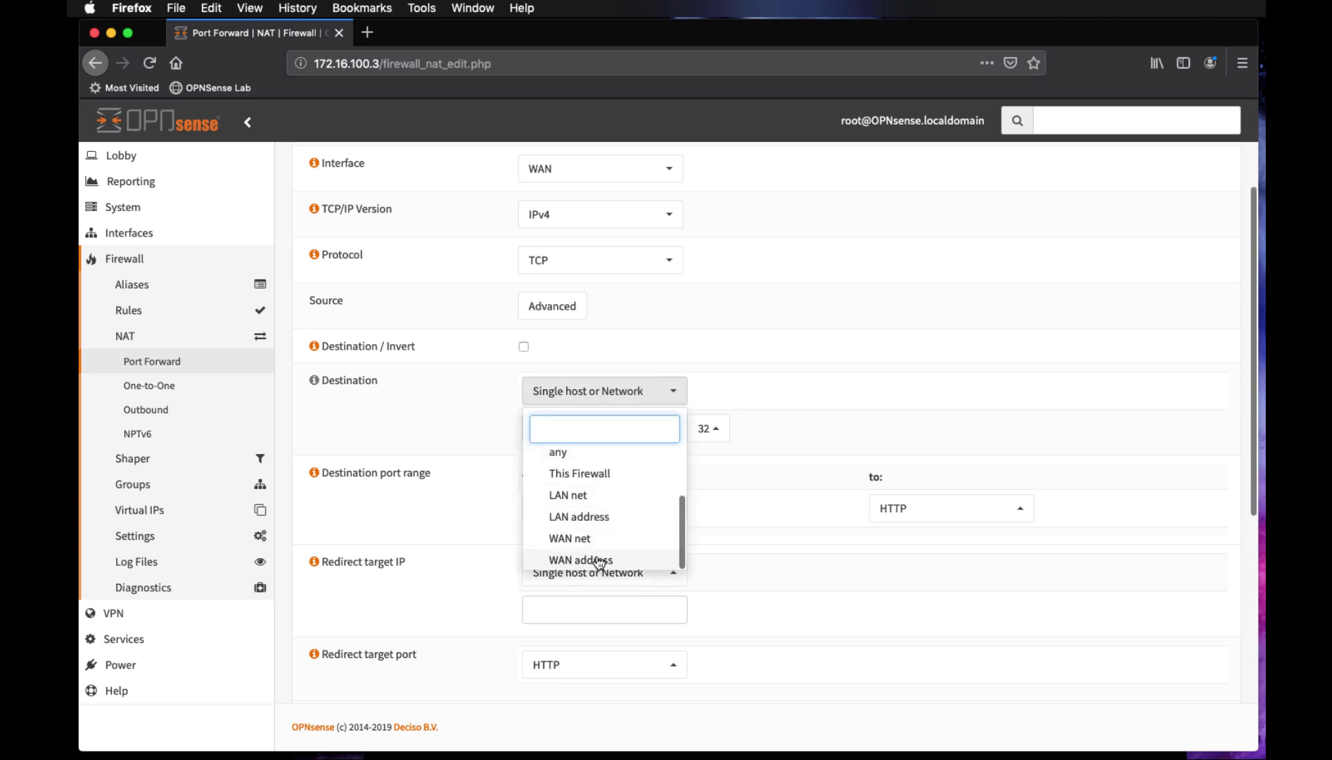
{"action": "left_click", "coordinate": [619, 560]}
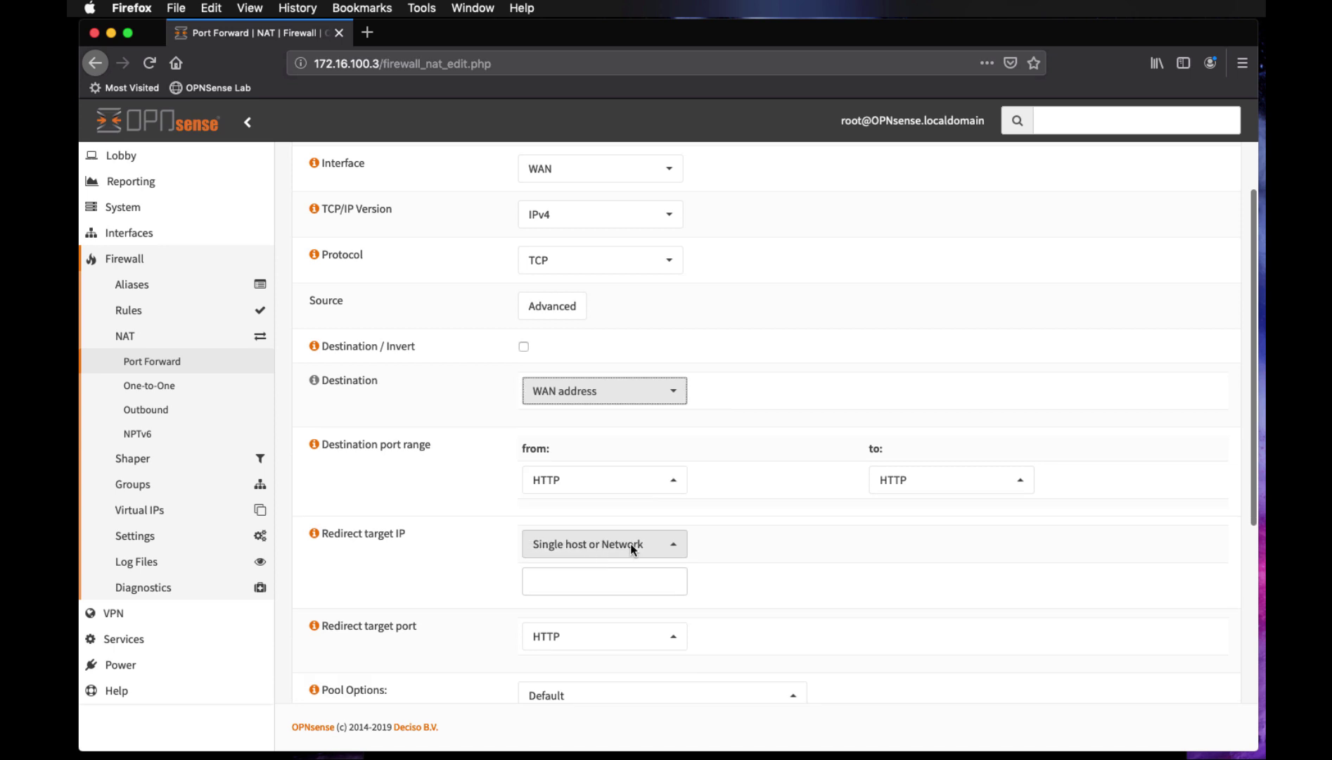
{"action": "left_click", "coordinate": [675, 481]}
{"action": "scroll", "coordinate": [627, 380], "scroll_direction": "up", "scroll_amount": 5}
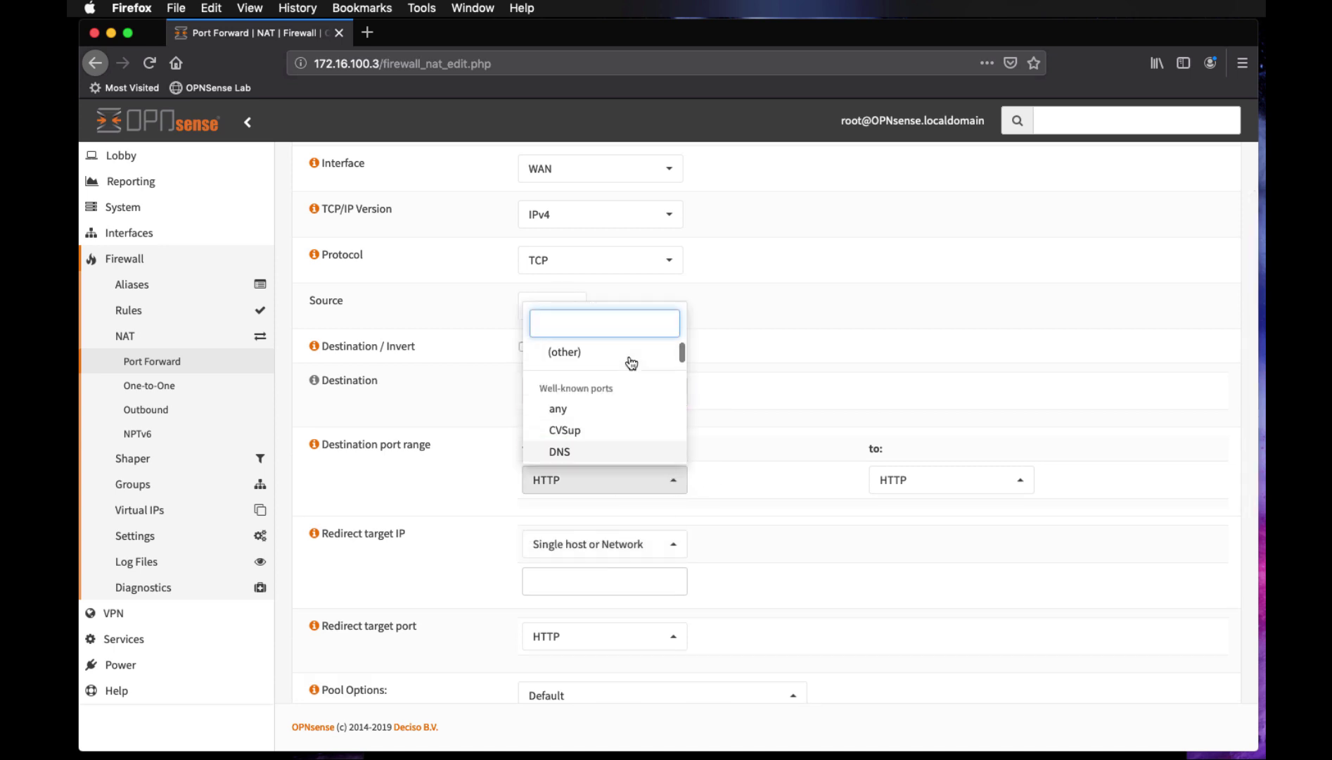
{"action": "left_click", "coordinate": [588, 358]}
{"action": "left_click", "coordinate": [595, 521]}
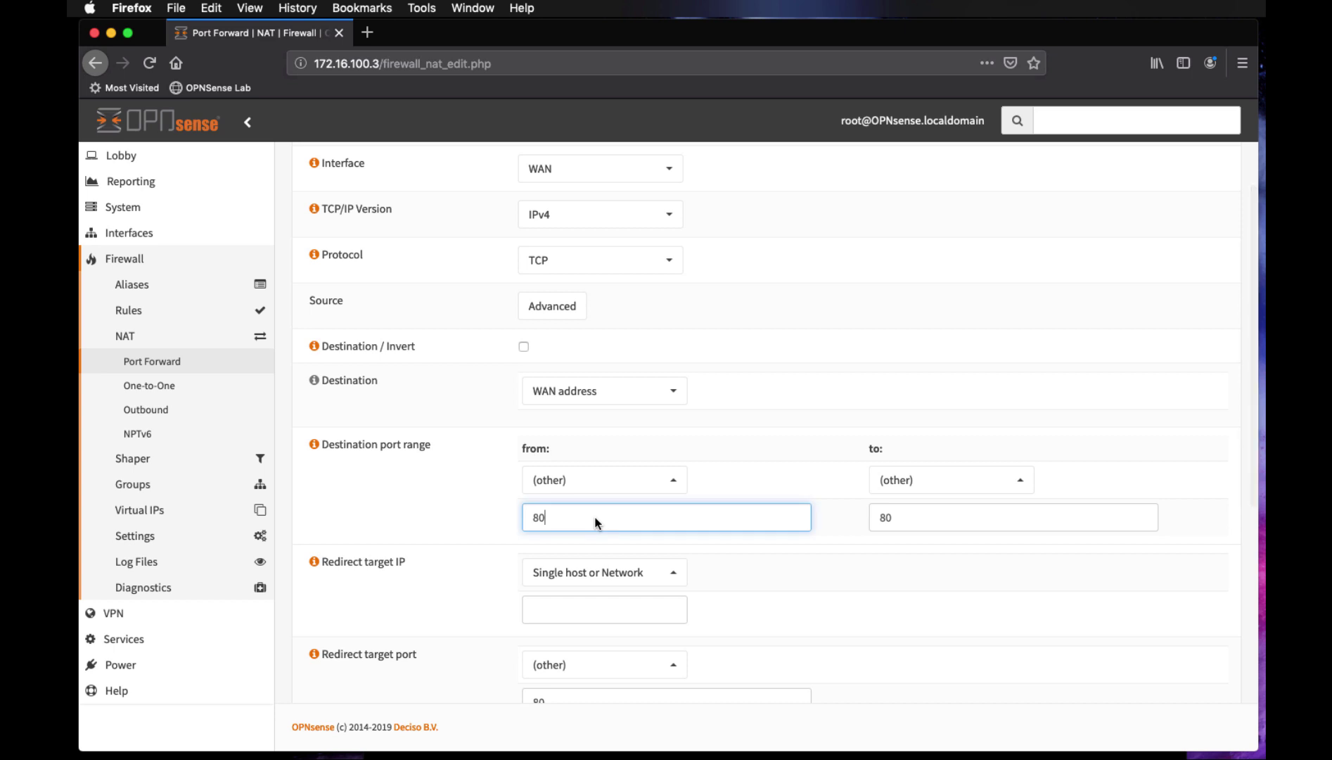
{"action": "key", "text": "BackSpace"}
{"action": "type", "text": "1"}
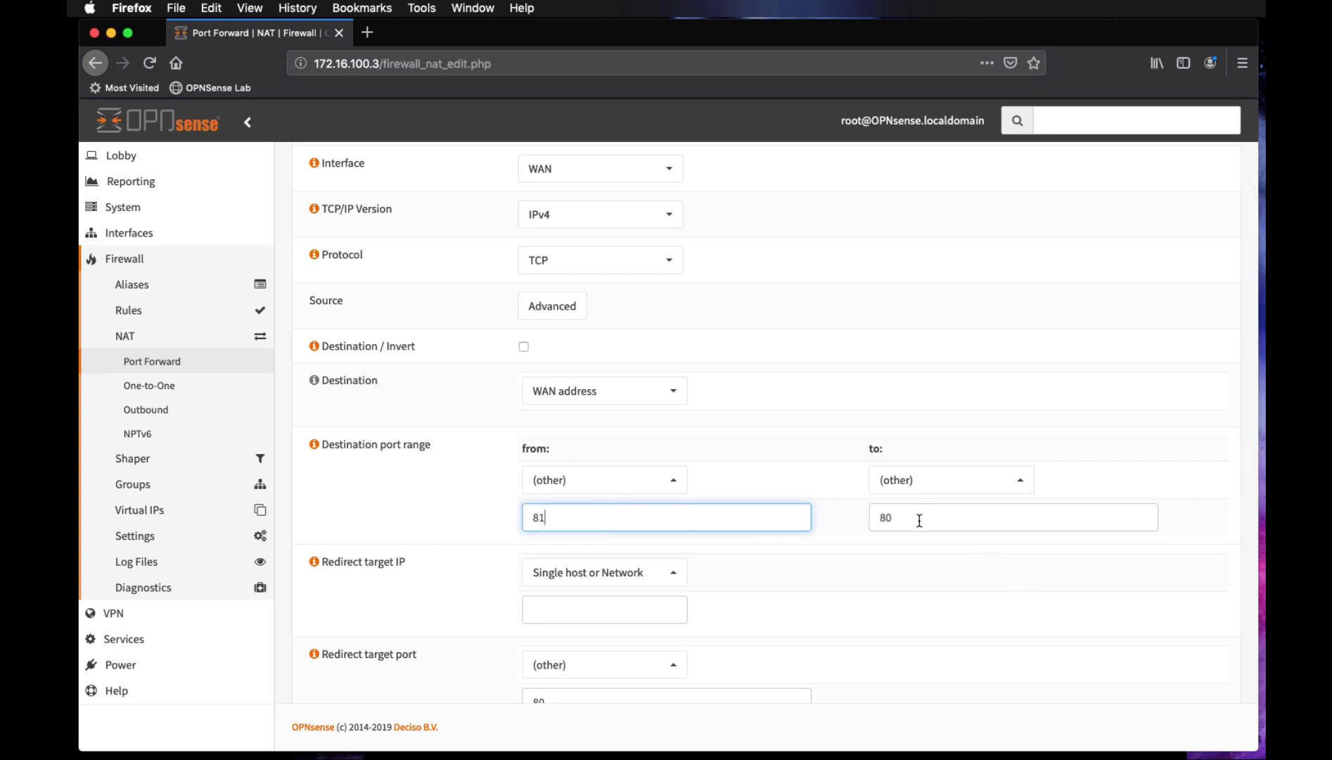
{"action": "left_click", "coordinate": [919, 519]}
{"action": "key", "text": "BackSpace"}
{"action": "type", "text": "1"}
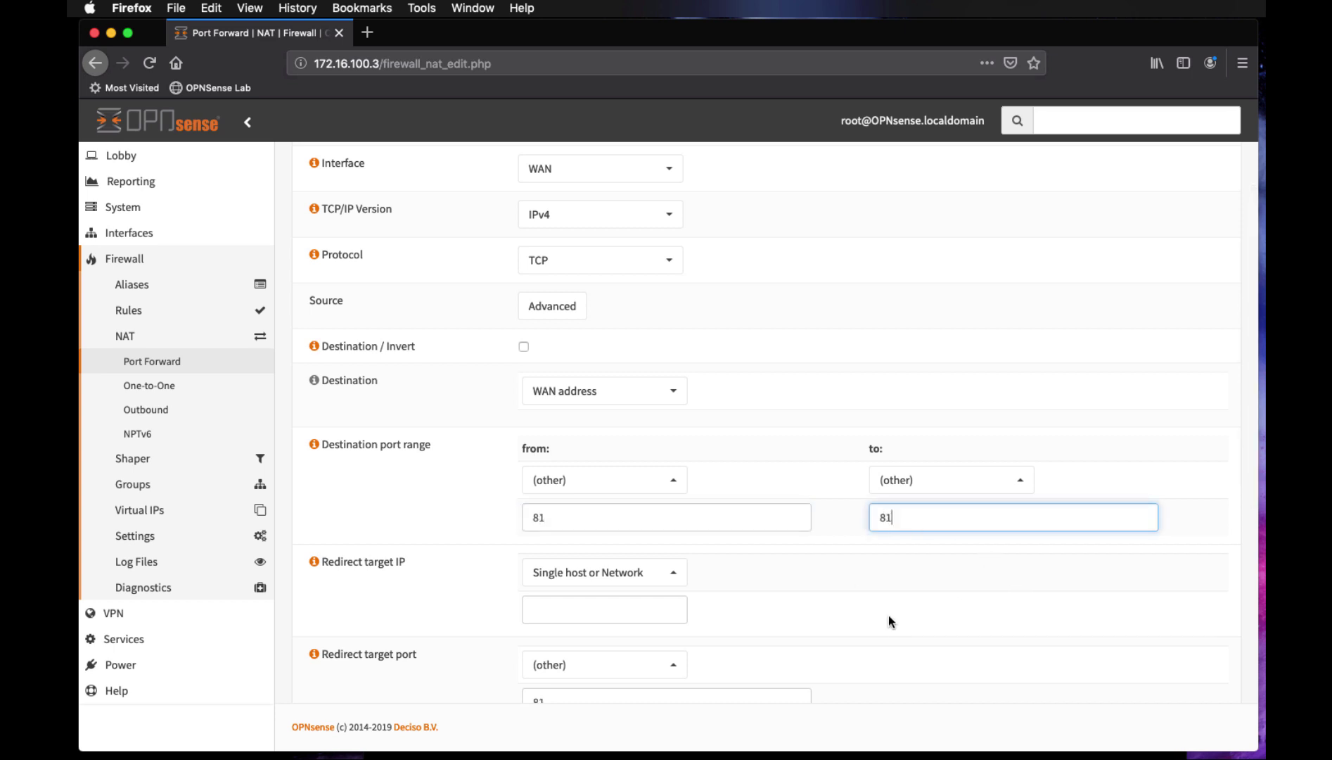
Set the redirect target to 172.16.100.4 port 10000 and enable logging
{"action": "left_click", "coordinate": [625, 608]}
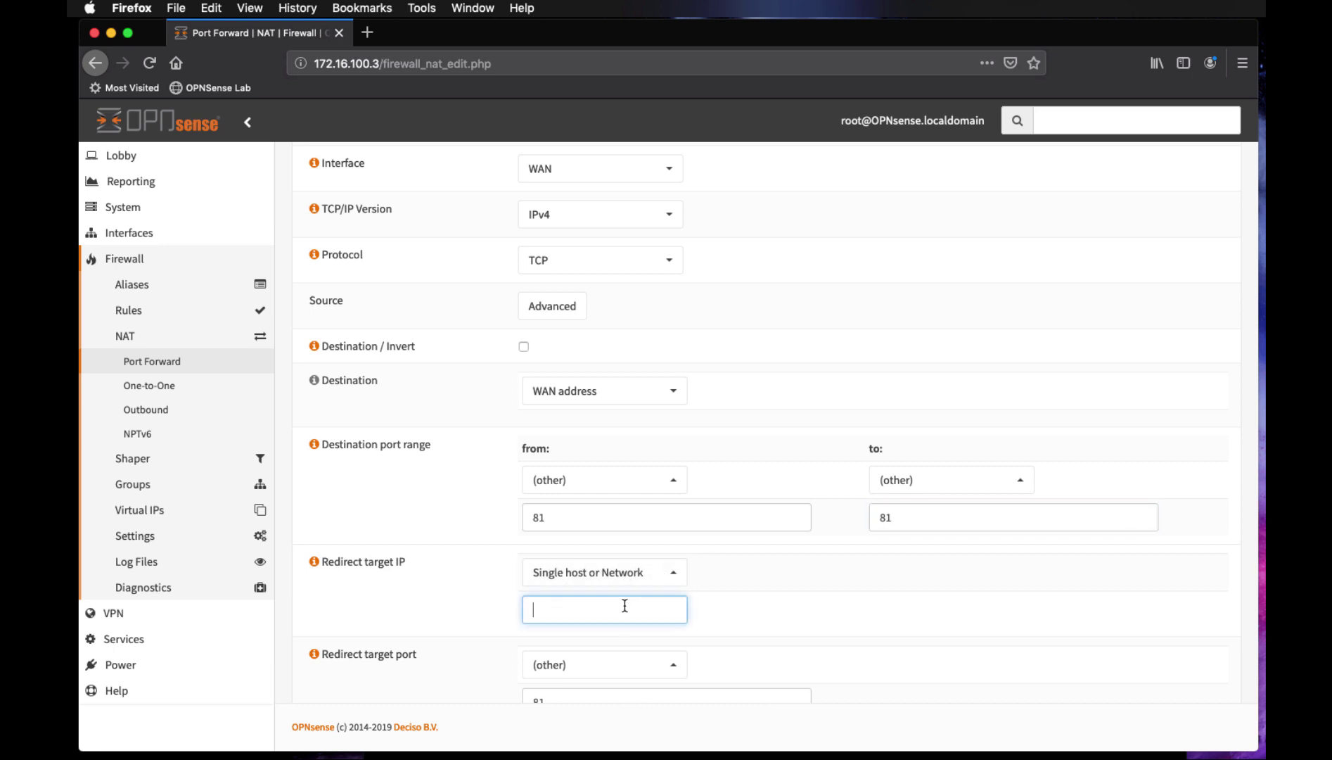
{"action": "type", "text": "172.16.100.4"}
{"action": "scroll", "coordinate": [904, 647], "scroll_direction": "down", "scroll_amount": 3}
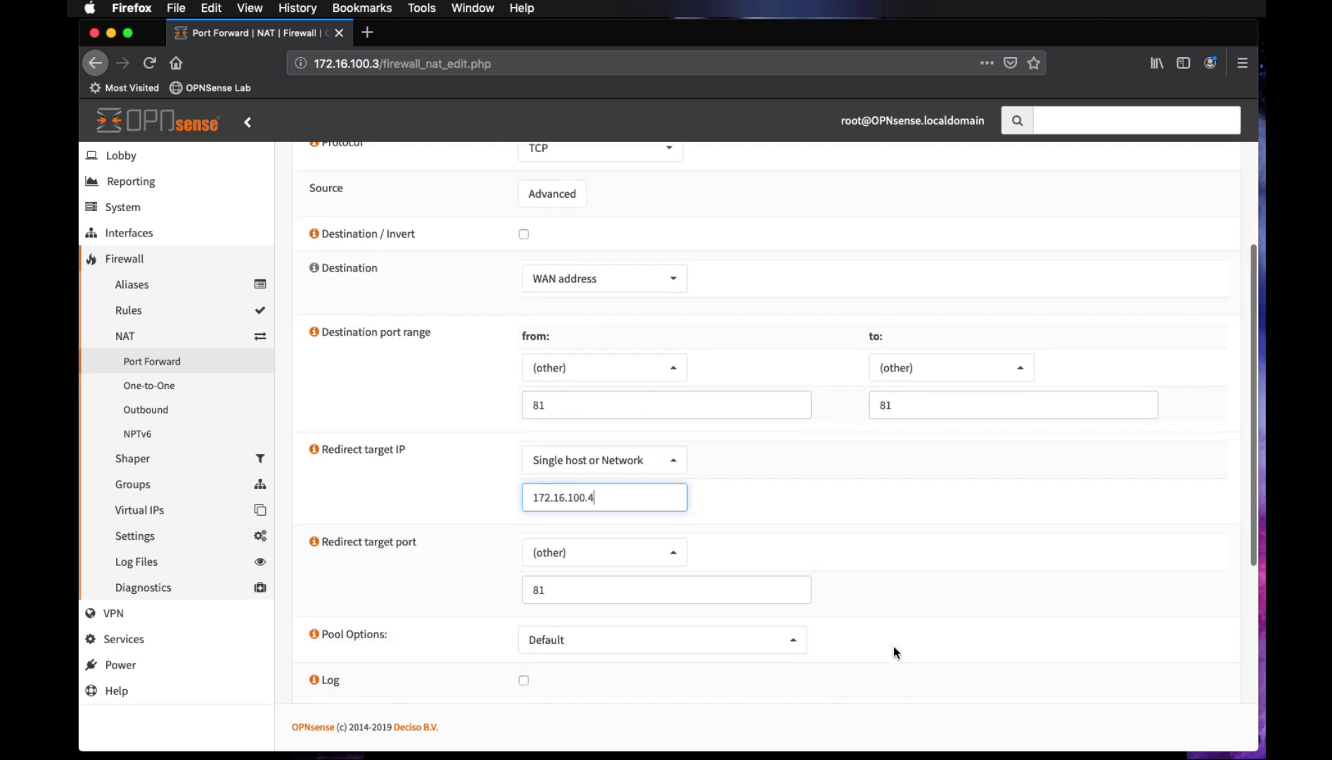
{"action": "left_click", "coordinate": [600, 584]}
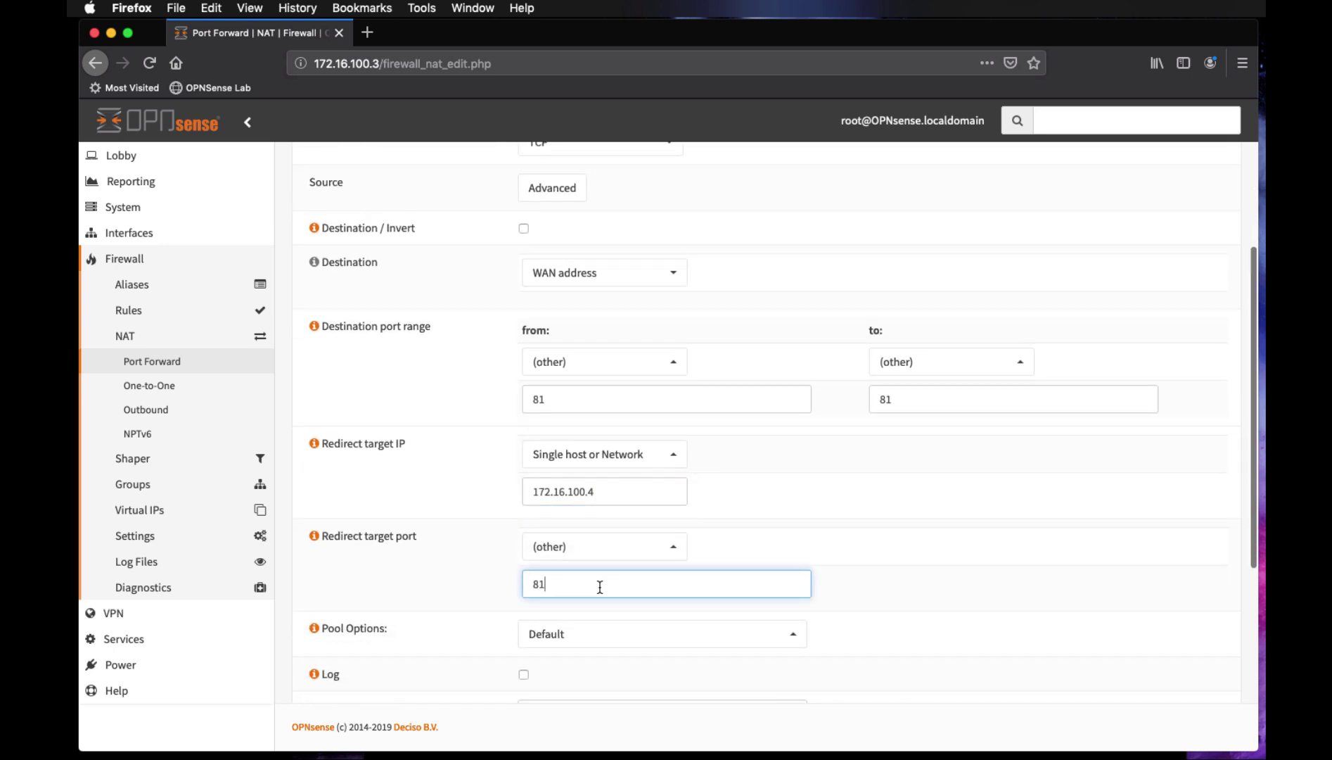
{"action": "key", "text": "BackSpace"}
{"action": "key", "text": "BackSpace"}
{"action": "type", "text": "10000"}
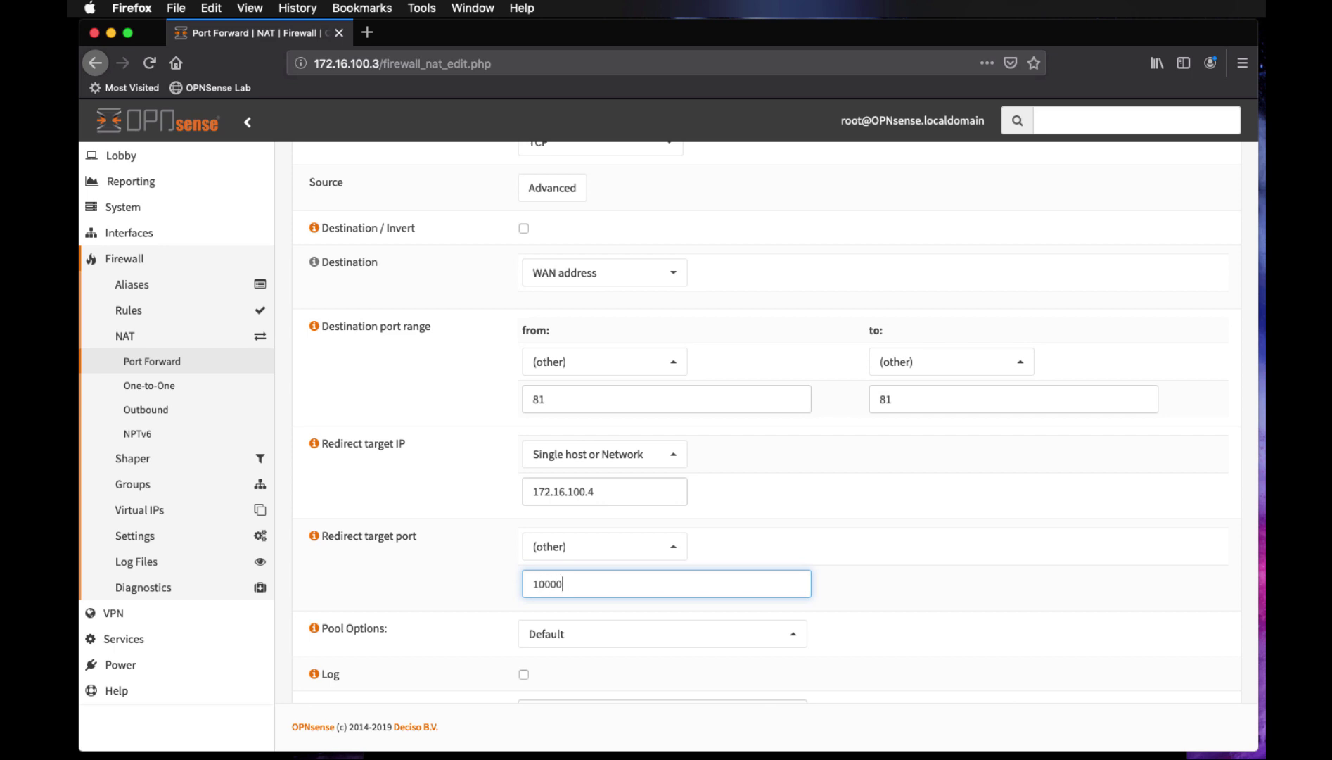
{"action": "scroll", "coordinate": [692, 604], "scroll_direction": "down", "scroll_amount": 5}
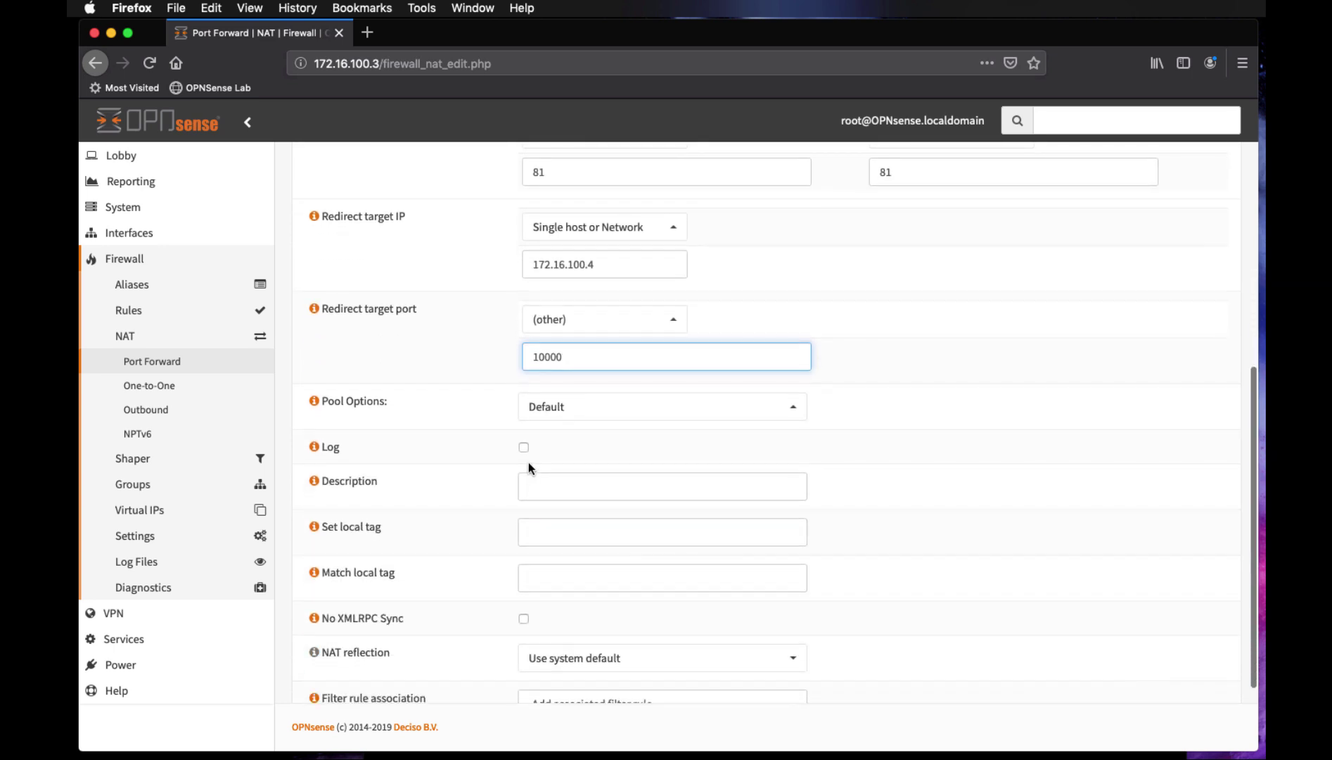
{"action": "left_click", "coordinate": [523, 448]}
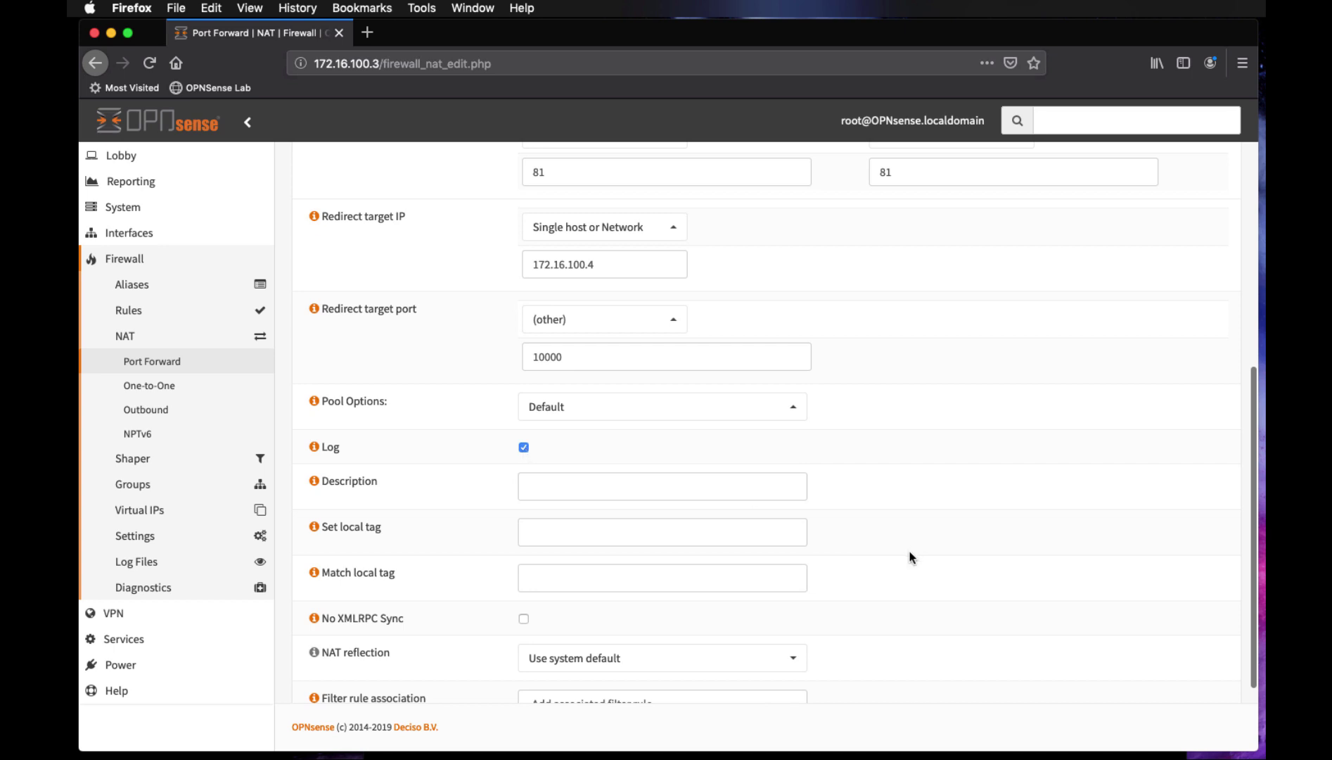
{"action": "scroll", "coordinate": [912, 557], "scroll_direction": "down", "scroll_amount": 3}
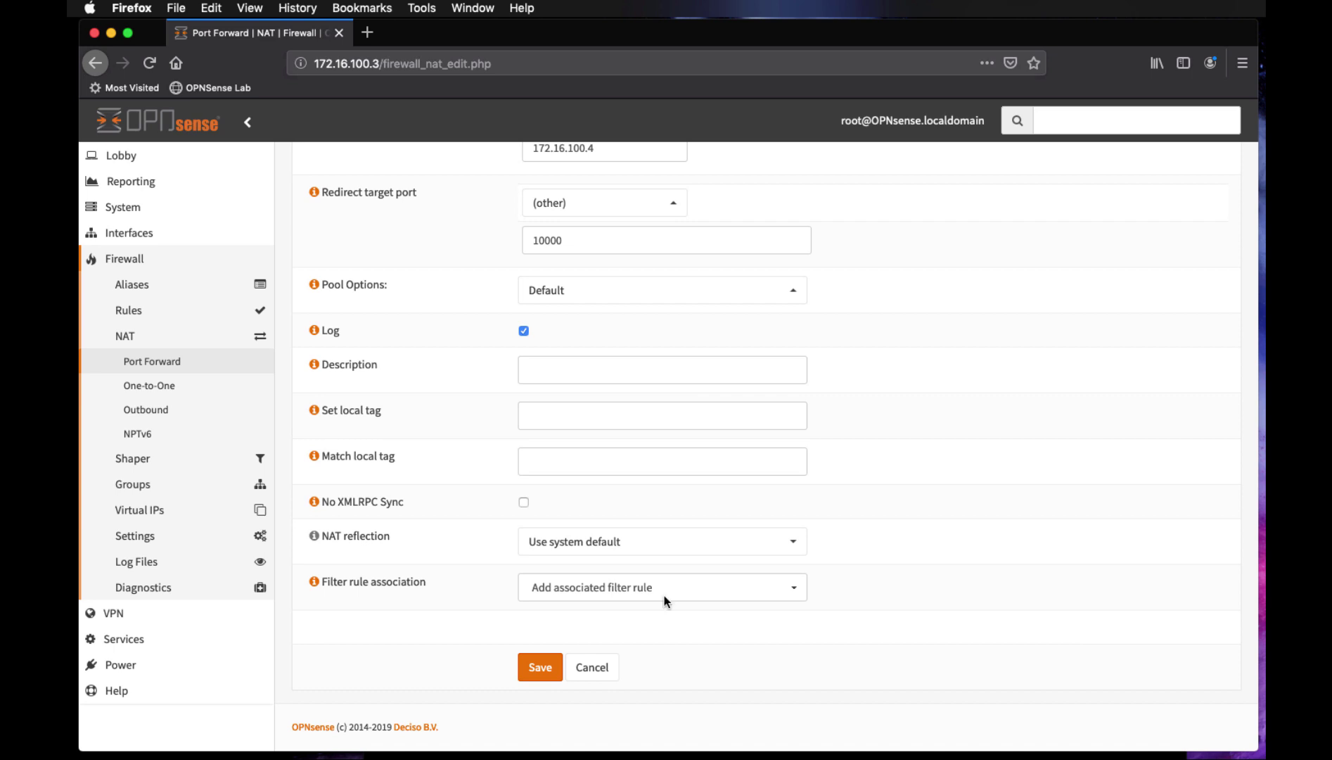
Save the port 81 forward, apply the NAT changes, and open Firewall > Rules > WAN
{"action": "left_click", "coordinate": [535, 674]}
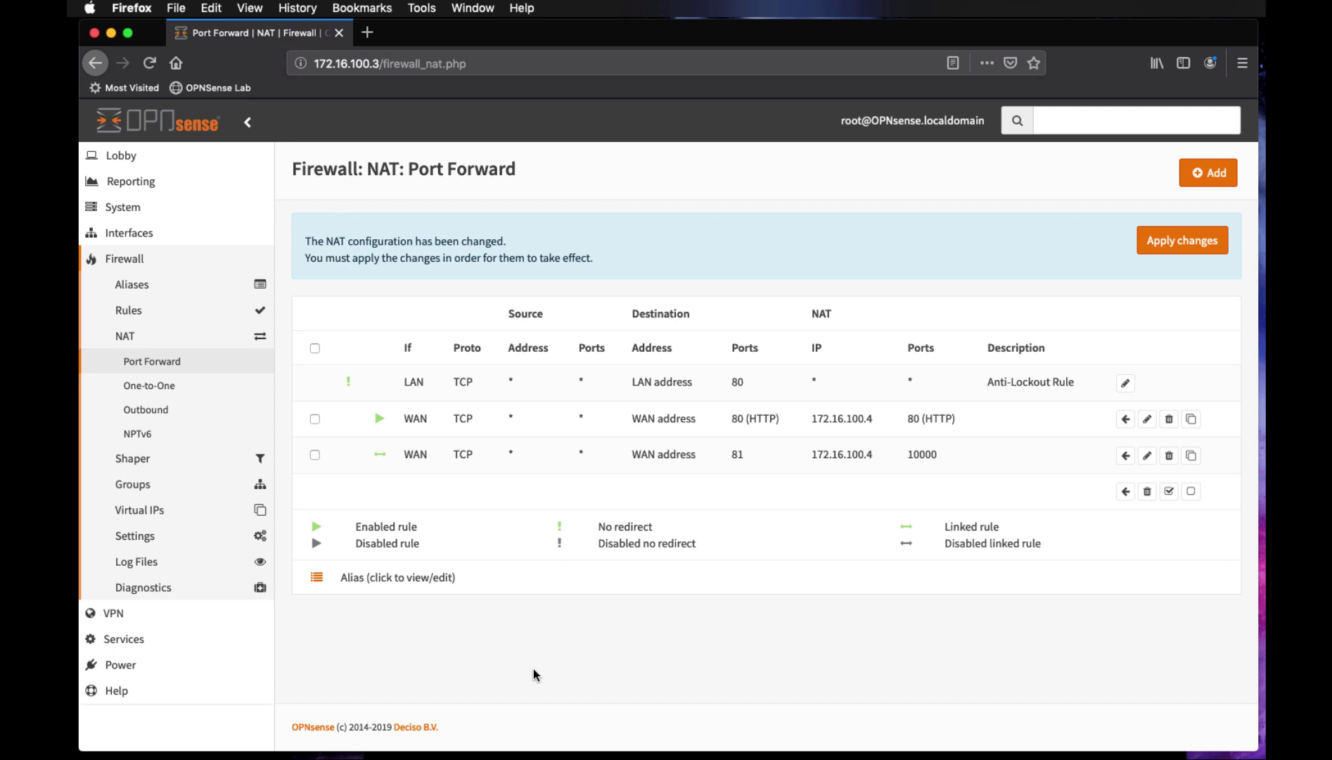
{"action": "left_click", "coordinate": [1199, 242]}
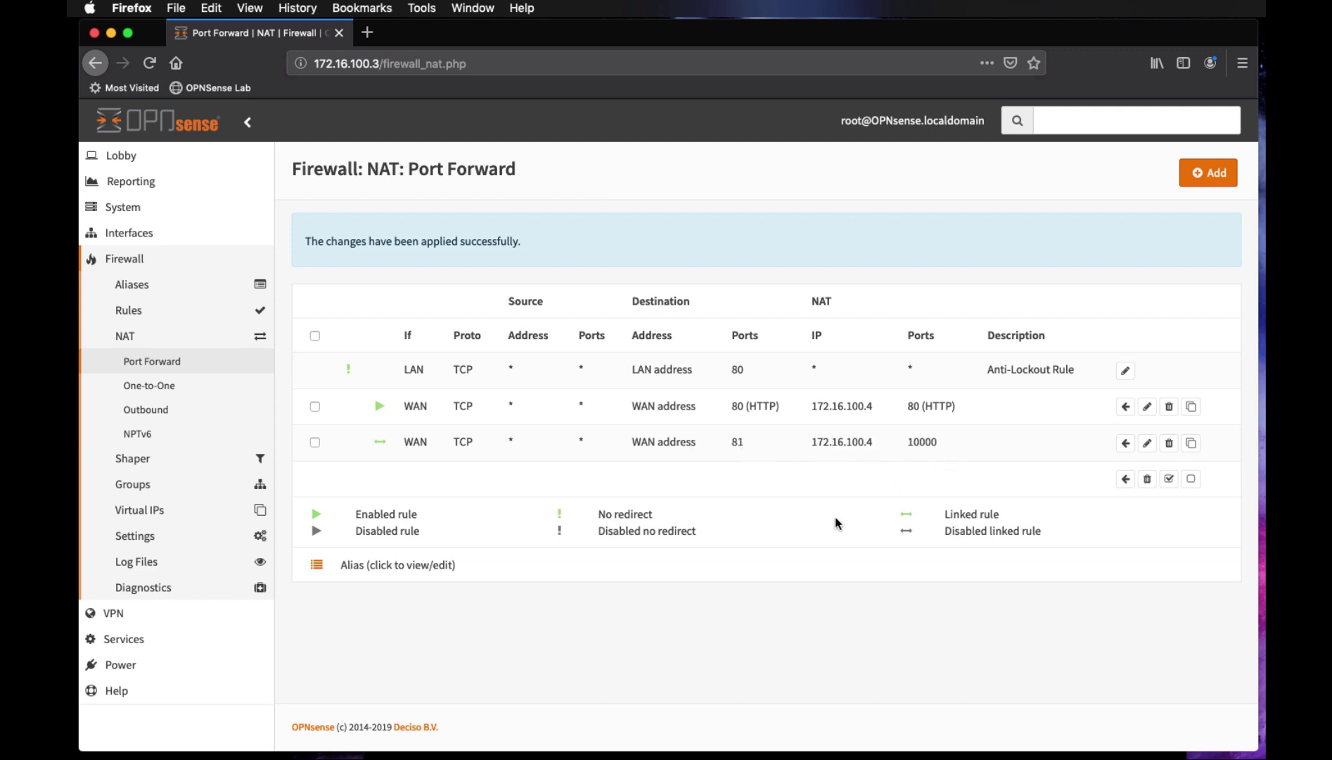
{"action": "left_click", "coordinate": [130, 318]}
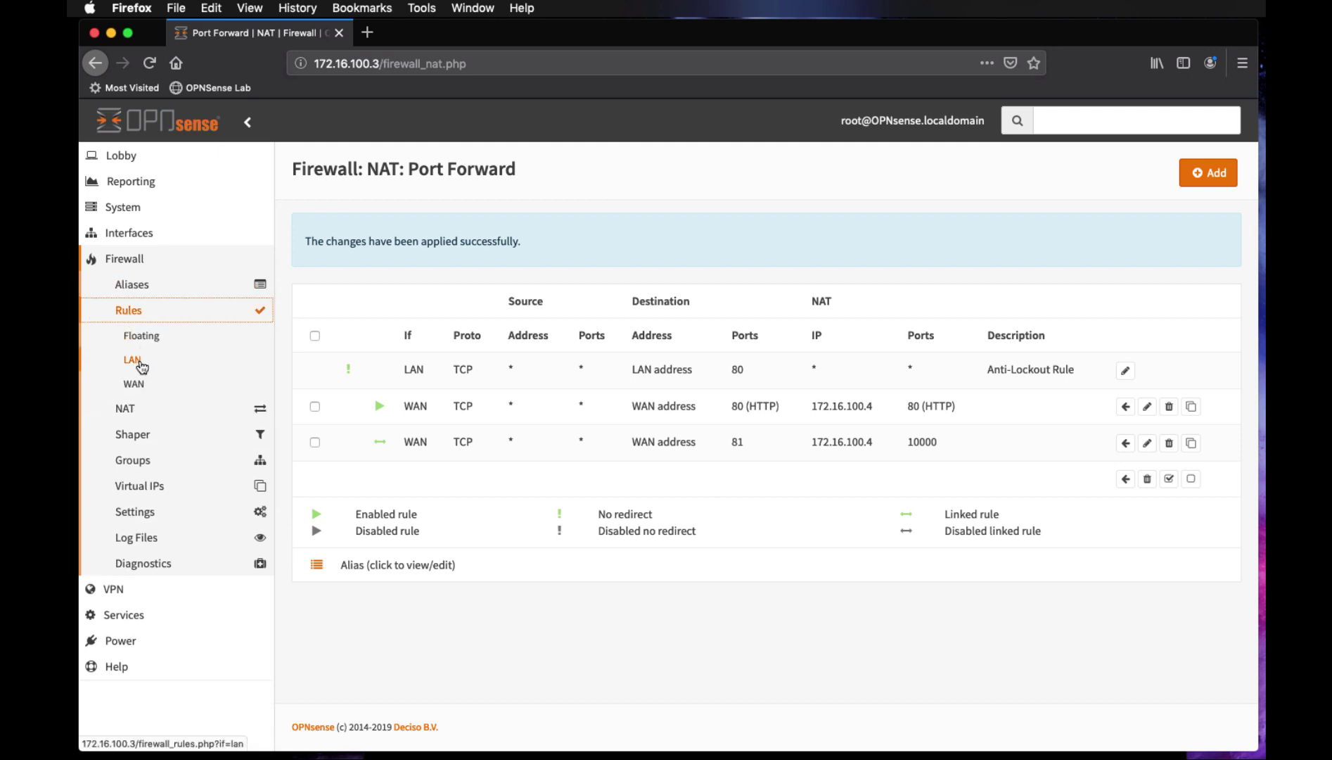
{"action": "left_click", "coordinate": [136, 383]}
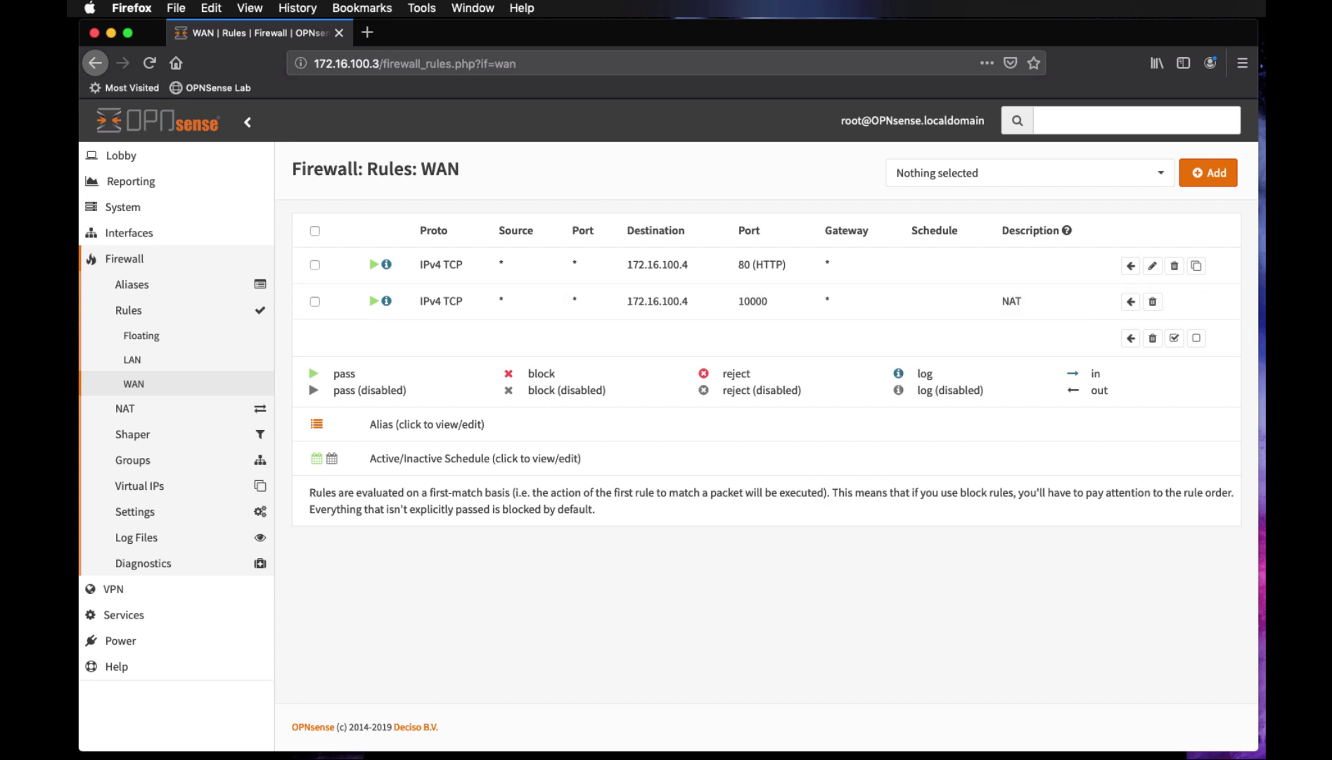
In Kali's Firefox, open 10.0.100.4:81 in a new tab
{"action": "key", "text": "super+Tab"}
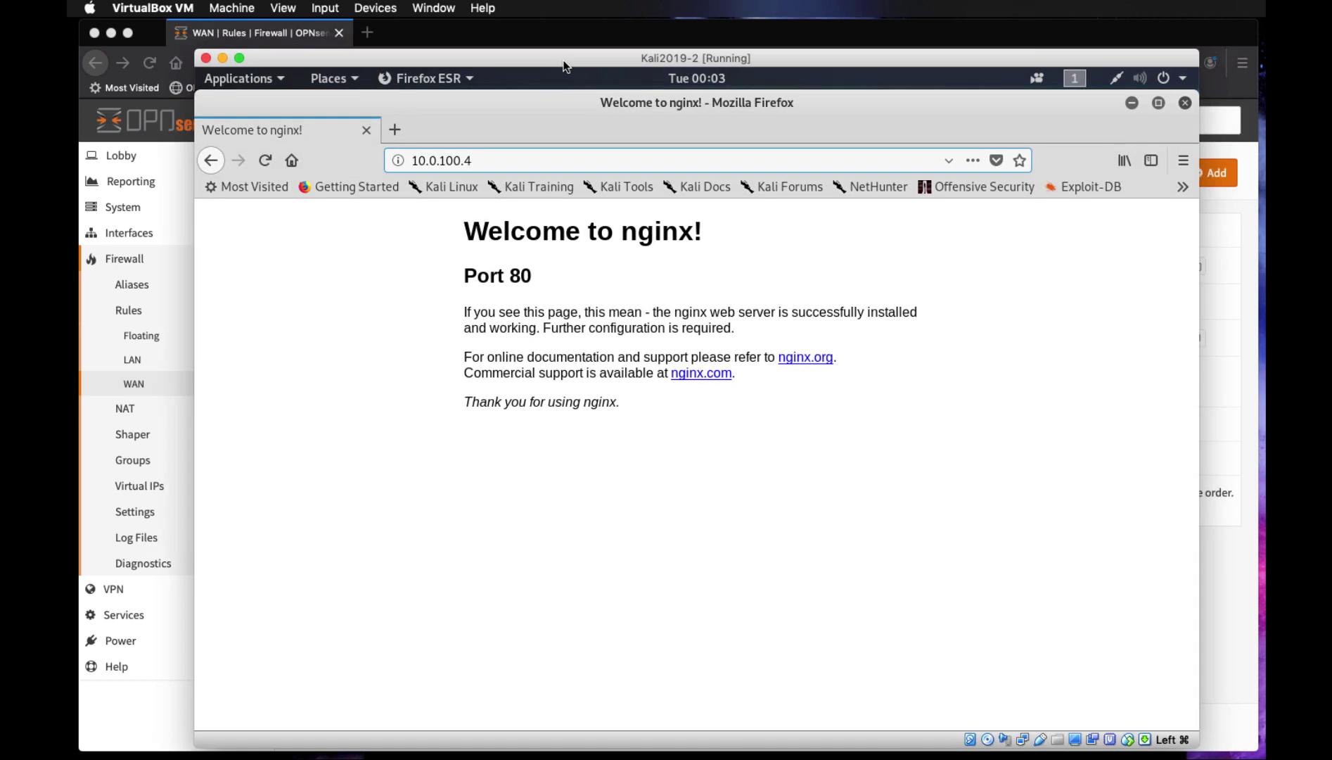
{"action": "left_click", "coordinate": [469, 161]}
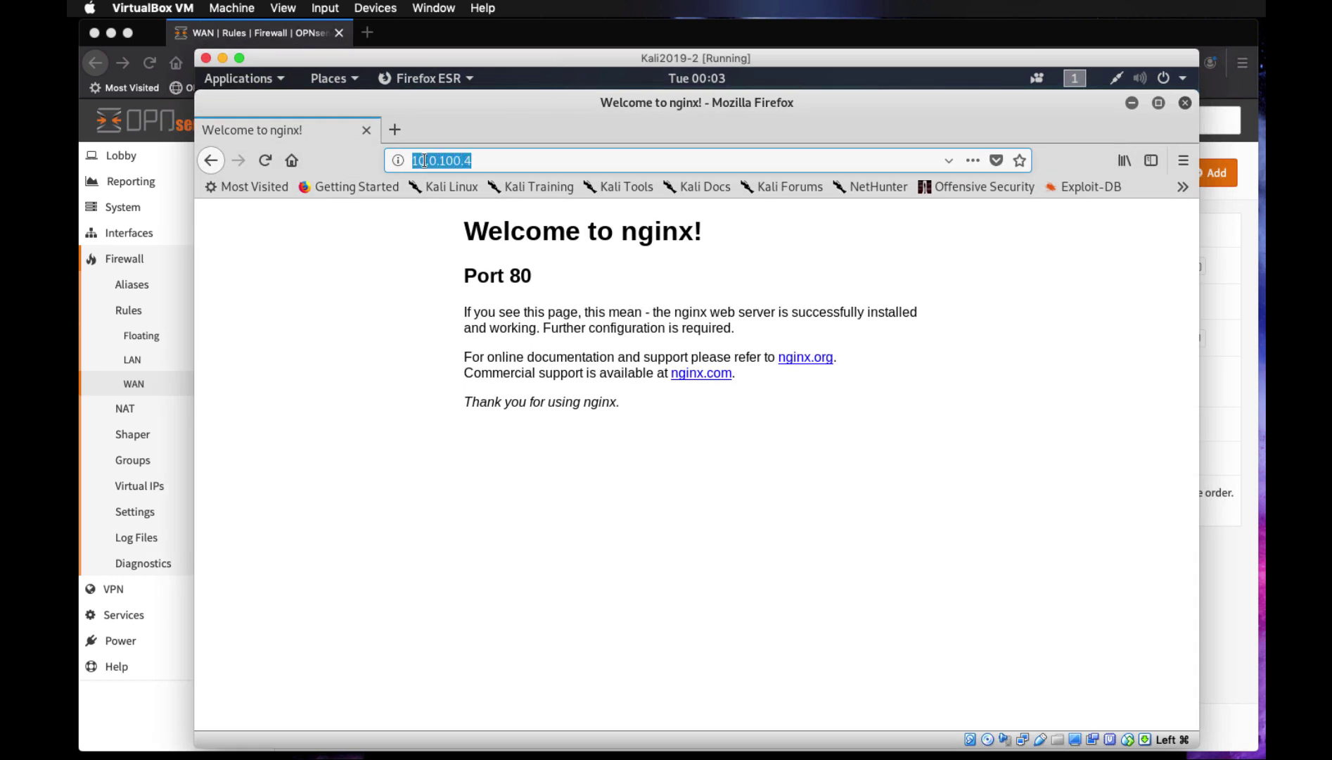
{"action": "right_click", "coordinate": [424, 160]}
{"action": "left_click", "coordinate": [464, 221]}
{"action": "left_click", "coordinate": [395, 130]}
{"action": "right_click", "coordinate": [420, 161]}
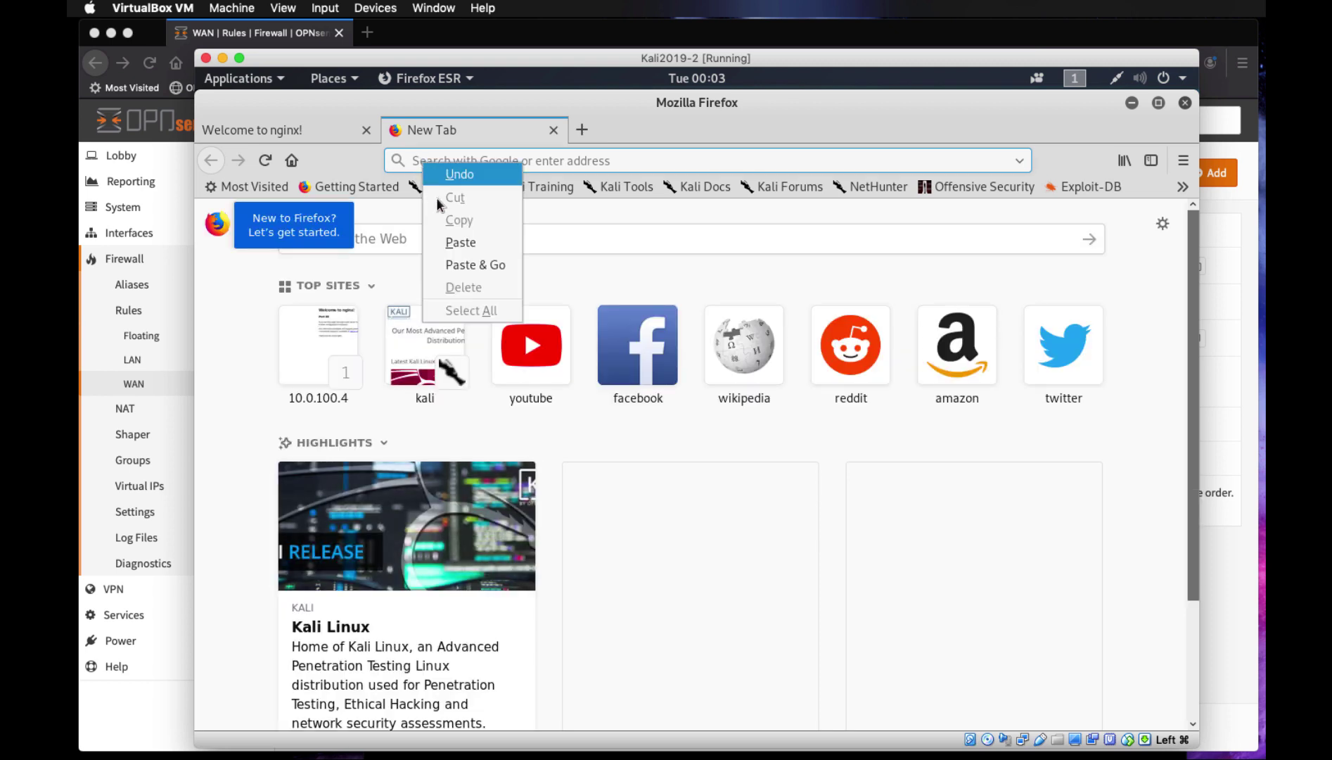
{"action": "left_click", "coordinate": [457, 242]}
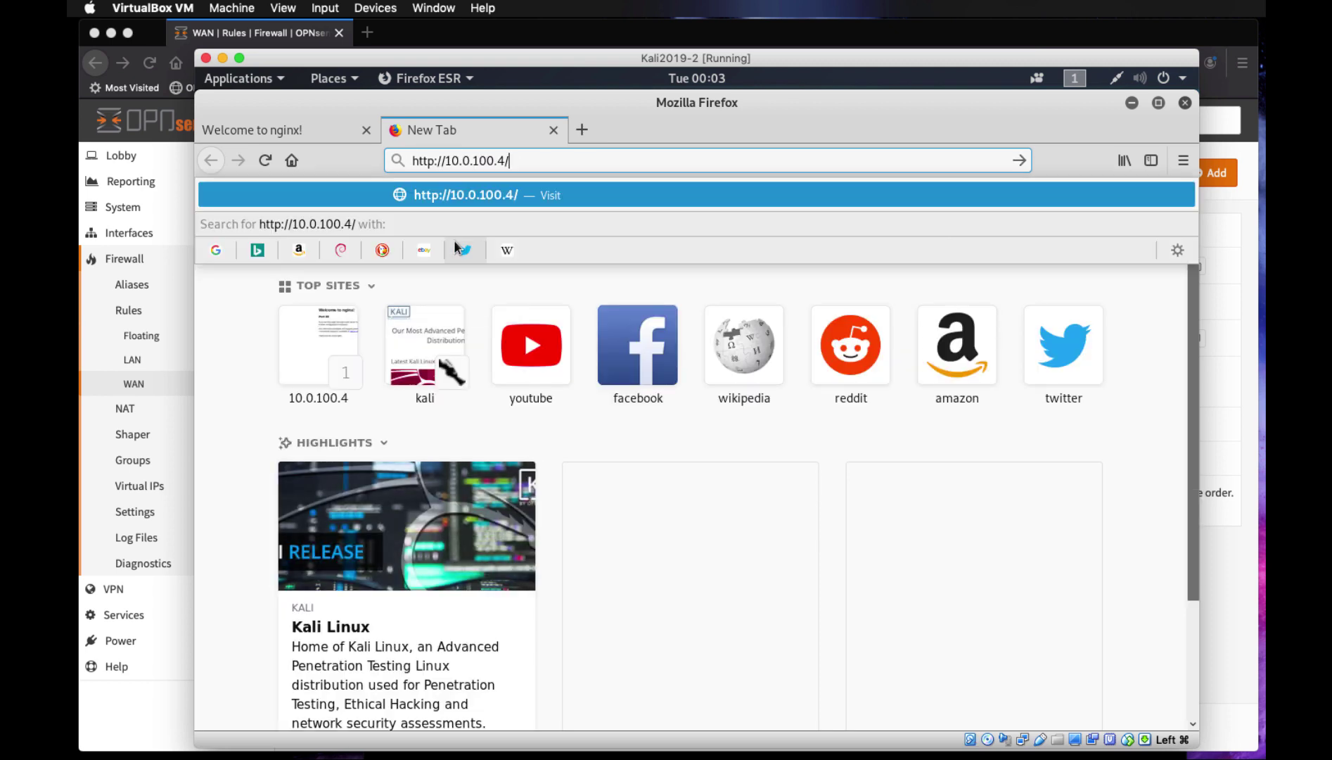
{"action": "left_click", "coordinate": [536, 160]}
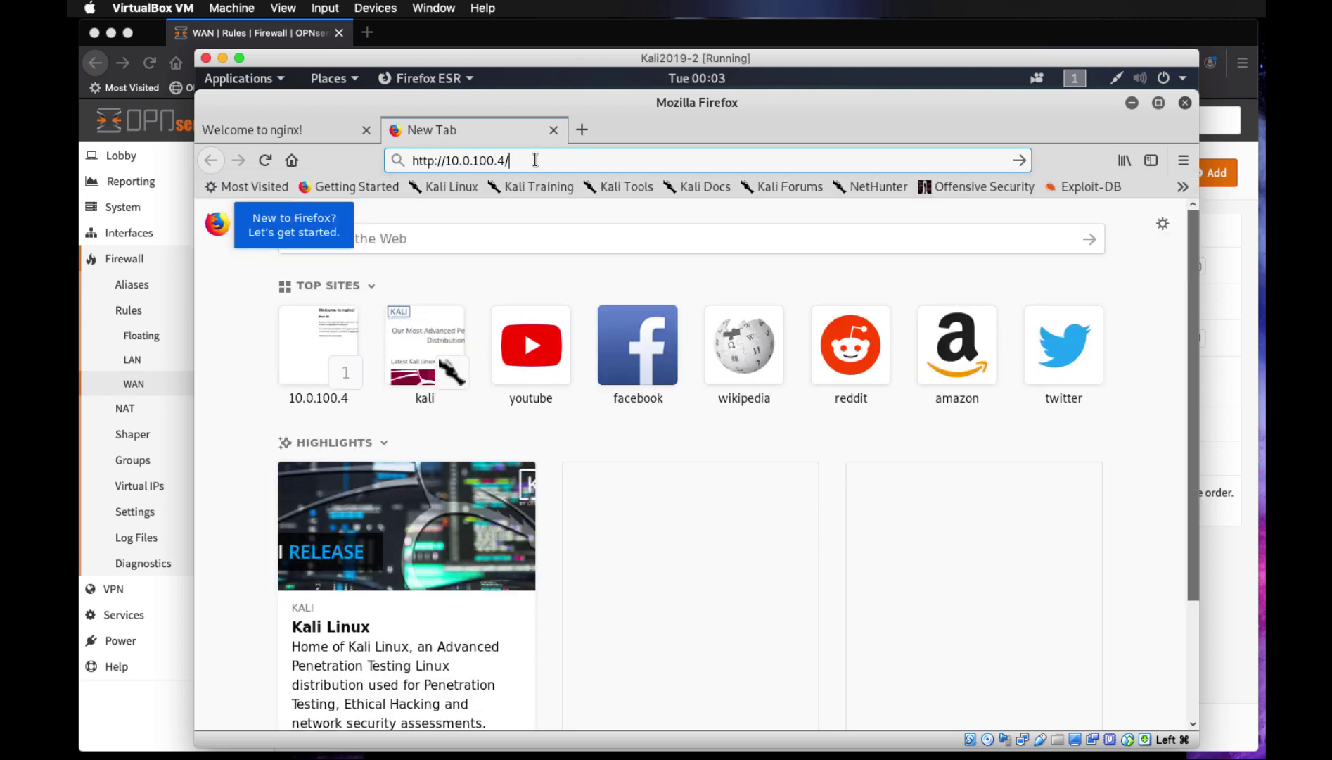
{"action": "key", "text": "BackSpace"}
{"action": "type", "text": ":81"}
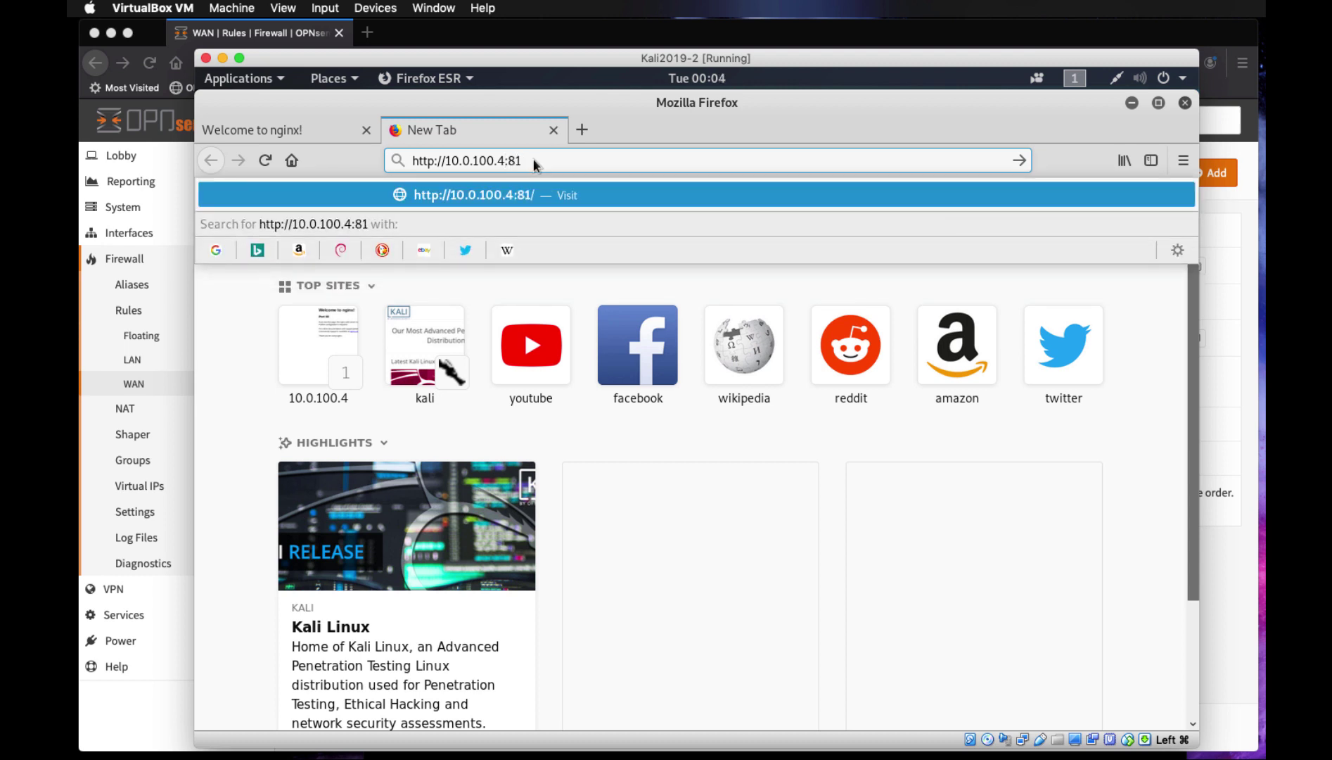
{"action": "key", "text": "Return"}
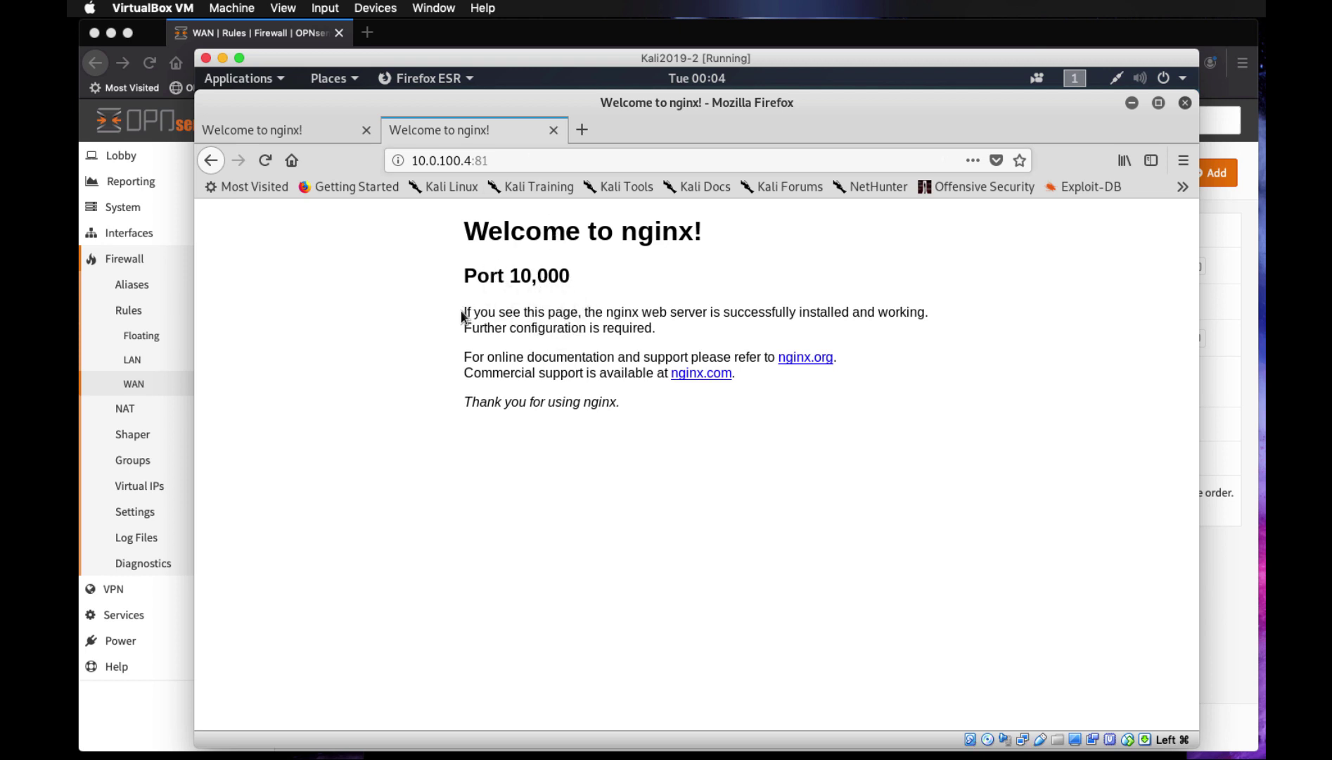
Compare the nginx Port 10,000 page with the Port 80 tab, then return to OPNsense
{"action": "left_click_drag", "start_coordinate": [463, 313], "coordinate": [715, 313]}
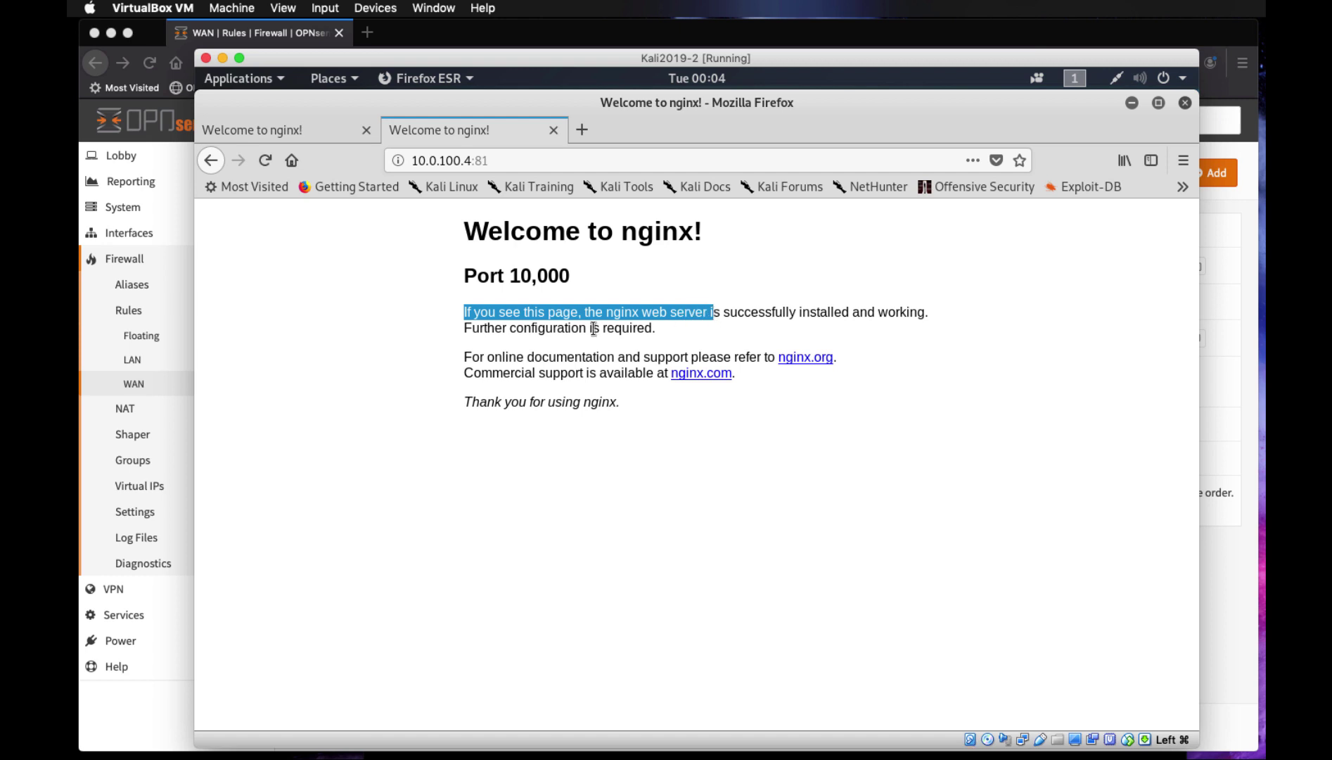
{"action": "left_click", "coordinate": [304, 127]}
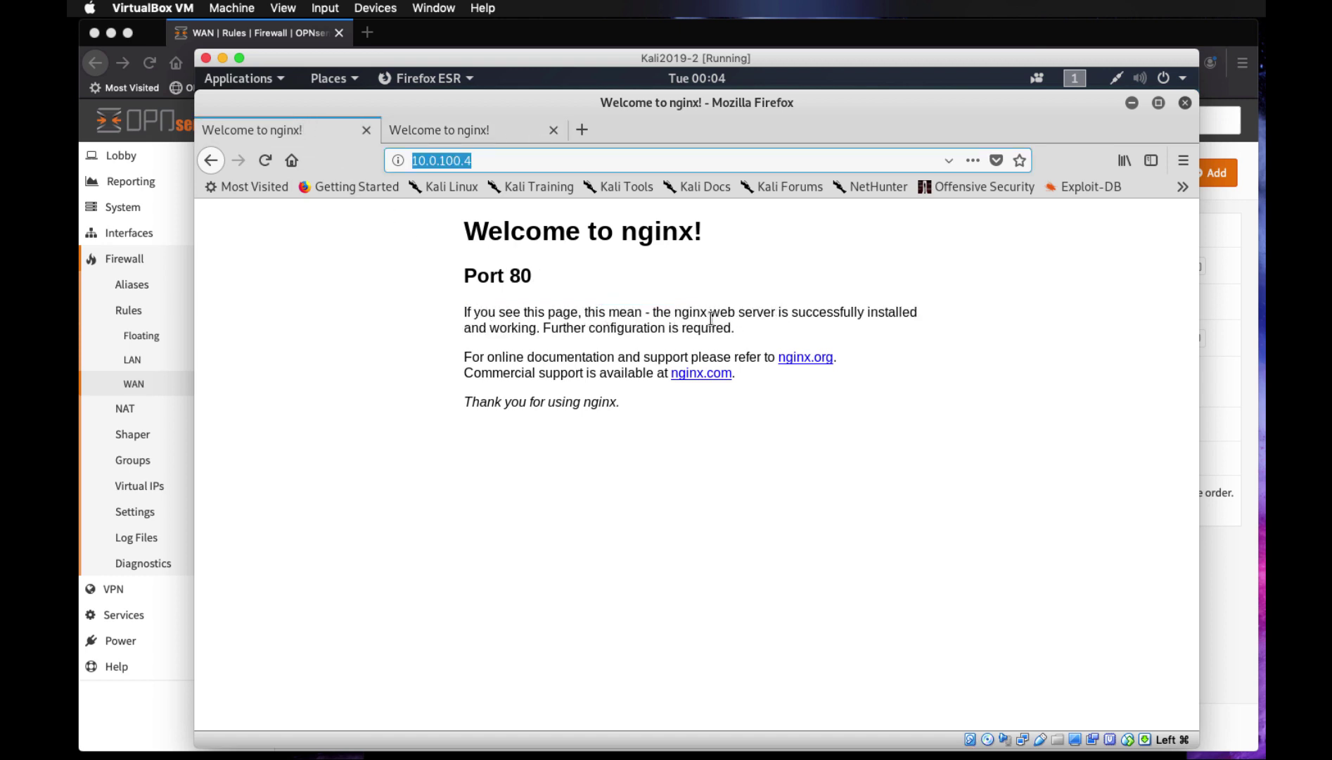
{"action": "left_click", "coordinate": [467, 133]}
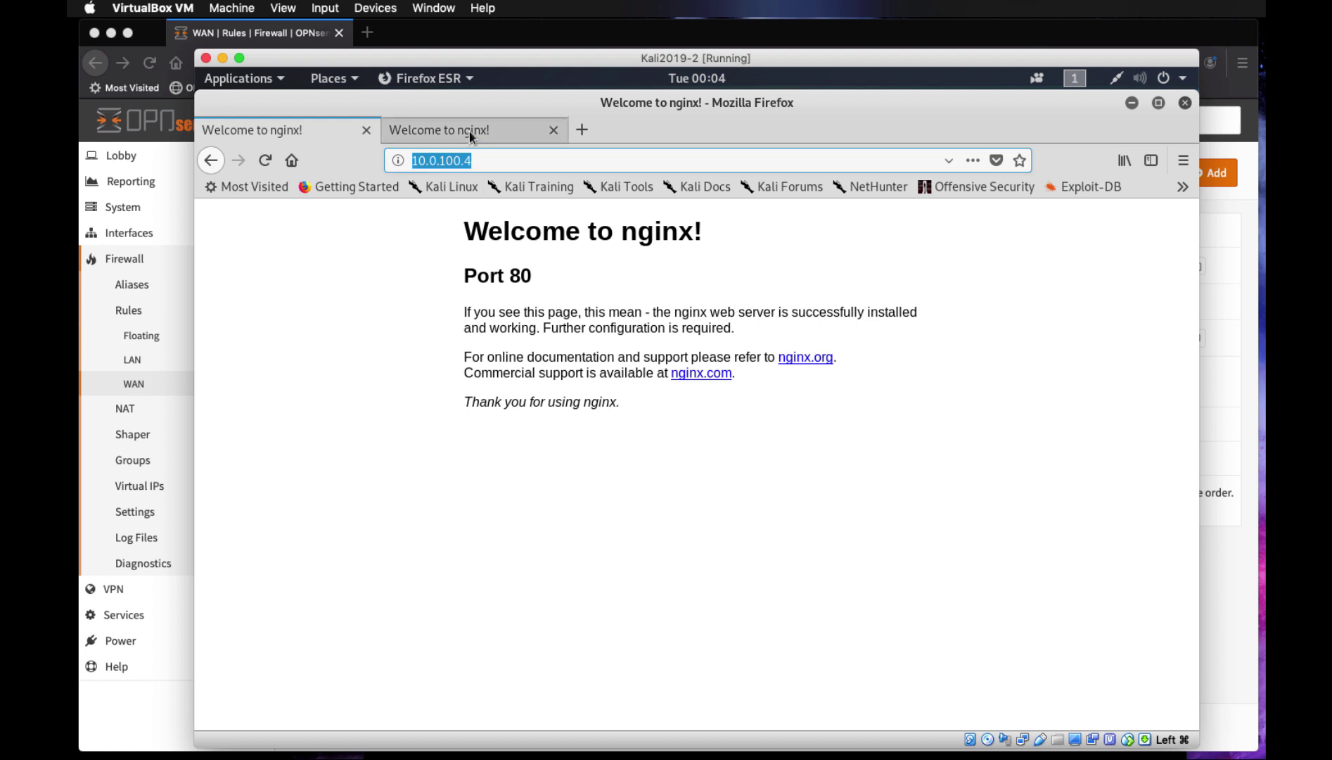
{"action": "left_click", "coordinate": [316, 125]}
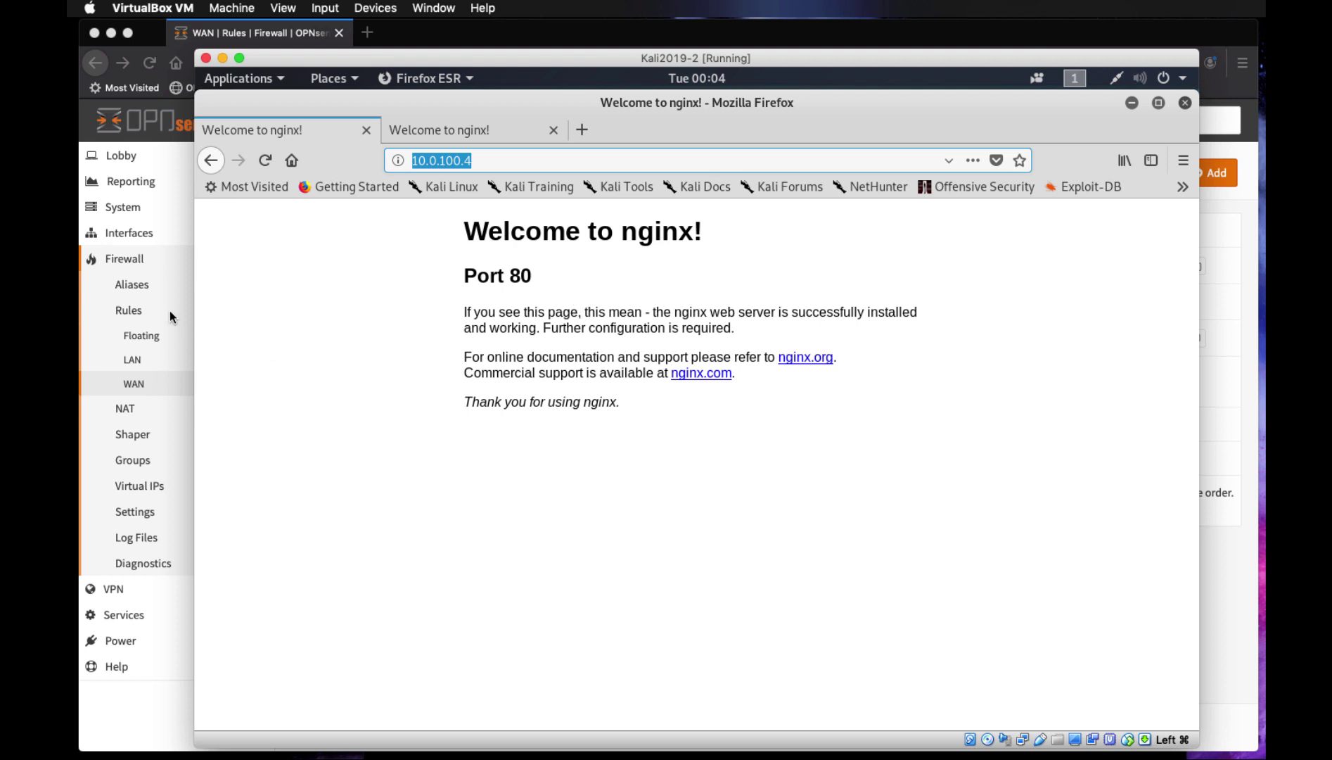
{"action": "left_click", "coordinate": [153, 258]}
{"action": "left_click", "coordinate": [141, 410]}
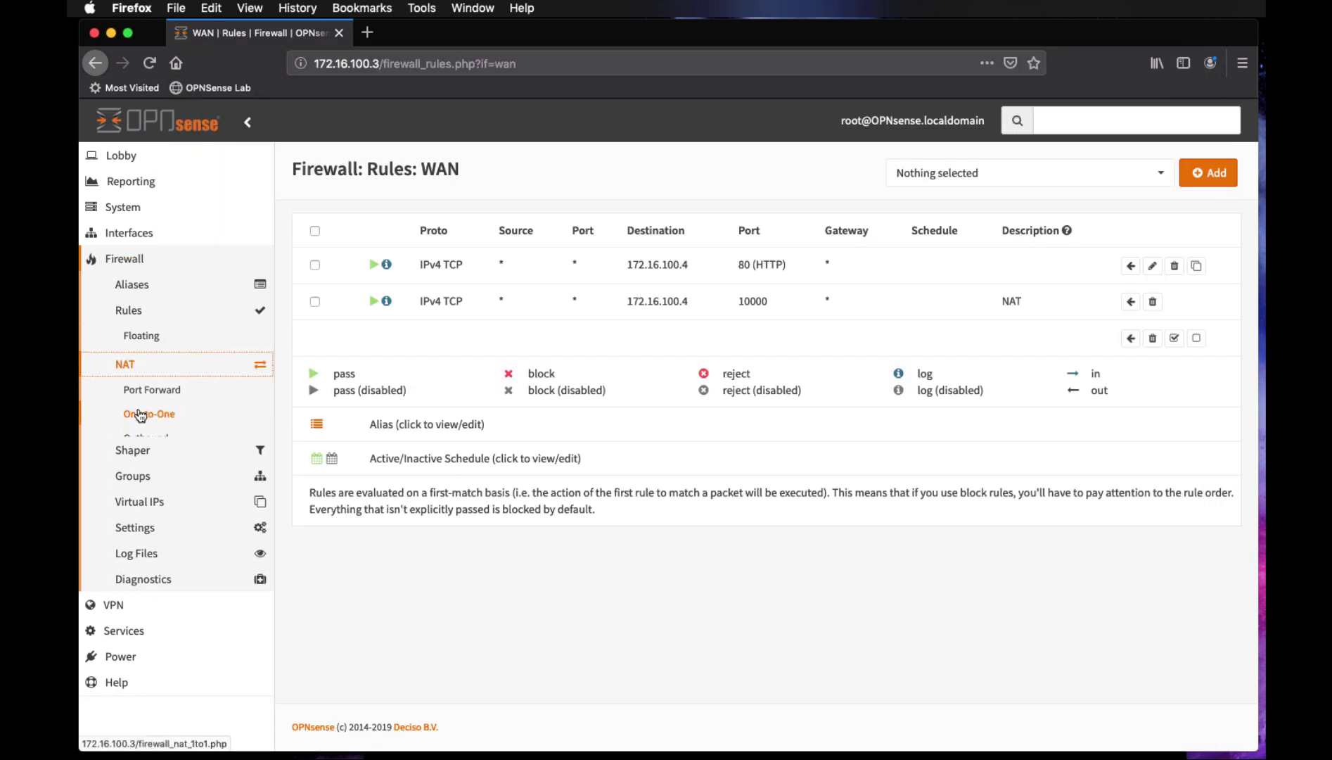
{"action": "left_click", "coordinate": [176, 371]}
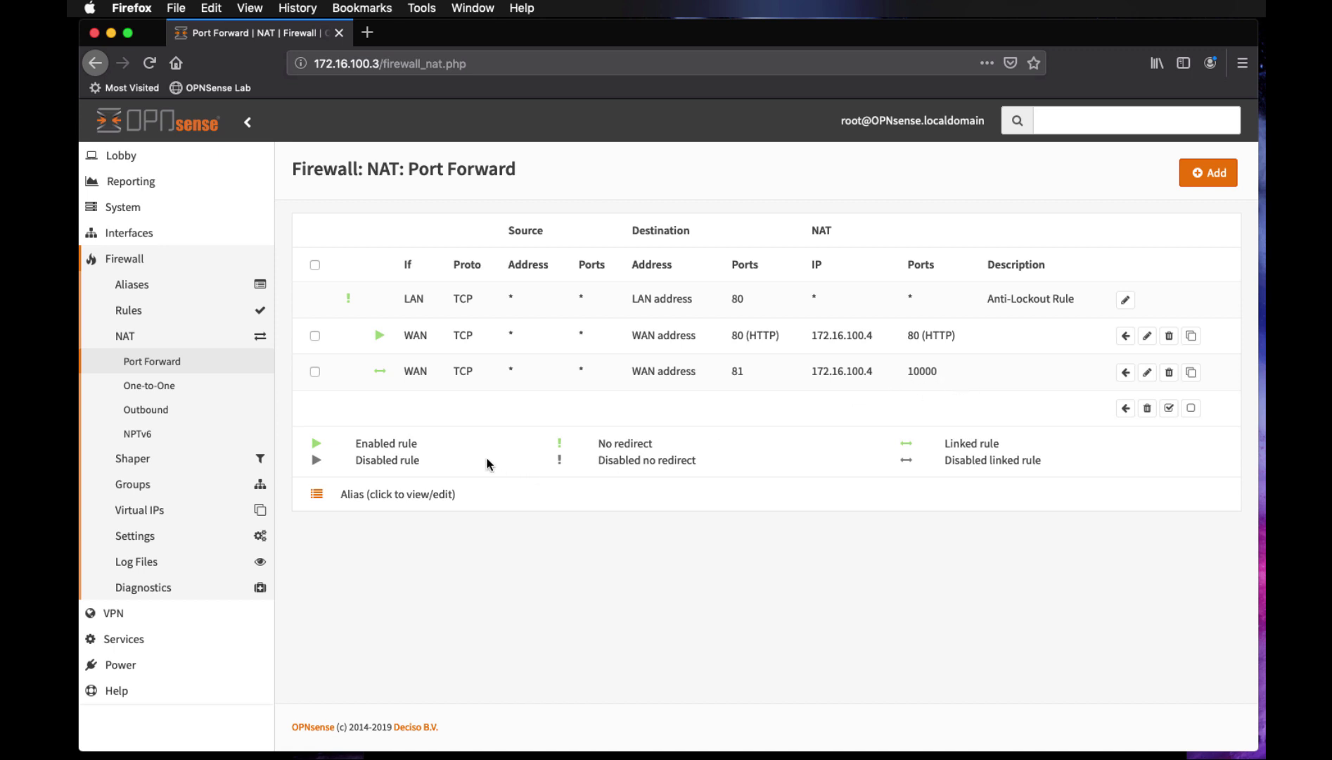
{"action": "left_click", "coordinate": [128, 310]}
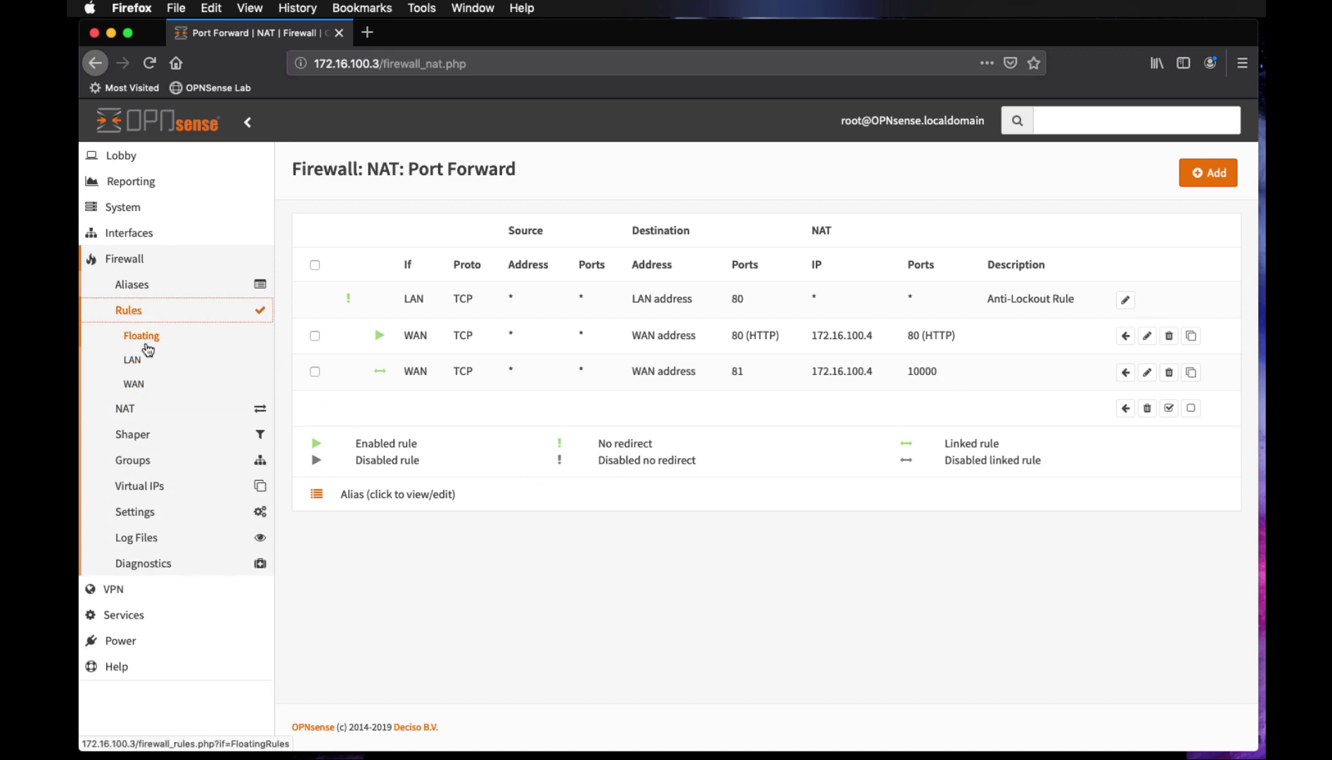
{"action": "left_click", "coordinate": [136, 387]}
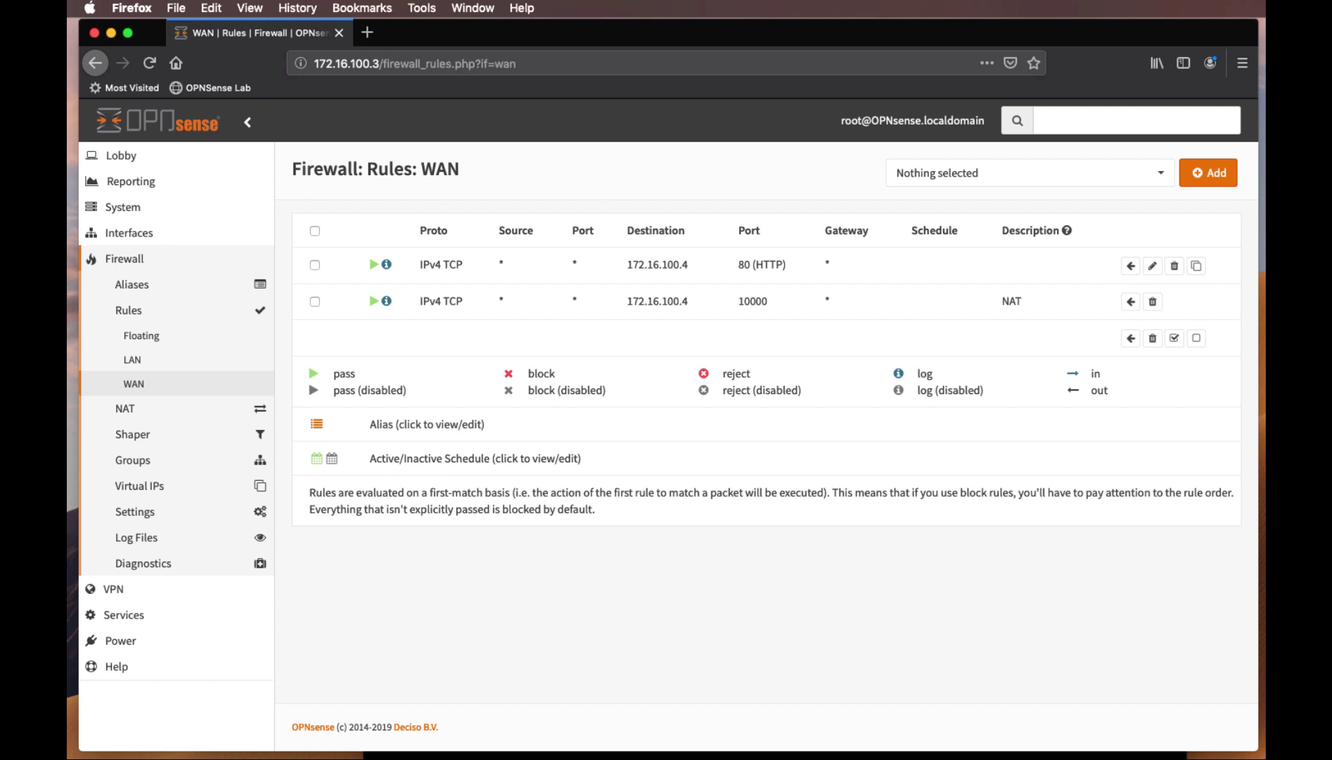
Rerun nmap 10.0.100.4 without -p80, showing 80/tcp and 81/tcp open
{"action": "key", "text": "super+Tab"}
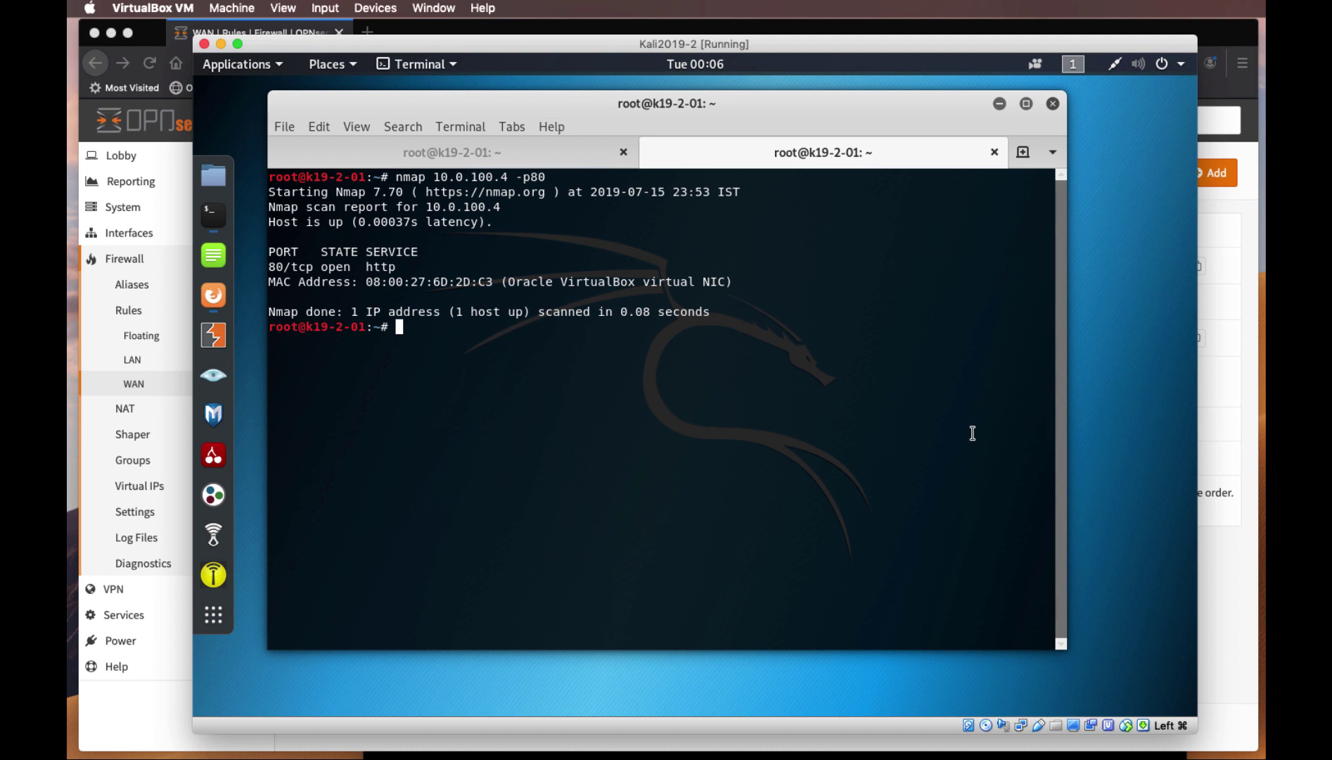
{"action": "key", "text": "Up"}
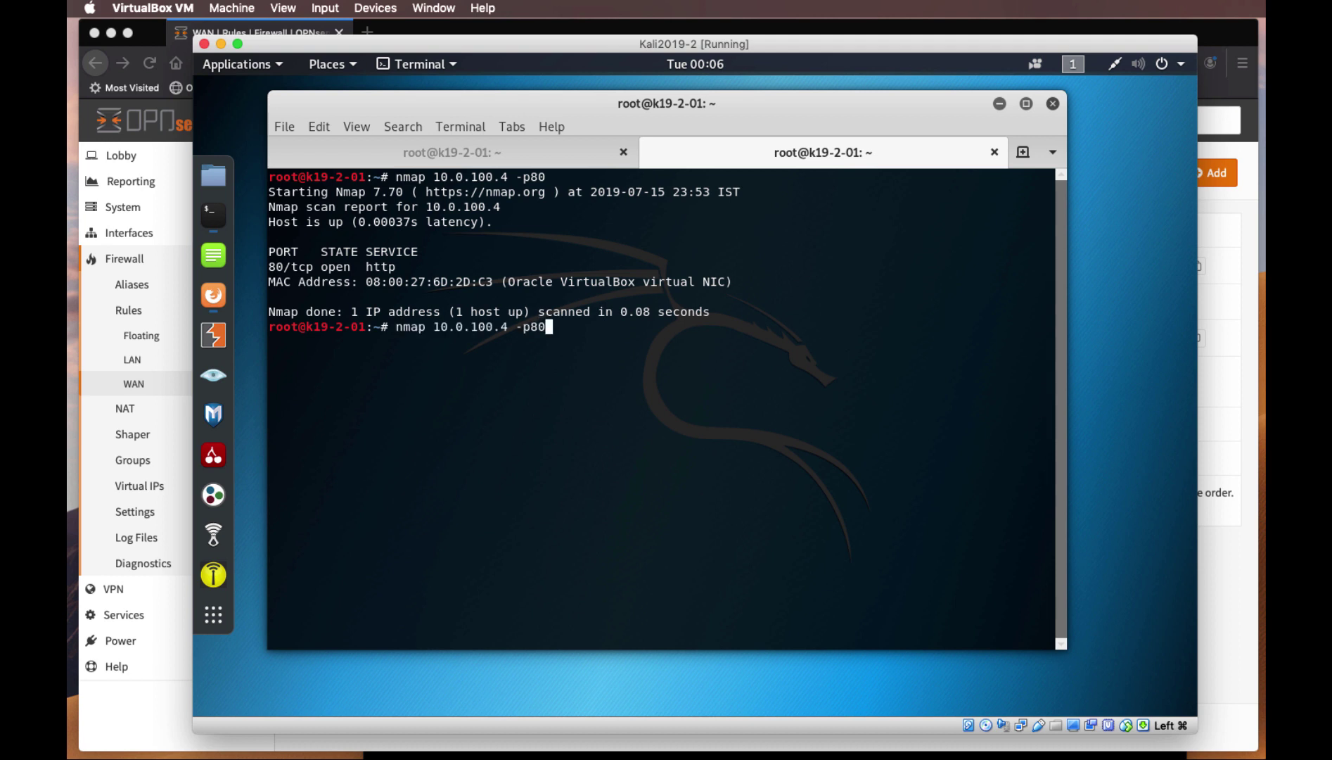
{"action": "key", "text": "BackSpace"}
{"action": "key", "text": "BackSpace"}
{"action": "key", "text": "BackSpace"}
{"action": "key", "text": "BackSpace"}
{"action": "key", "text": "BackSpace"}
{"action": "key", "text": "Return"}
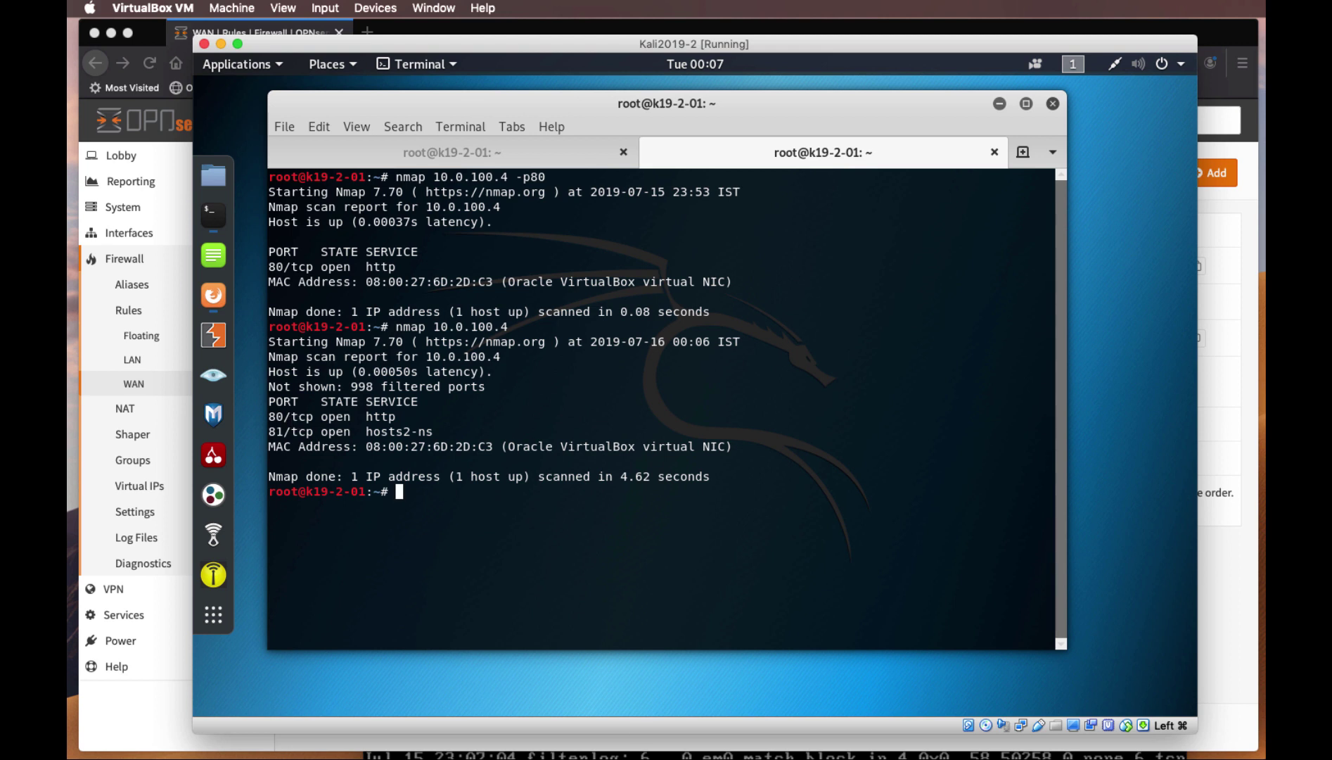
{"action": "left_click", "coordinate": [739, 755]}
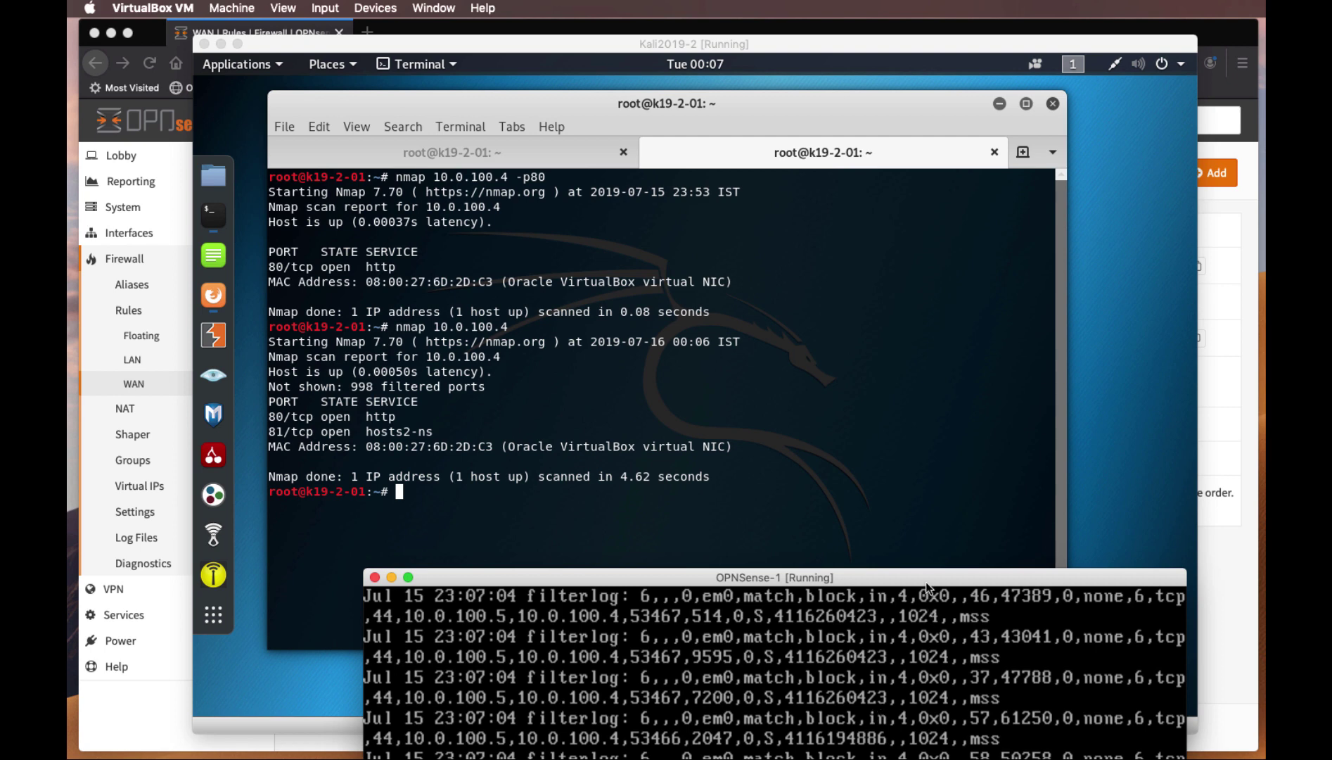
{"action": "left_click_drag", "start_coordinate": [925, 582], "coordinate": [898, 181]}
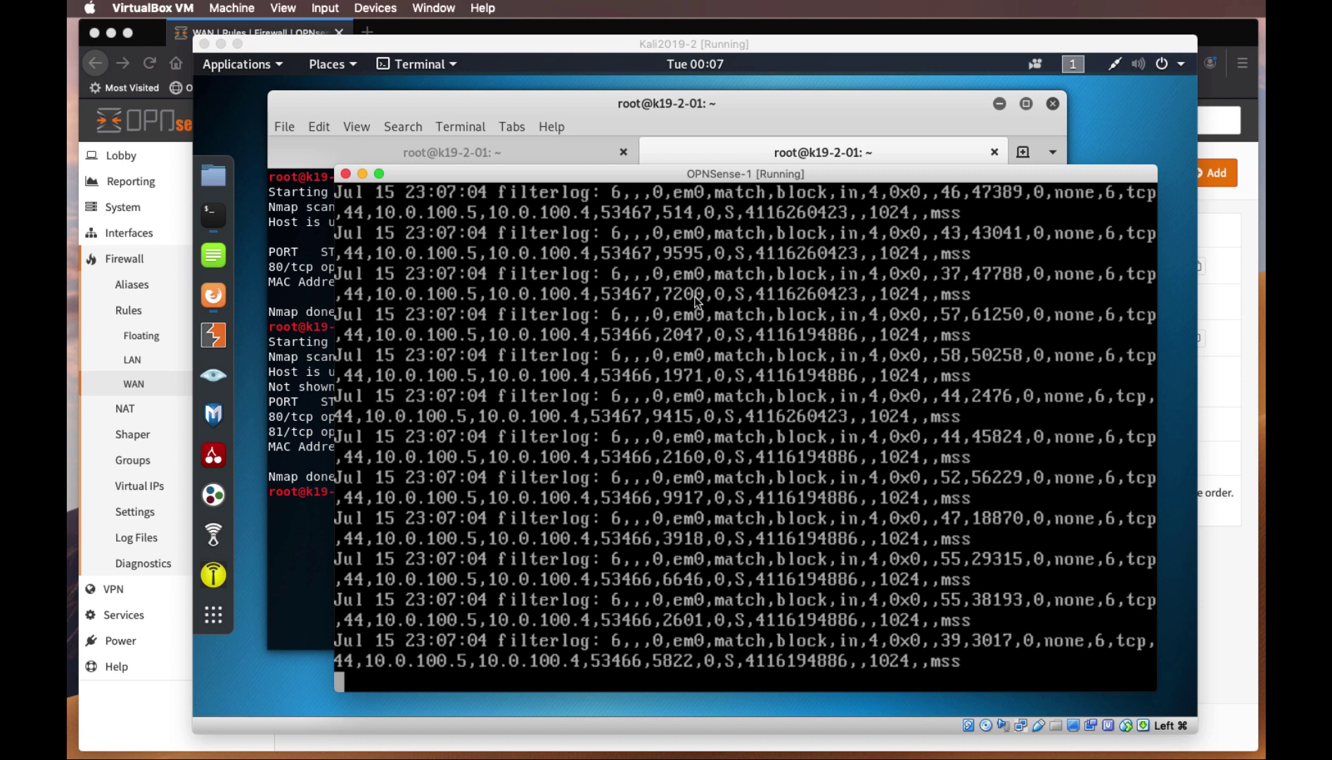
{"action": "left_click", "coordinate": [667, 149]}
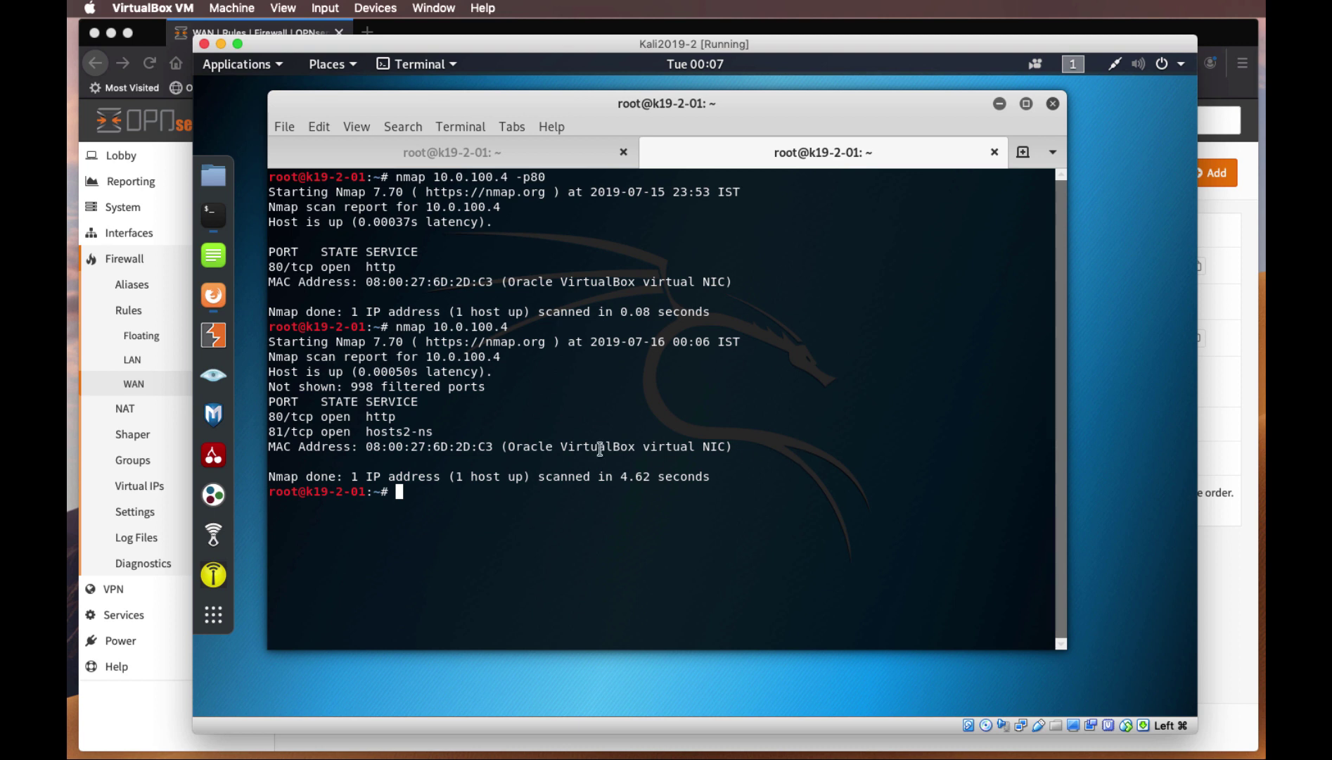
{"action": "left_click_drag", "start_coordinate": [367, 431], "coordinate": [518, 430]}
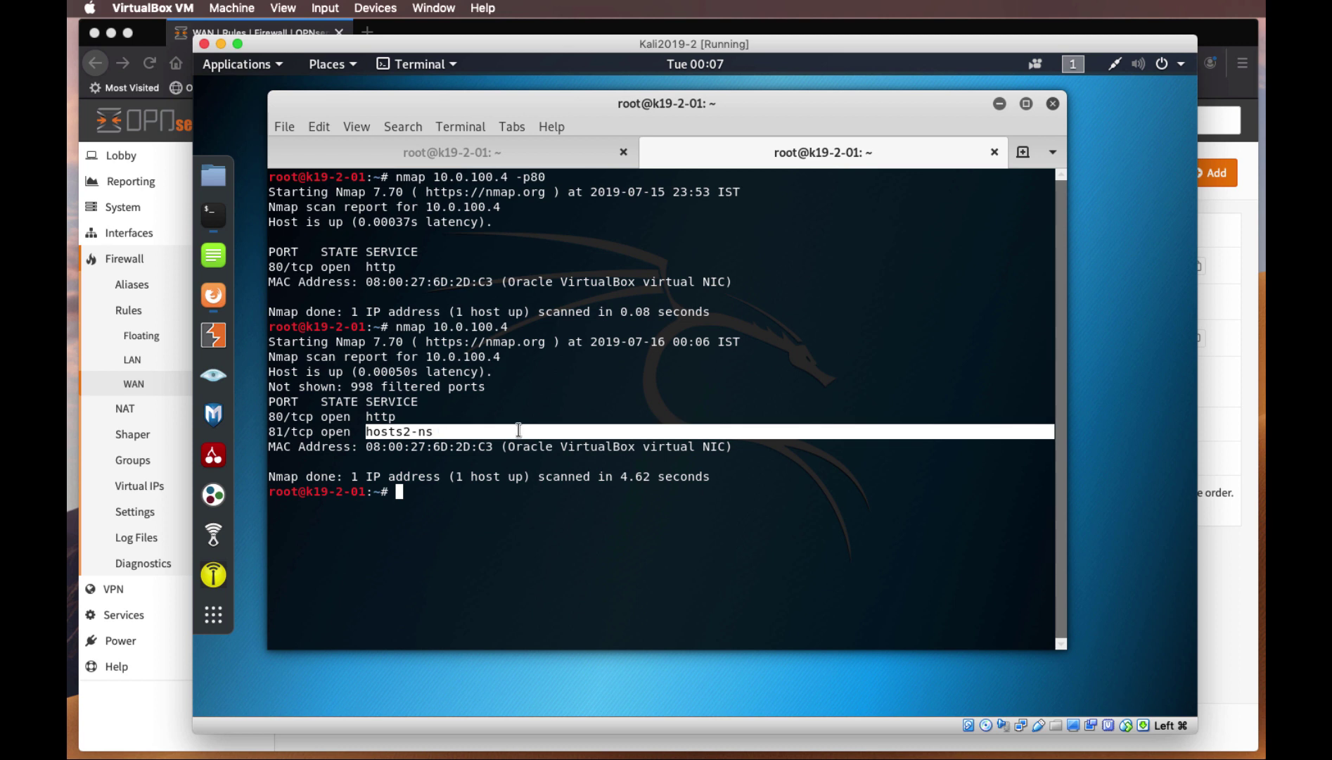